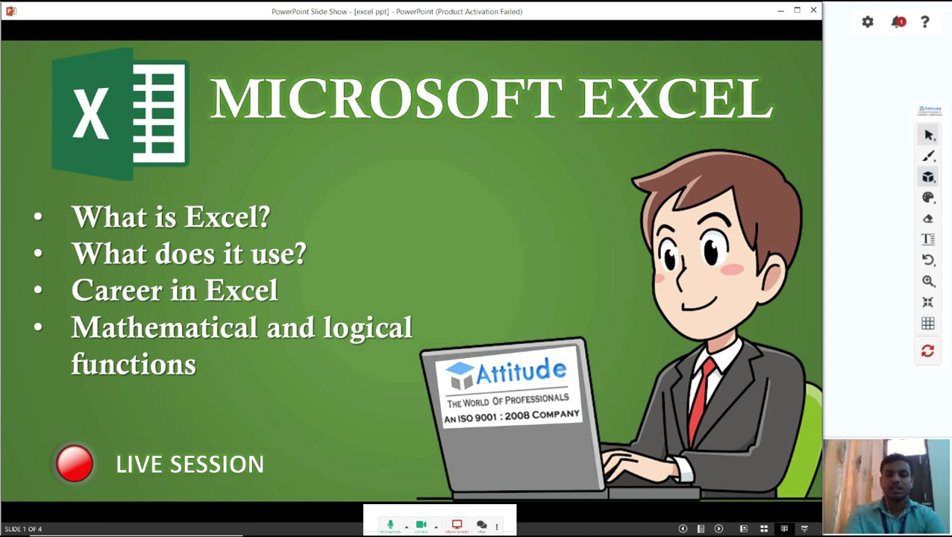
Advance the Excel slide show through slides 2 and 3 to the careers slide 4
key(Right)
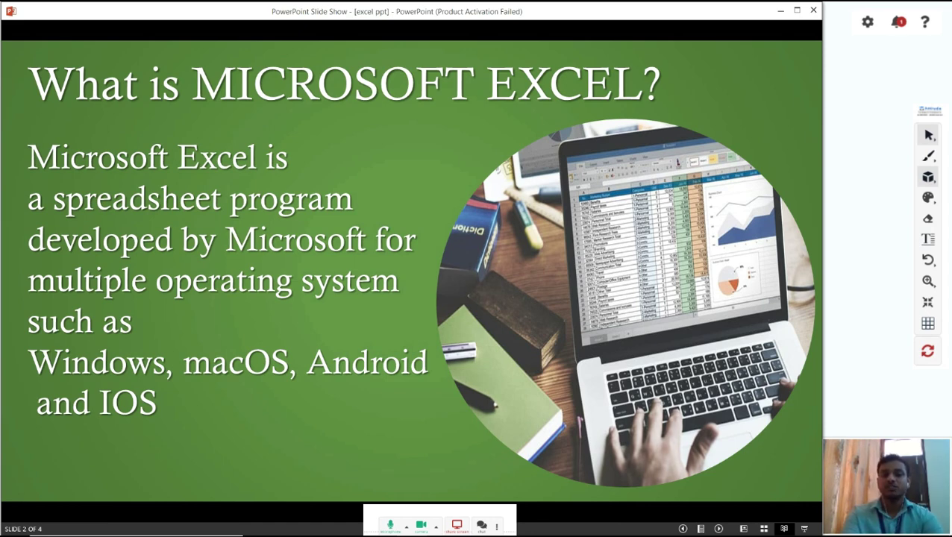
key(Right)
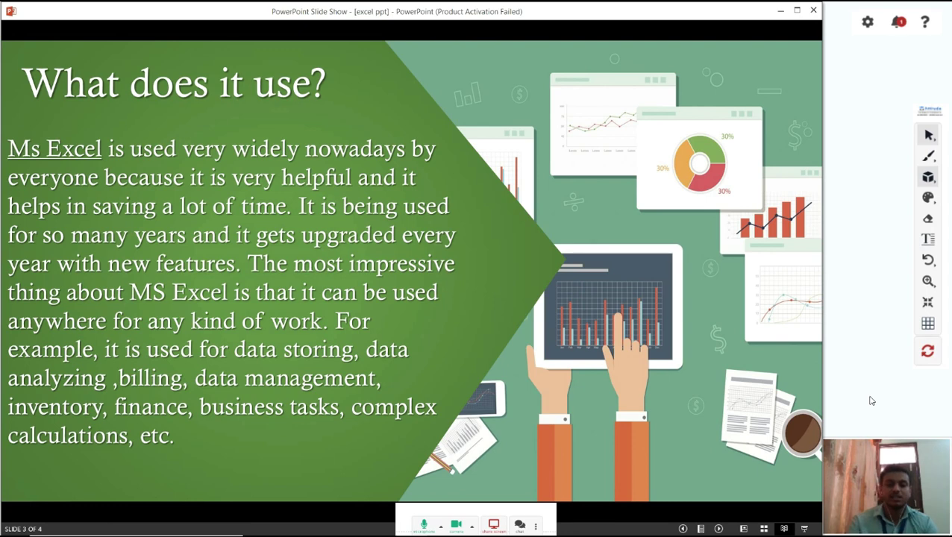
key(Right)
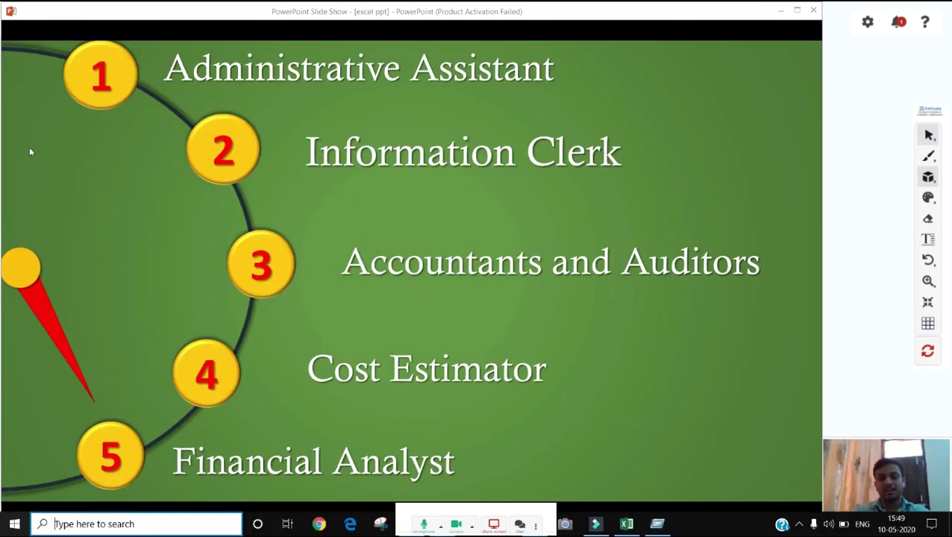
key(super)
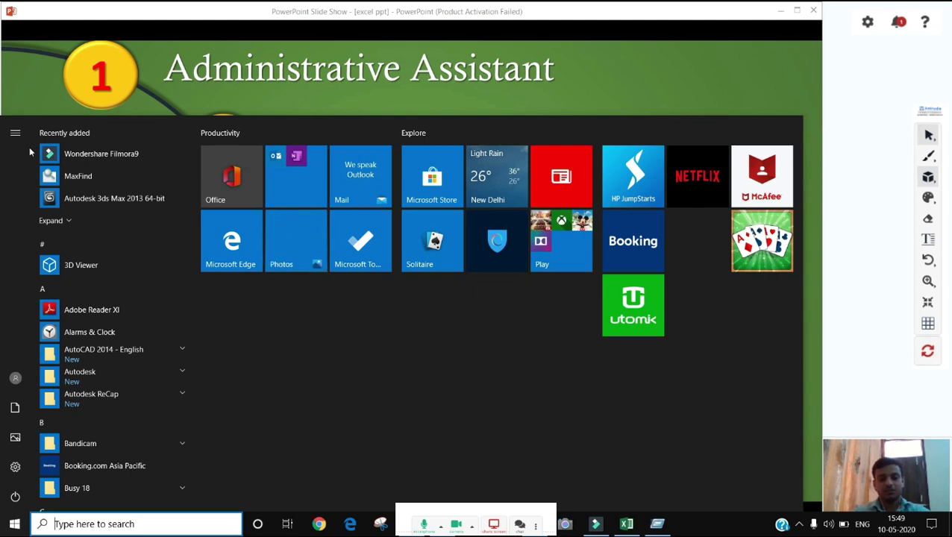
Look for Excel via Start search and Run, then switch to the open Excel window
key(super)
key(super)
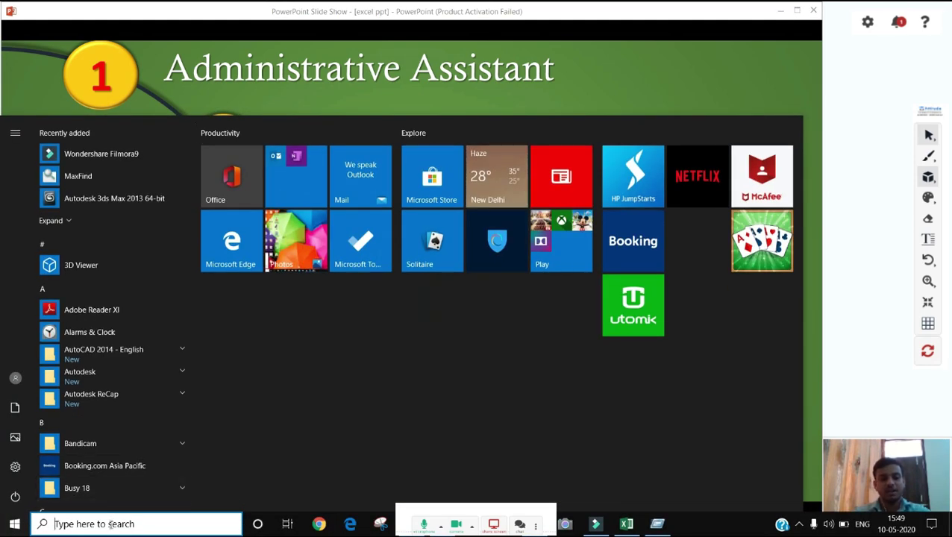
text(e)
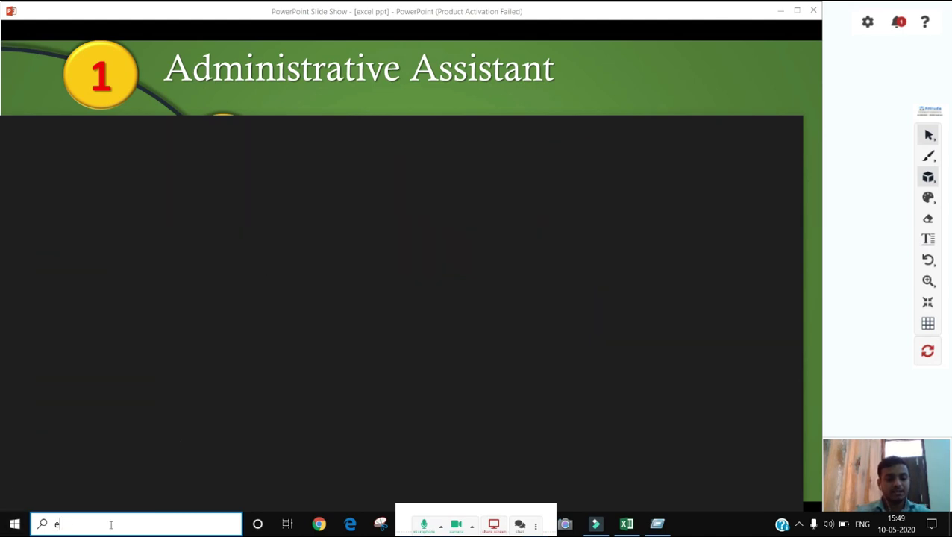
text(xce)
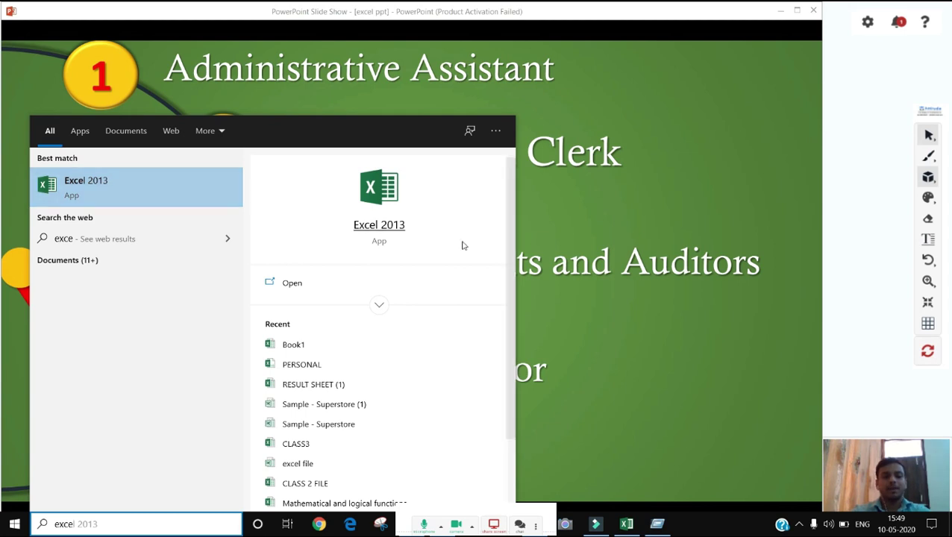
click(553, 235)
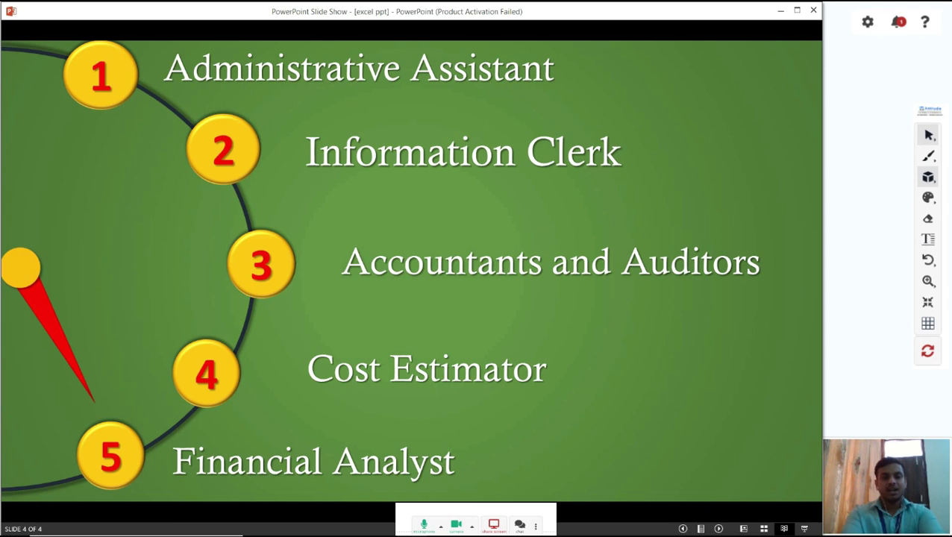
key(super+r)
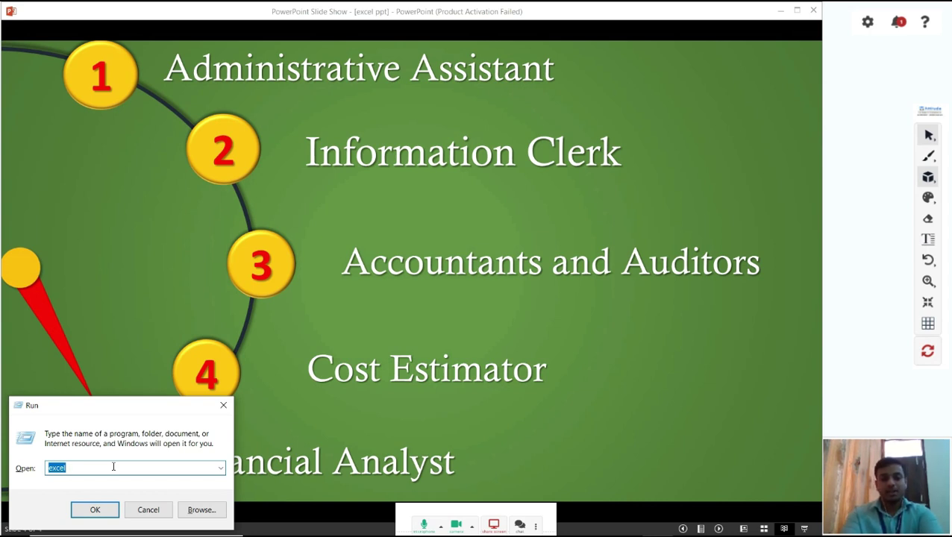
key(alt+Tab)
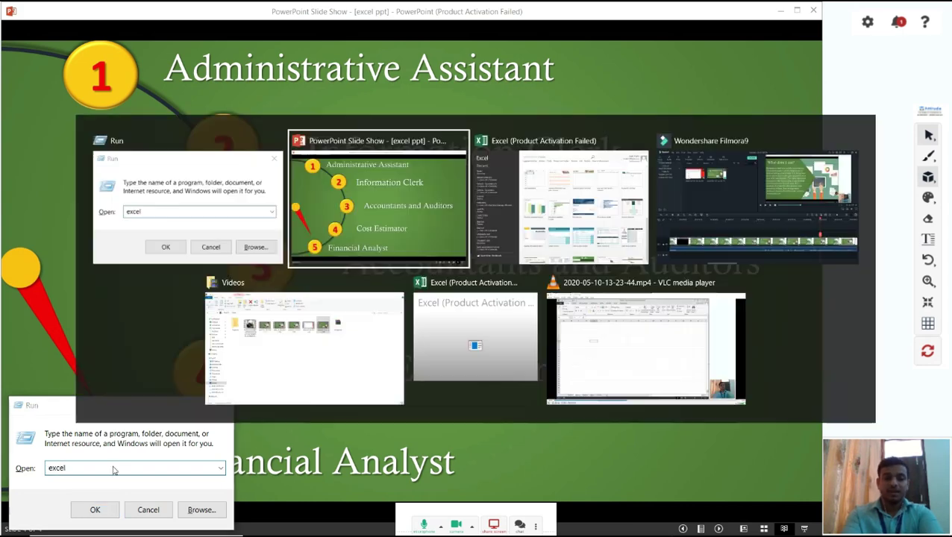
key(alt+Tab)
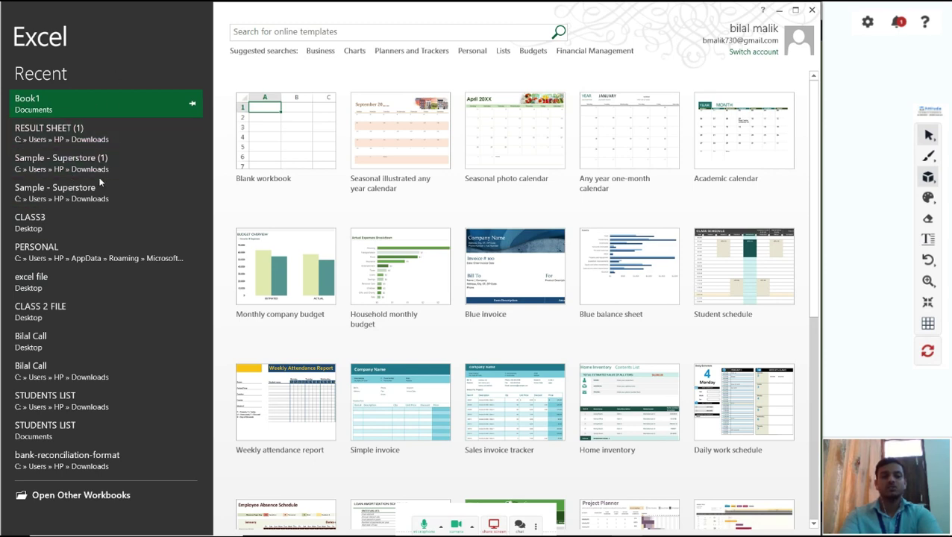
Open the recent workbook Book1 and glance at the Quick Access Toolbar customization menu
click(79, 109)
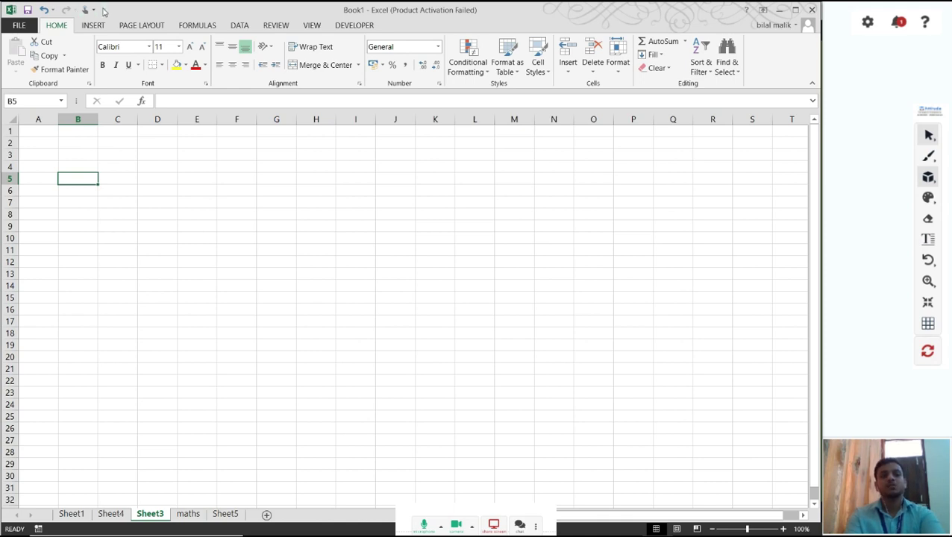
click(104, 9)
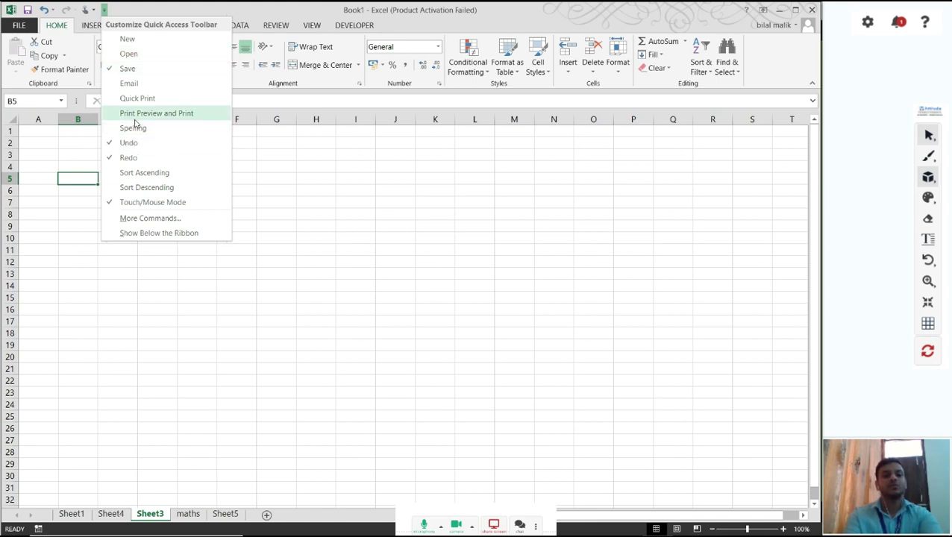
click(65, 137)
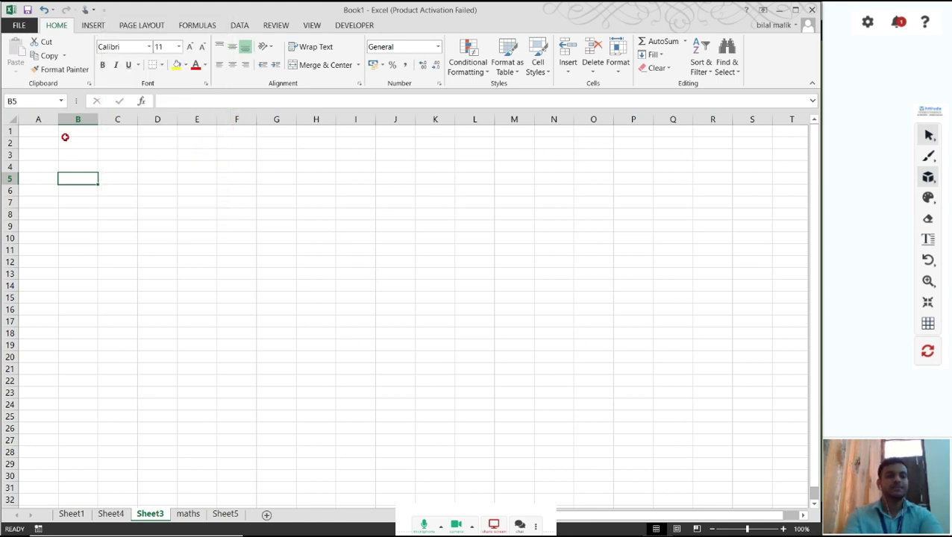
Browse the INSERT, PAGE LAYOUT, FORMULAS and DATA ribbon tabs, returning to HOME
click(78, 26)
click(137, 25)
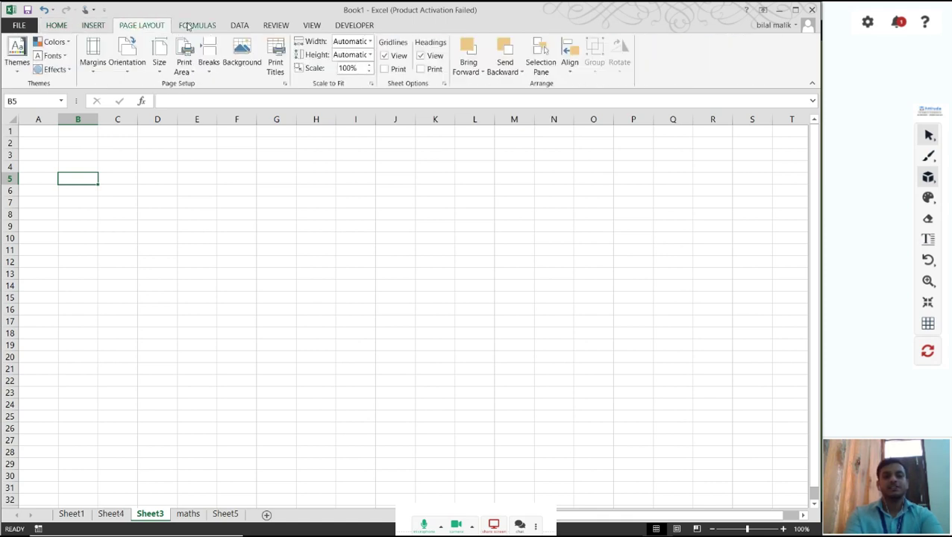
click(190, 27)
click(238, 26)
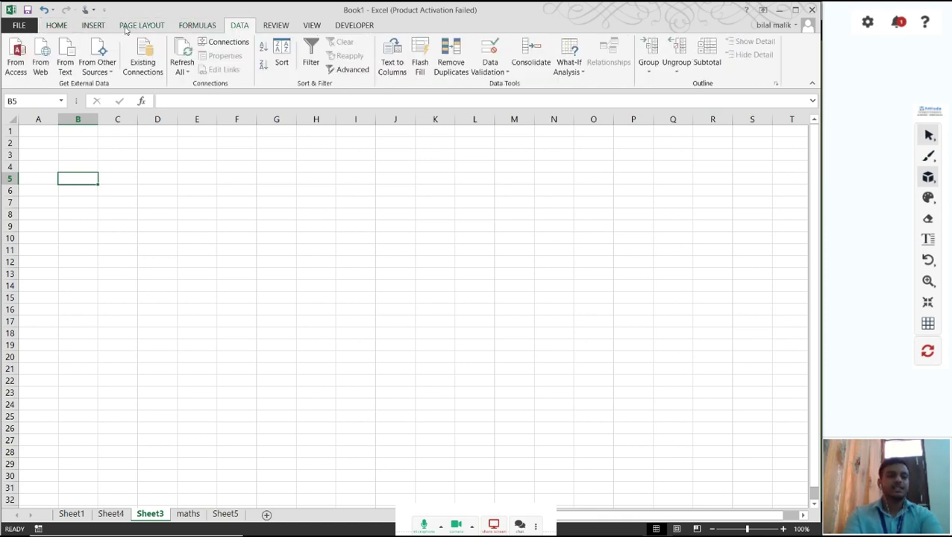
click(56, 25)
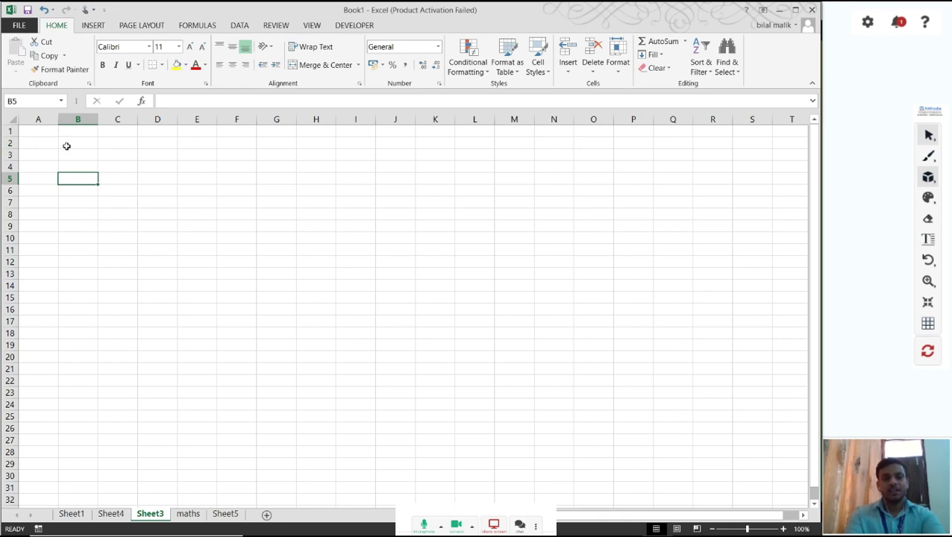
Enter the test text 'dbsdn' in cell C3 of Sheet3, then go to Sheet1
click(146, 155)
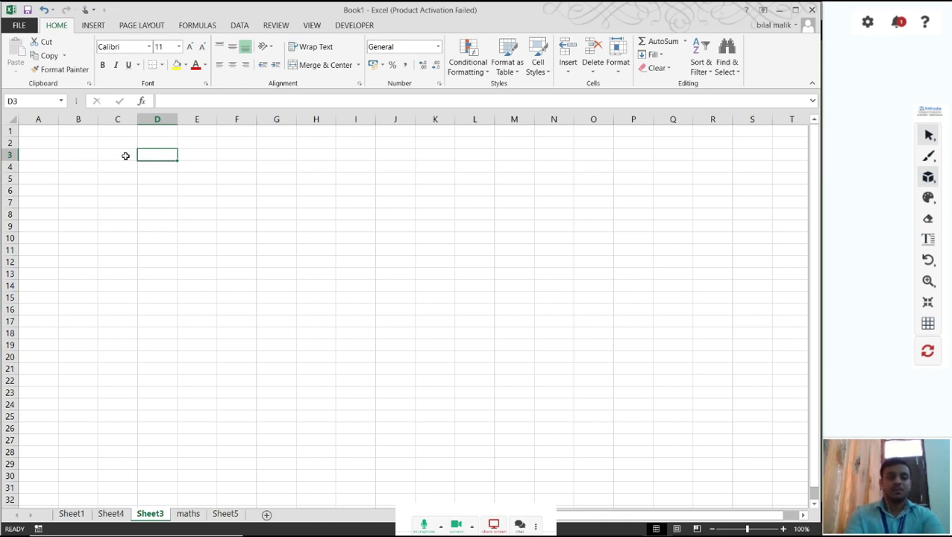
click(125, 156)
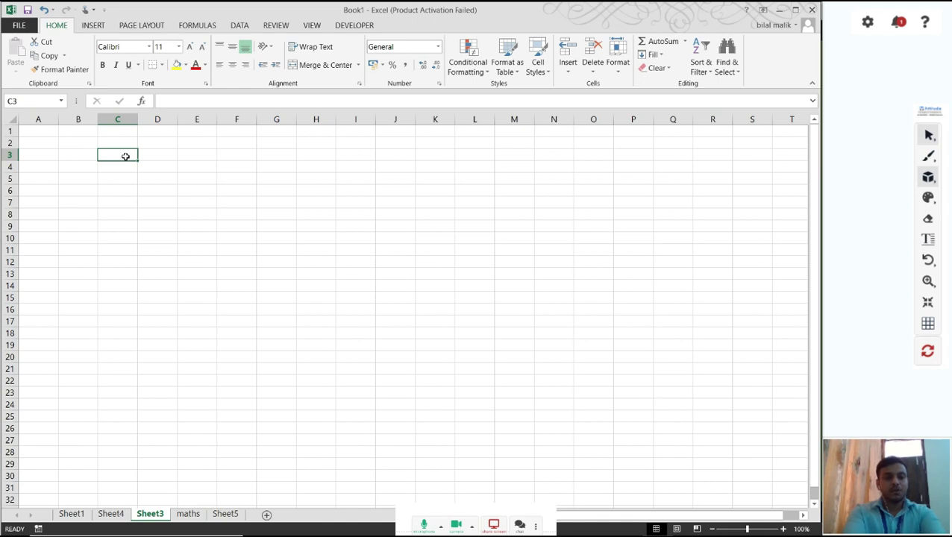
text(dbsdn)
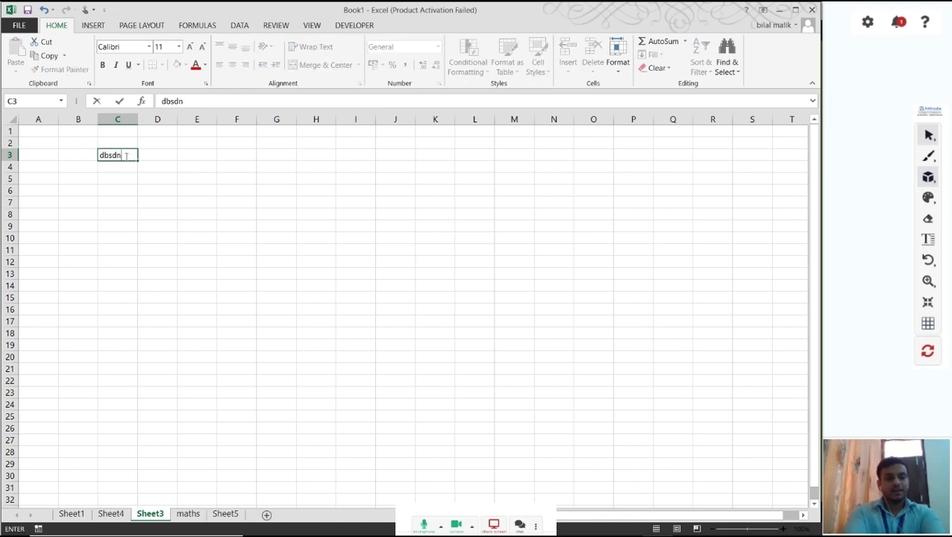
key(Return)
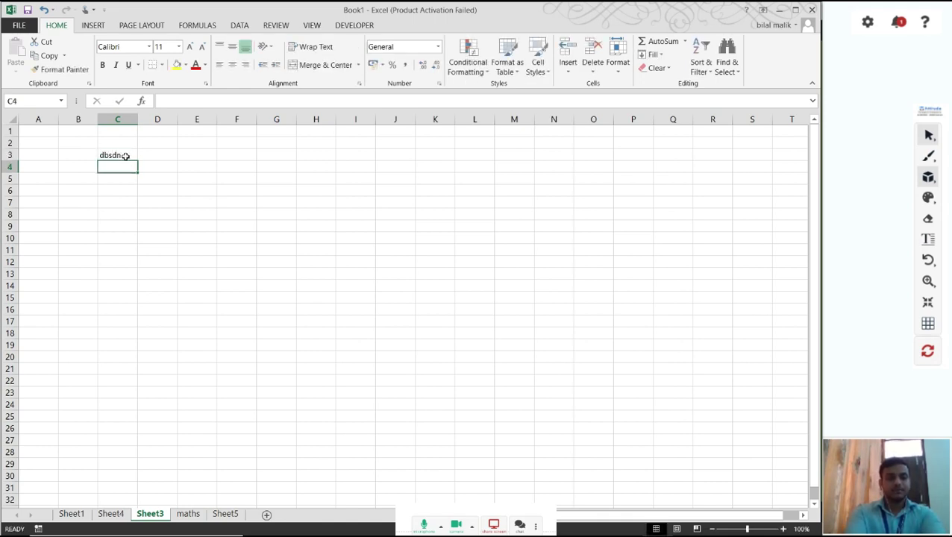
click(65, 513)
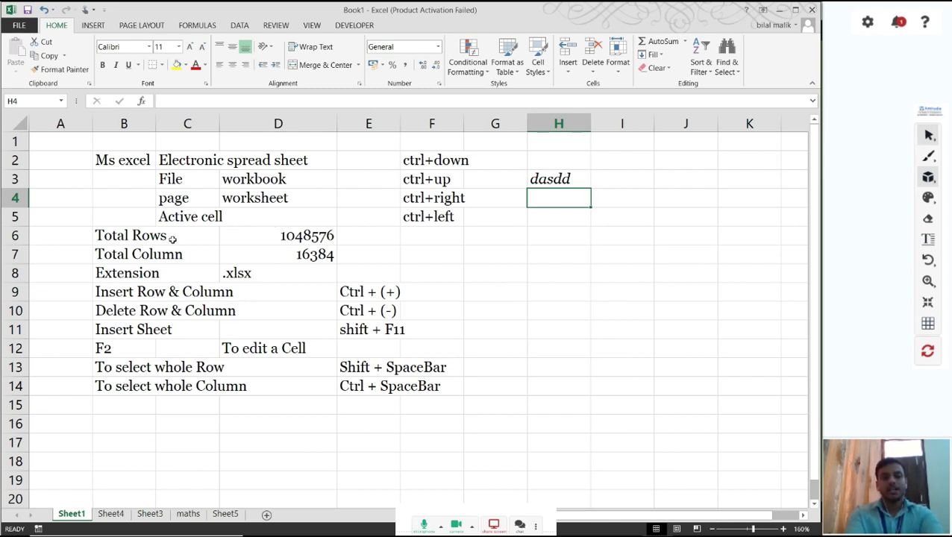
click(294, 186)
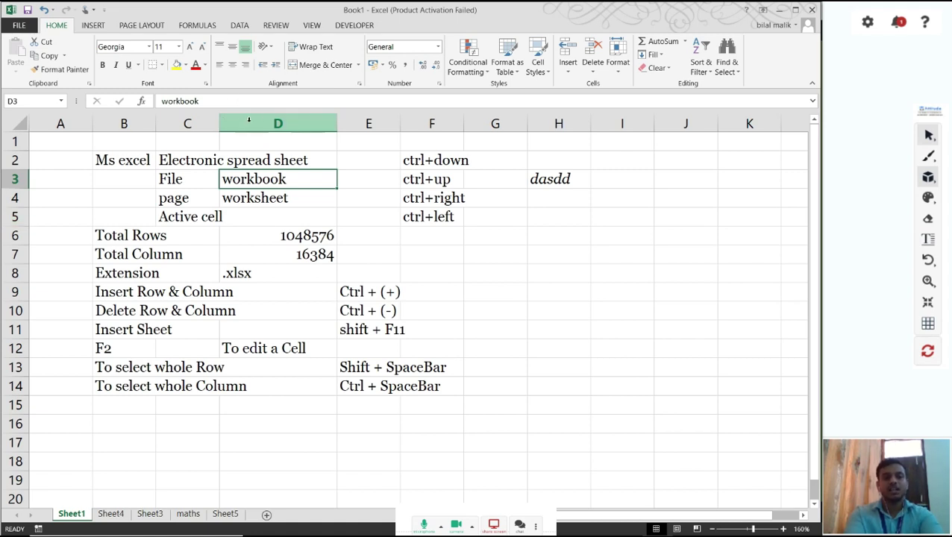
click(278, 118)
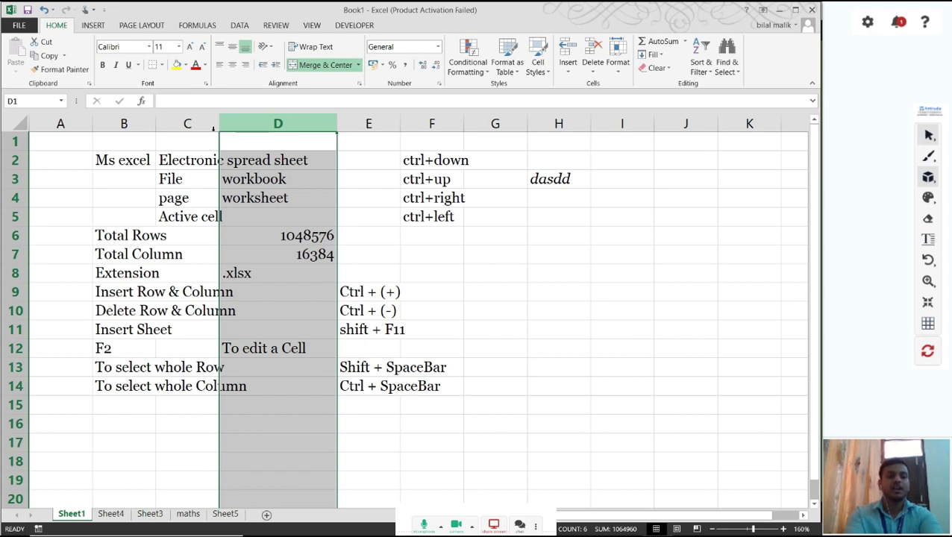
click(11, 179)
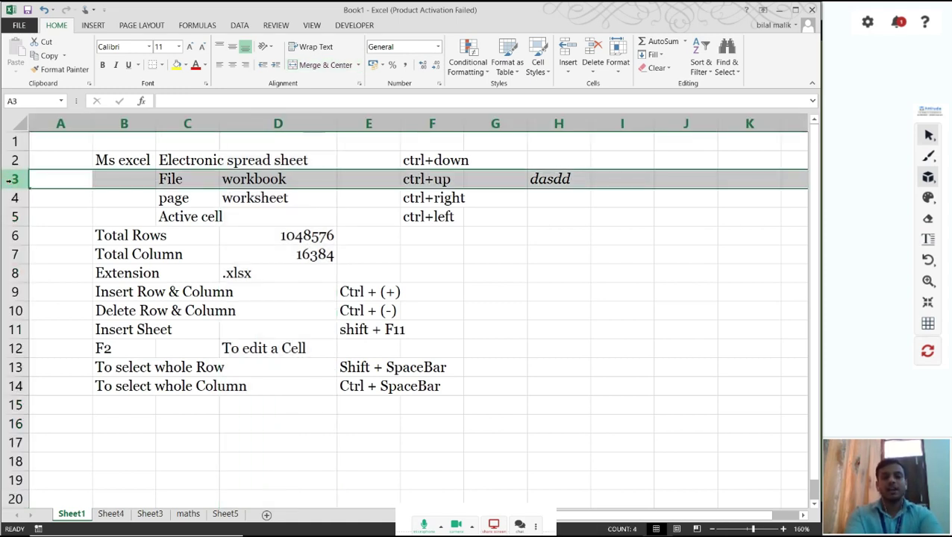
click(132, 175)
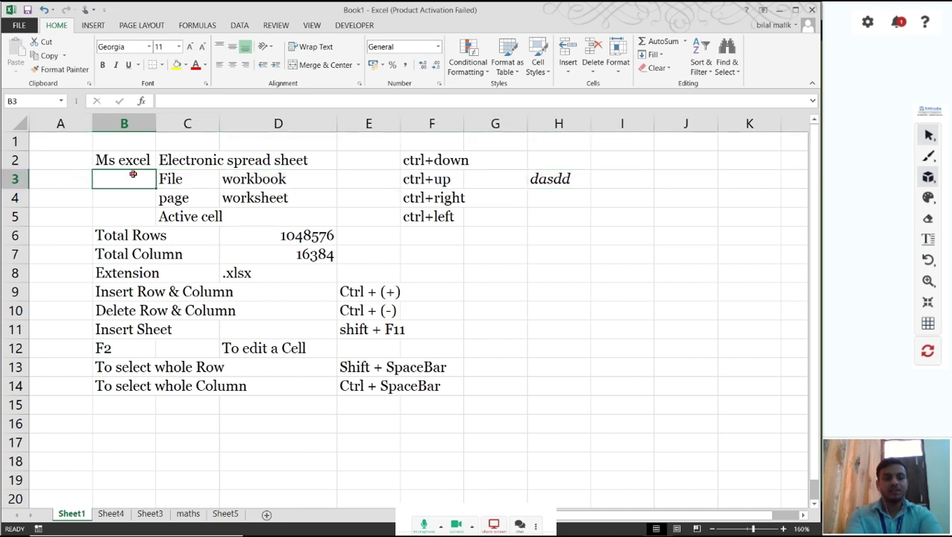
key(shift+space)
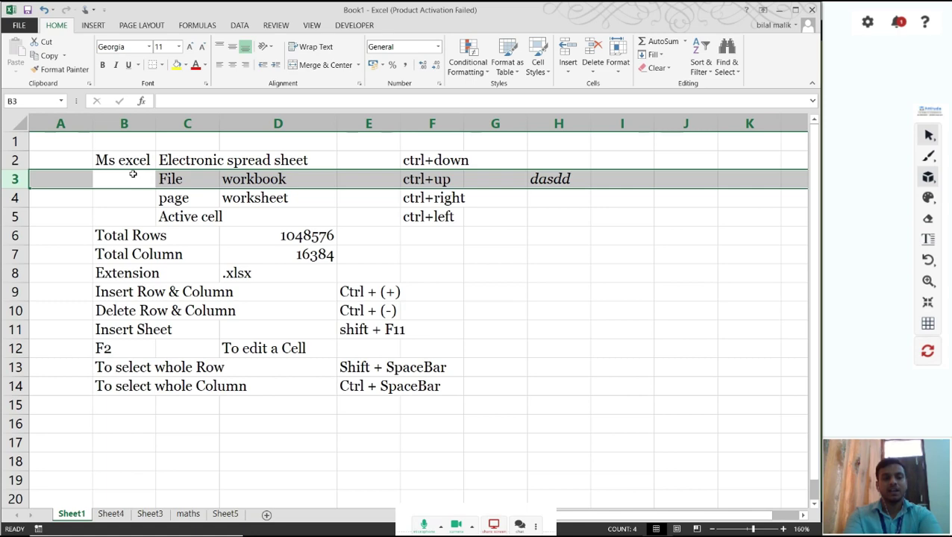
key(ctrl+space)
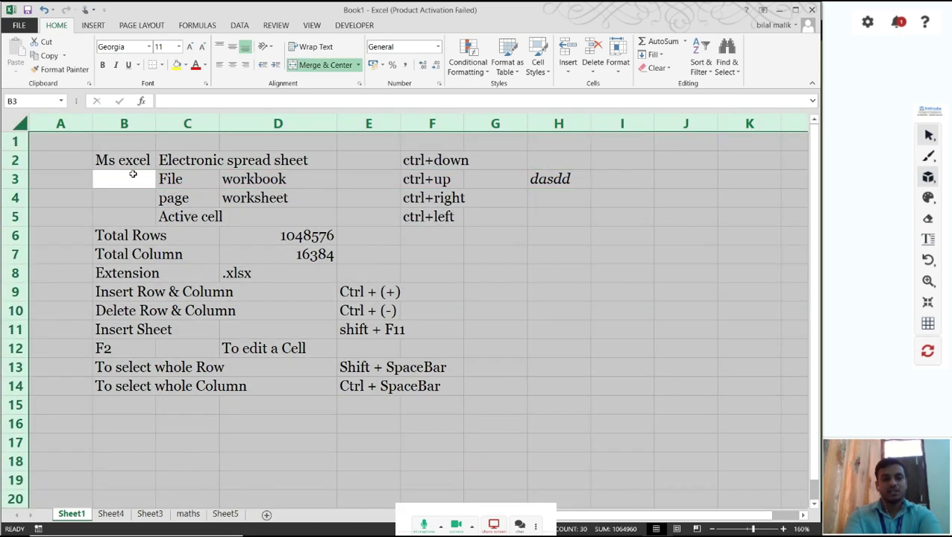
key(Right)
key(Left)
key(ctrl+space)
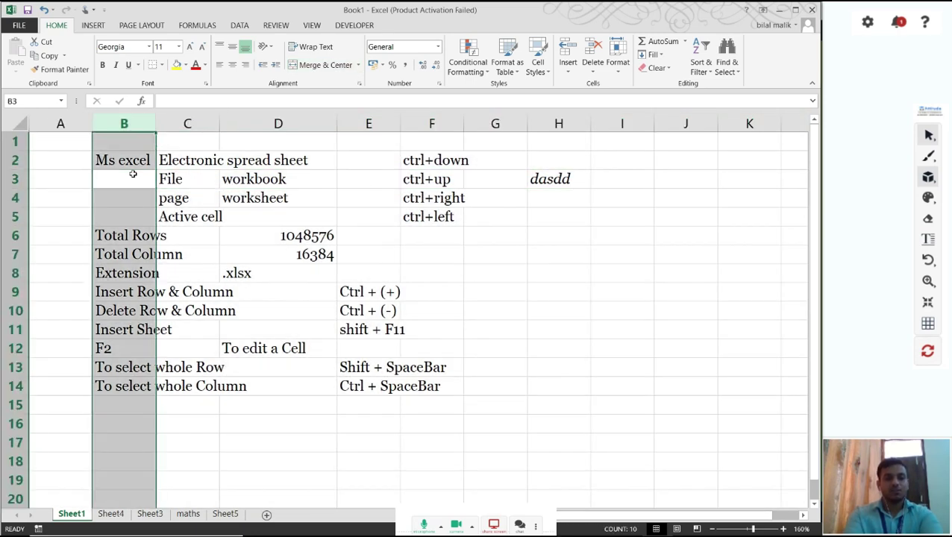
key(Right)
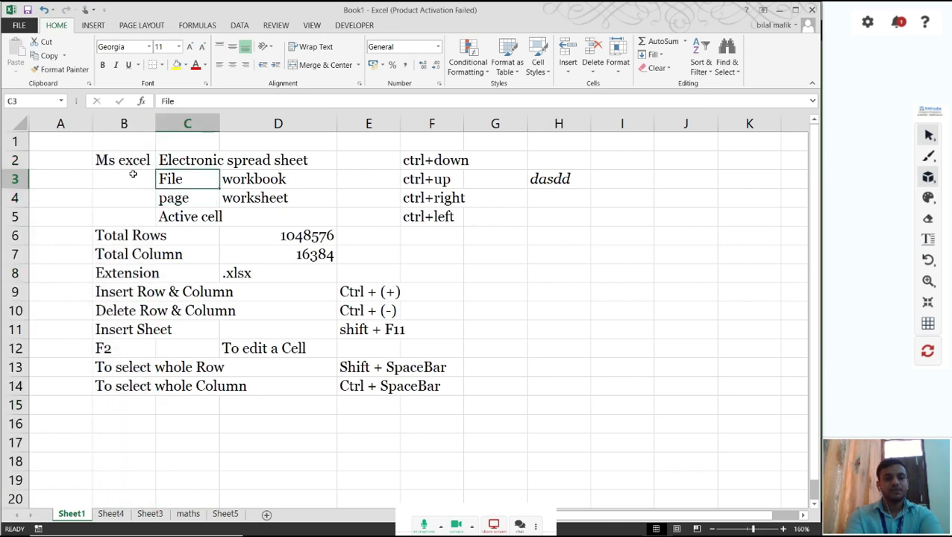
key(Down)
key(Down)
key(Right)
key(Down)
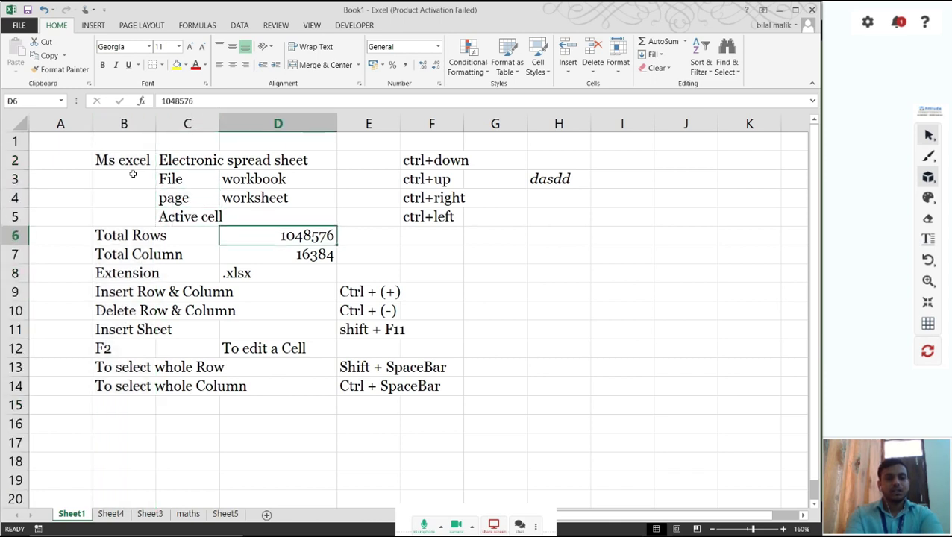
key(Down)
key(Left)
key(Up)
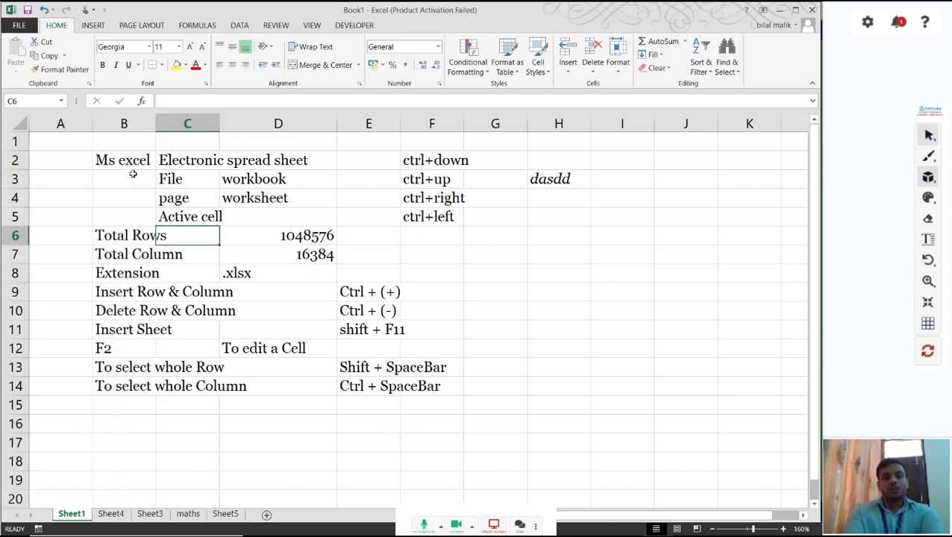
key(Right)
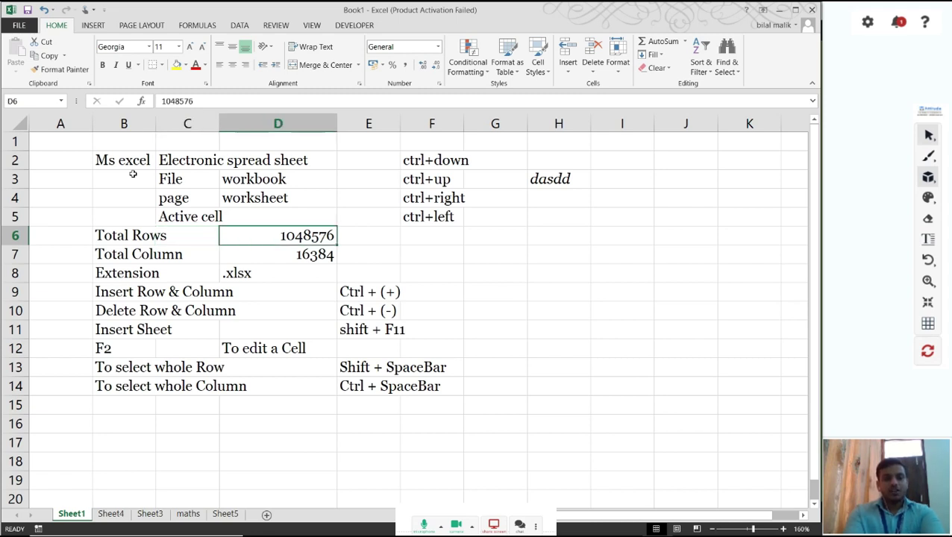
key(Down)
key(Left)
key(Right)
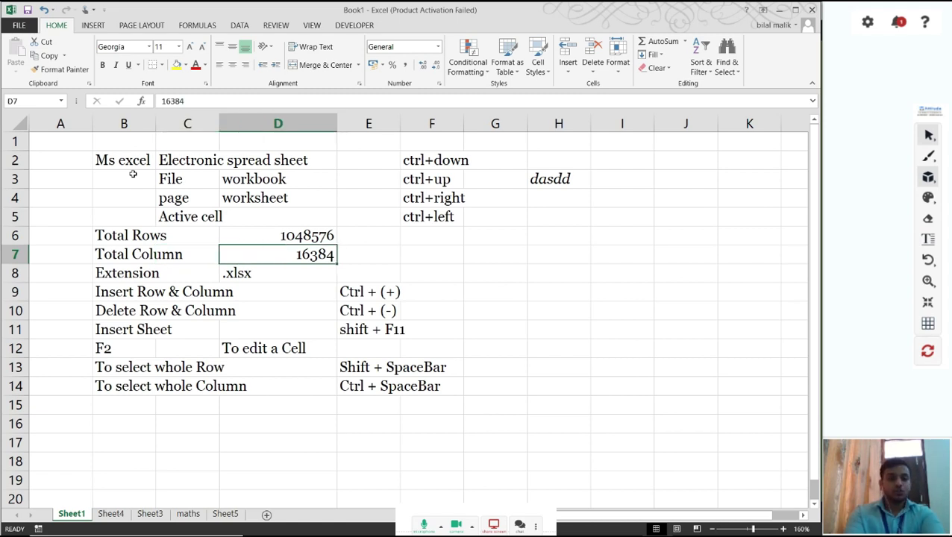
key(Down)
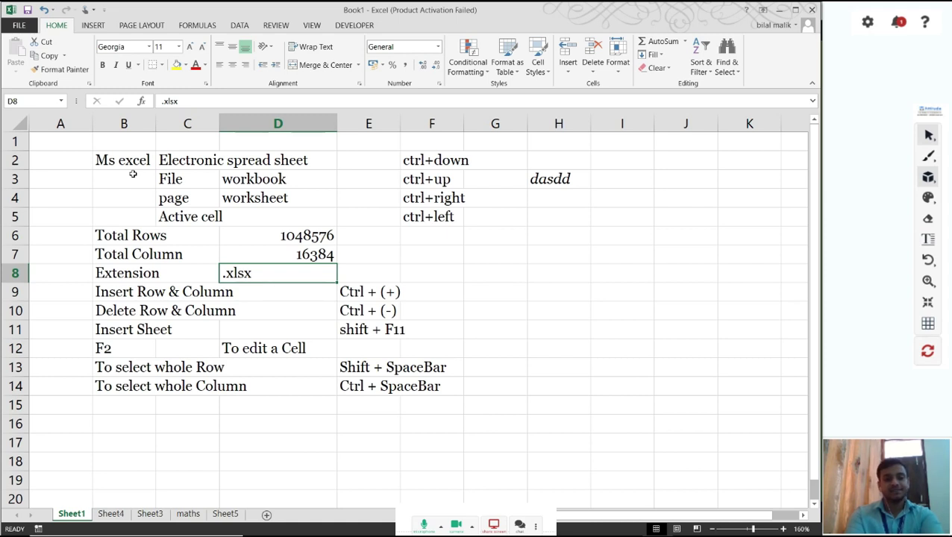
key(Left)
key(Left)
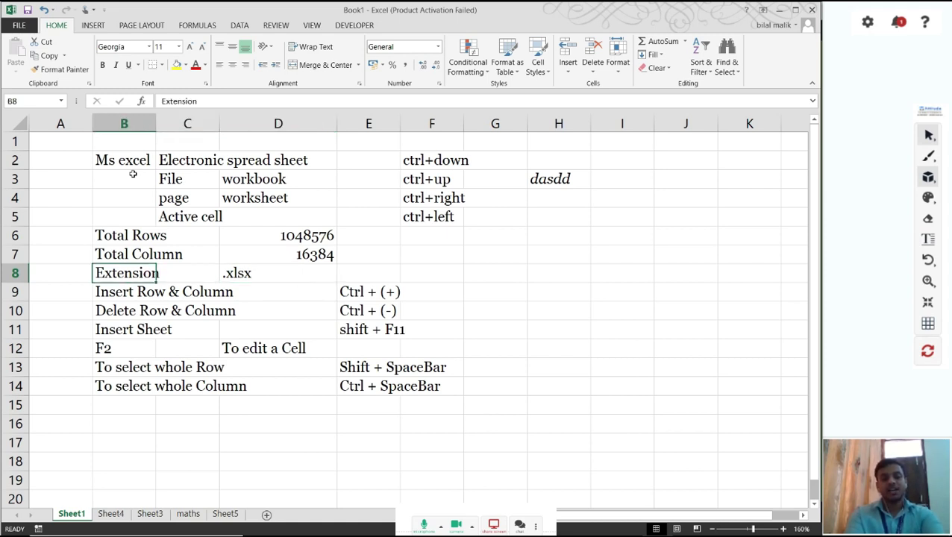
key(Down)
key(Down)
key(Down)
key(Down)
key(Down)
key(Down)
key(Down)
key(Down)
key(Down)
key(Down)
key(Down)
key(Down)
key(Down)
key(Up)
key(Up)
key(Up)
key(Up)
key(Up)
key(Up)
key(Up)
key(Up)
key(Down)
key(Up)
key(Down)
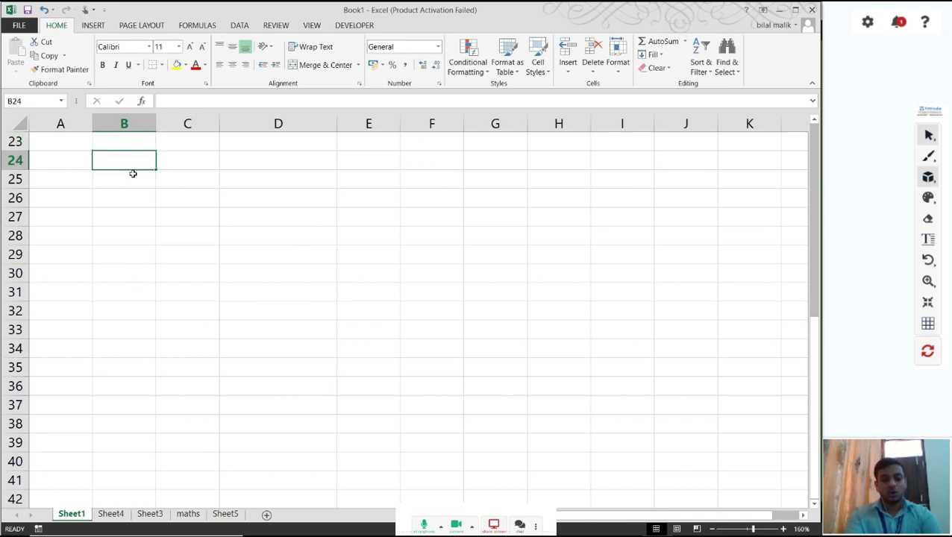
key(ctrl+Down)
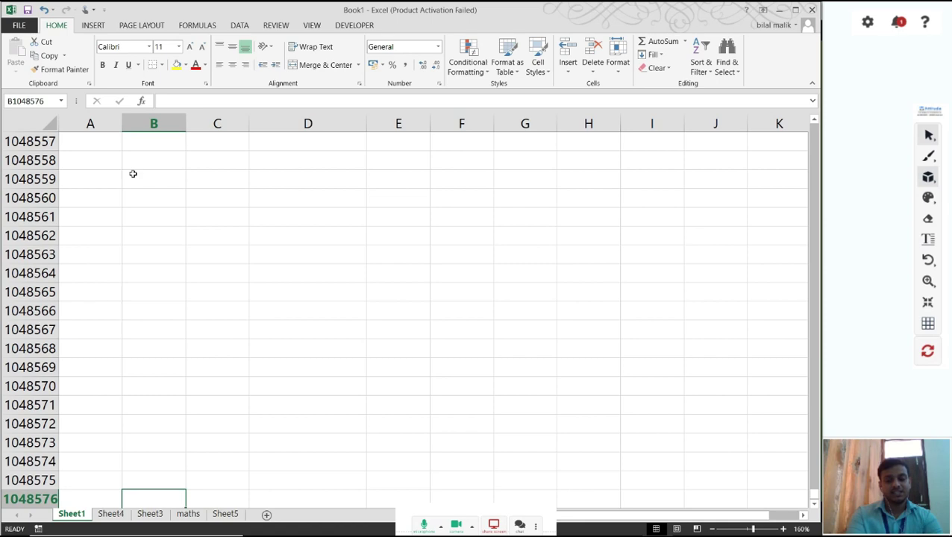
key(ctrl+Up)
key(Up)
key(Up)
key(Up)
key(Up)
key(Up)
key(Up)
key(Up)
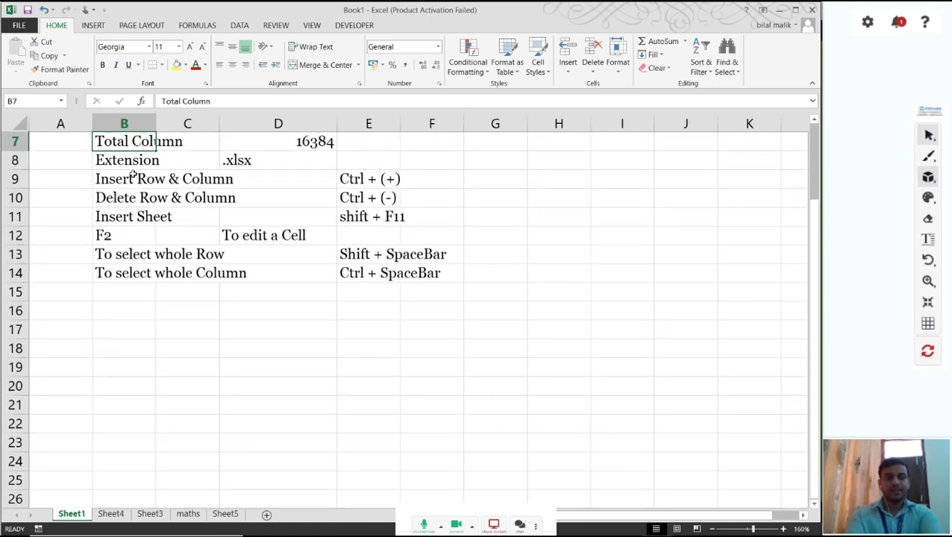
key(Up)
key(Up)
key(Up)
key(Up)
key(Up)
key(Down)
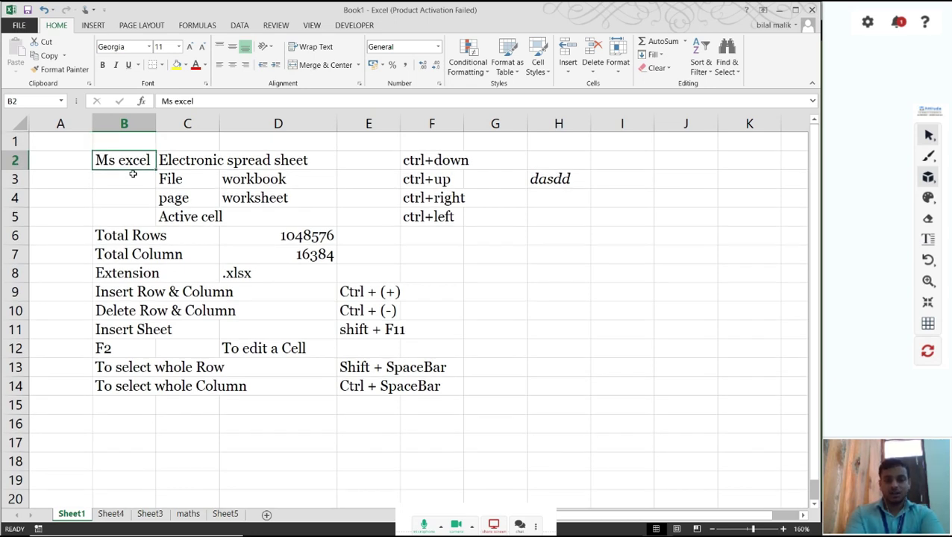
key(ctrl+Right)
key(ctrl+Right)
key(ctrl+Right)
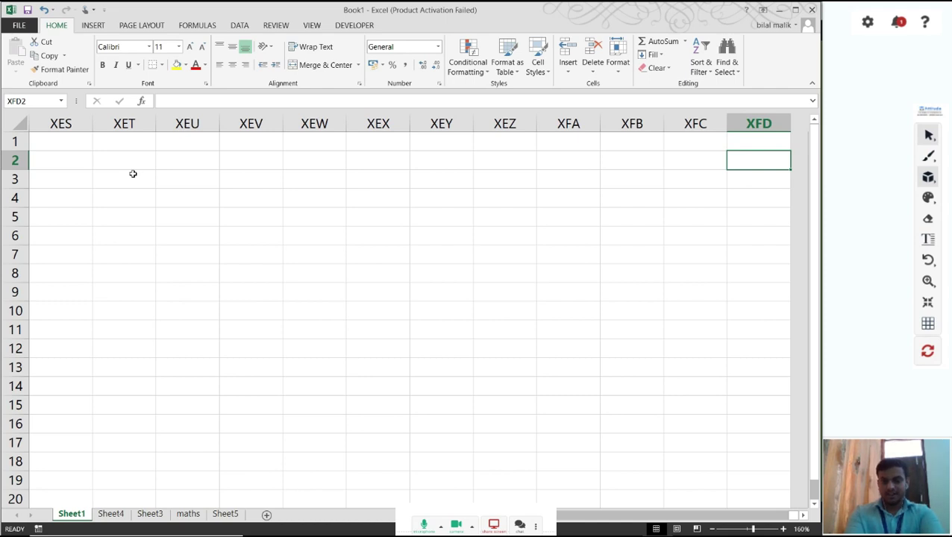
key(ctrl+Left)
key(ctrl+Left)
key(ctrl+Left)
key(ctrl+Left)
key(Down)
key(Down)
key(Down)
key(Down)
key(Down)
key(Down)
key(Down)
key(Down)
key(Down)
key(Down)
key(Down)
key(Right)
key(Right)
key(Right)
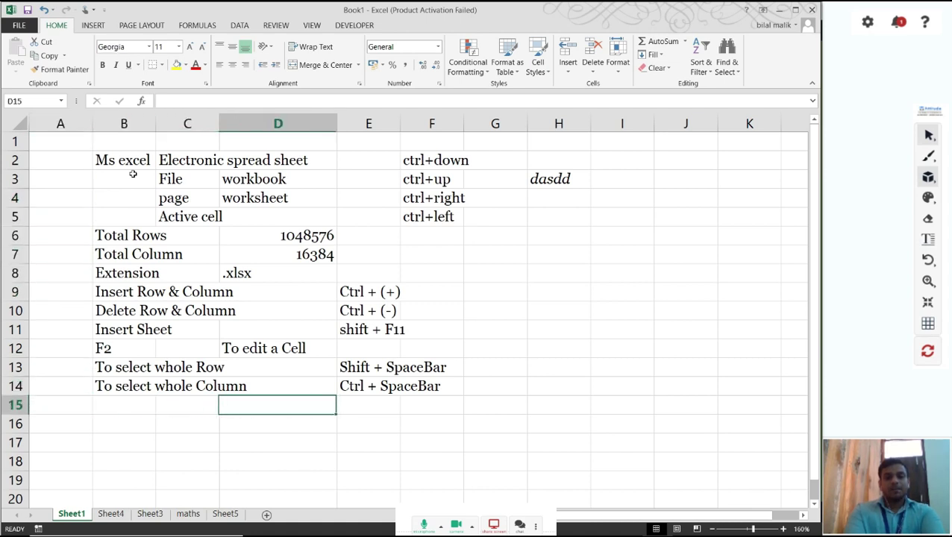
key(Right)
key(Right)
key(Up)
key(Up)
key(Up)
key(Right)
key(Up)
key(Up)
key(Up)
key(Up)
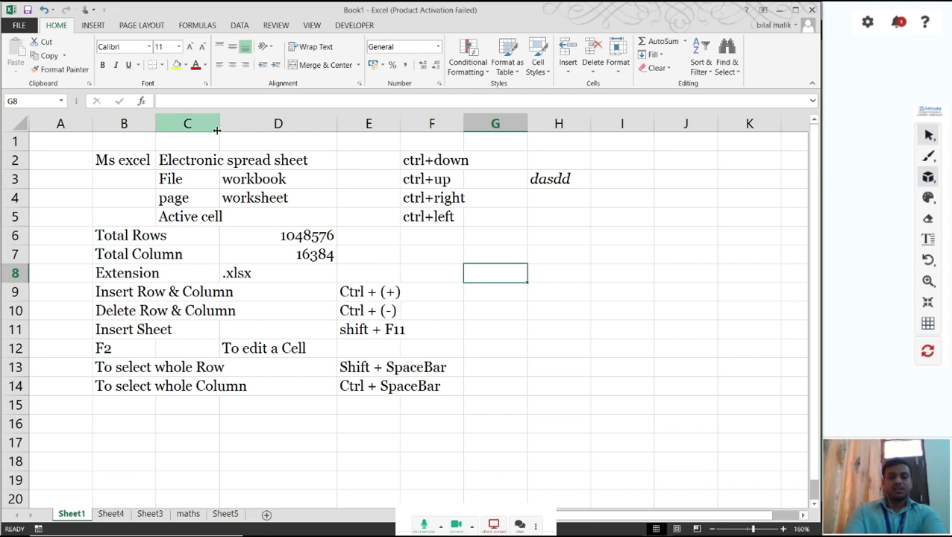
Enter the headings name, class and roll in cells G6, H6 and I6
click(482, 236)
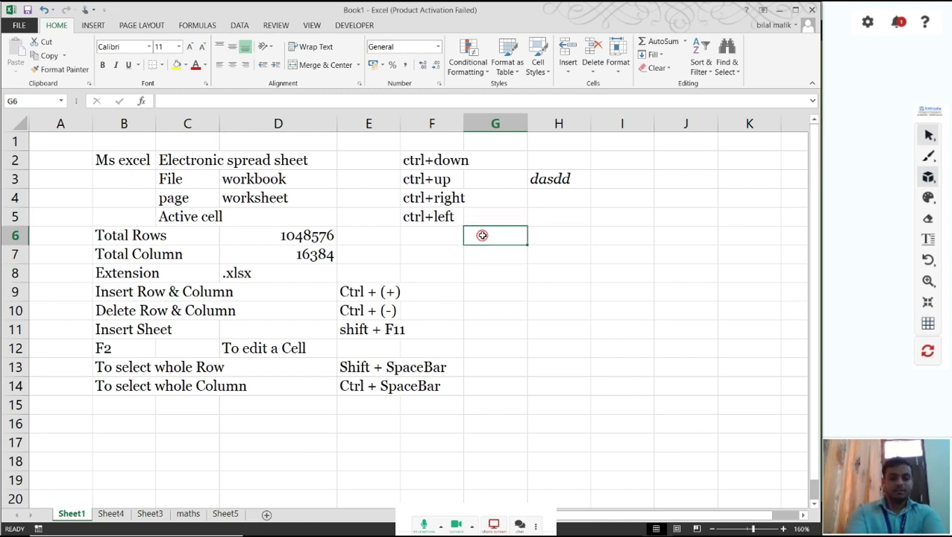
text(name0)
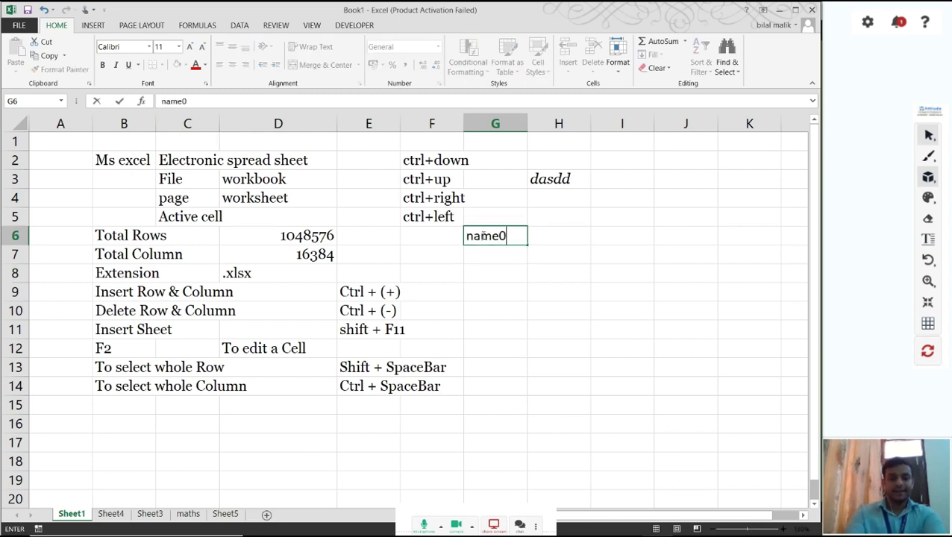
key(BackSpace)
key(Tab)
text(class)
key(Tab)
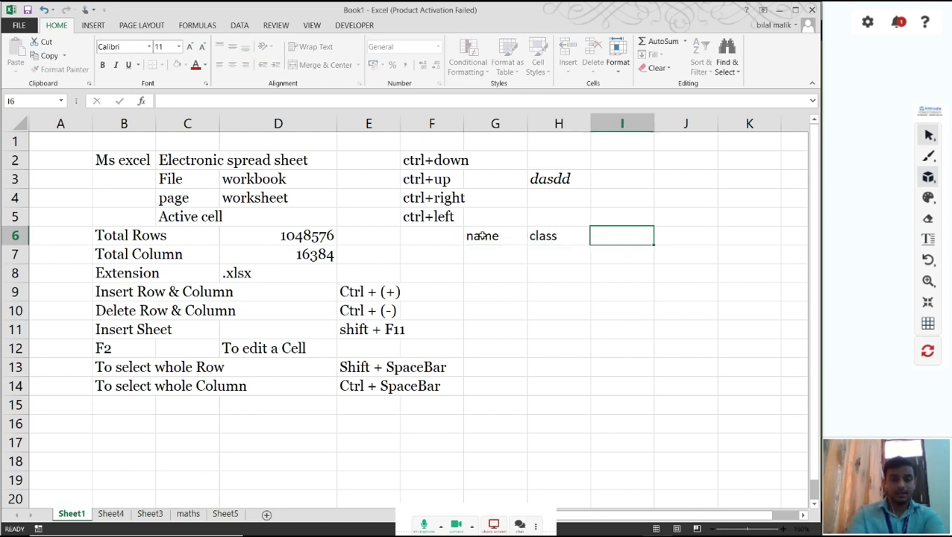
text(roll)
key(Tab)
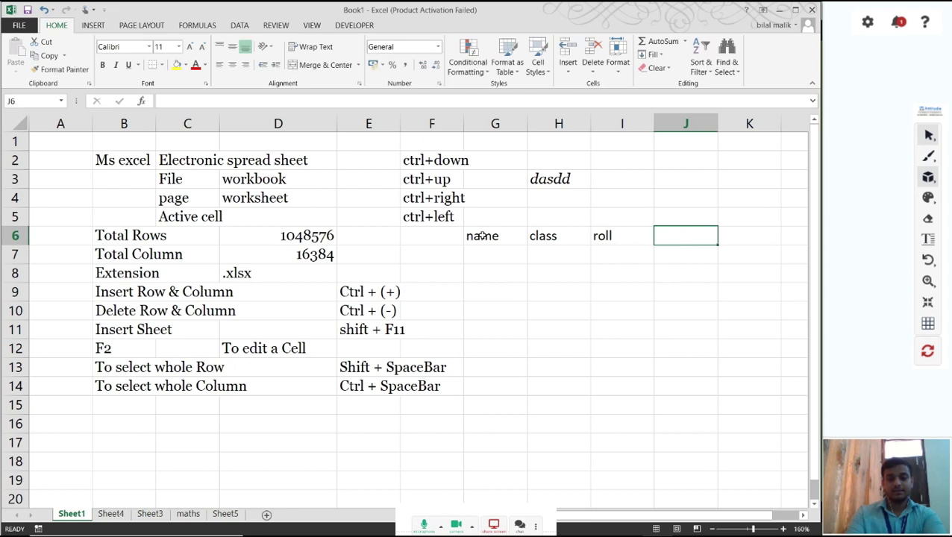
Edit the G6 heading from 'name' to 'ndsdd'
key(Left)
key(Left)
key(Left)
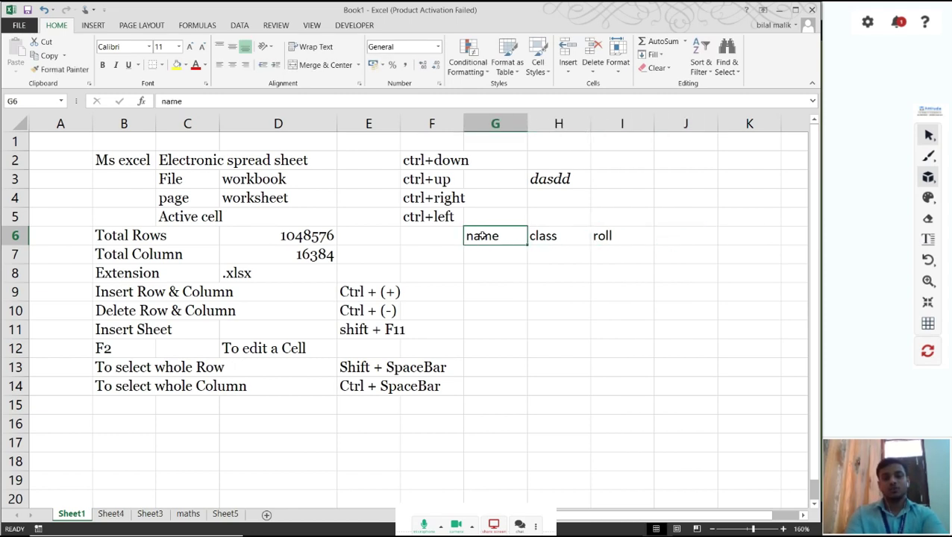
key(F2)
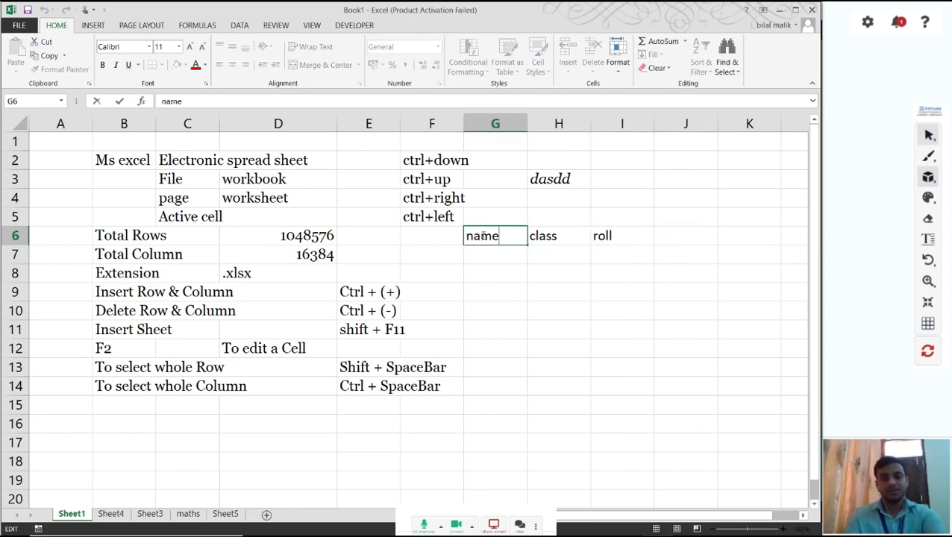
key(BackSpace)
key(BackSpace)
key(BackSpace)
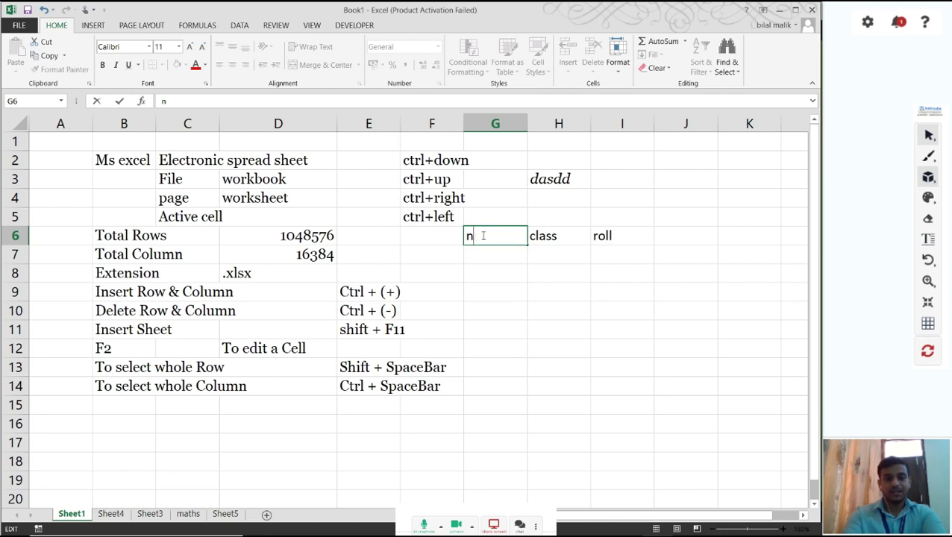
text(dsdd)
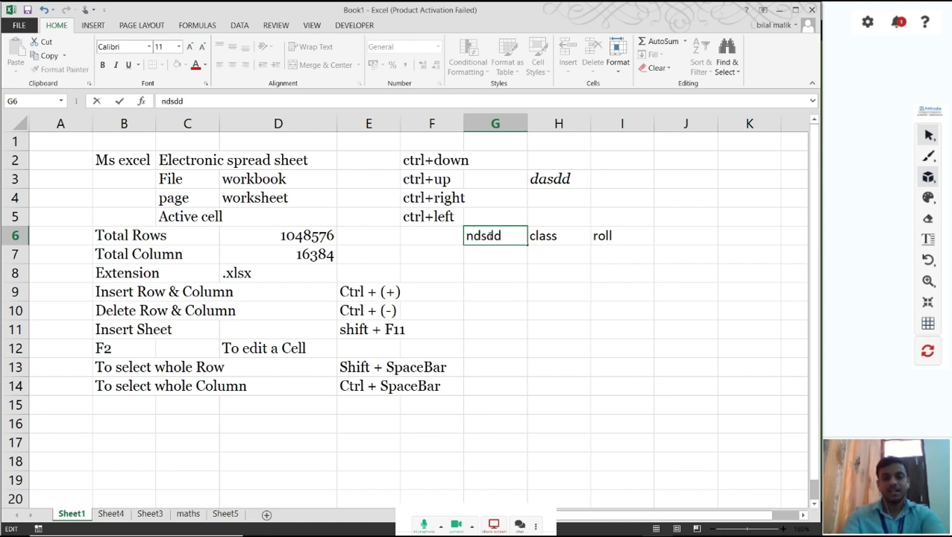
click(432, 391)
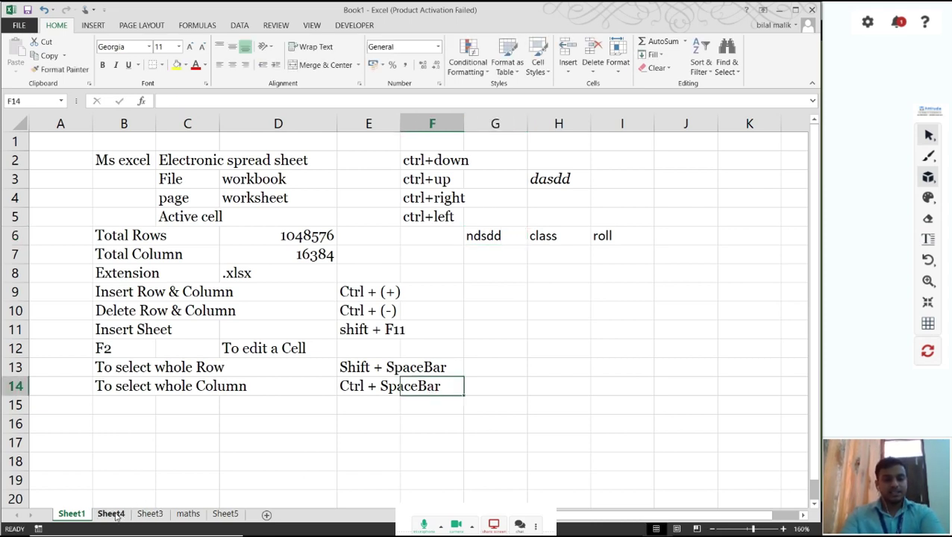
click(187, 512)
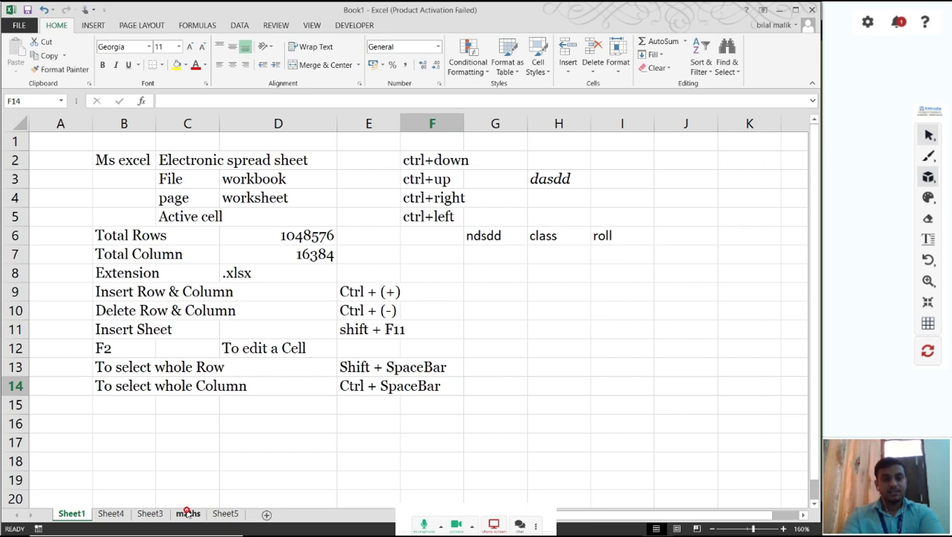
On the maths sheet, select B4 beside Addition and begin a =SUM formula
text(3)
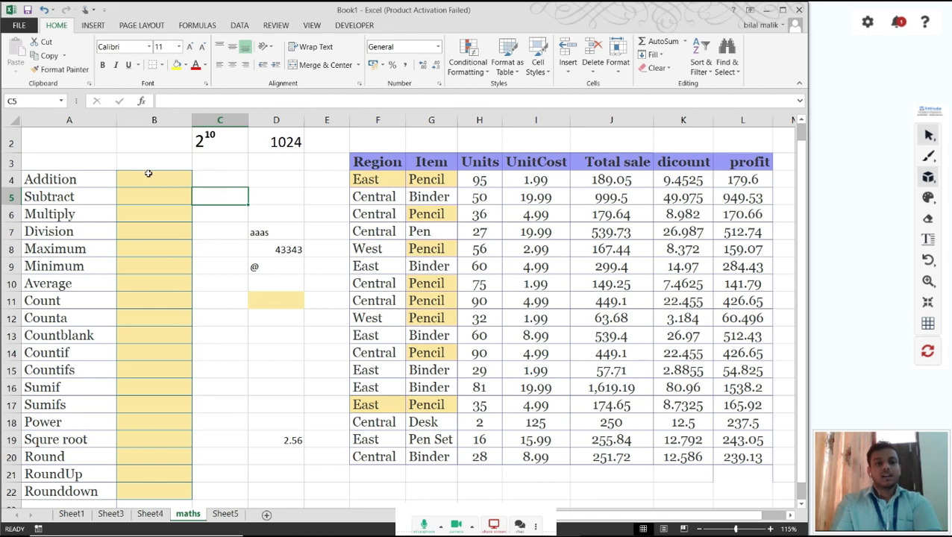
click(148, 173)
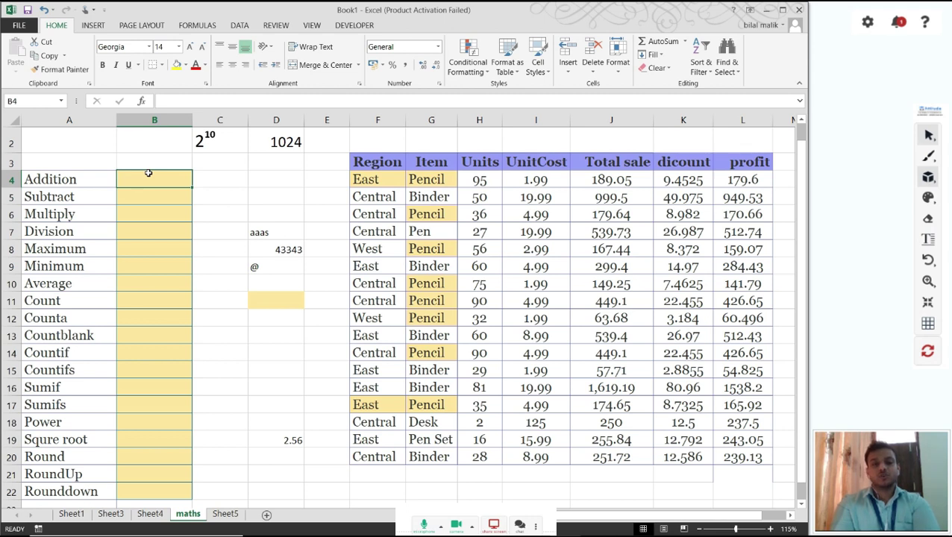
click(148, 173)
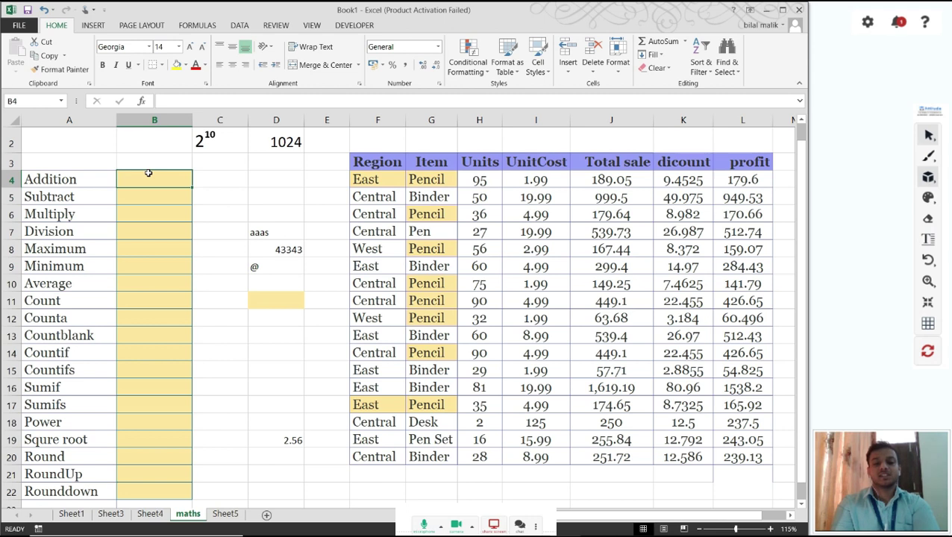
text(=)
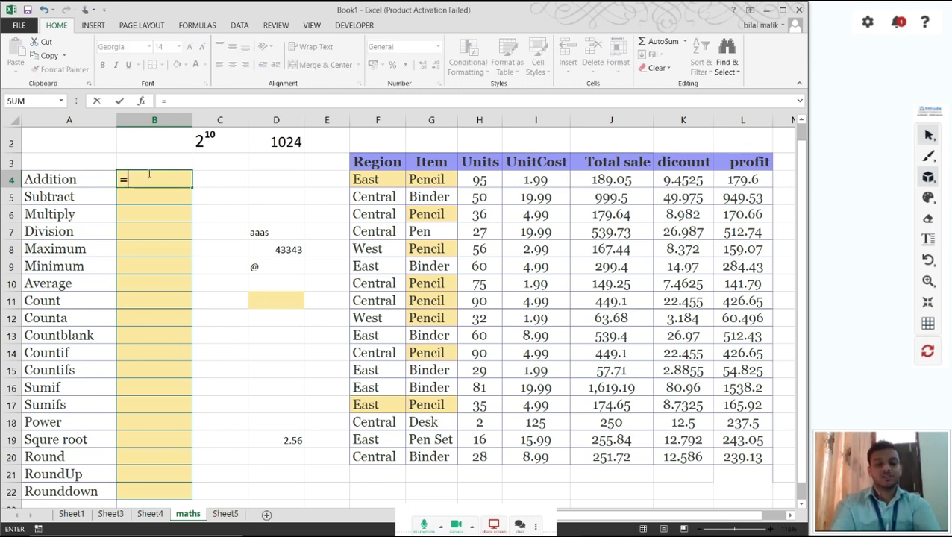
text(SUM)
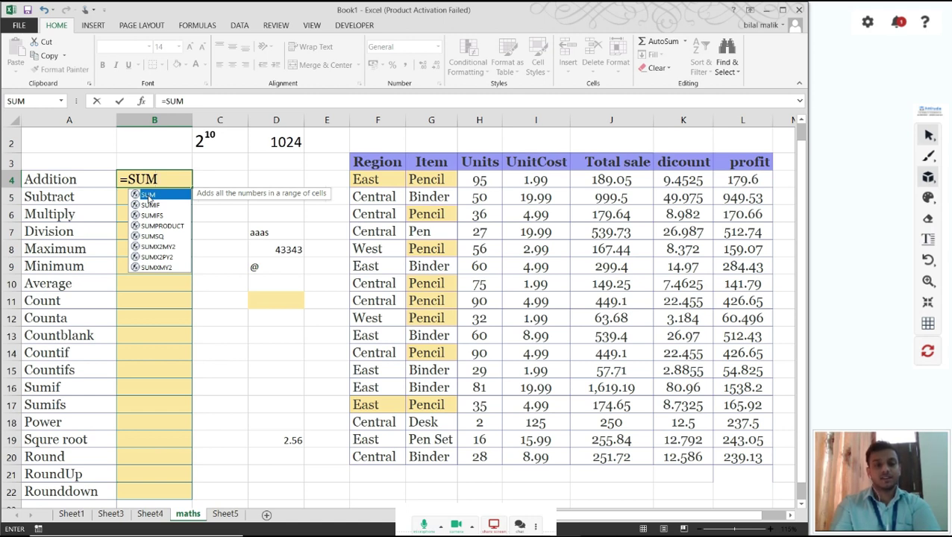
Complete B4 as =SUM(J4:J20) over the Total sale column, giving 6634.4
double_click(148, 195)
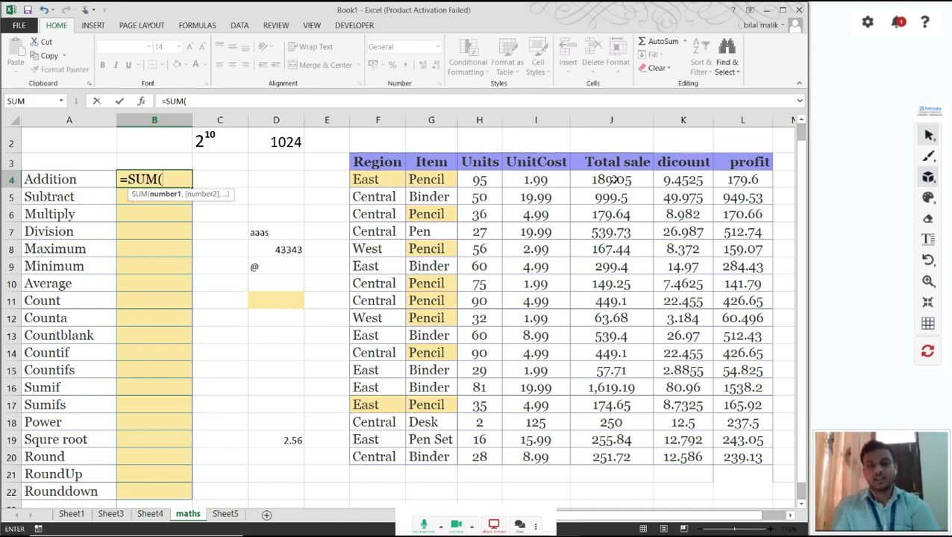
drag(613, 180, 629, 458)
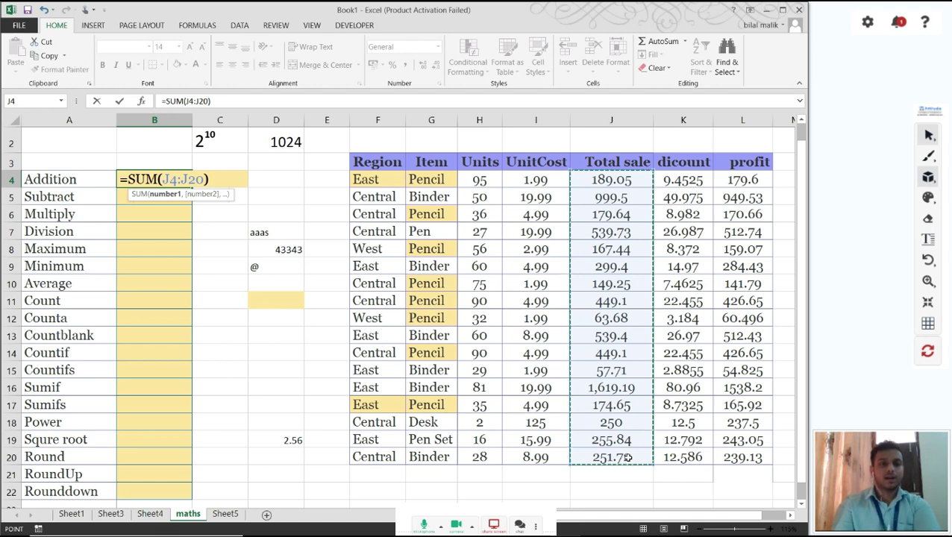
key(ctrl+Return)
key(Return)
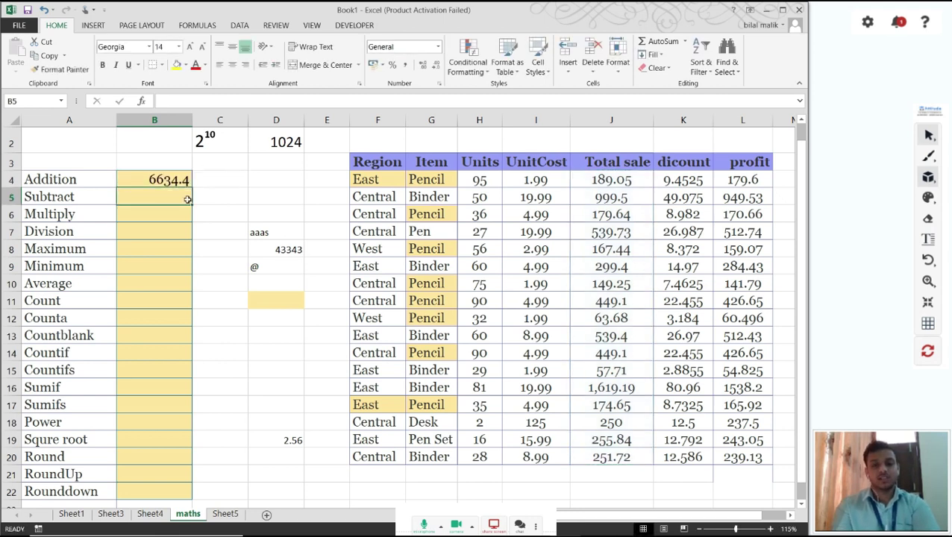
click(147, 185)
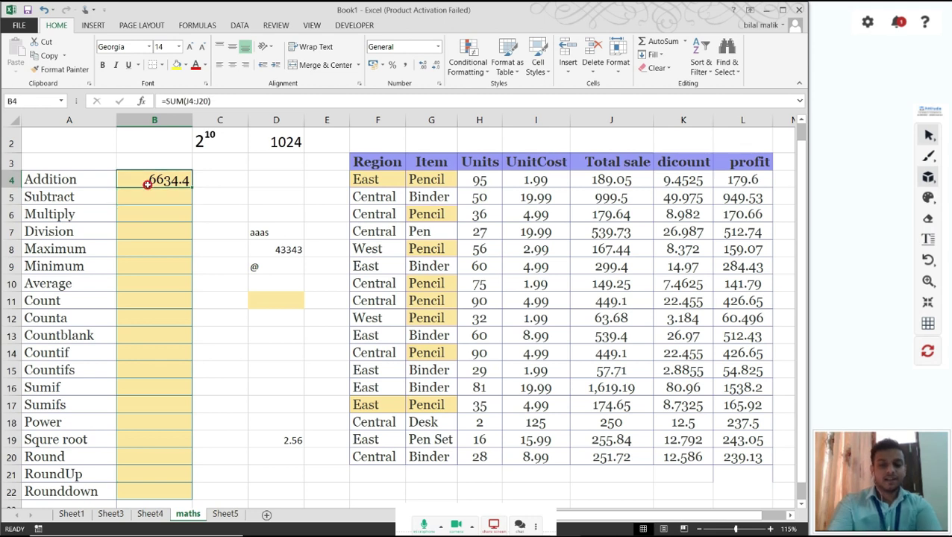
Replace the Addition cell B4 with =J4+J5+J6+J7
key(Delete)
text(=)
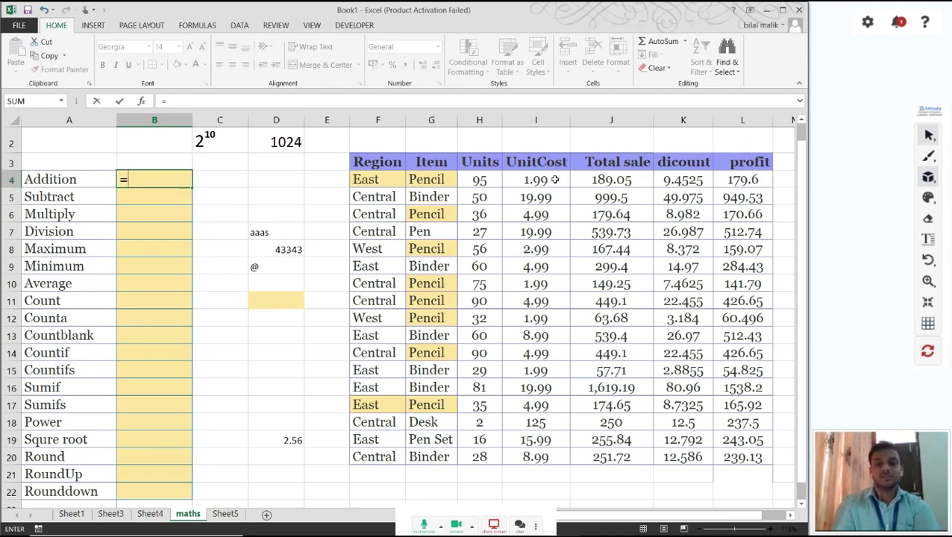
click(603, 182)
text(+)
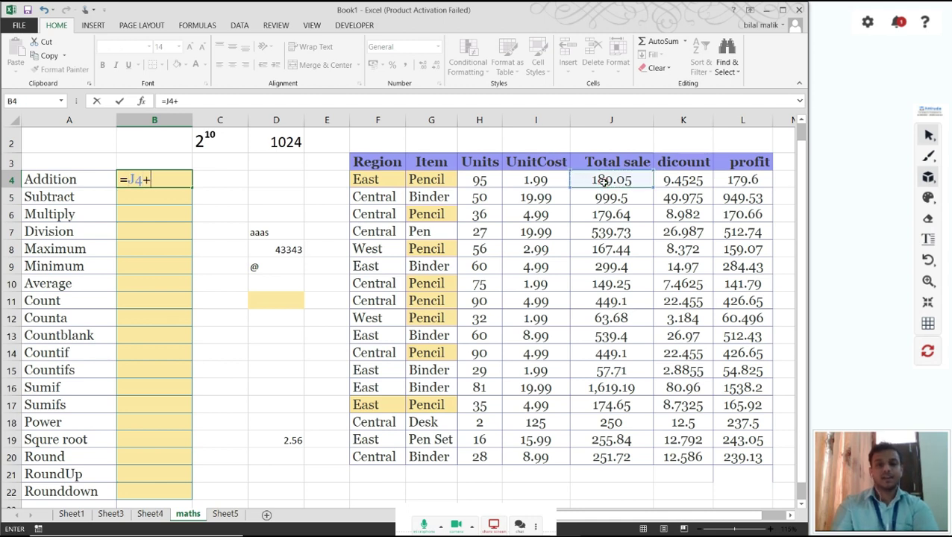
click(603, 198)
text(+)
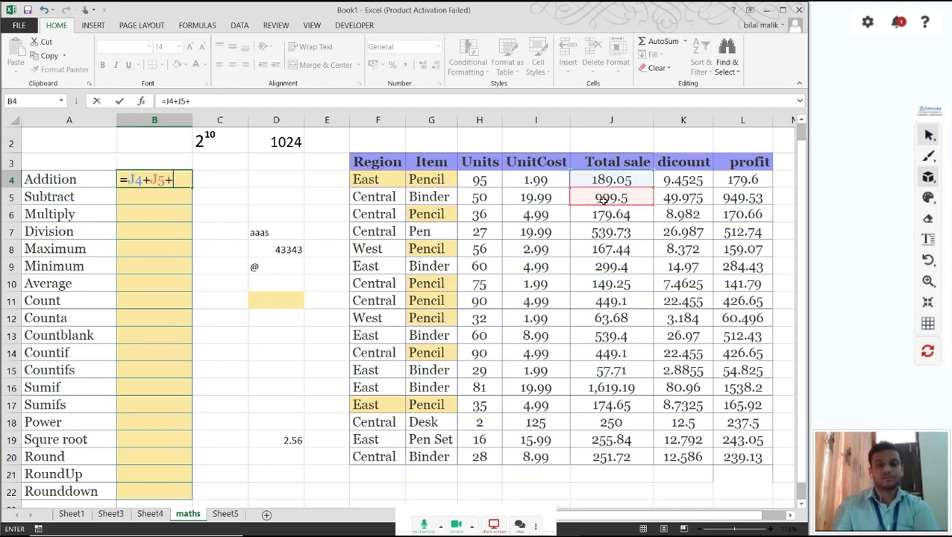
click(603, 216)
text(+)
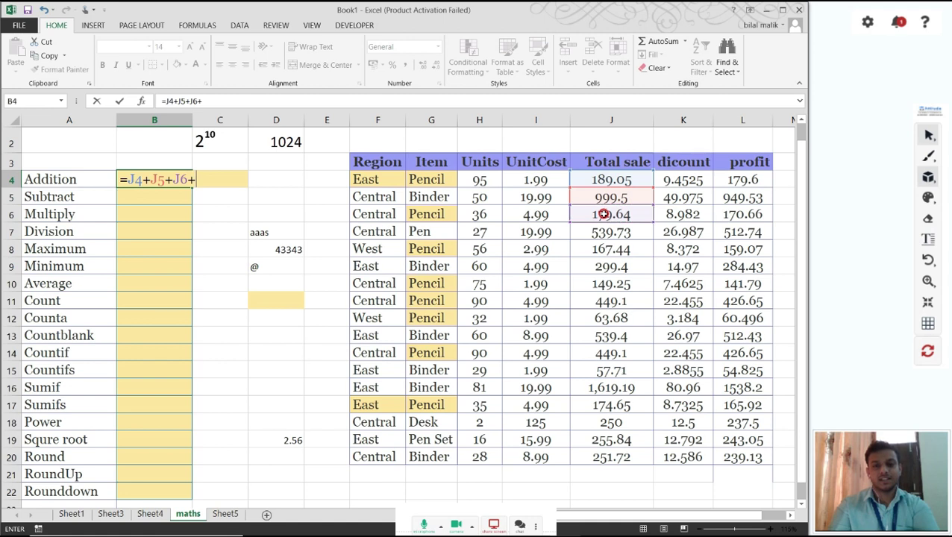
click(605, 232)
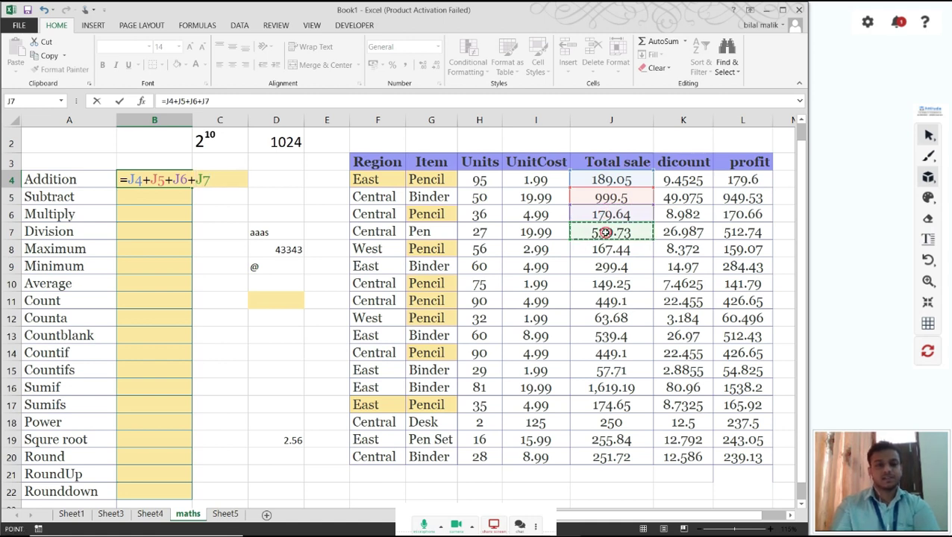
key(Return)
Re-enter =SUM(J4:J20) in B4 to total the whole Total sale column
key(Up)
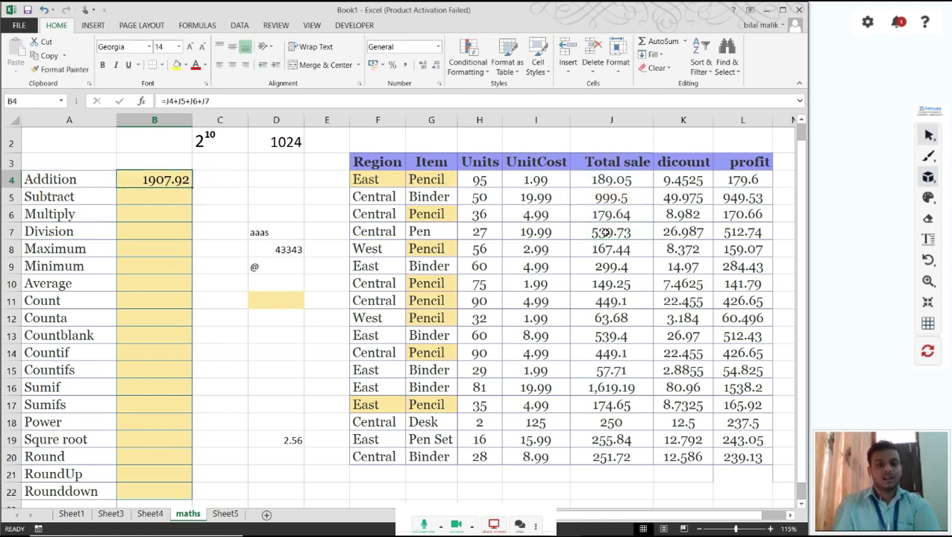
text(=SUM(J4:J20))
key(Return)
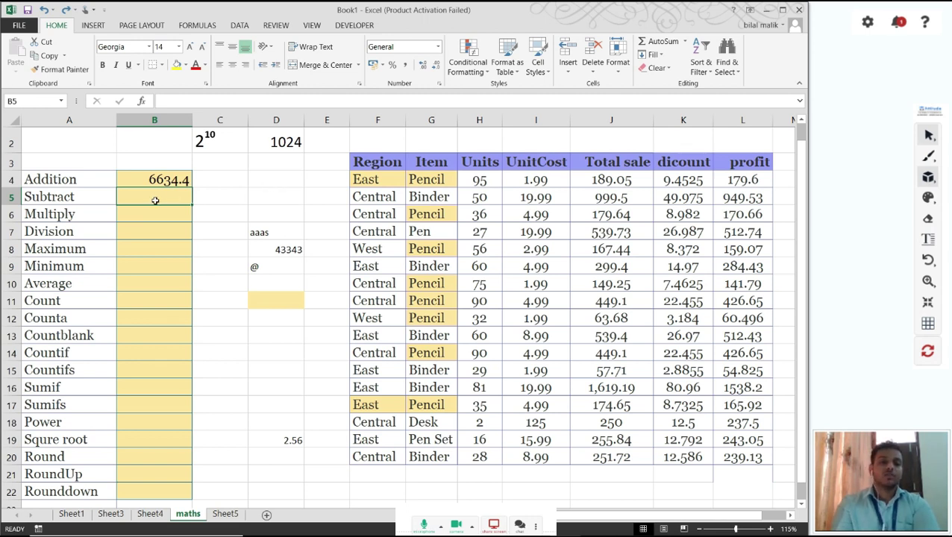
text(=)
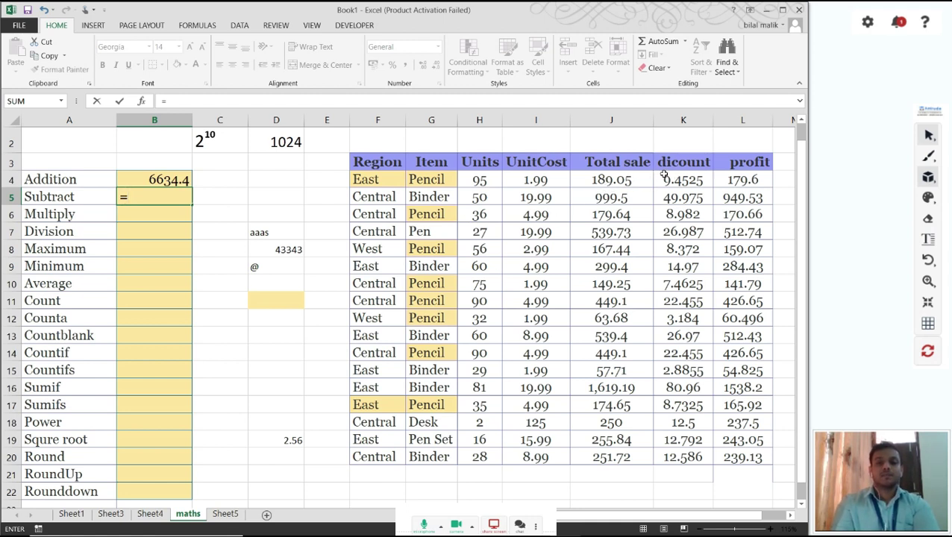
Enter =J4-K4 in the Subtract cell B5, giving 179.5975
click(618, 179)
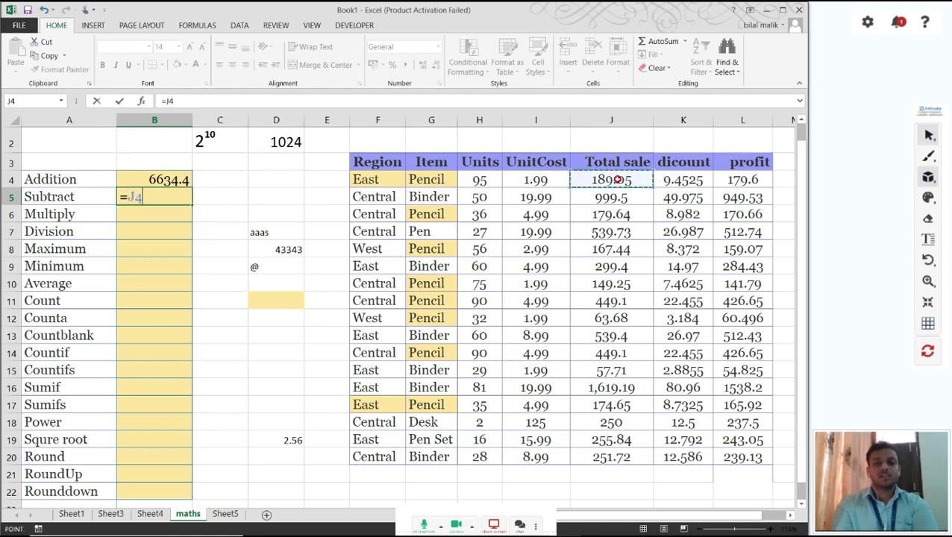
text(-)
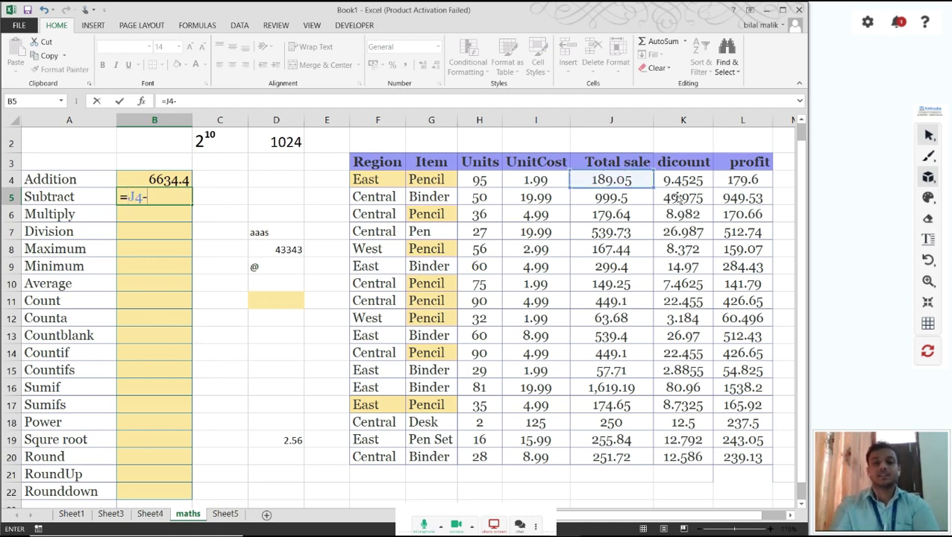
click(679, 180)
key(Return)
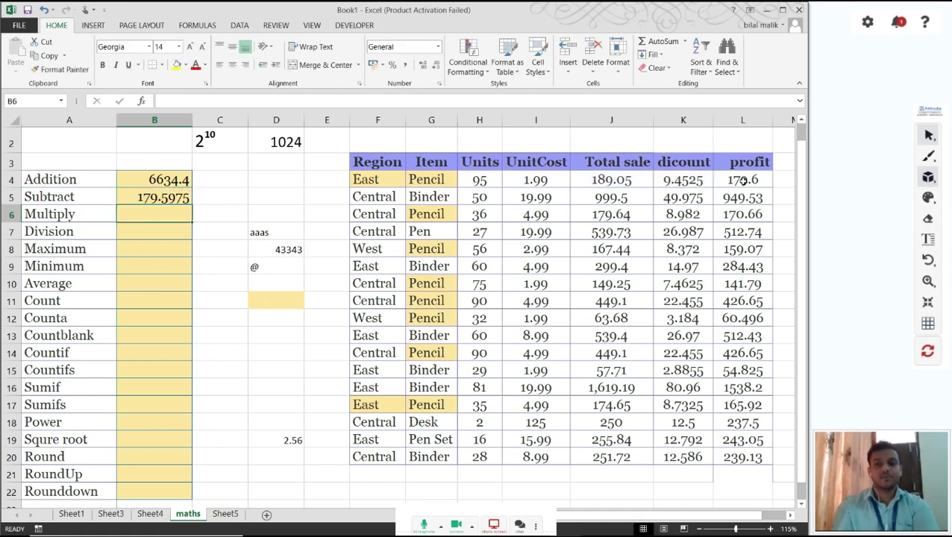
click(184, 198)
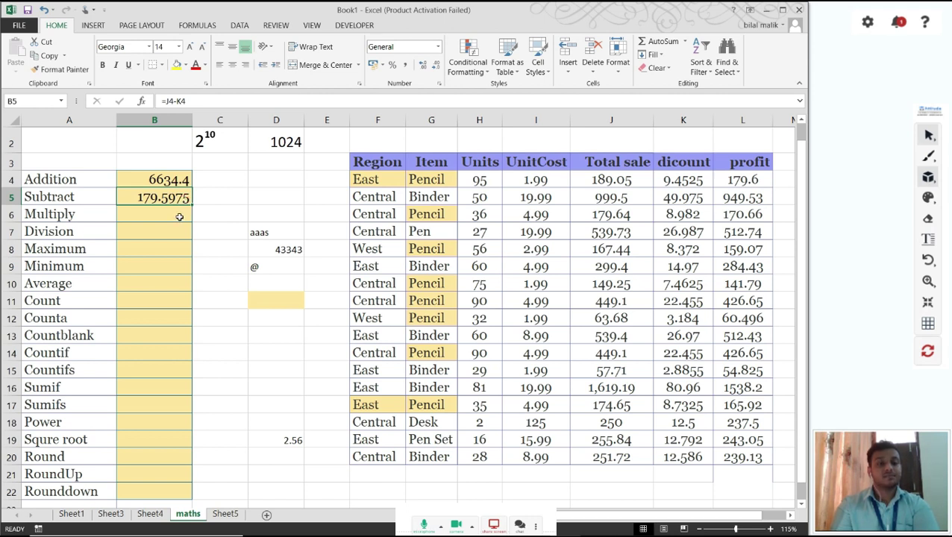
click(179, 216)
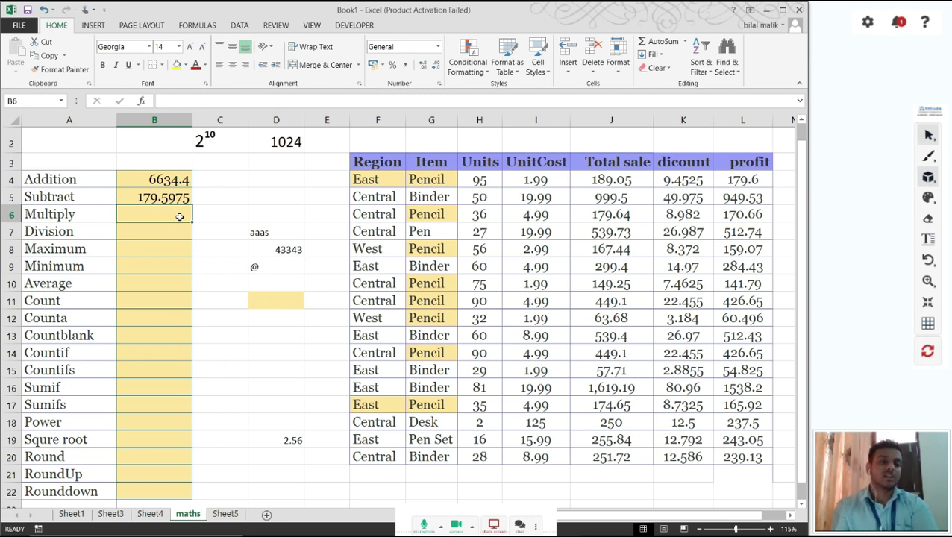
text(=)
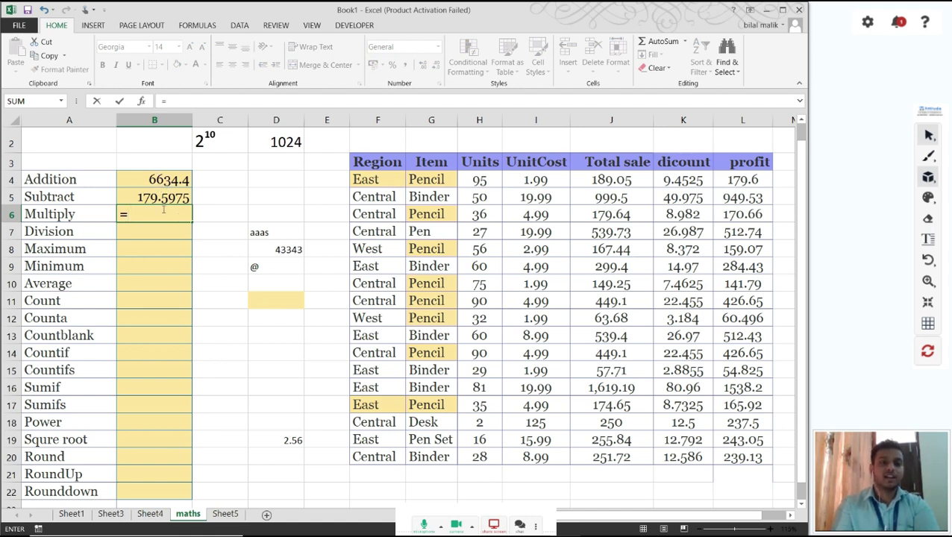
Enter =B4*B5 in the Multiply cell B6, multiplying the Addition and Subtract results
click(158, 177)
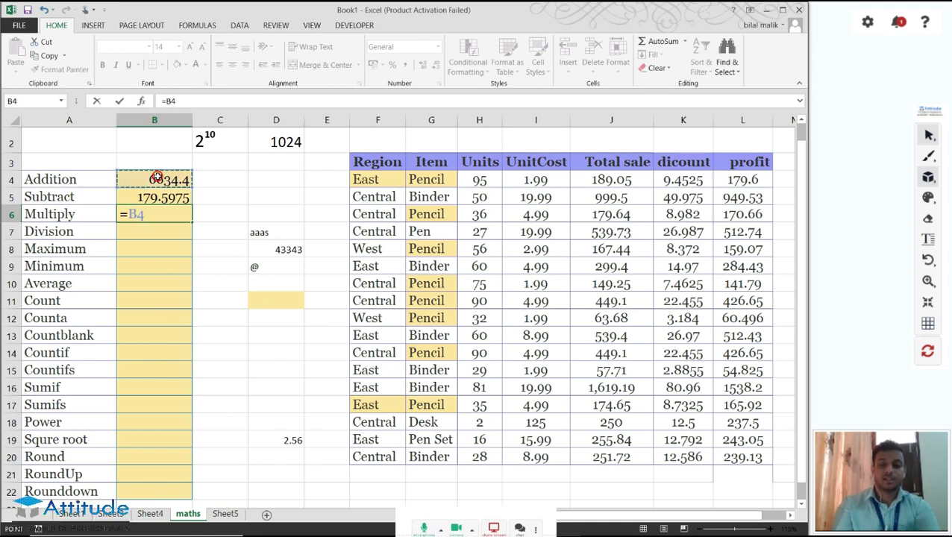
text(*)
click(153, 197)
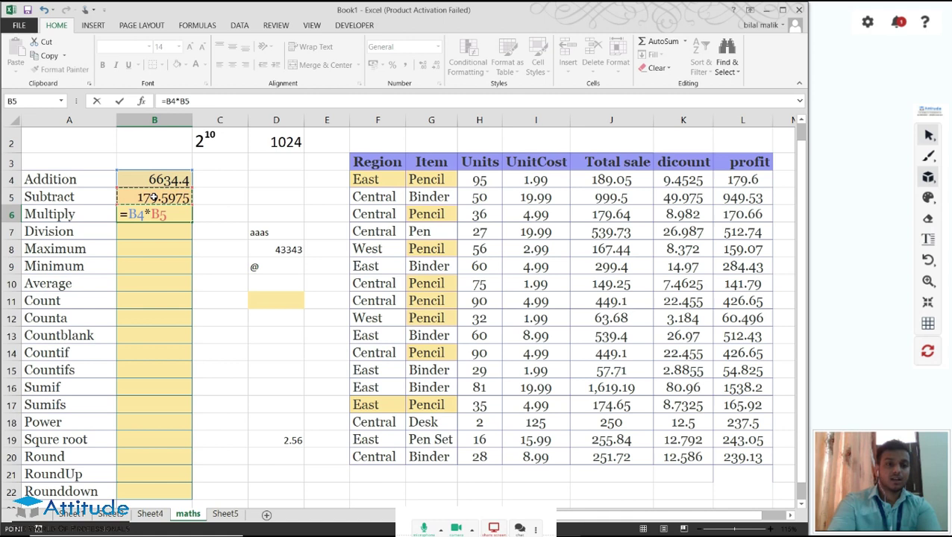
key(Return)
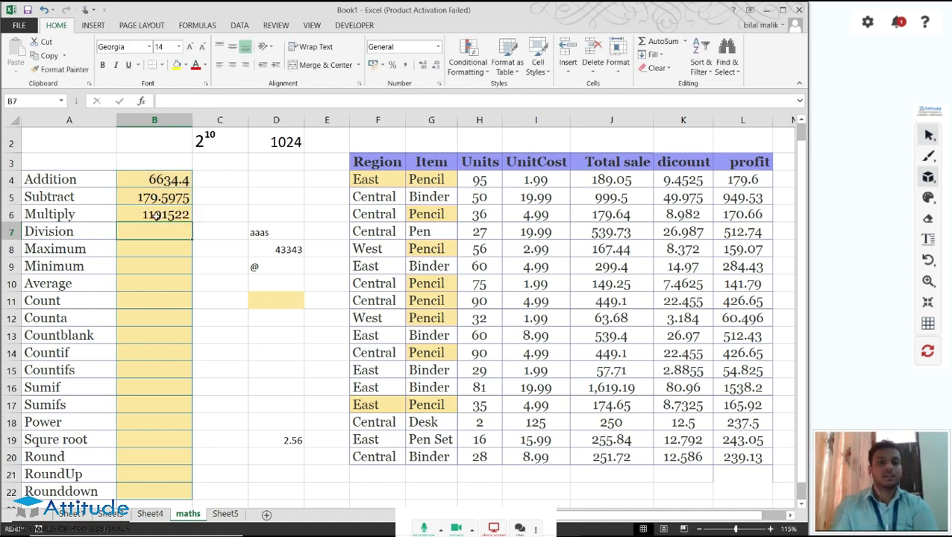
Try =PRODUCT(J4:J7) in B6, then undo it to keep =B4*B5 (1191522)
click(155, 215)
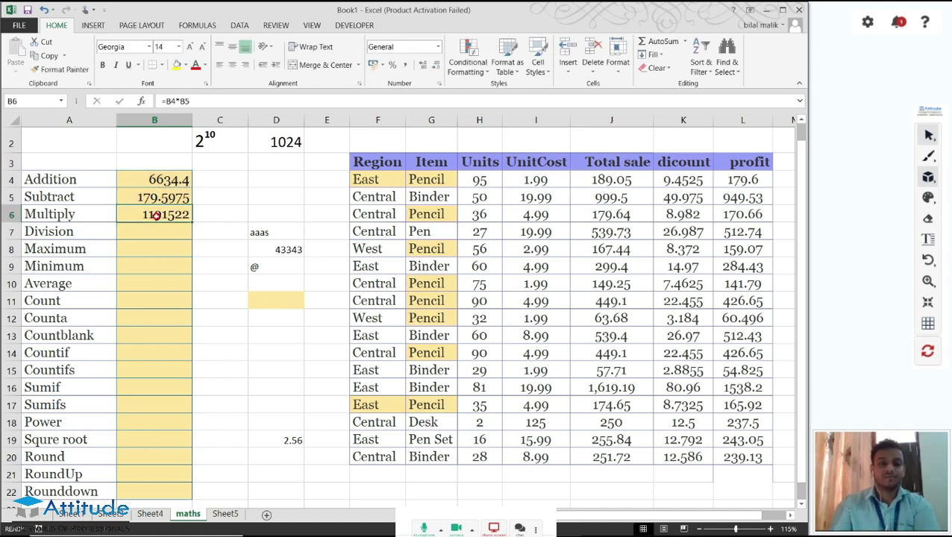
text(=)
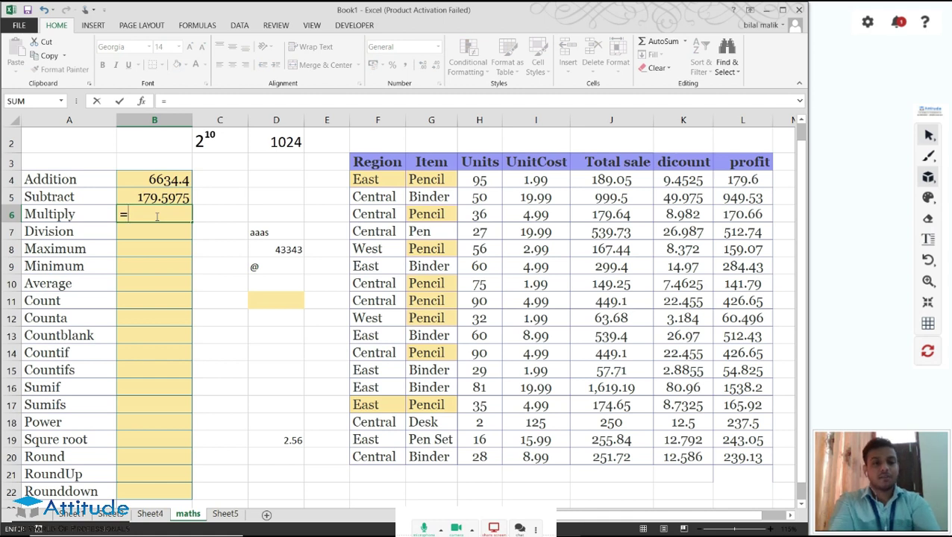
text(PRODUCT)
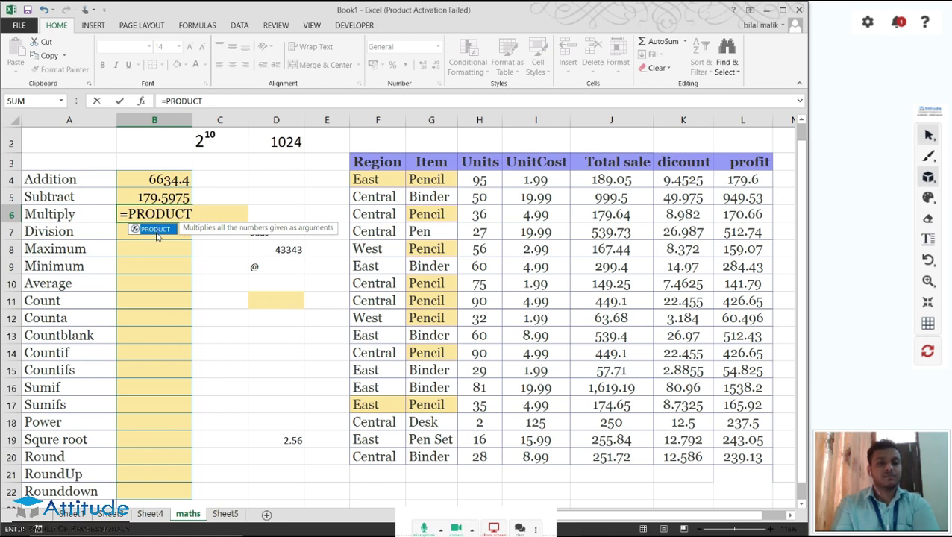
double_click(155, 229)
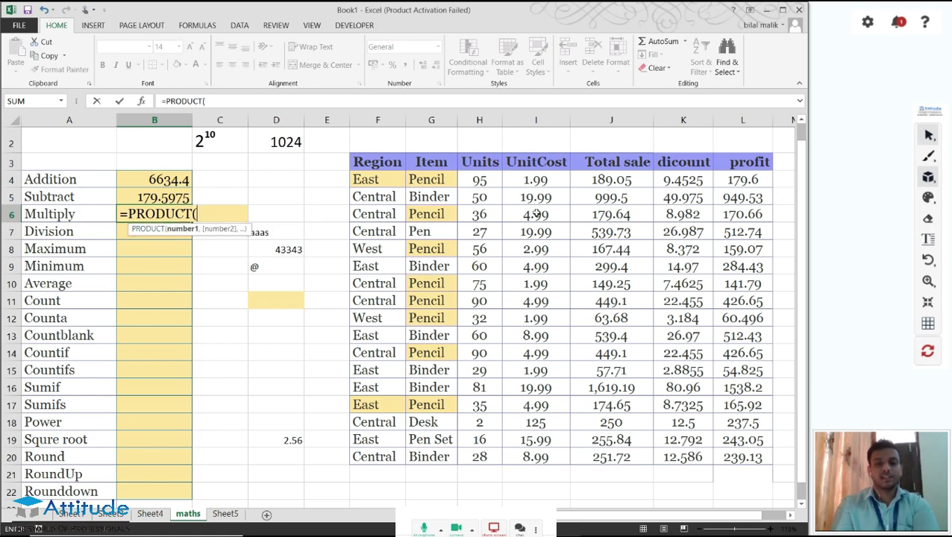
click(602, 180)
drag(604, 215, 620, 221)
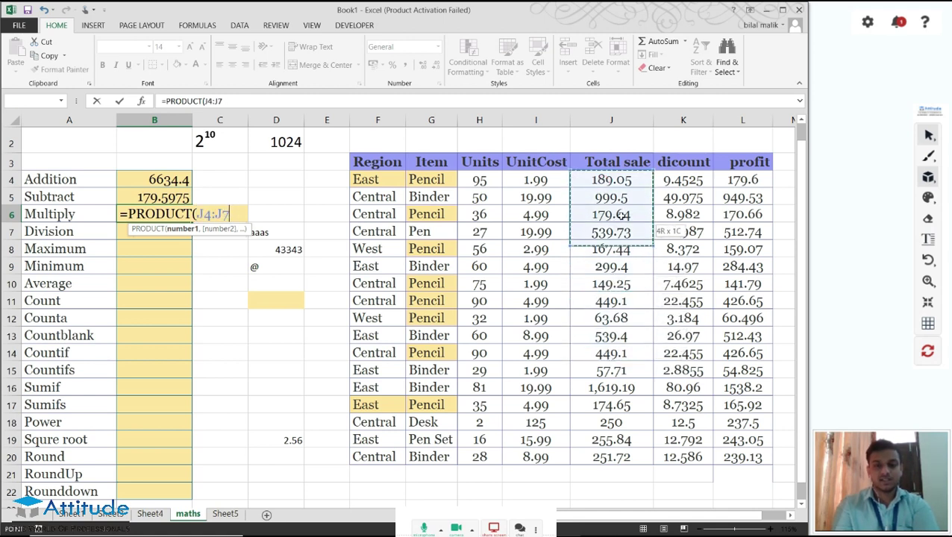
drag(620, 221, 620, 232)
text())
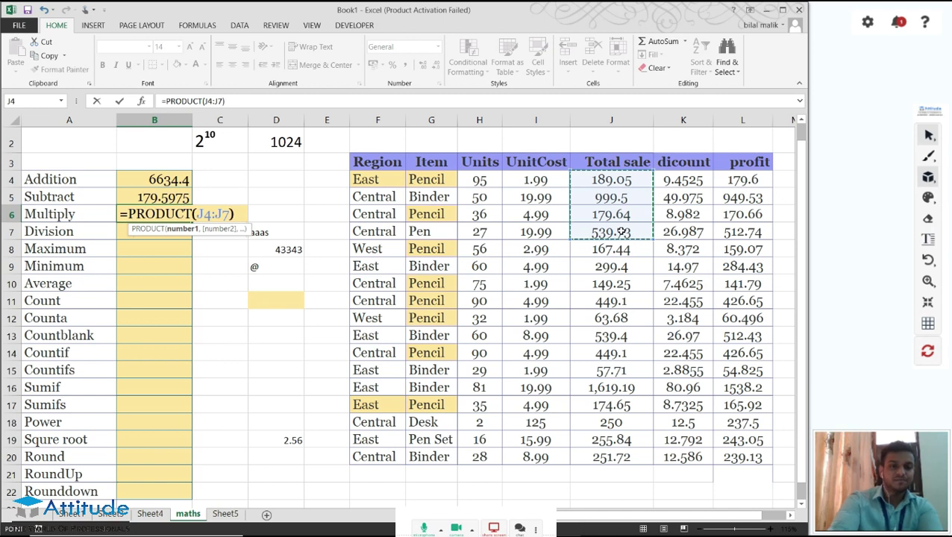
key(ctrl+Return)
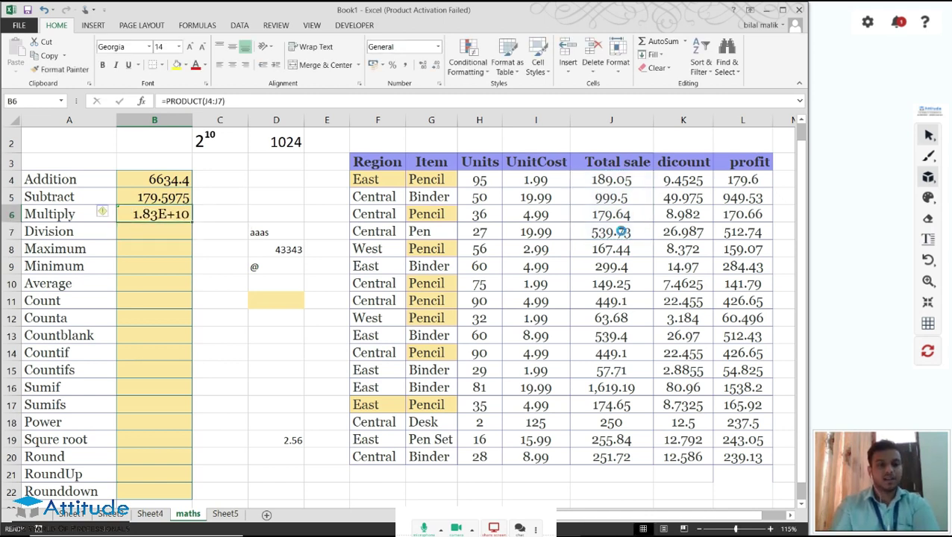
key(ctrl+z)
key(Down)
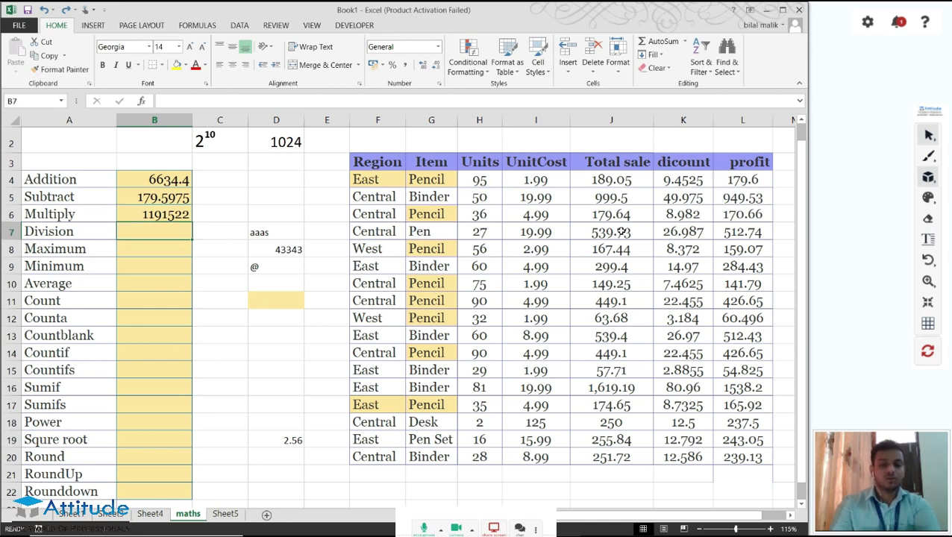
Replace the mistyped =DIV with =B4/B5 in B7, showing 36.94038, and begin =MAX( in B8
text(=DI)
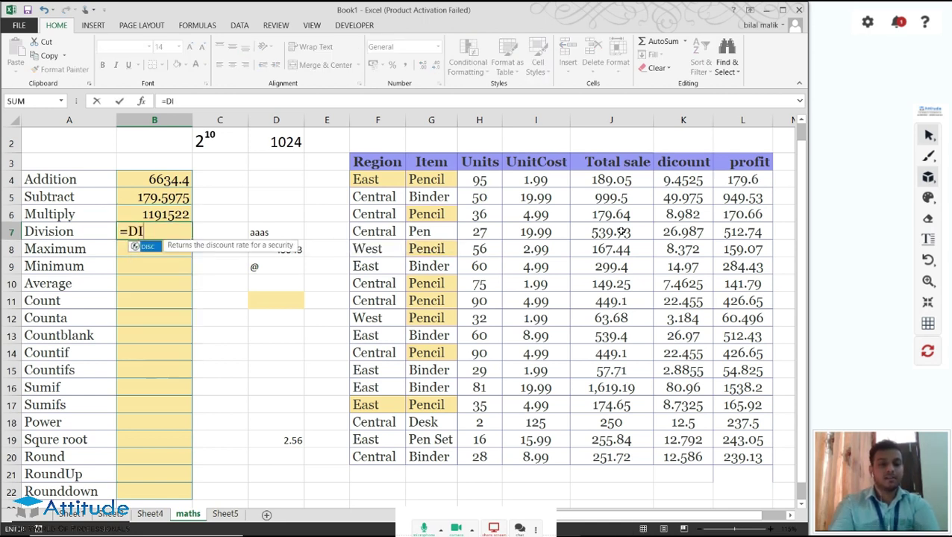
text(V)
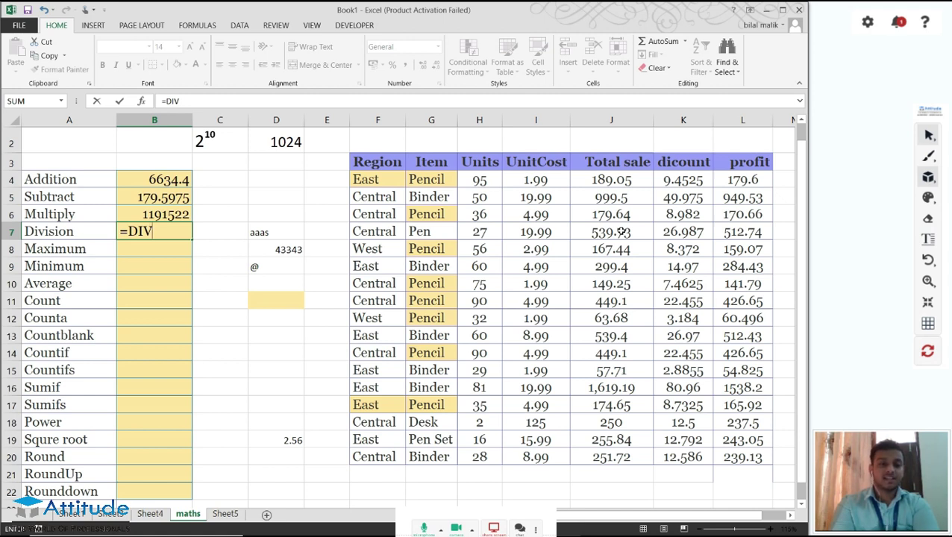
key(BackSpace)
key(BackSpace)
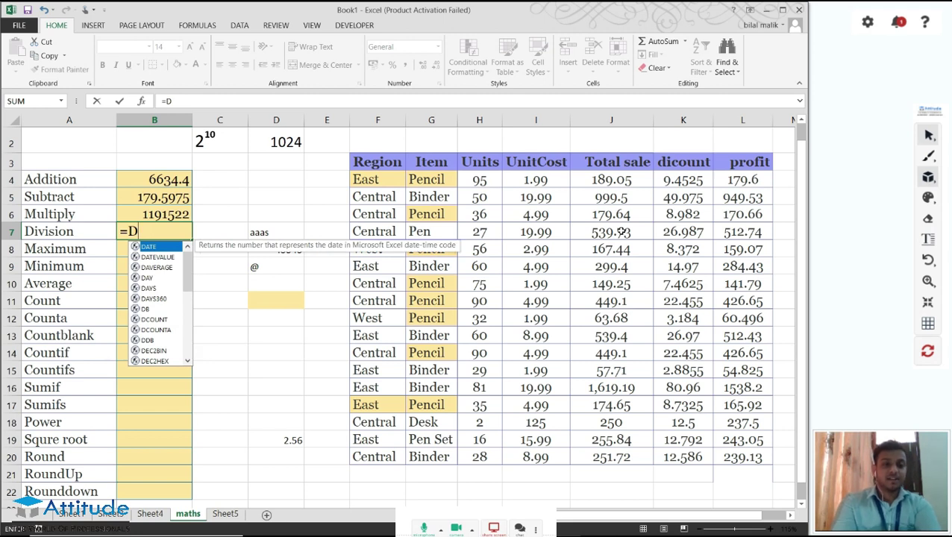
key(BackSpace)
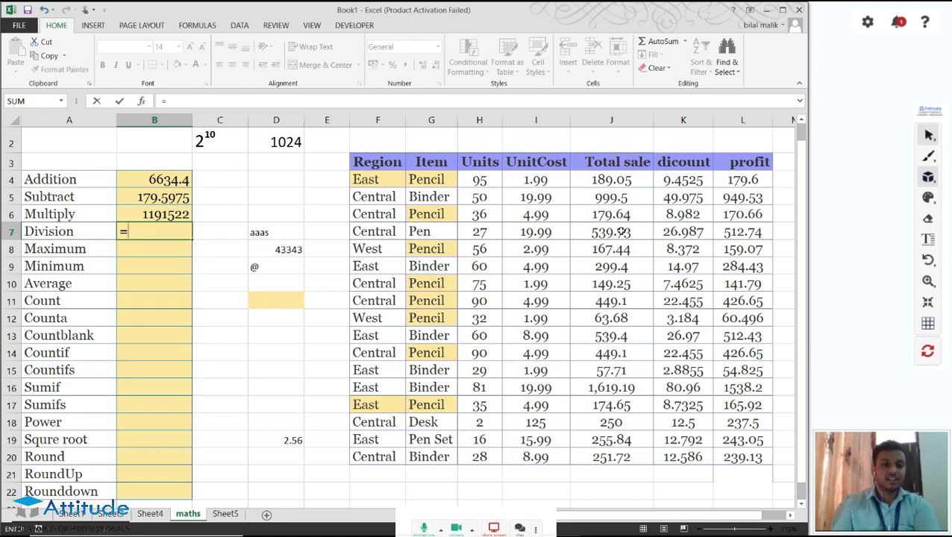
click(171, 181)
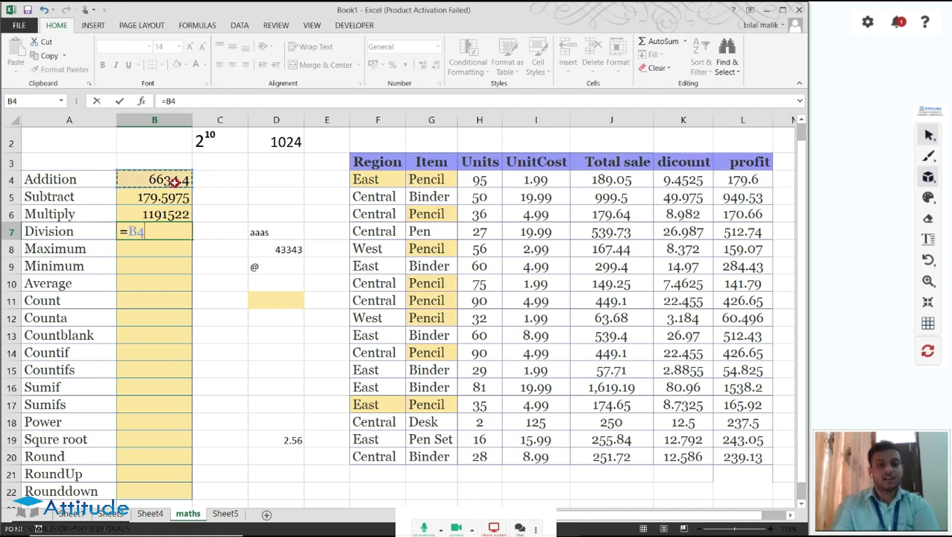
text(/)
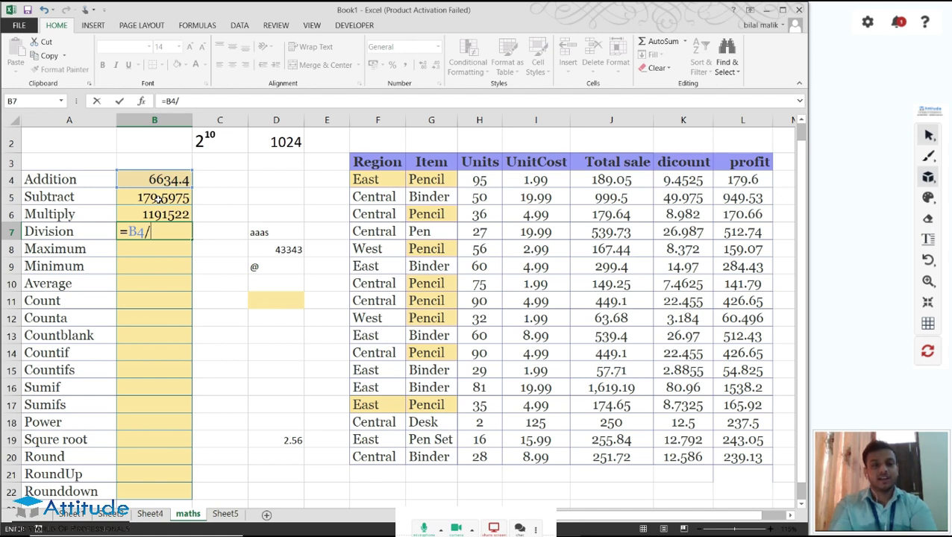
click(158, 198)
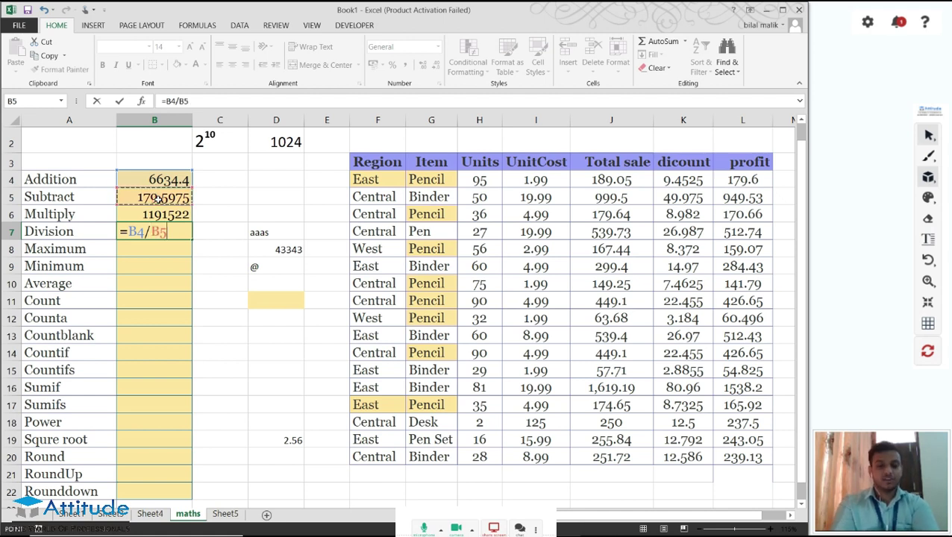
key(Return)
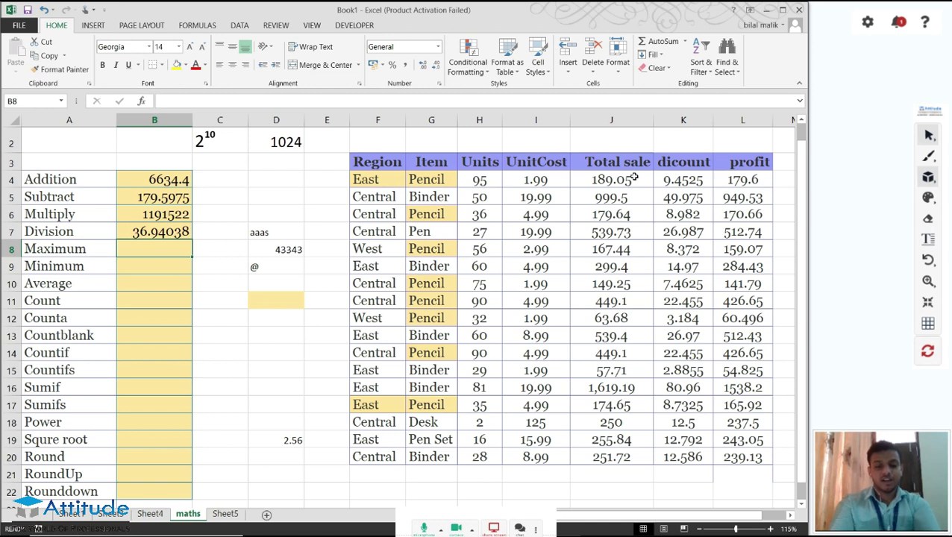
text(=MAX()
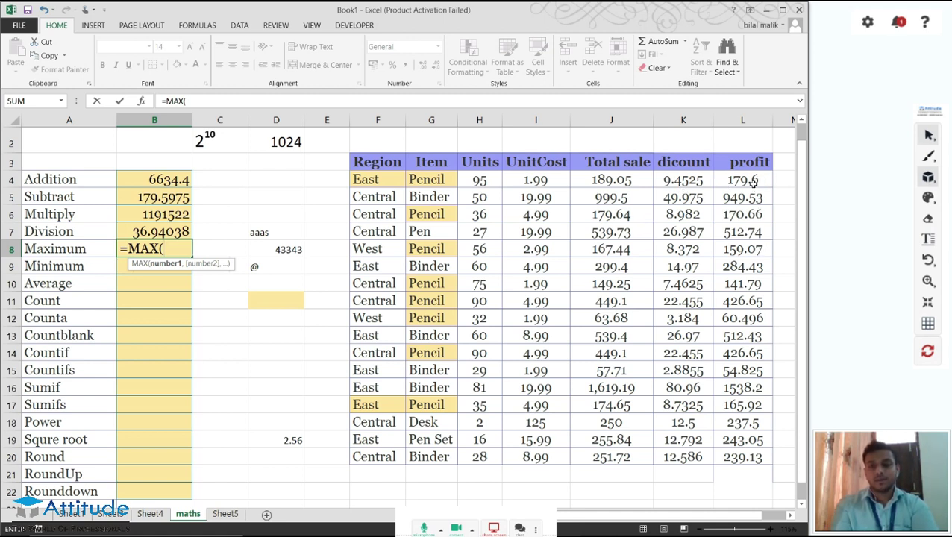
Complete =MAX(L4:L20) in B8 so Maximum shows the largest profit, 1538.231
drag(753, 181, 762, 458)
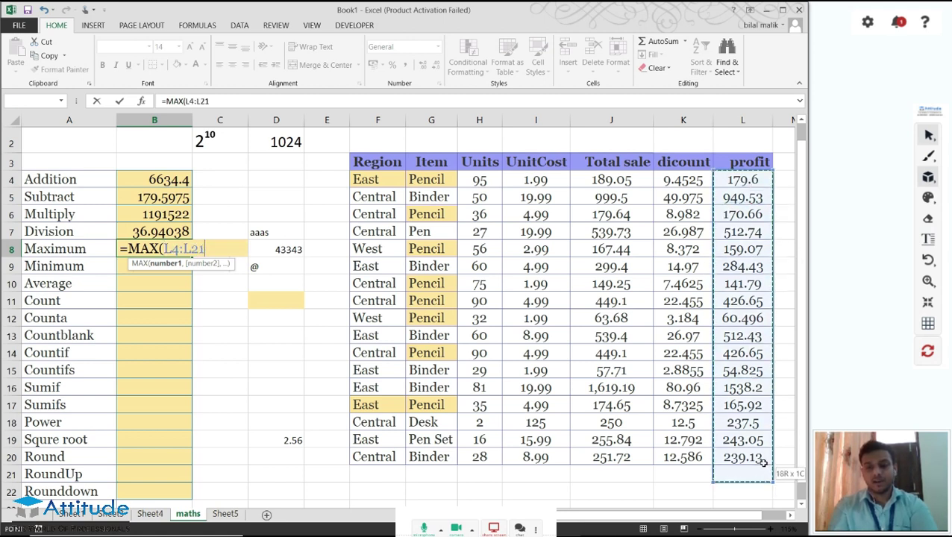
text())
key(Return)
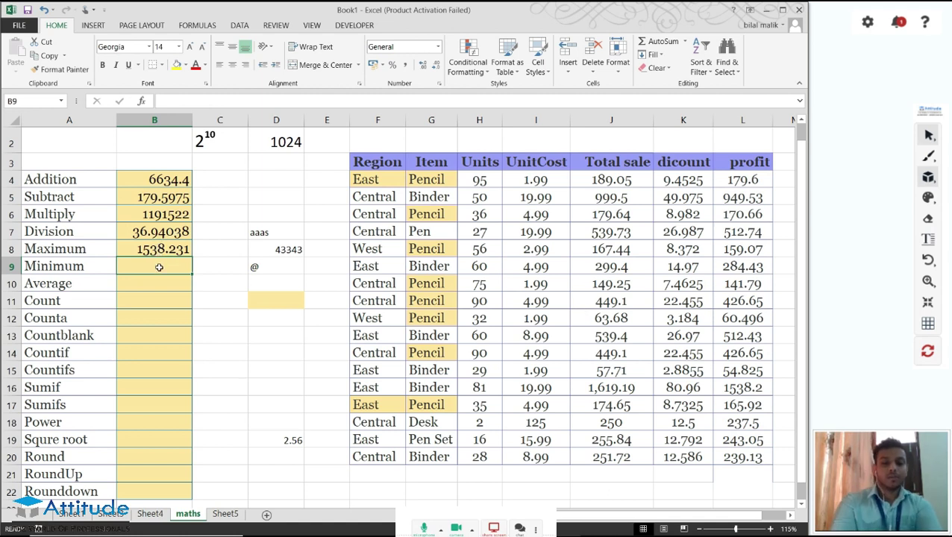
Enter =MIN(J4:J20) in B9 to show the smallest Total sale, 57.71
text(=MI)
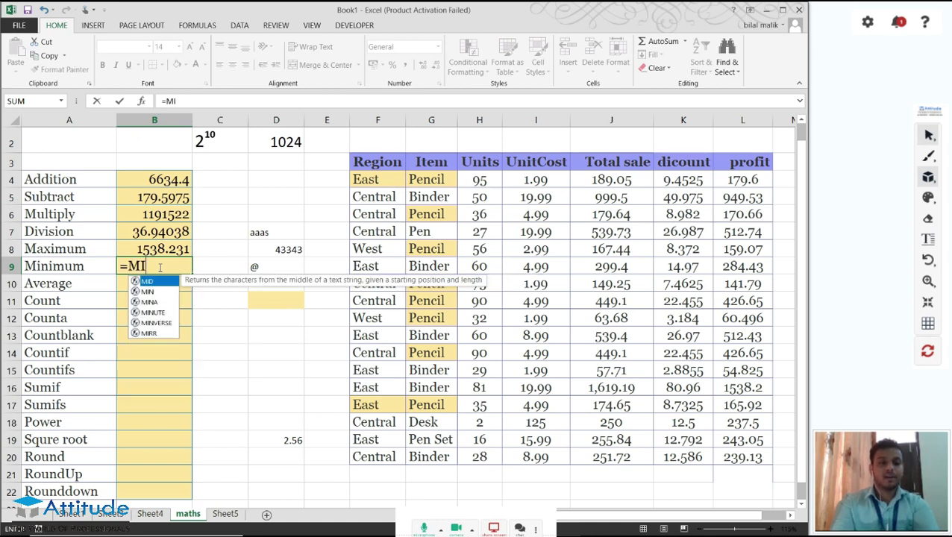
text(N)
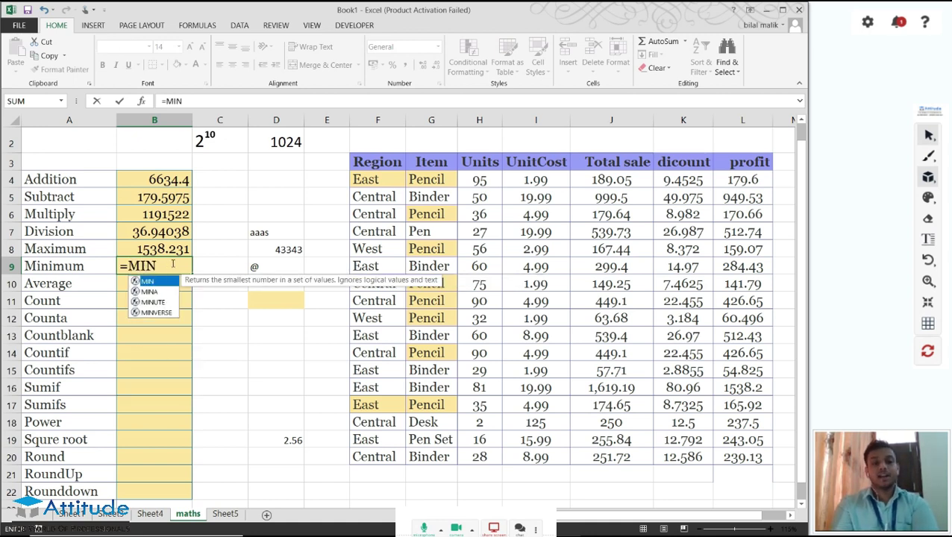
text(()
mouse_move(597, 180)
mouse_down()
mouse_move(610, 312)
mouse_move(629, 314)
mouse_move(635, 372)
mouse_up()
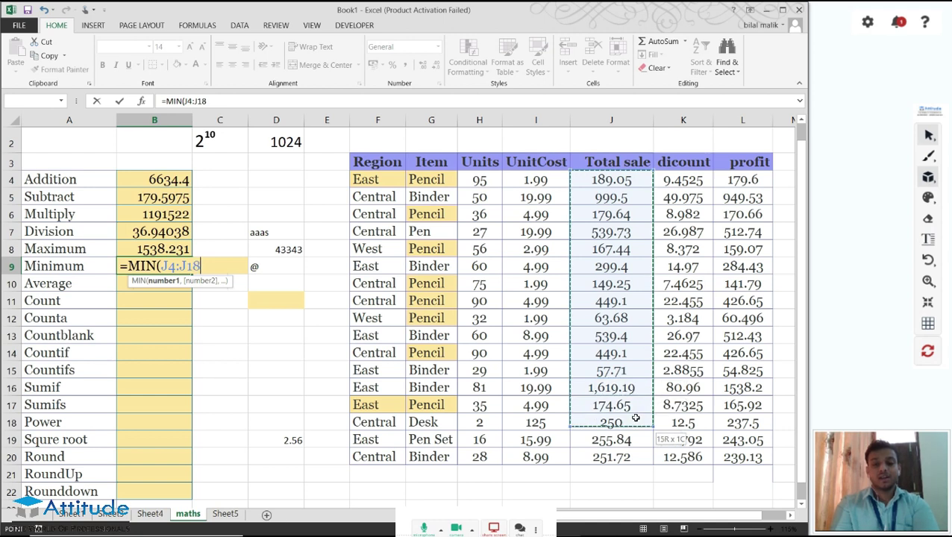
drag(635, 373, 635, 448)
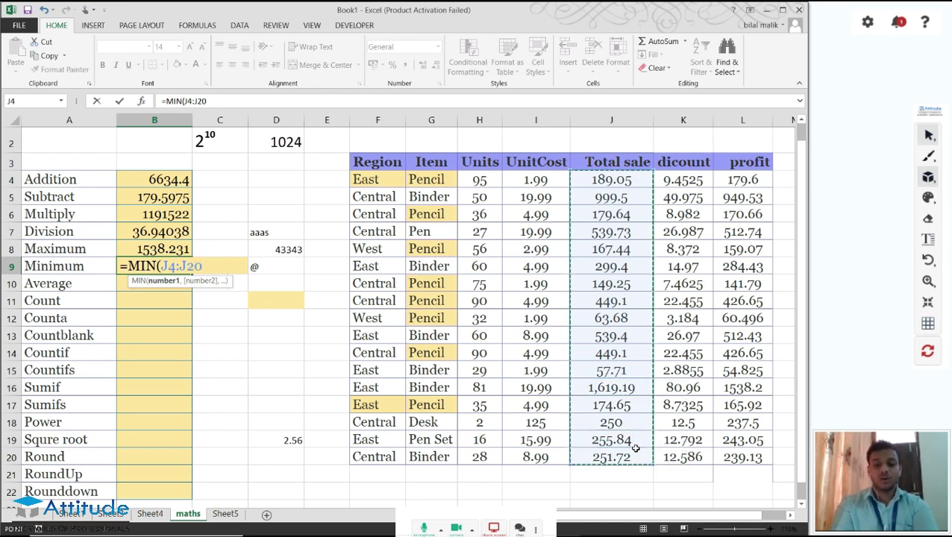
text())
key(Return)
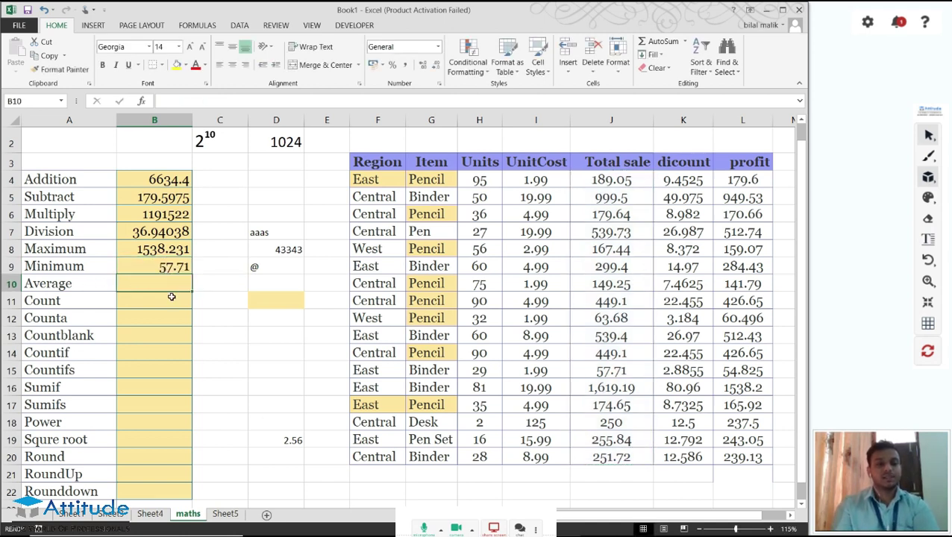
Fix the #NAME? error so B10 holds =AVERAGE(L4:L20), showing 370.7459
text(=)
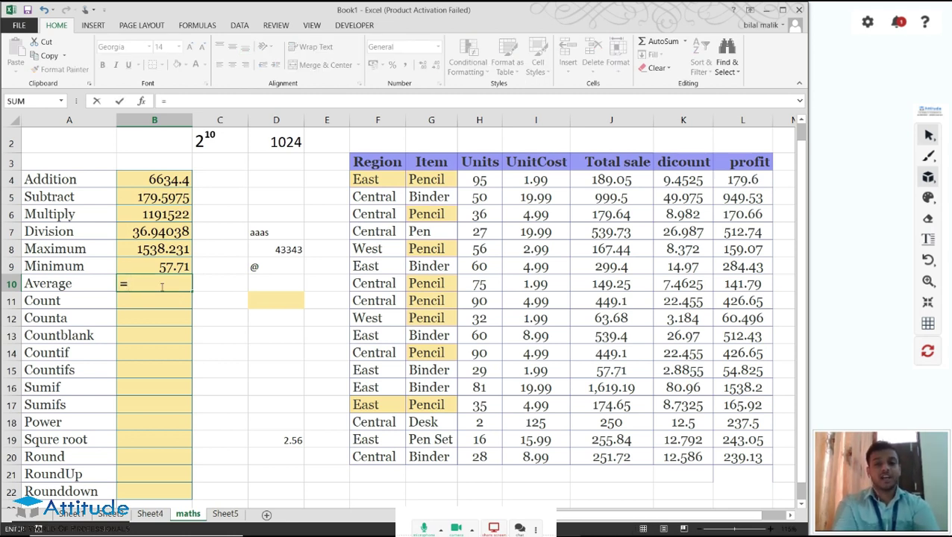
text(AVERAGE)
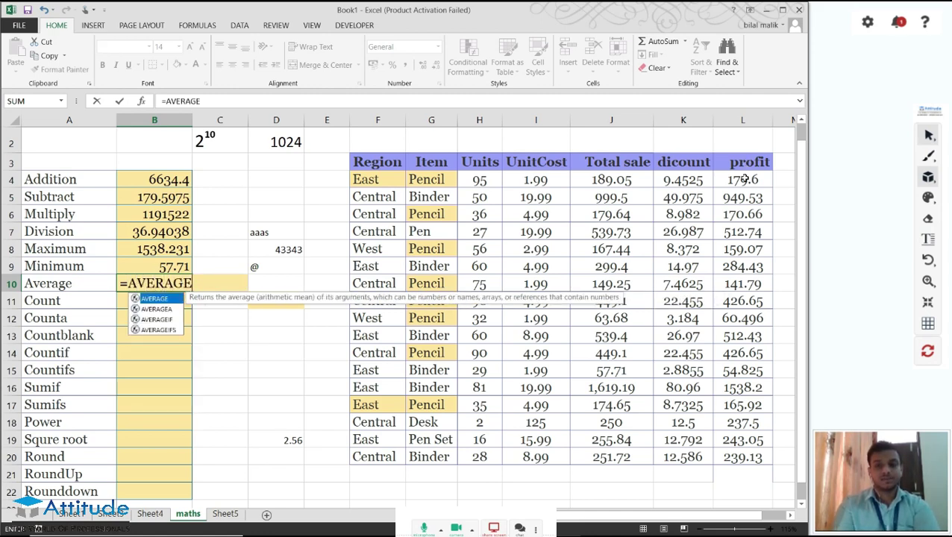
drag(744, 179, 744, 215)
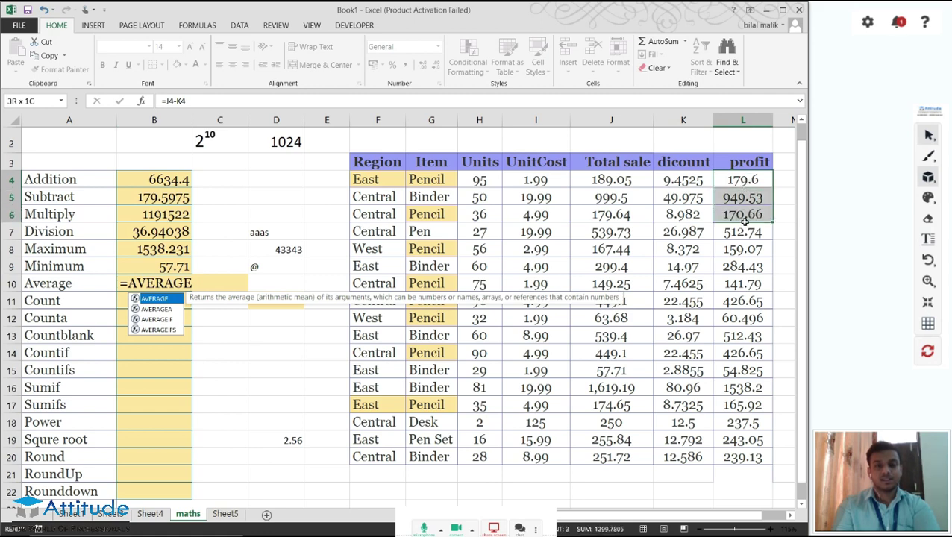
double_click(150, 282)
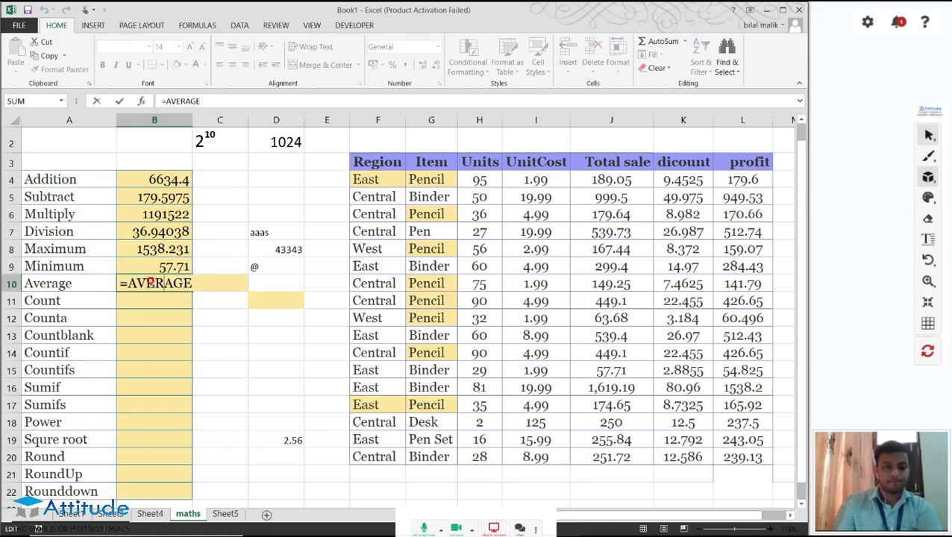
text(()
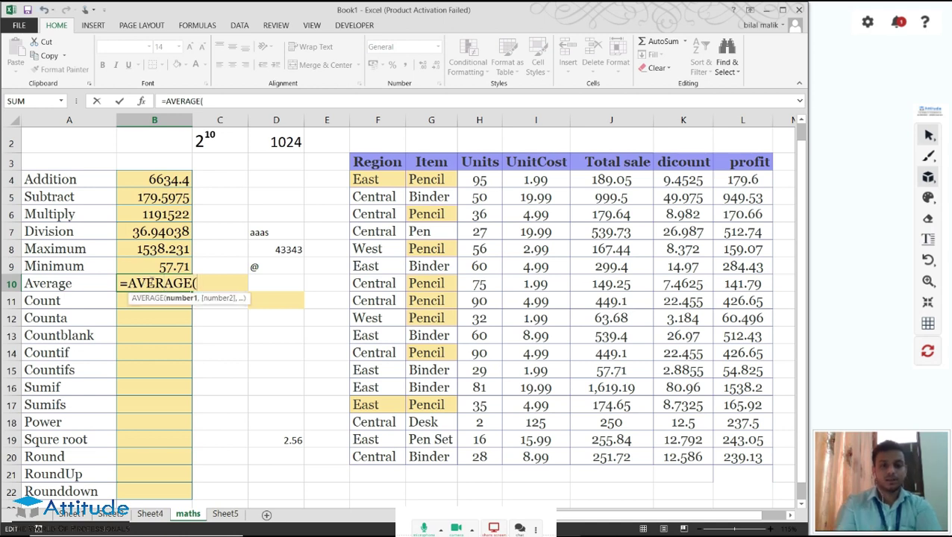
drag(758, 186, 764, 448)
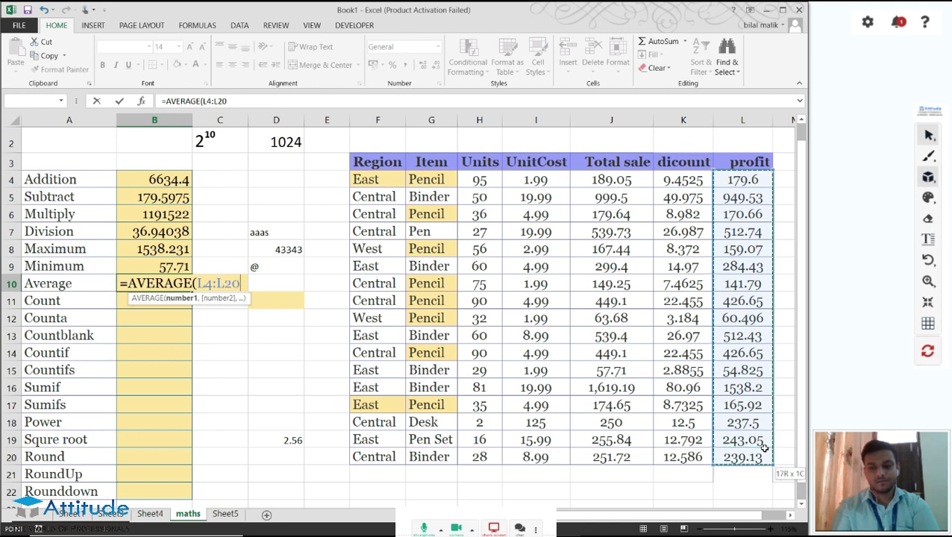
key(Return)
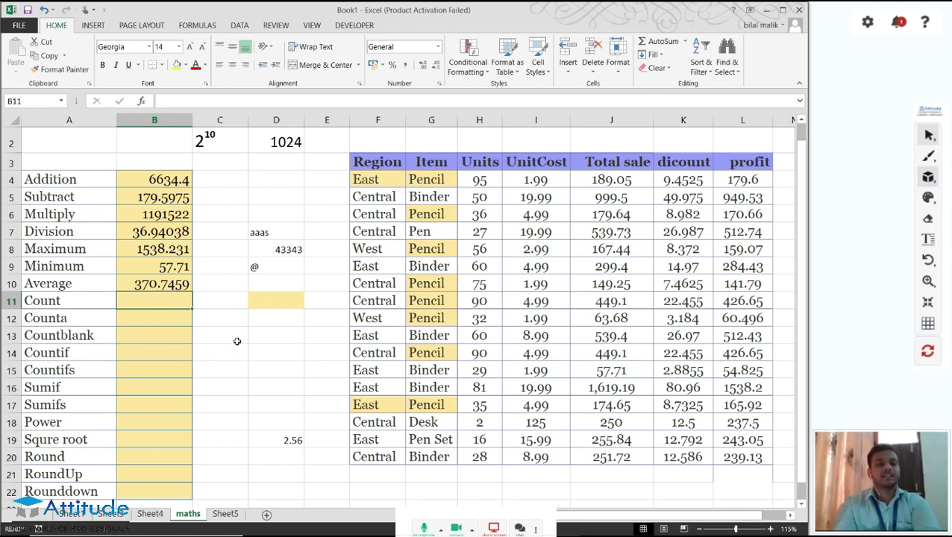
Enter =COUNT(F4:L4) in the Count cell B11 to count the first data row's numbers
key(Down)
key(Up)
key(Down)
key(Up)
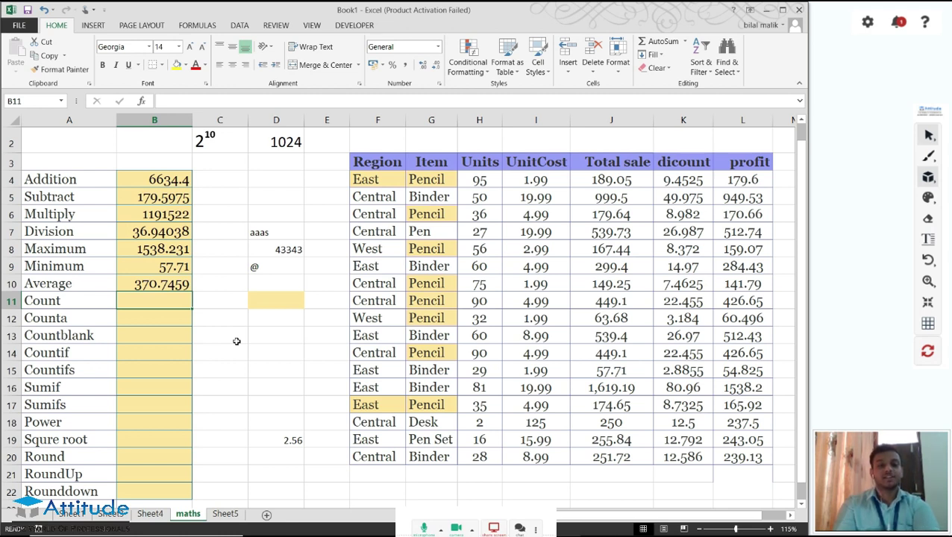
key(Right)
key(Right)
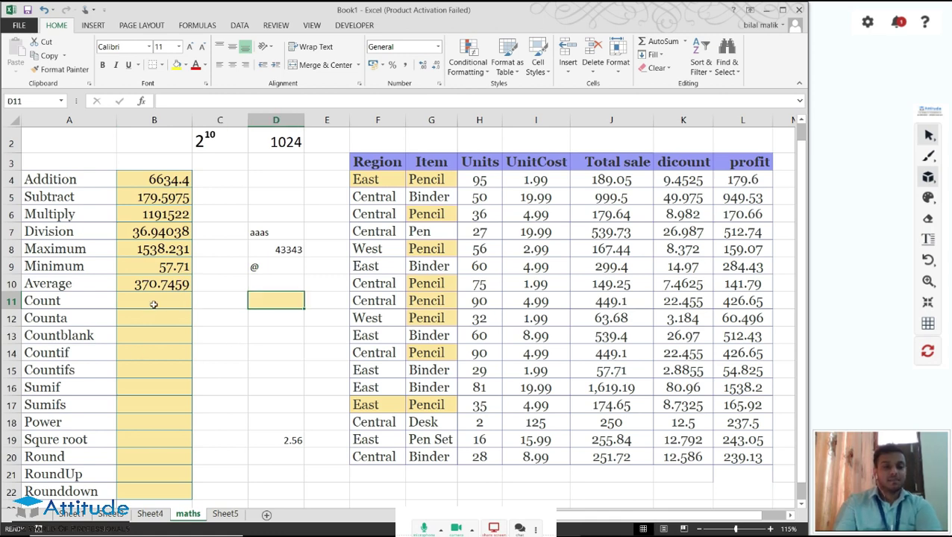
click(156, 301)
text(=COUN)
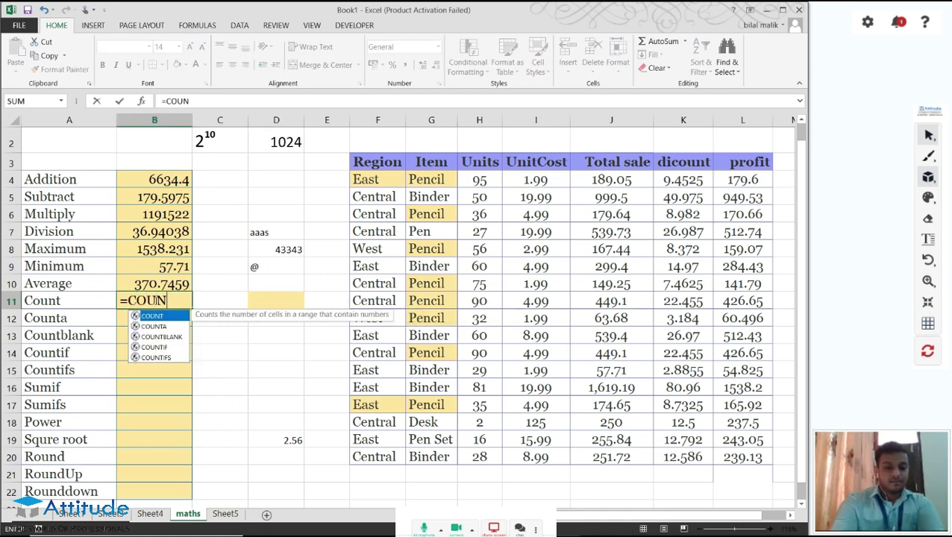
text(T()
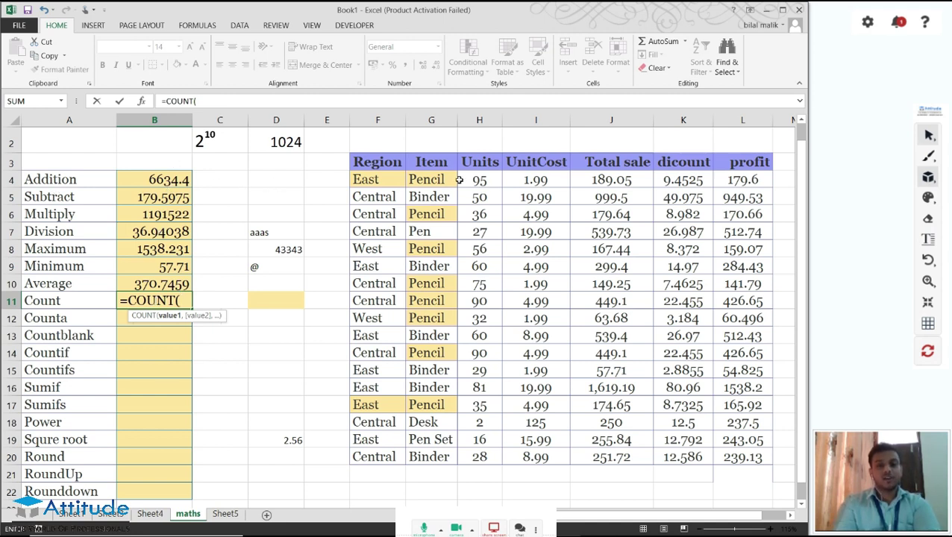
drag(393, 177, 721, 182)
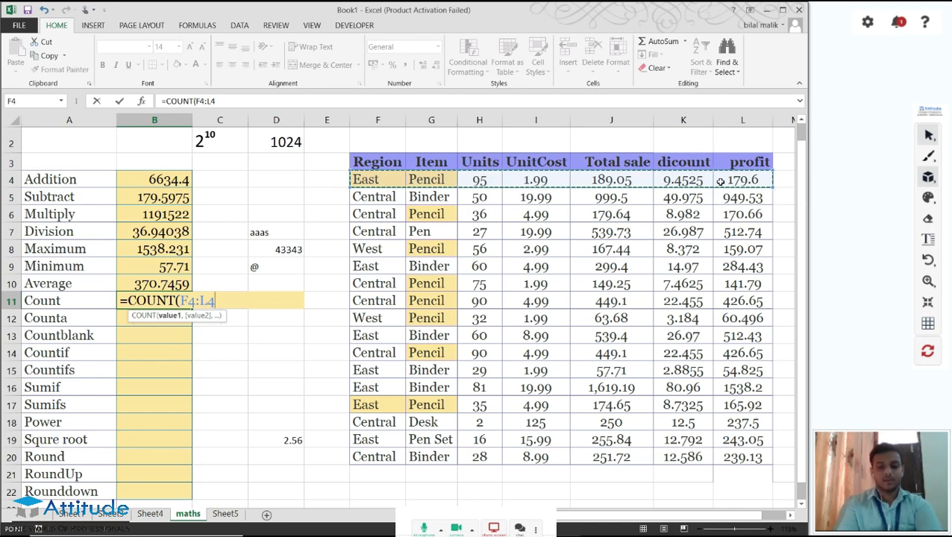
text())
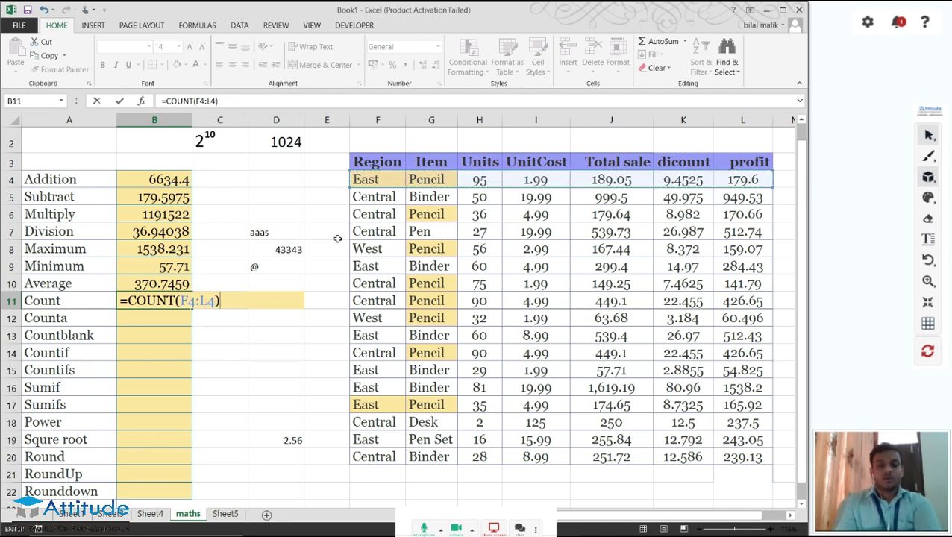
key(Return)
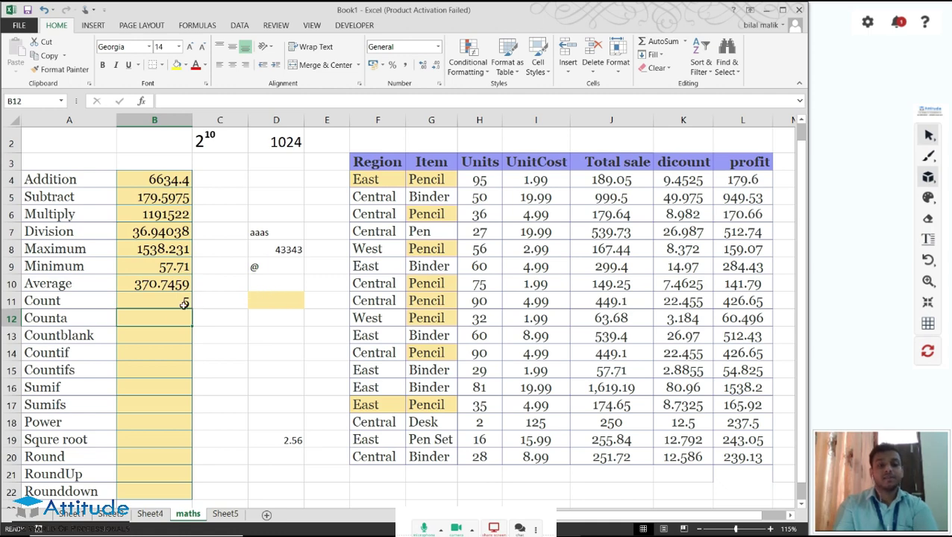
Enter =COUNTA(D7:D11) in the Counta cell, counting the 4 non-empty mixed entries
text(=CO)
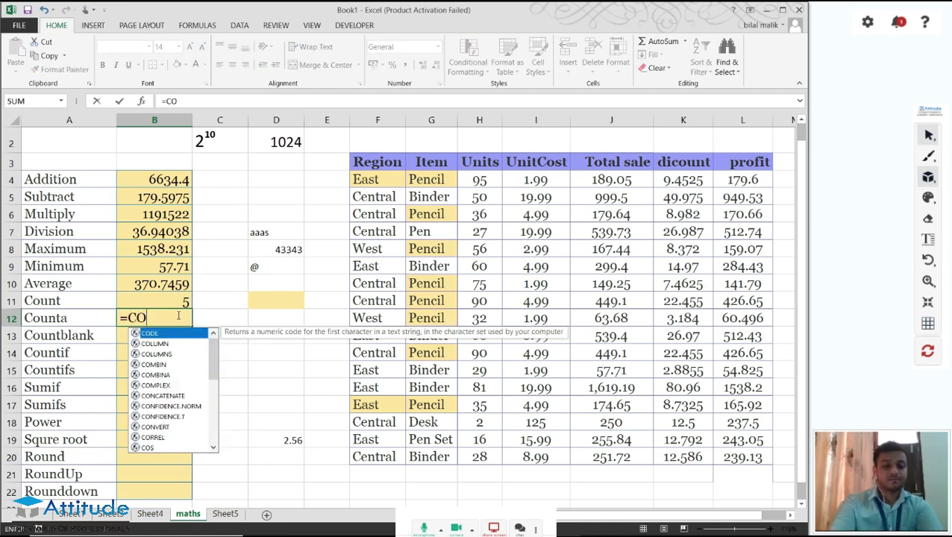
text(UNTA()
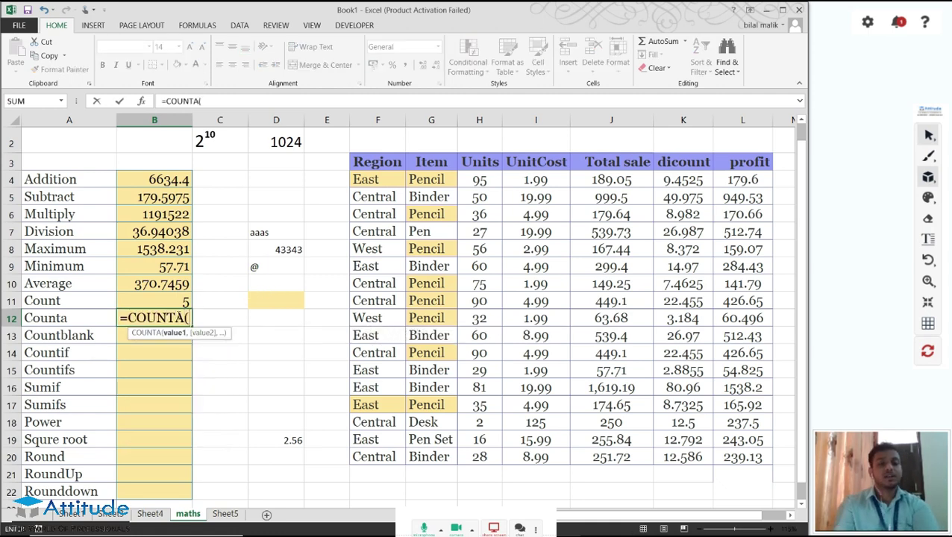
drag(259, 232, 276, 293)
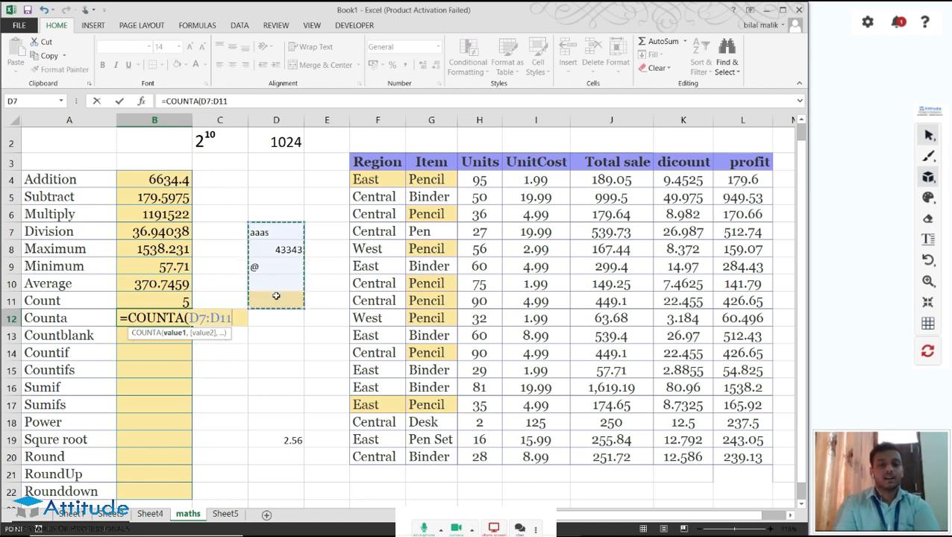
key(Return)
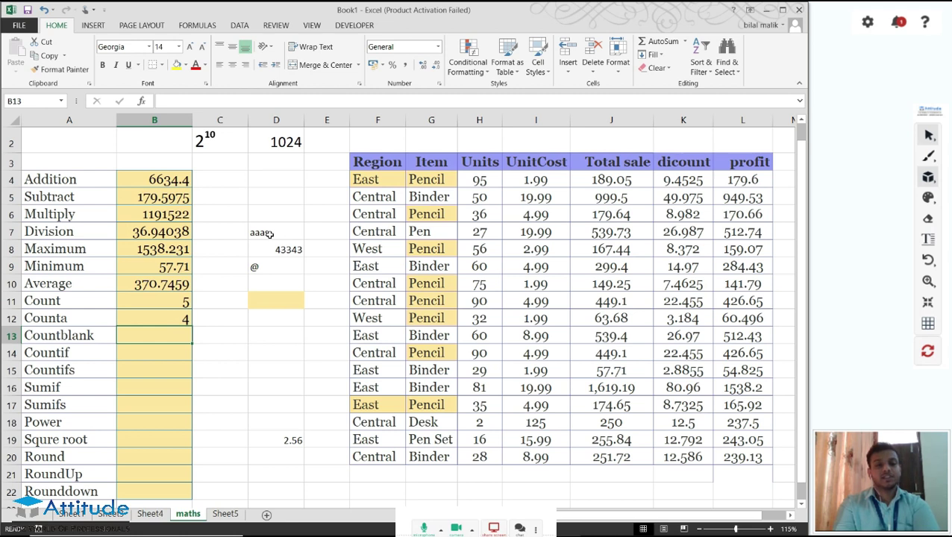
Review the test entries in D7:D11, then begin =COUNTA( in the Countblank cell B13
click(270, 233)
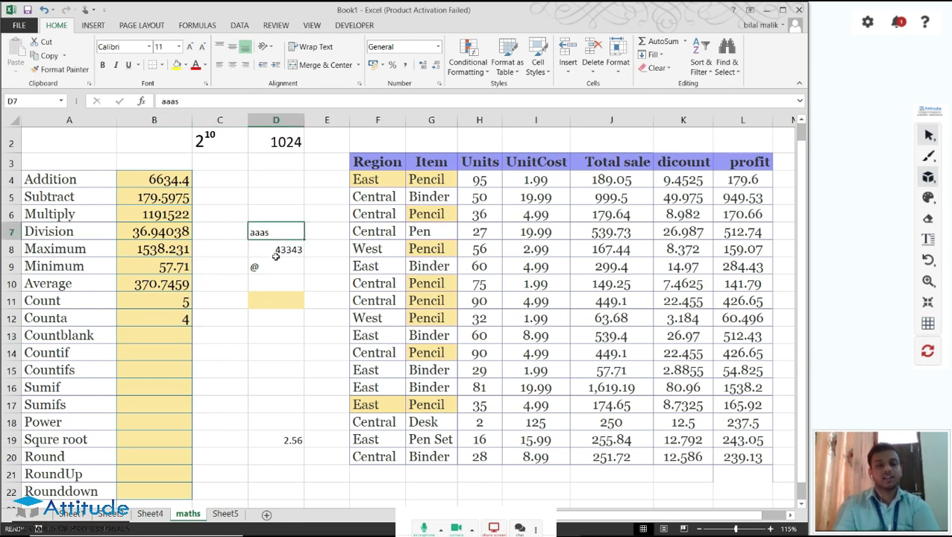
click(278, 248)
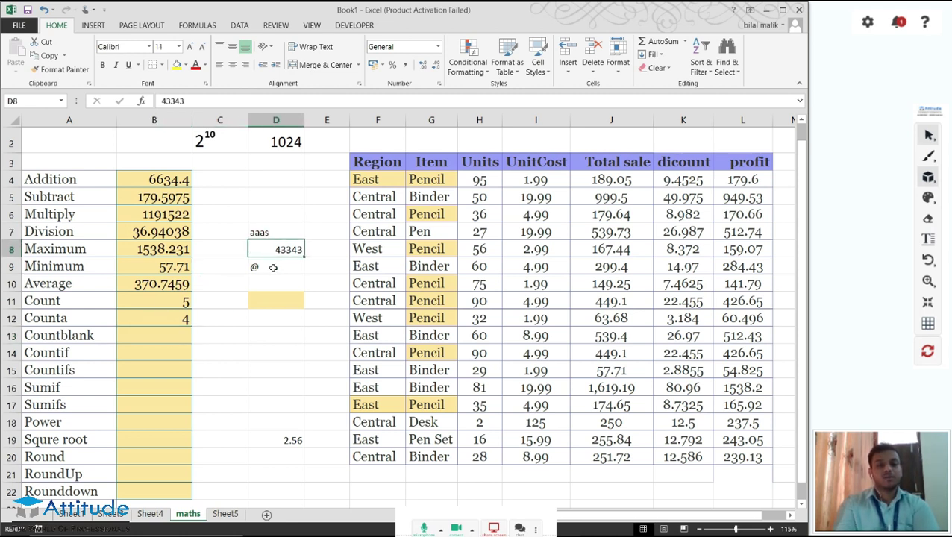
click(267, 268)
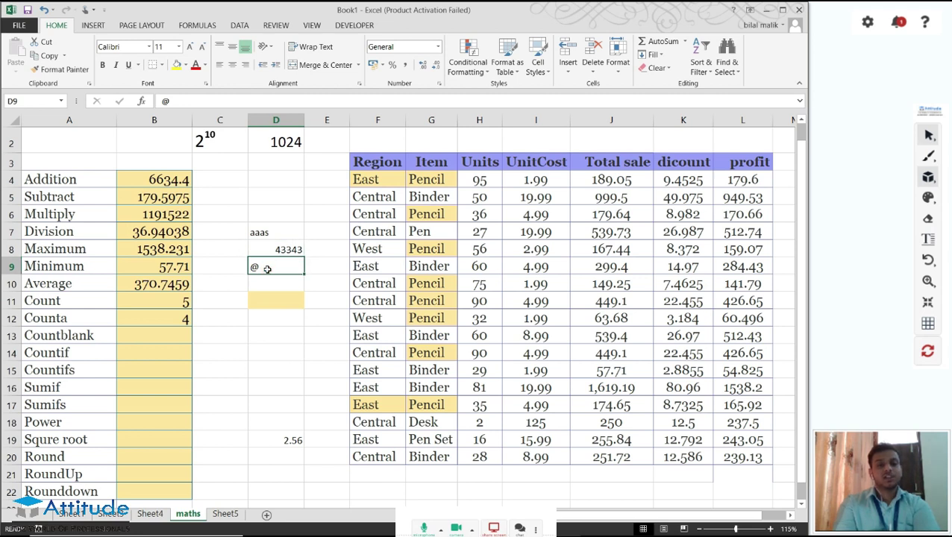
click(267, 280)
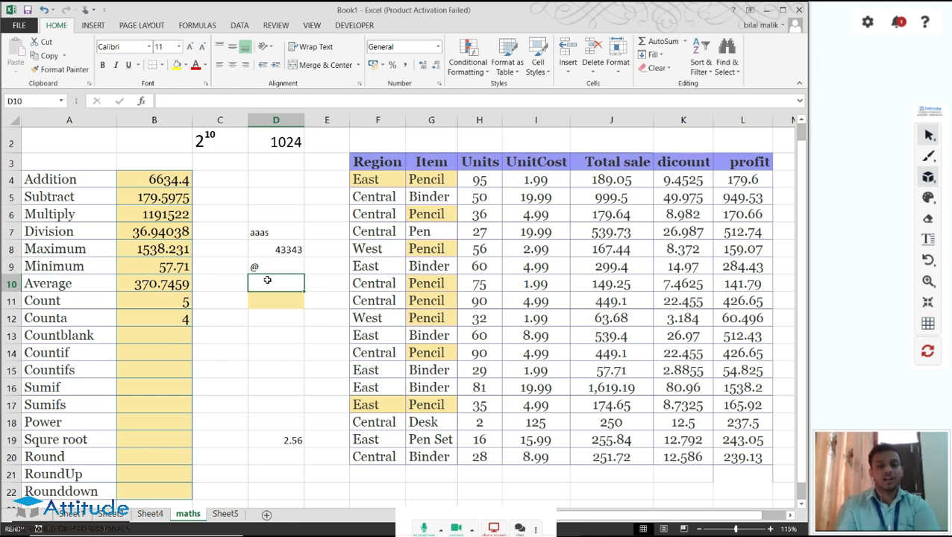
key(Down)
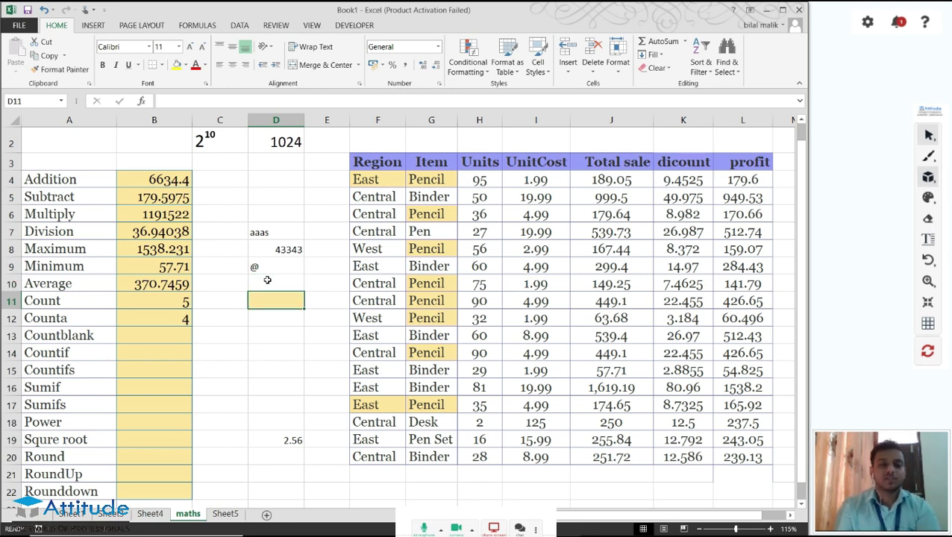
click(158, 335)
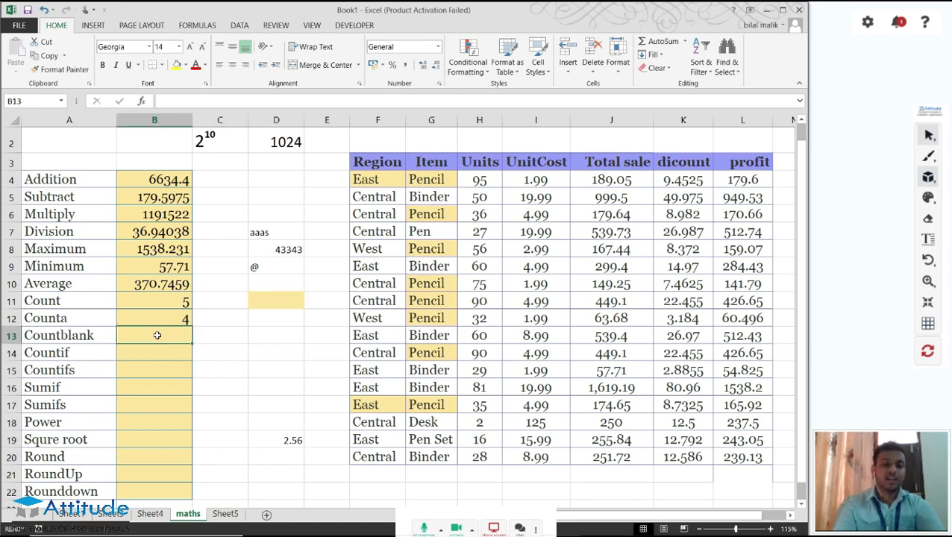
text(=)
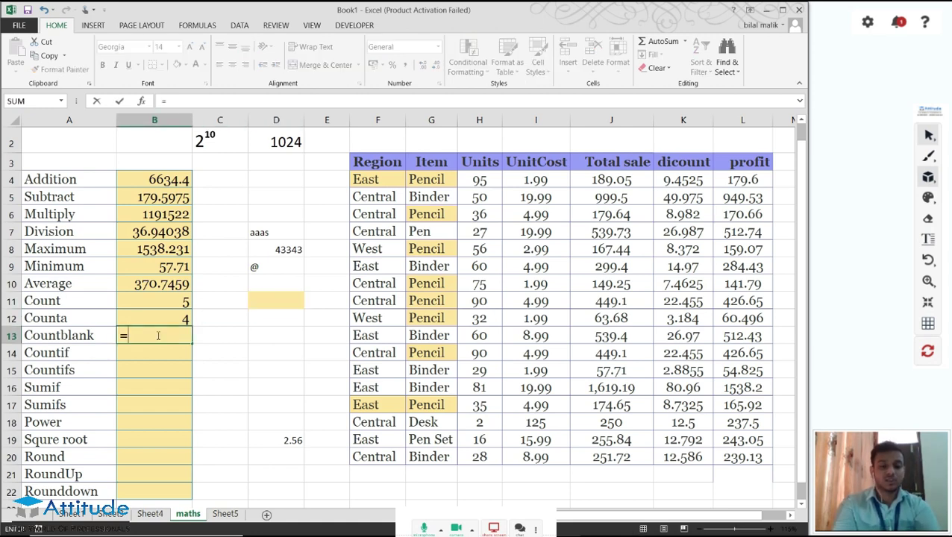
text(COUNTA()
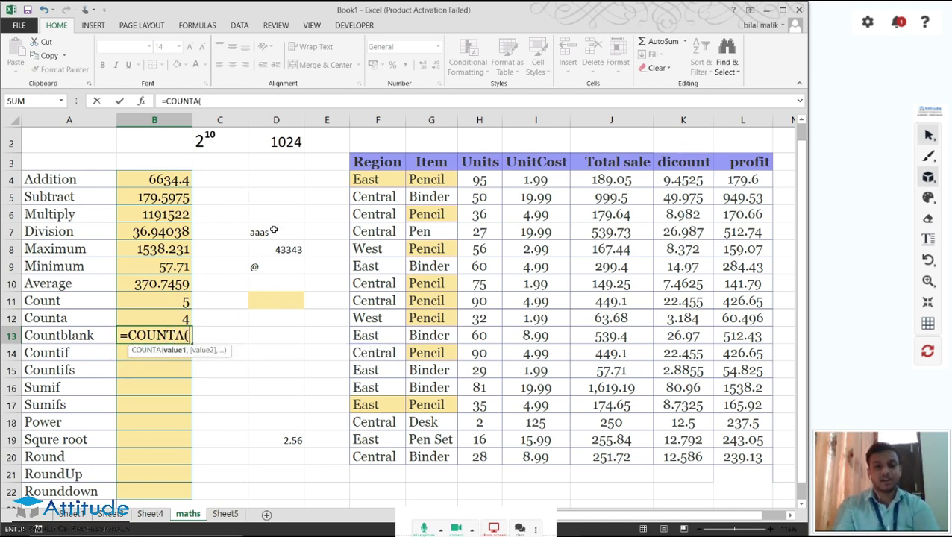
Change the B13 entry to =COUNTBLANK(D7:D11)
drag(274, 231, 279, 296)
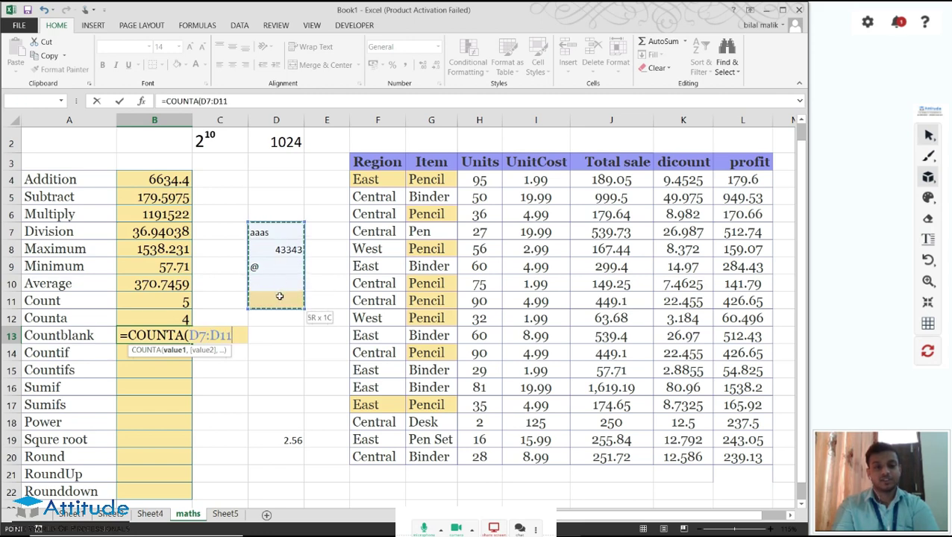
key(BackSpace)
key(BackSpace)
key(BackSpace)
key(BackSpace)
key(BackSpace)
key(BackSpace)
key(BackSpace)
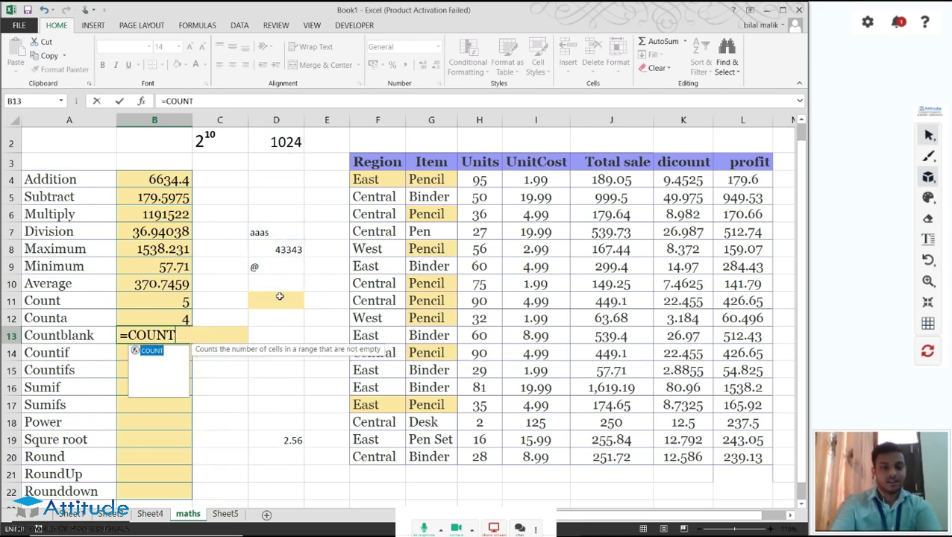
text(BLANK()
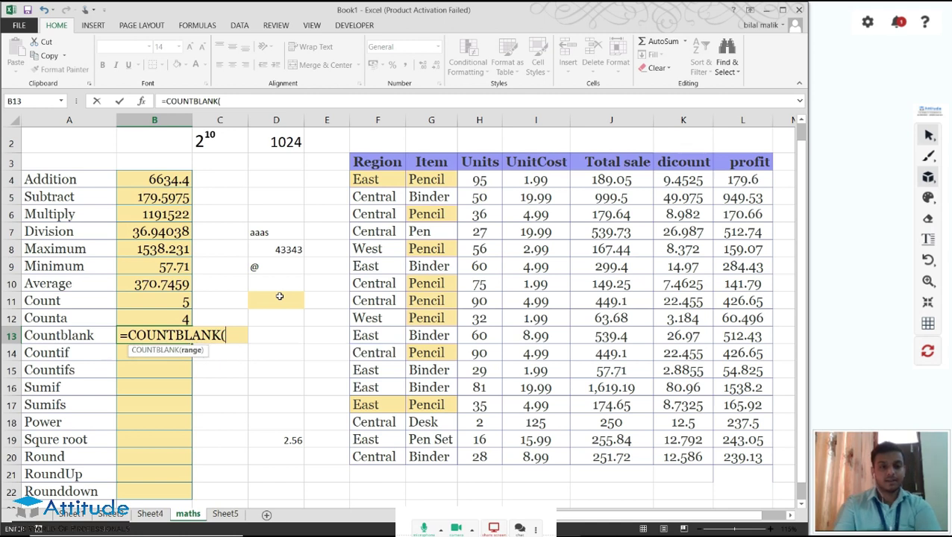
drag(277, 233, 276, 307)
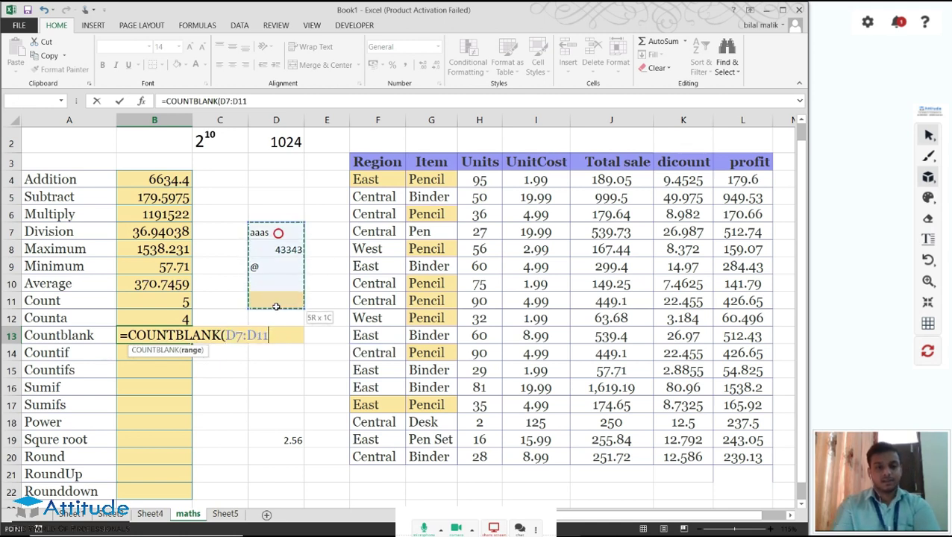
key(ctrl+Return)
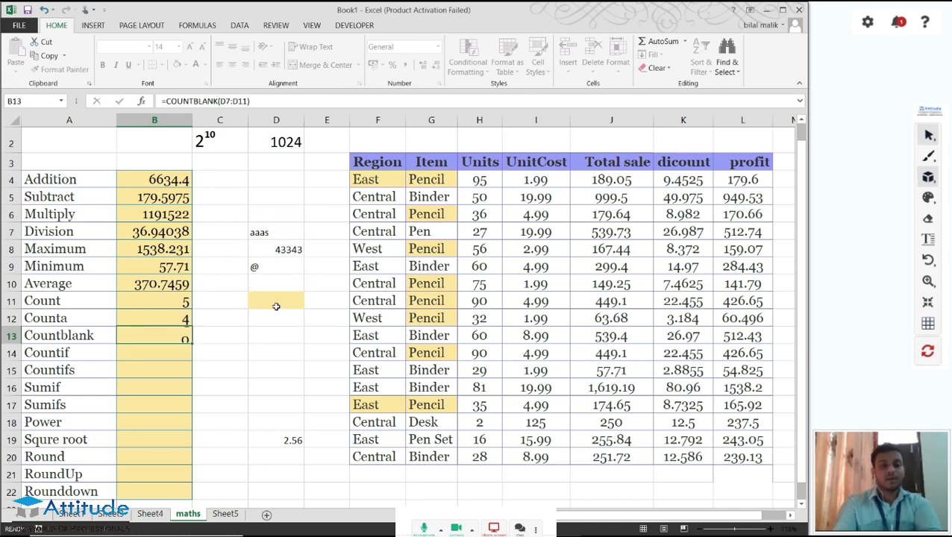
Clear cell D11 so the Countblank result in B13 shows 1
click(276, 307)
key(Delete)
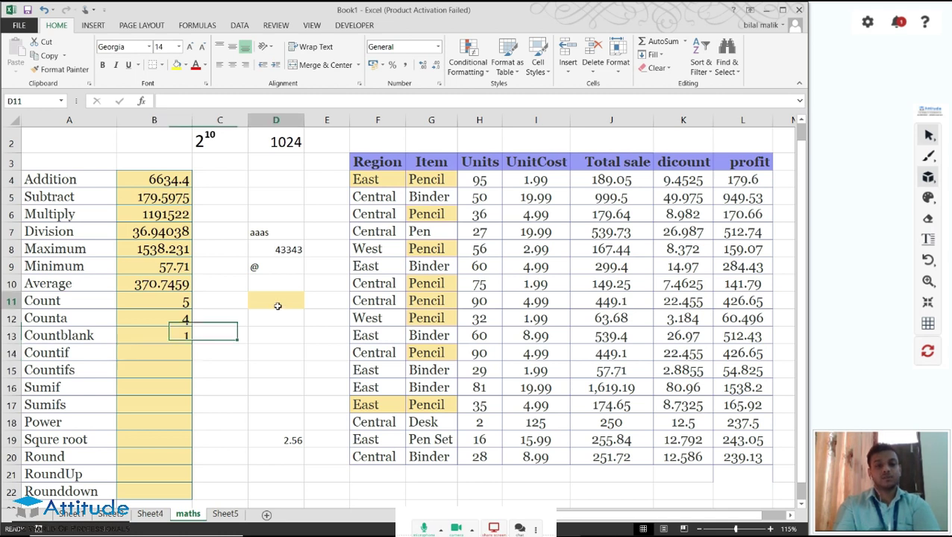
click(179, 334)
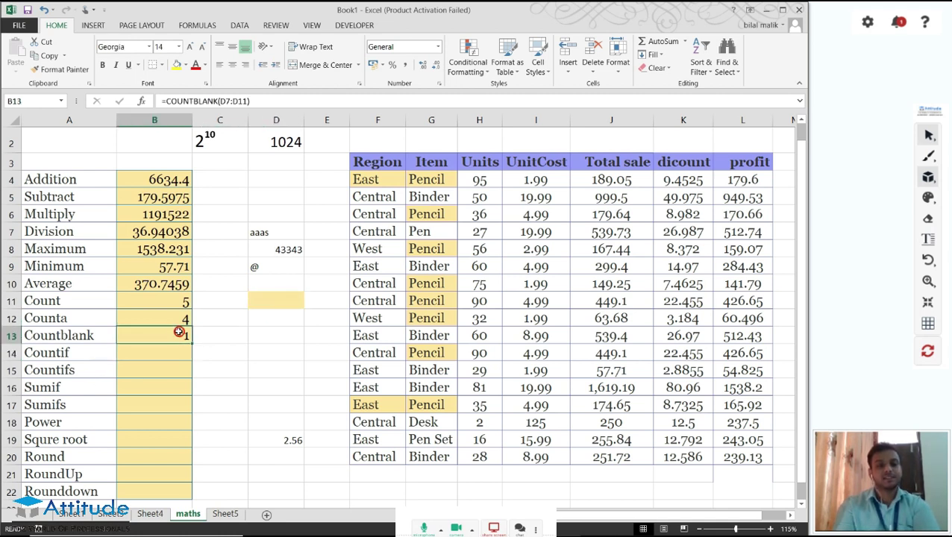
click(162, 347)
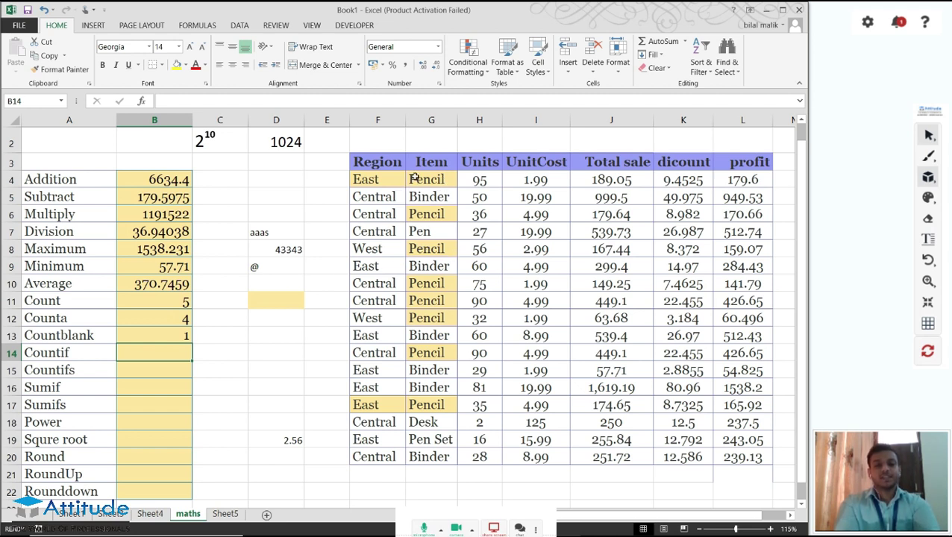
Enter =COUNTIF(G4:G20,"PENCIL") in B14, counting 8 Pencil items
text(=)
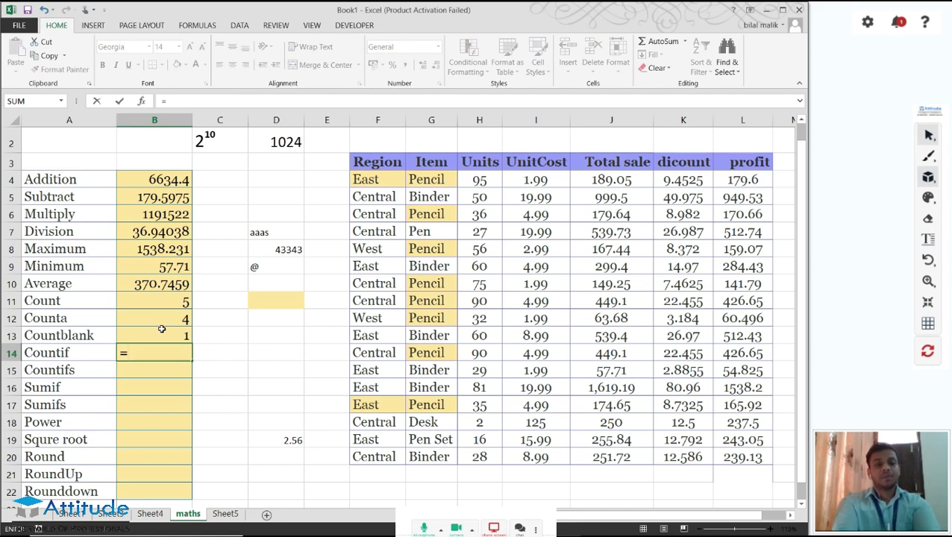
text(COUNT)
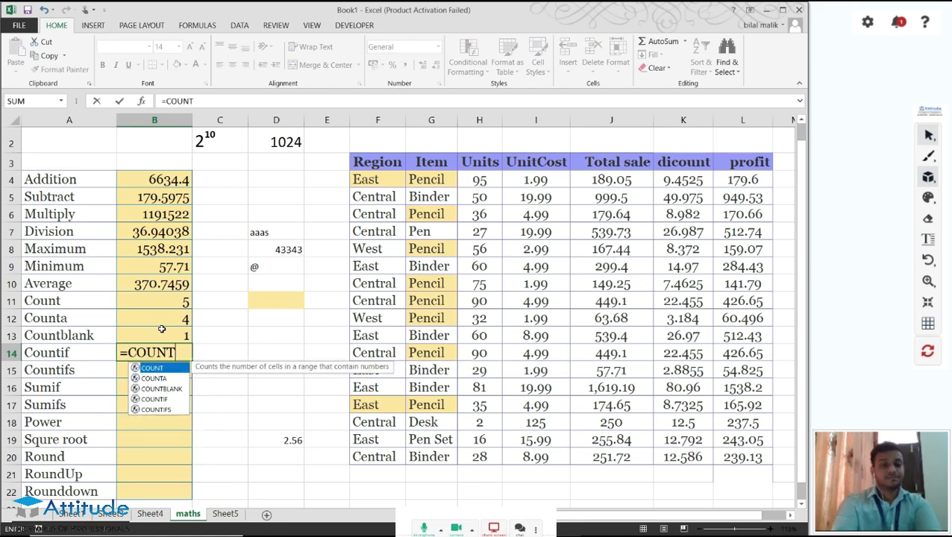
text(IF)
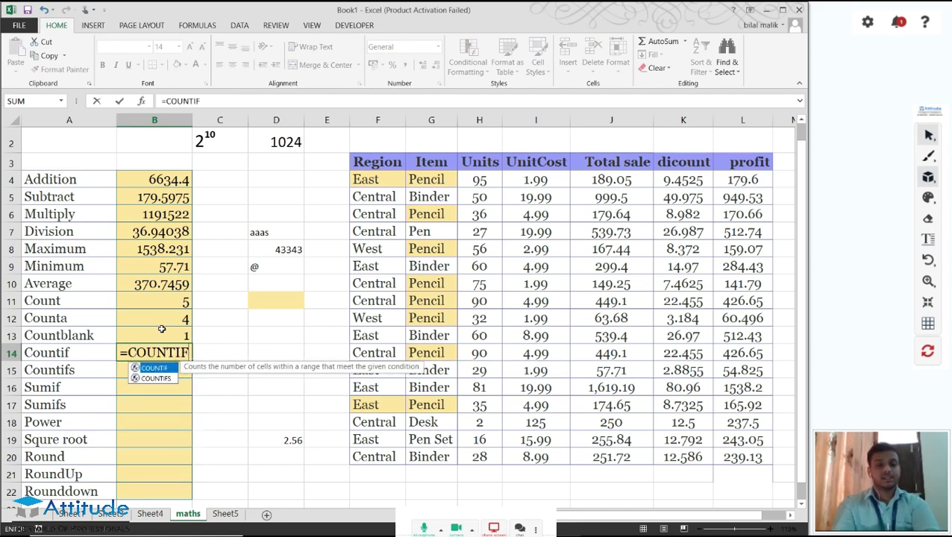
text(()
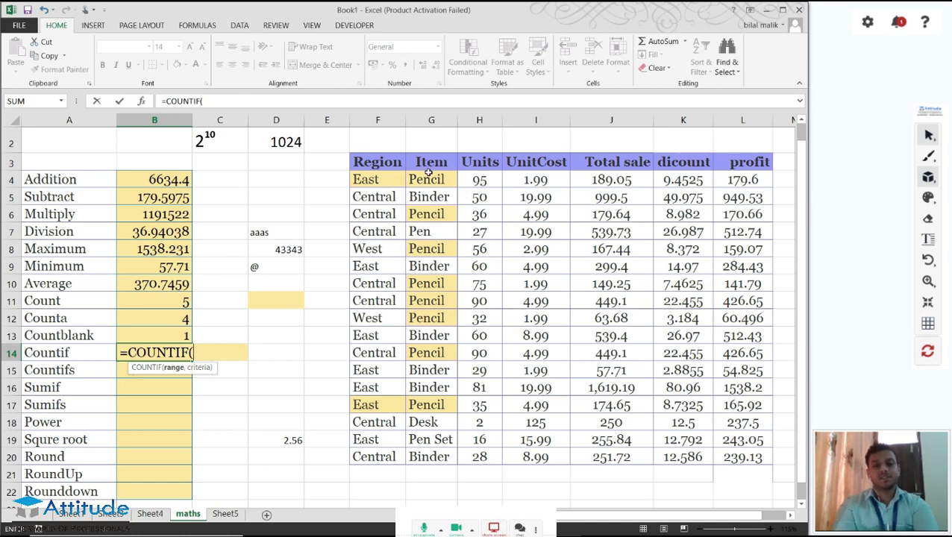
drag(429, 178, 452, 449)
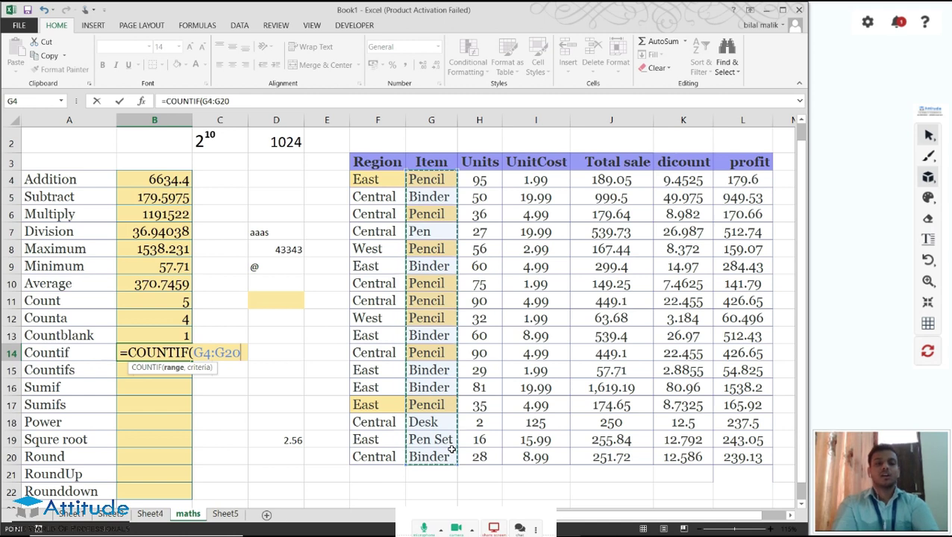
text(,)
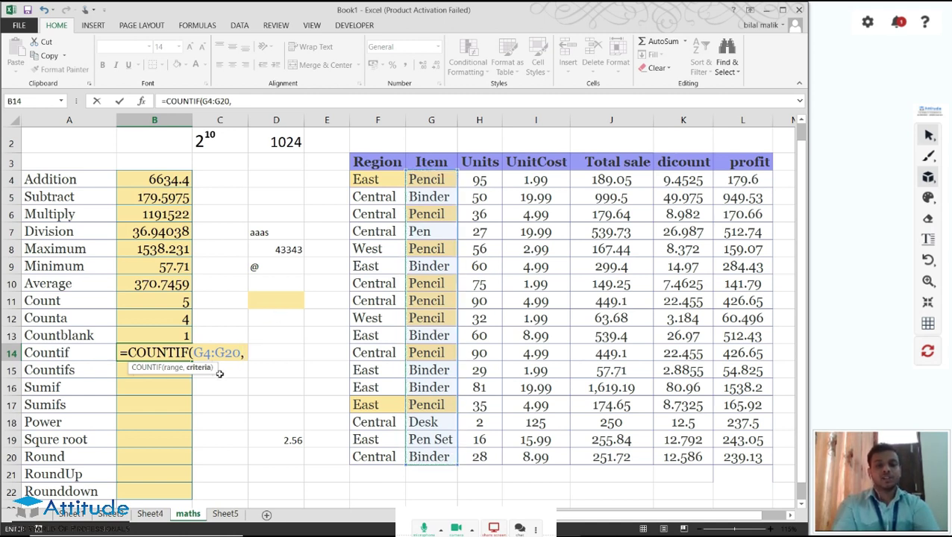
click(440, 185)
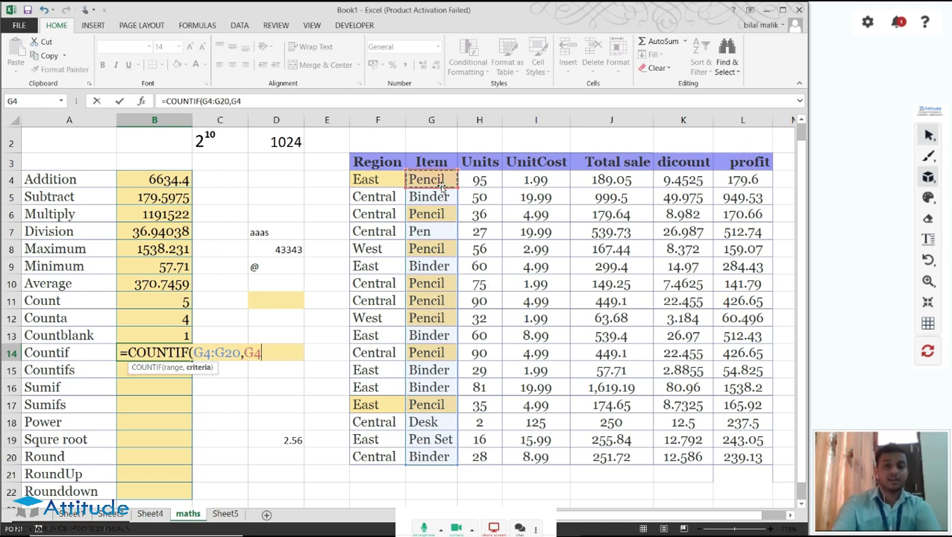
key(BackSpace)
key(BackSpace)
text(")
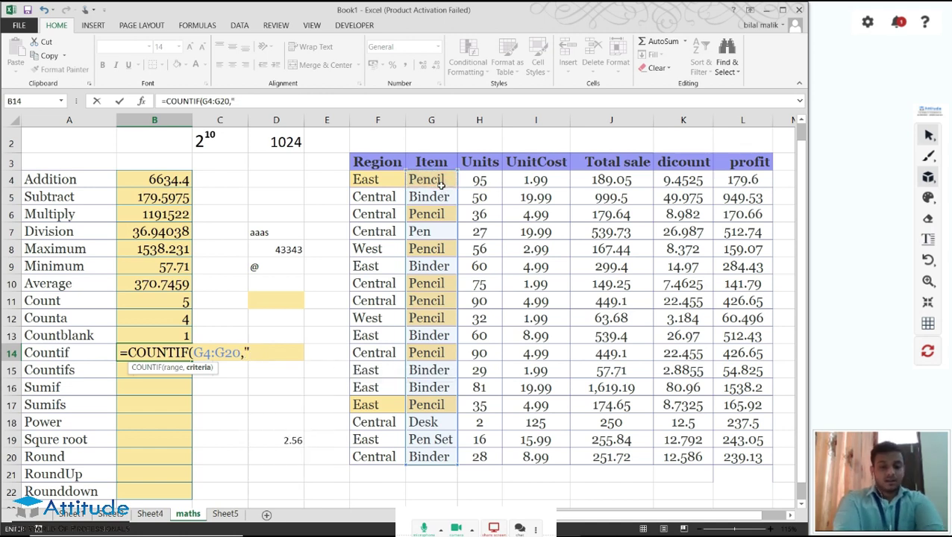
text(PENCIL)
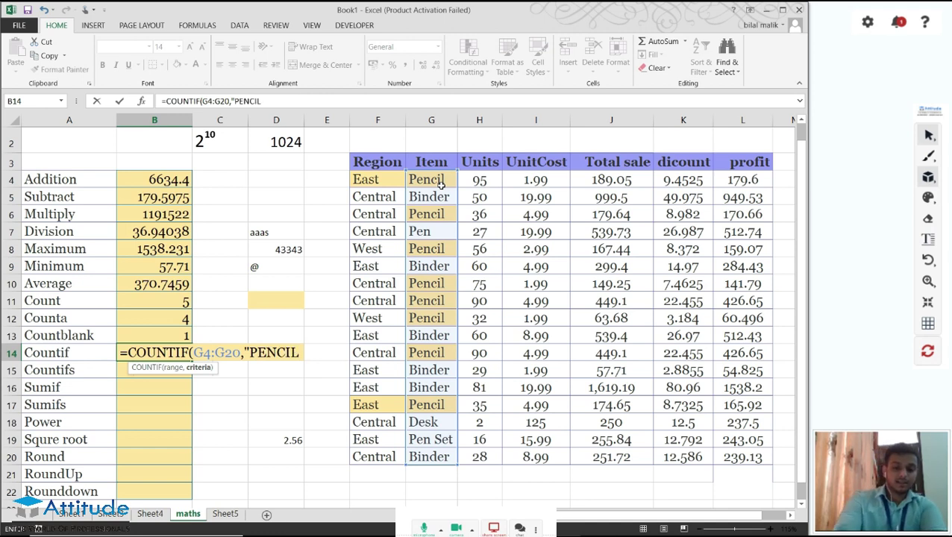
text("))
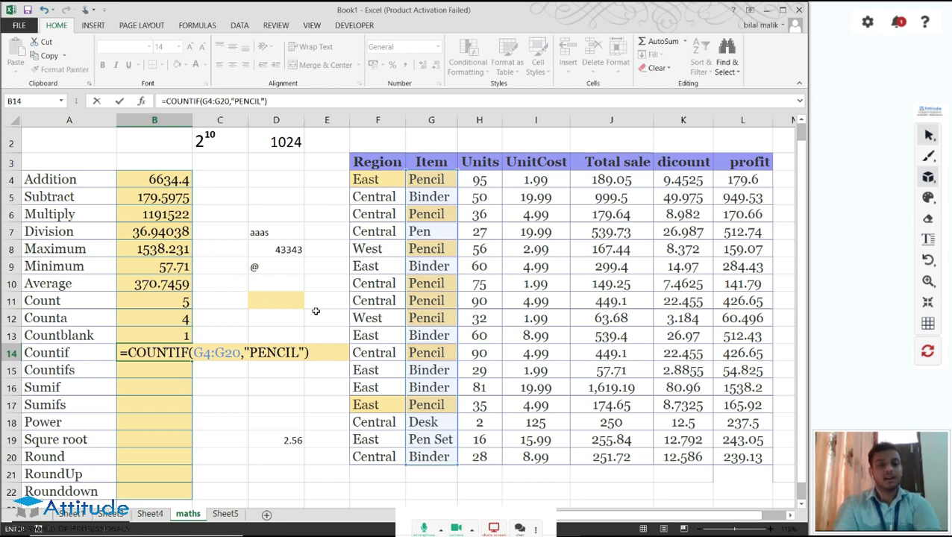
key(Return)
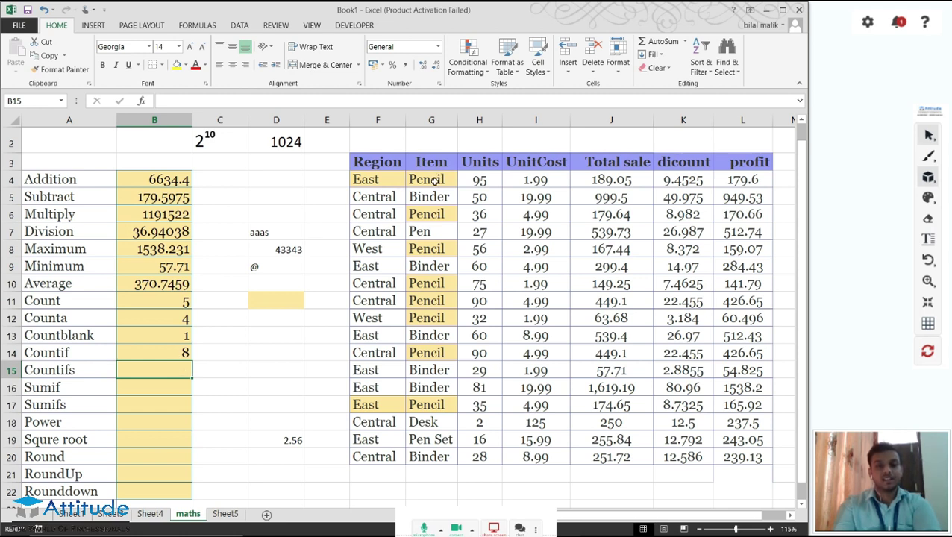
click(438, 216)
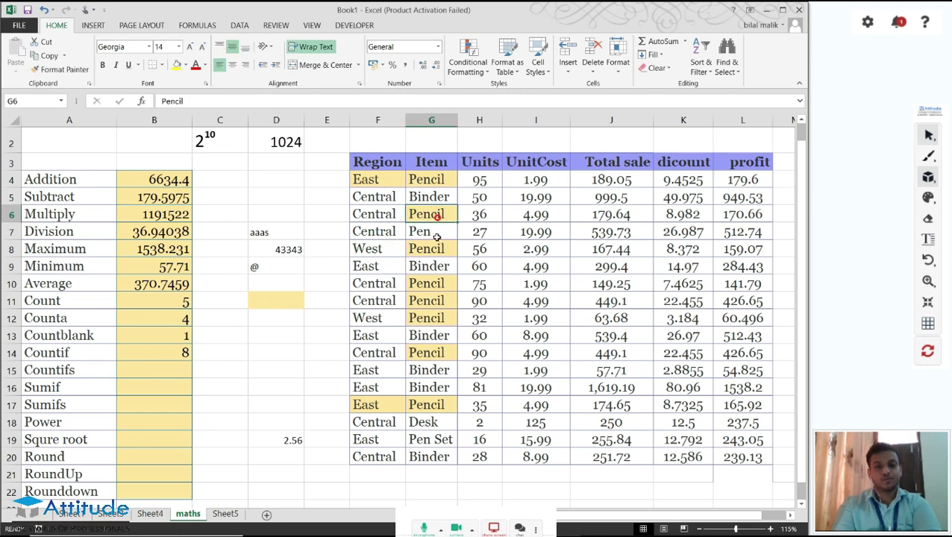
click(438, 248)
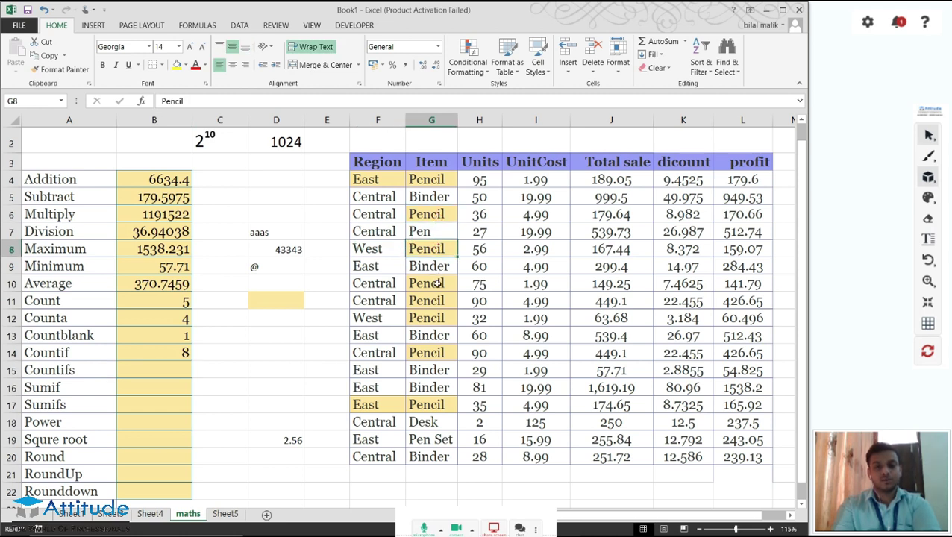
click(438, 284)
click(440, 301)
click(442, 317)
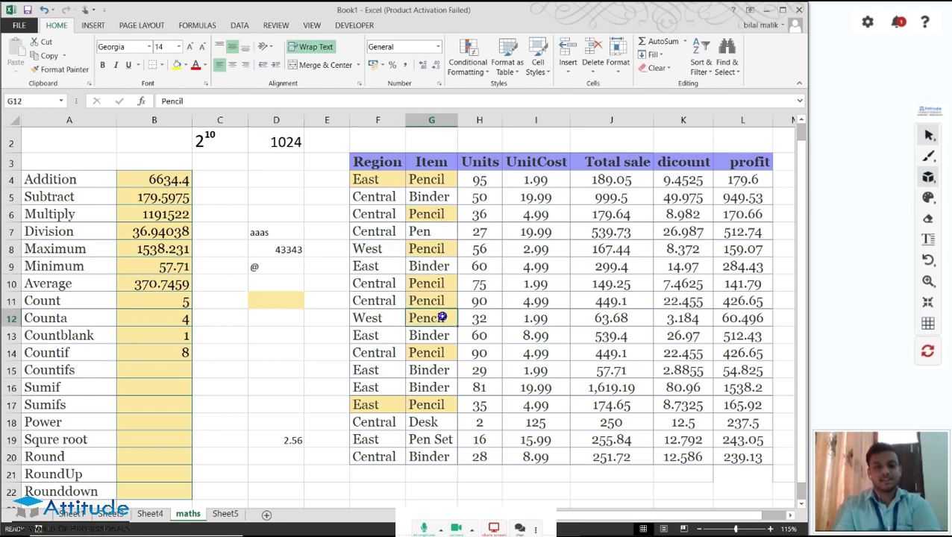
click(440, 350)
click(446, 403)
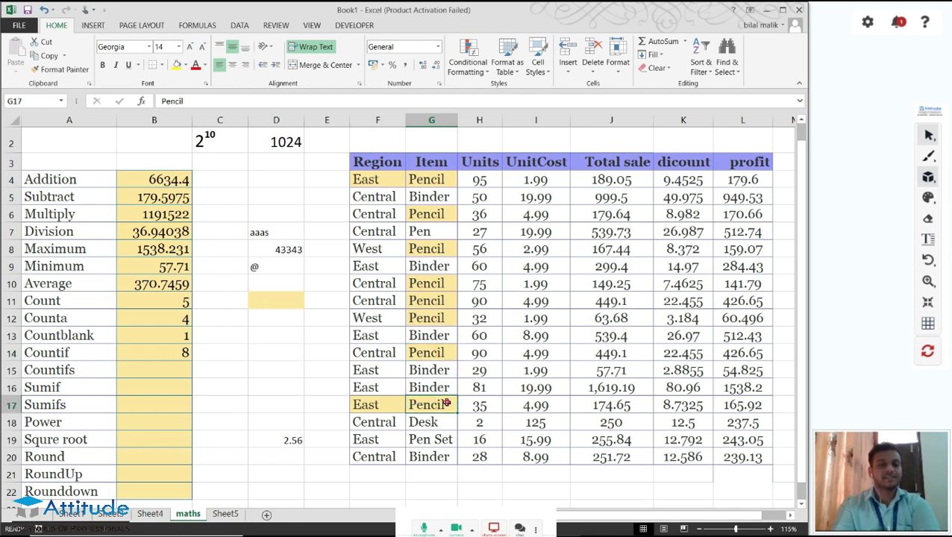
click(163, 373)
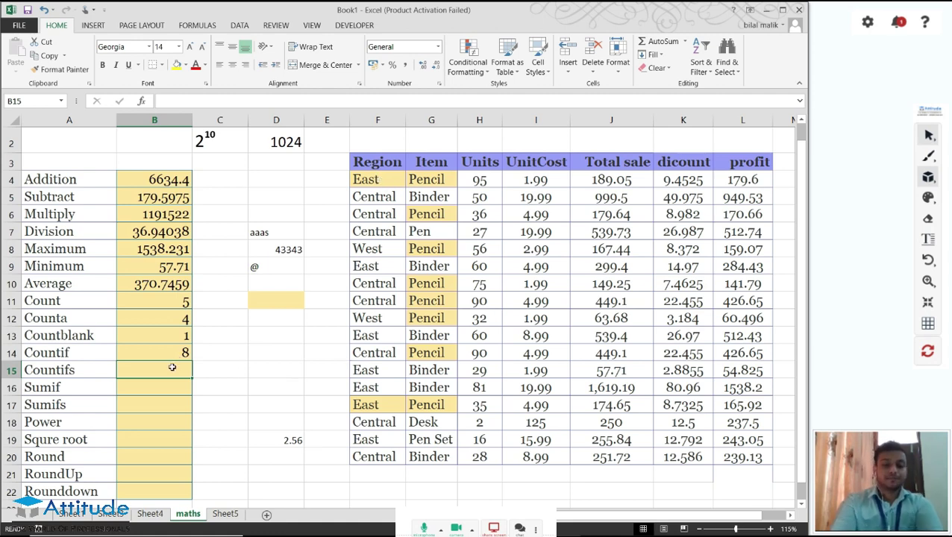
Build =COUNTIFS in B15 with Region F4:F20 = F4 (East) and Item G4:G19 = G4 (Pencil), giving 2
text(=COUNT)
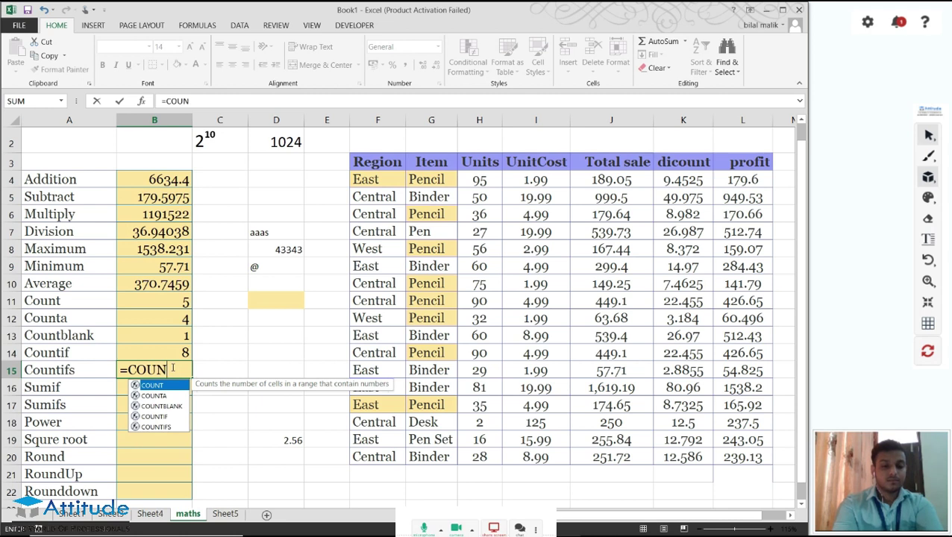
text(IF)
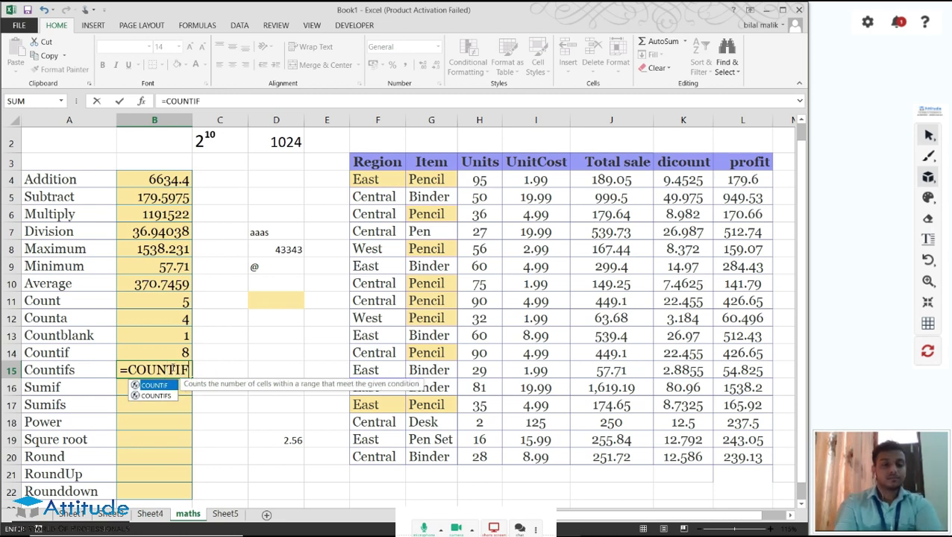
text(S()
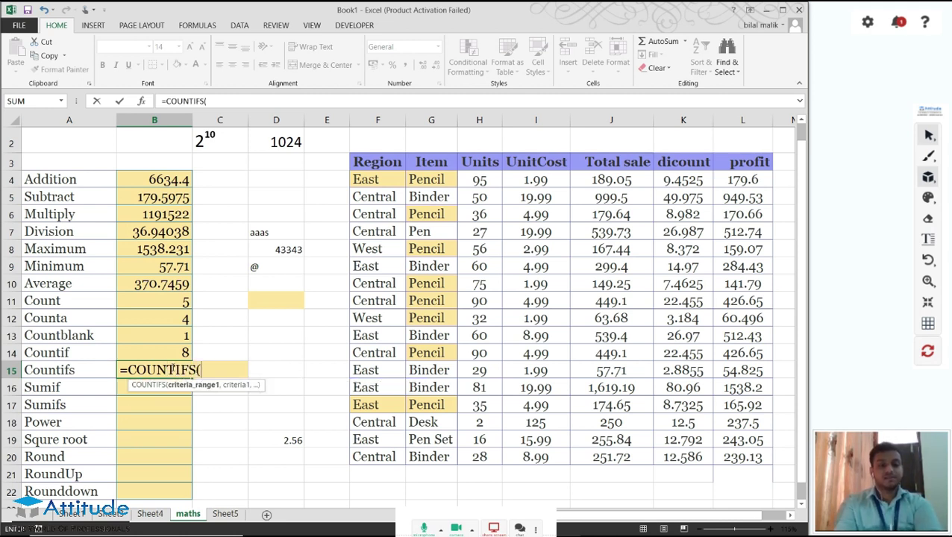
drag(384, 180, 375, 451)
text(,)
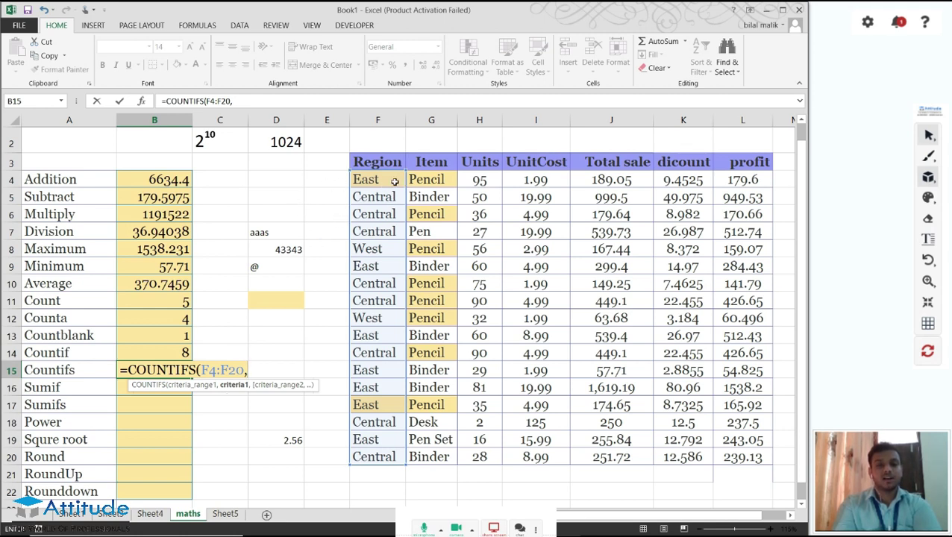
click(388, 180)
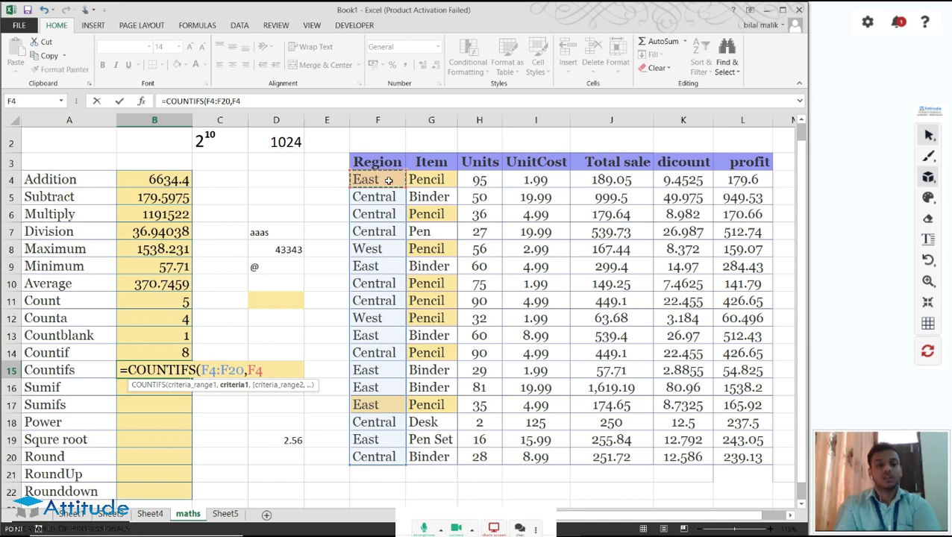
text(,)
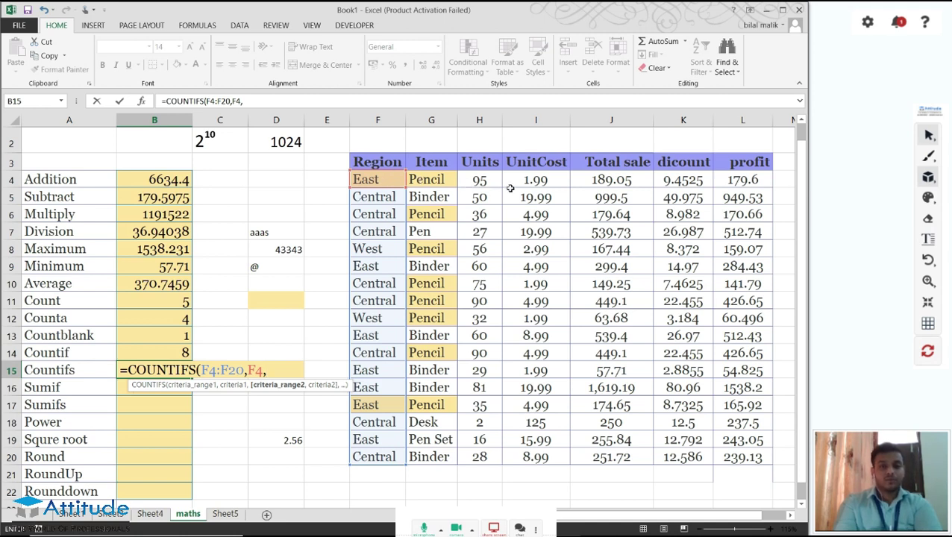
drag(443, 176, 446, 457)
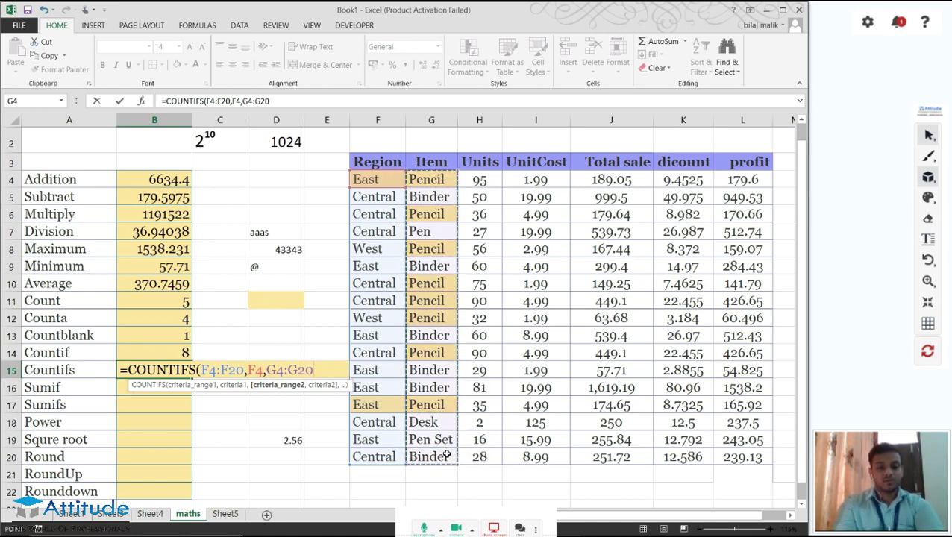
text(,)
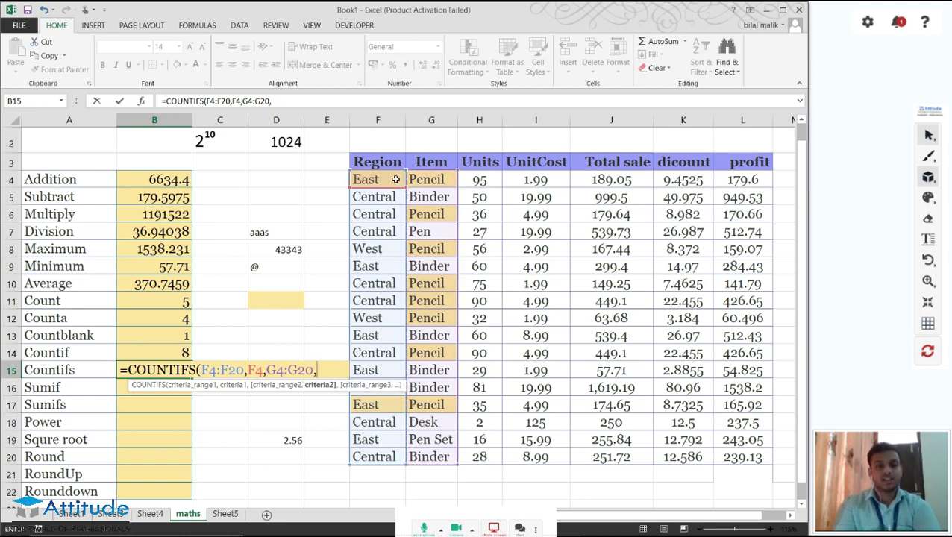
click(434, 181)
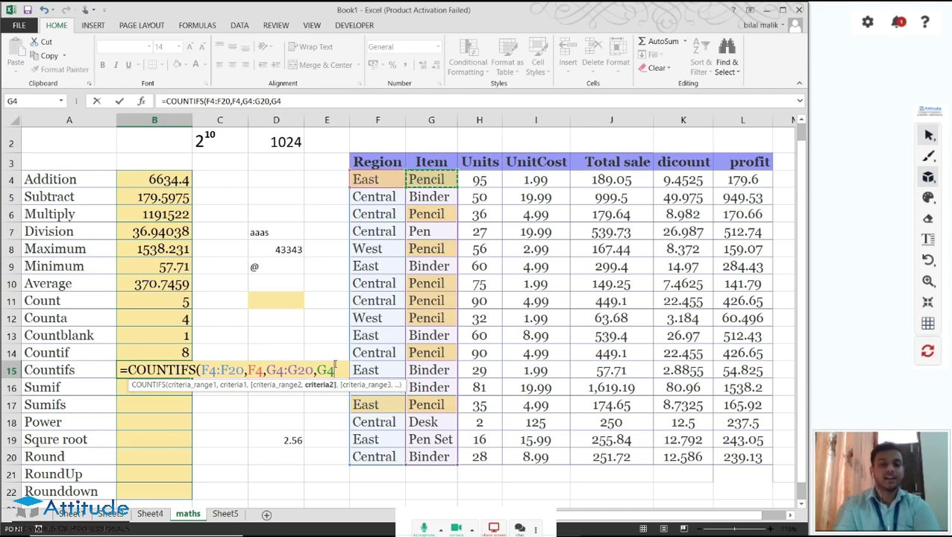
text())
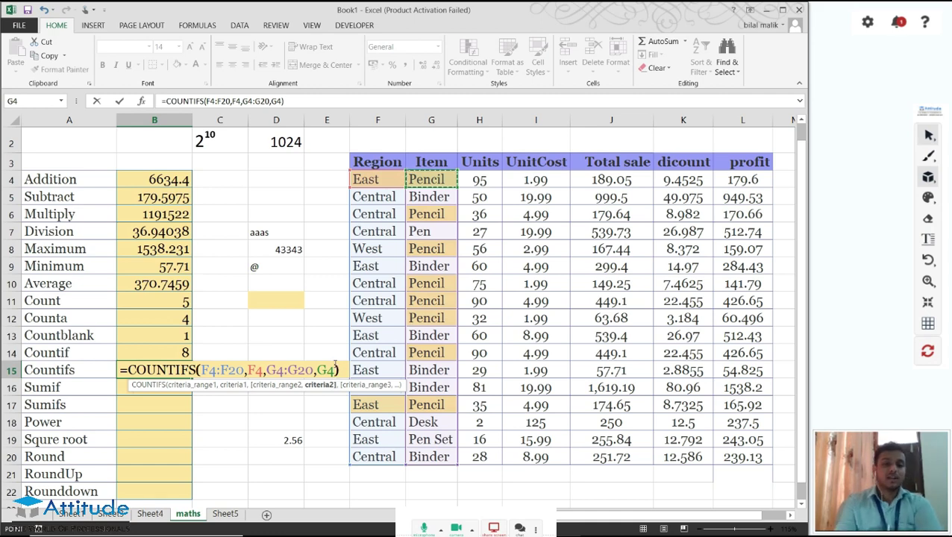
key(Return)
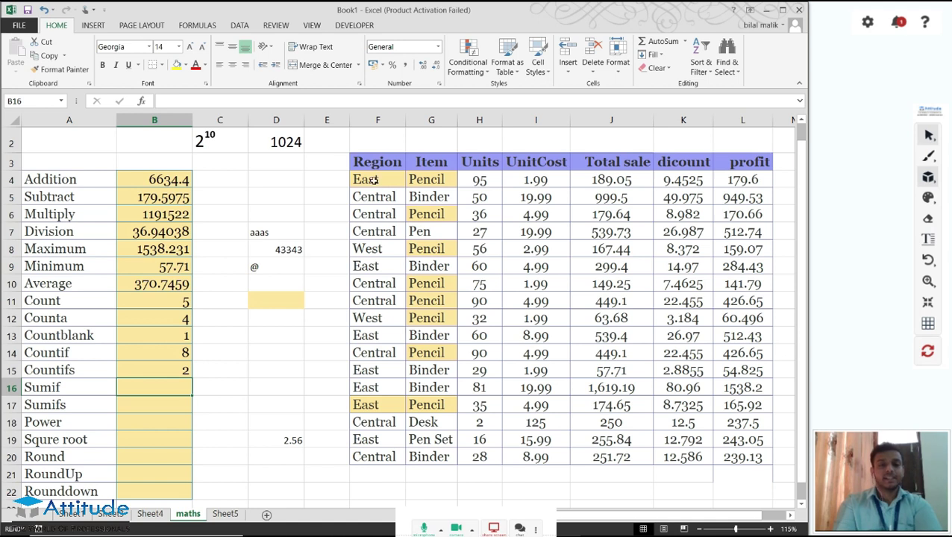
click(373, 179)
drag(373, 179, 431, 180)
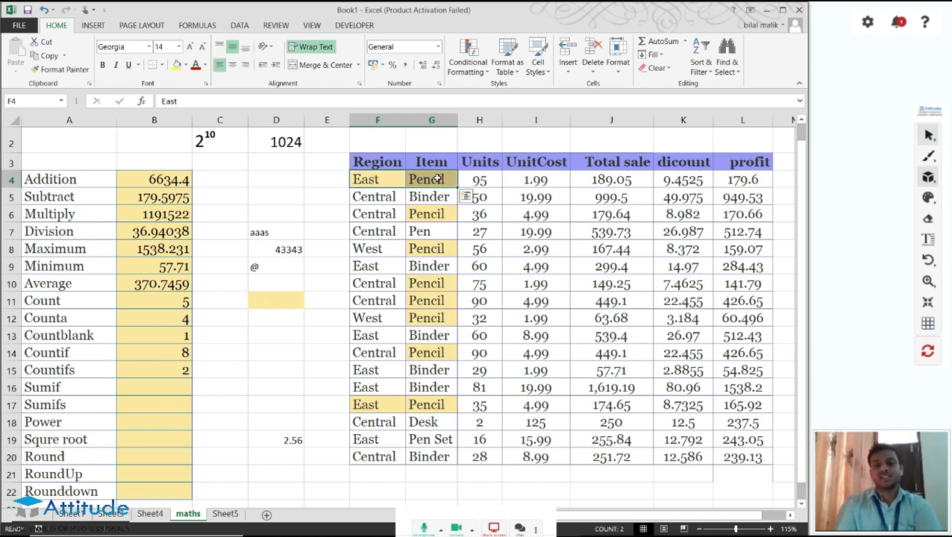
drag(368, 406, 428, 405)
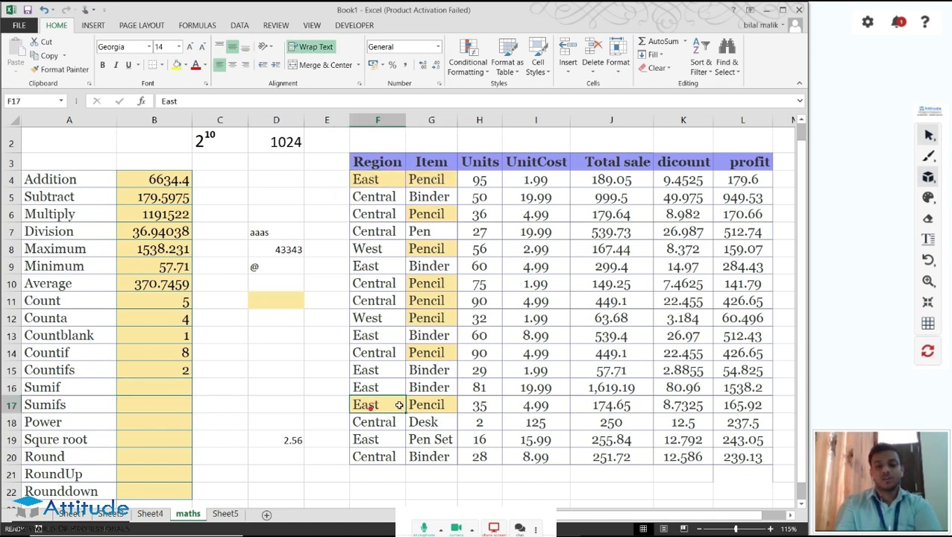
click(185, 368)
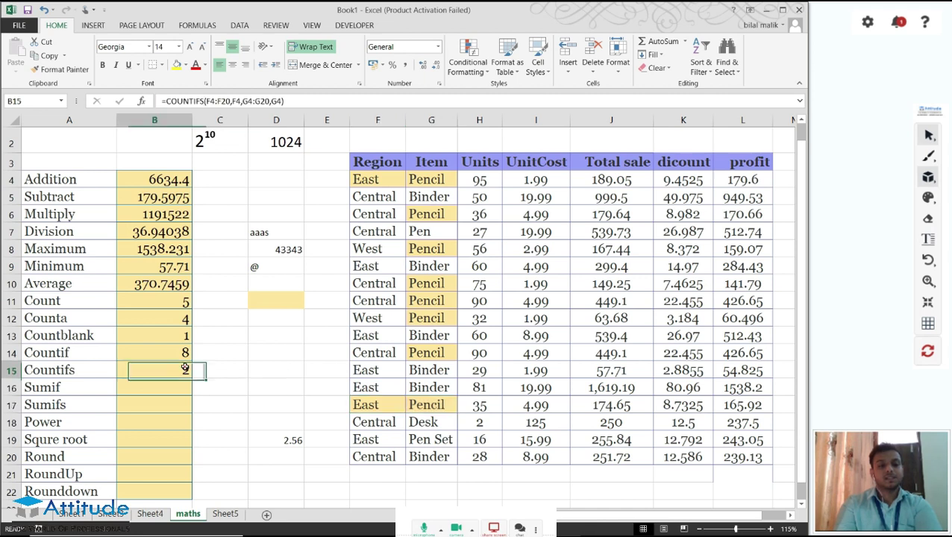
key(Down)
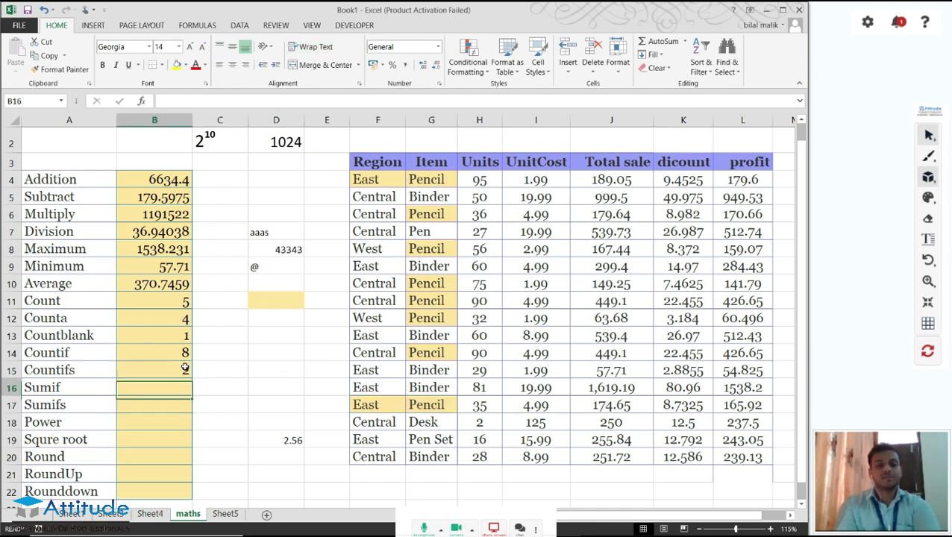
key(Down)
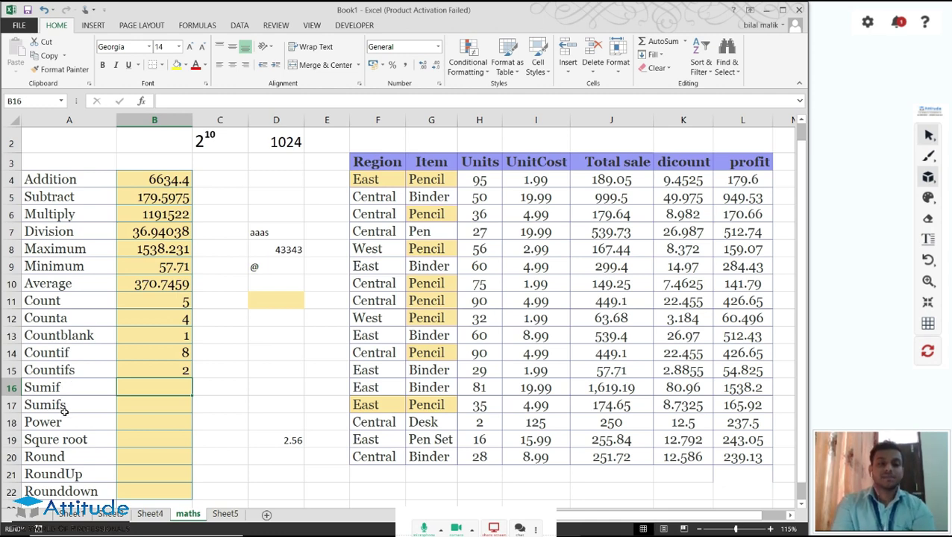
key(Down)
key(Up)
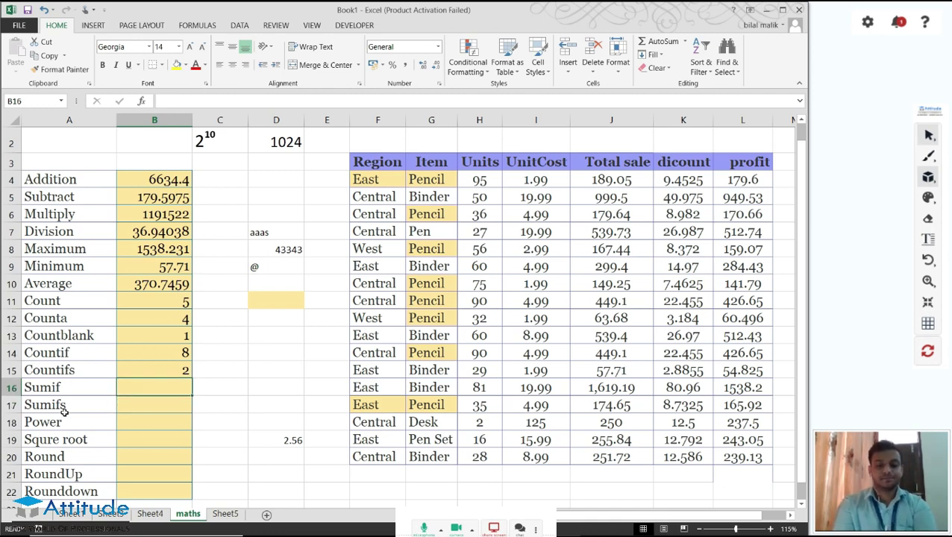
text(=SUM)
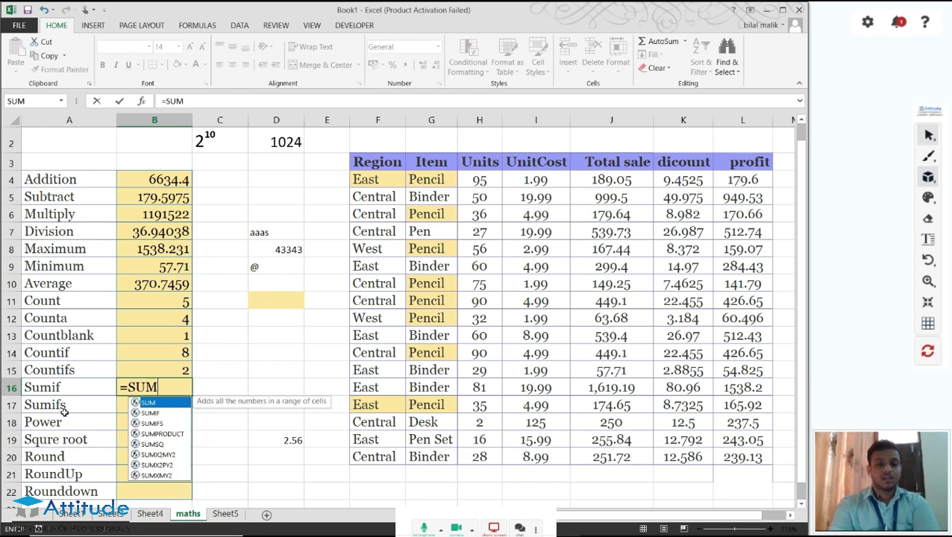
text(IF()
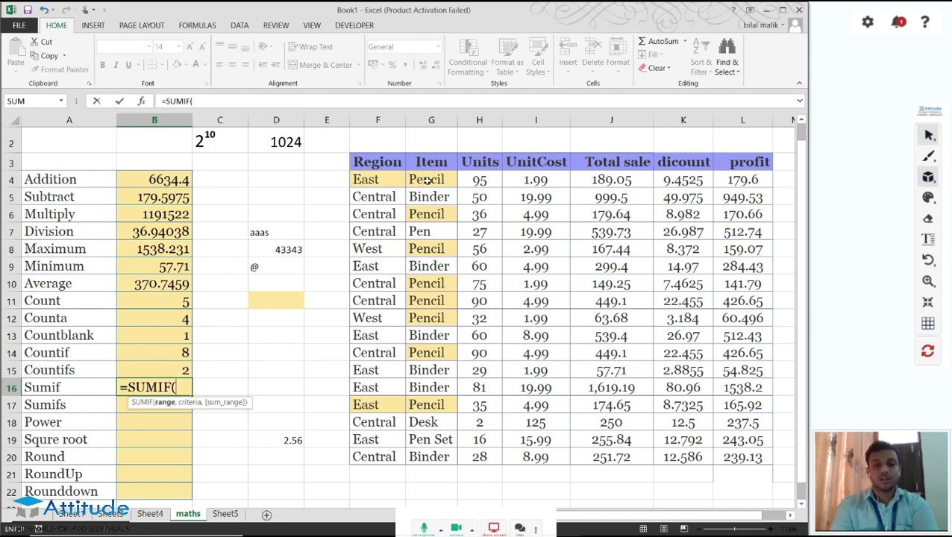
Enter =SUMIF(G4:G20,"PENCIL",J4:J20) in B16 to total Pencil sales, 1821.91
drag(427, 179, 427, 321)
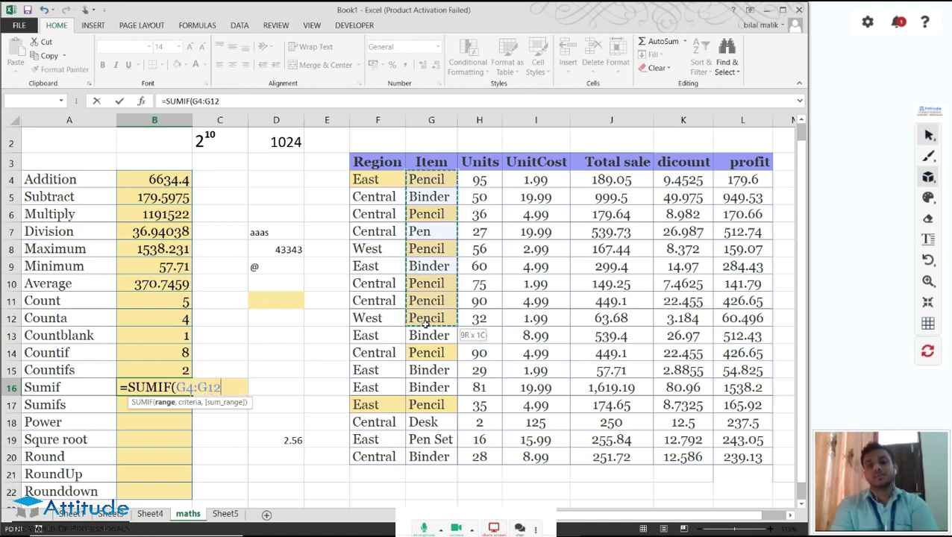
drag(427, 322, 431, 452)
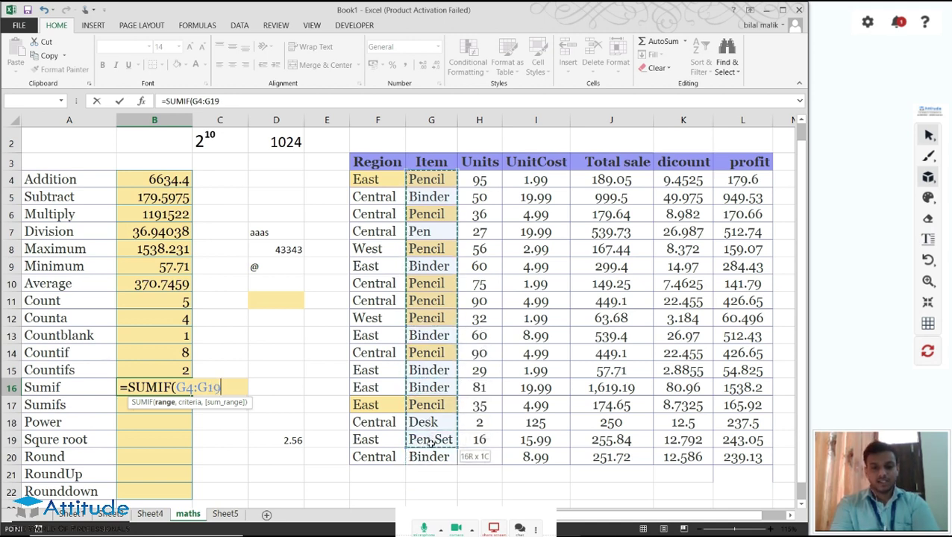
text(,"PENCI)
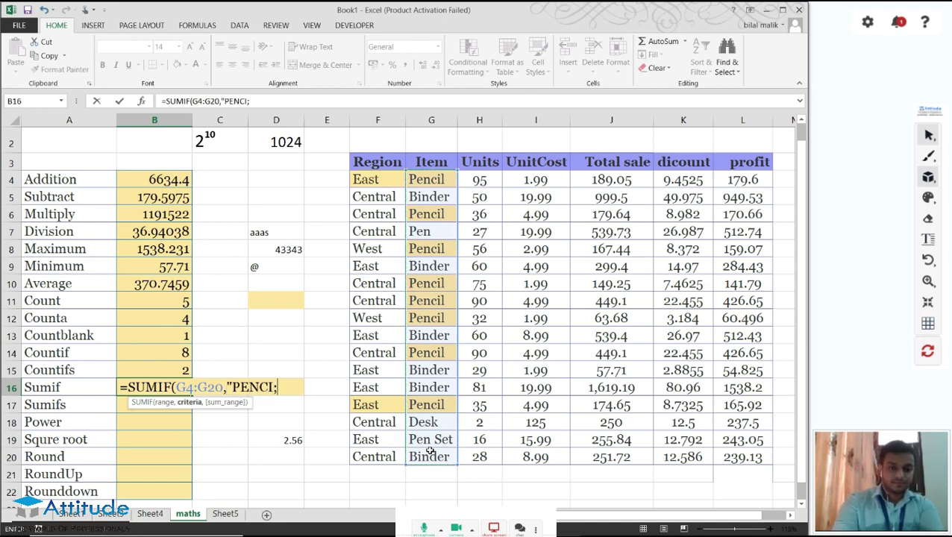
text(L")
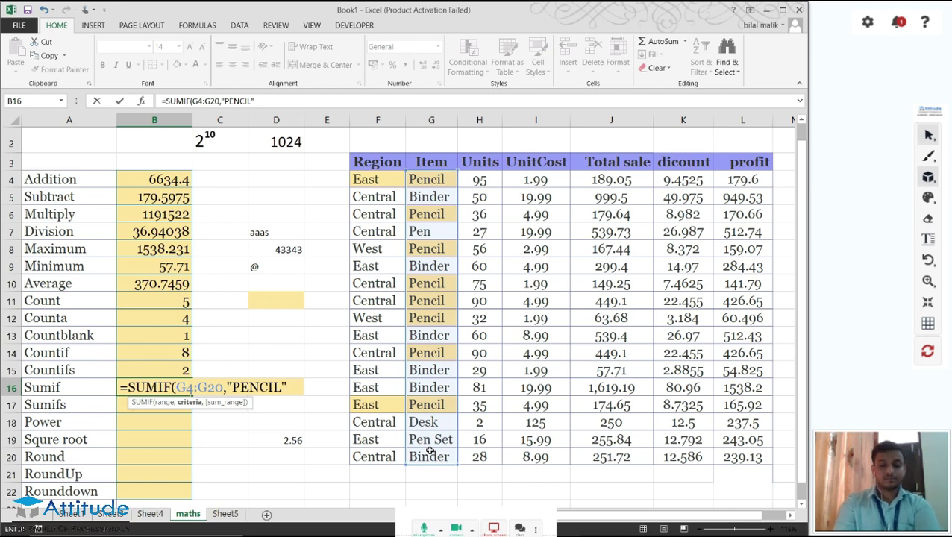
text(,)
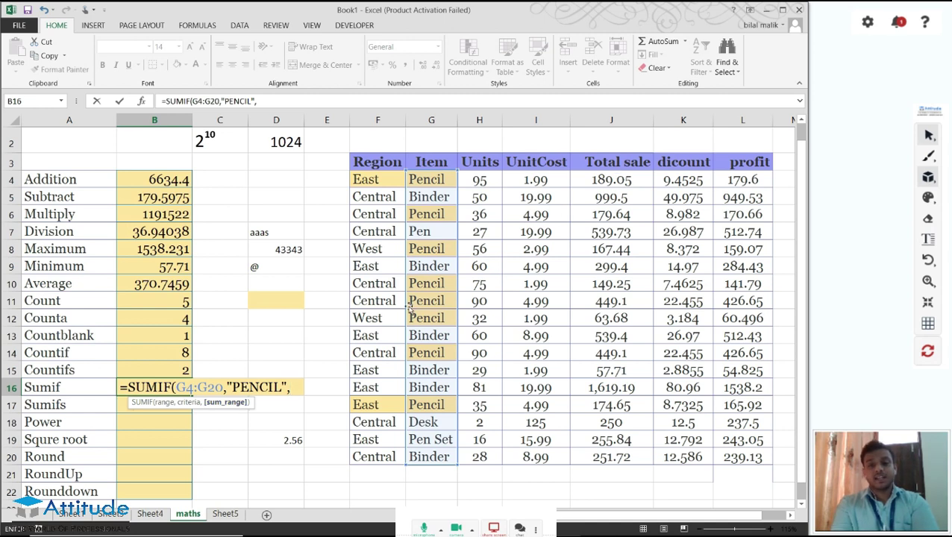
drag(603, 186, 626, 453)
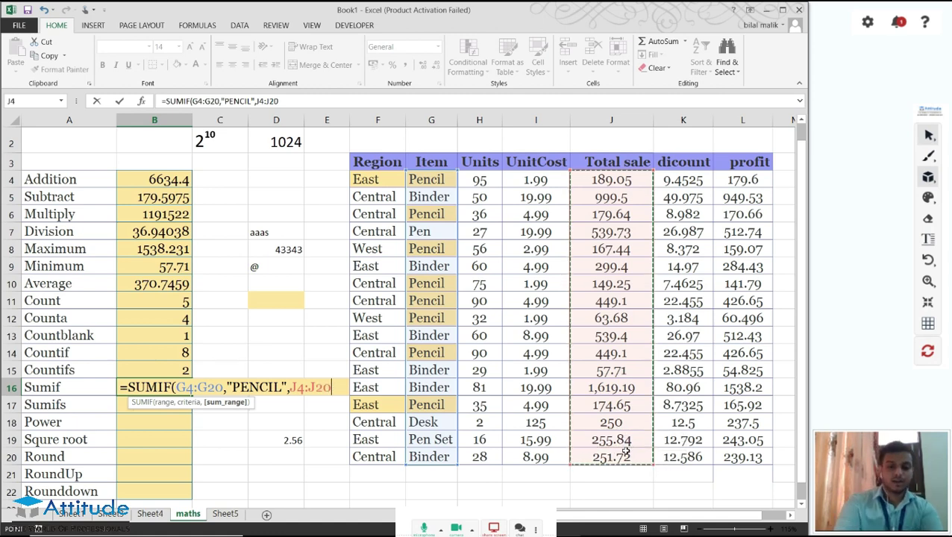
key(Return)
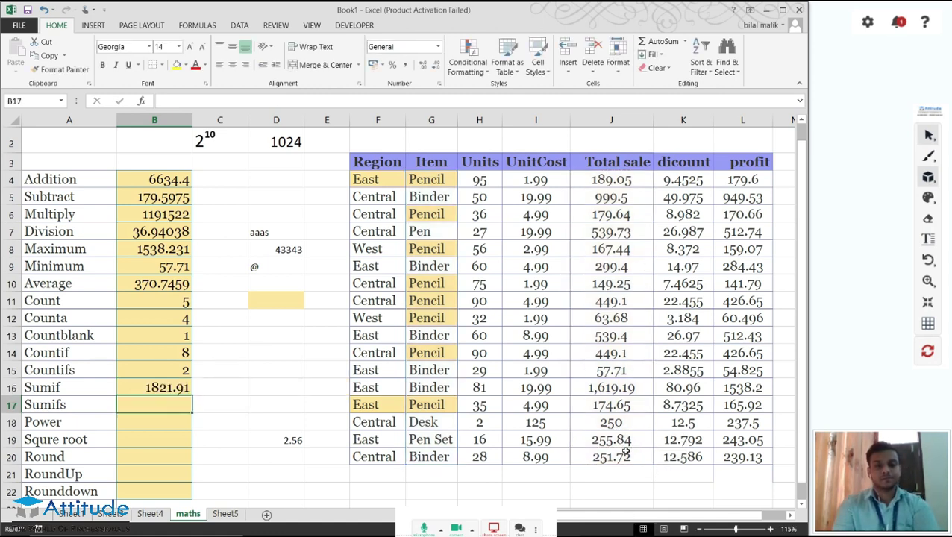
key(Up)
key(Up)
key(Down)
key(Up)
key(Down)
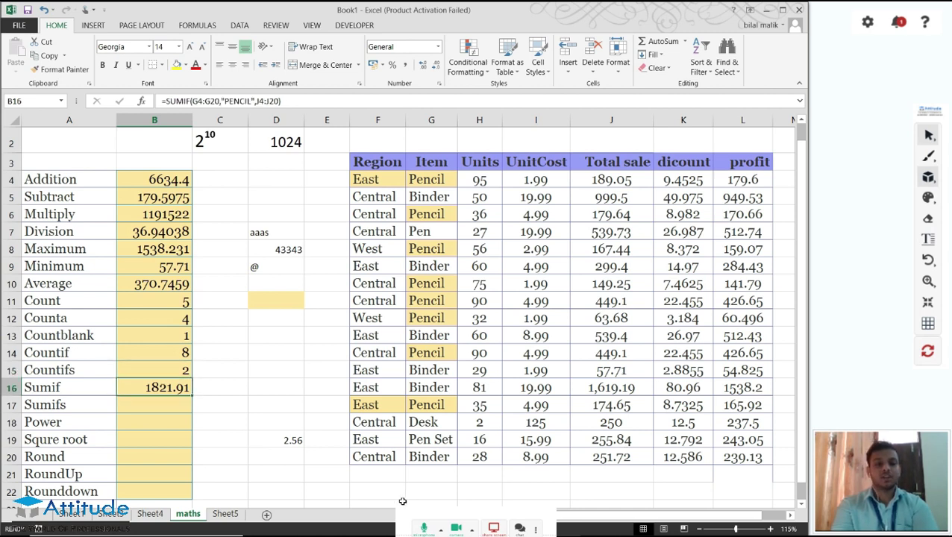
click(159, 404)
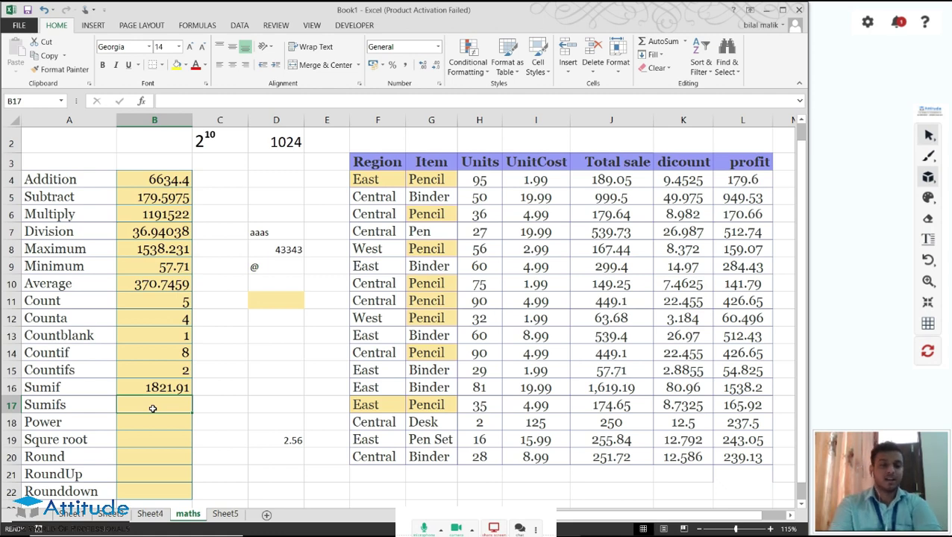
Type =SUMIFS(J4:J20,F4:F20,F4,G4:G20,G4) in B17 to total Total sale for F4's region and G4's item
text(=SUM)
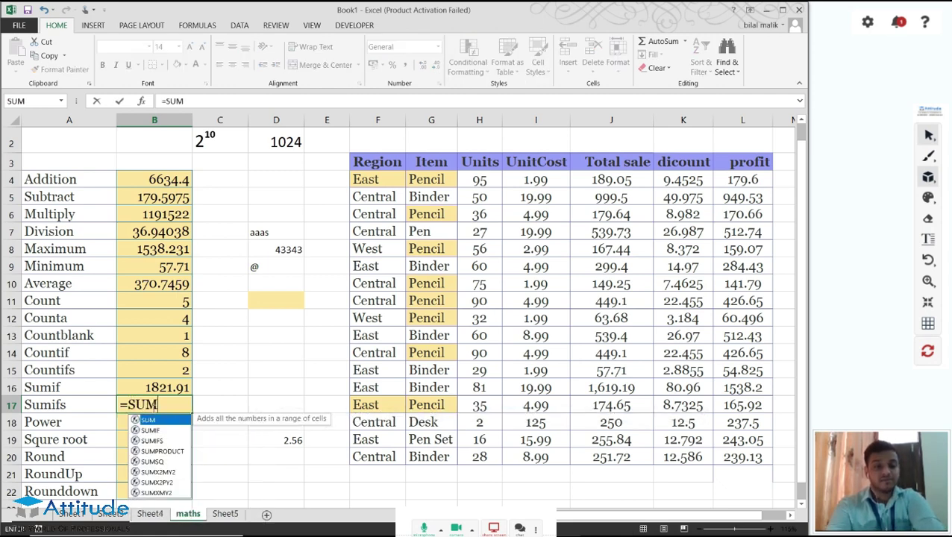
text(IFS)
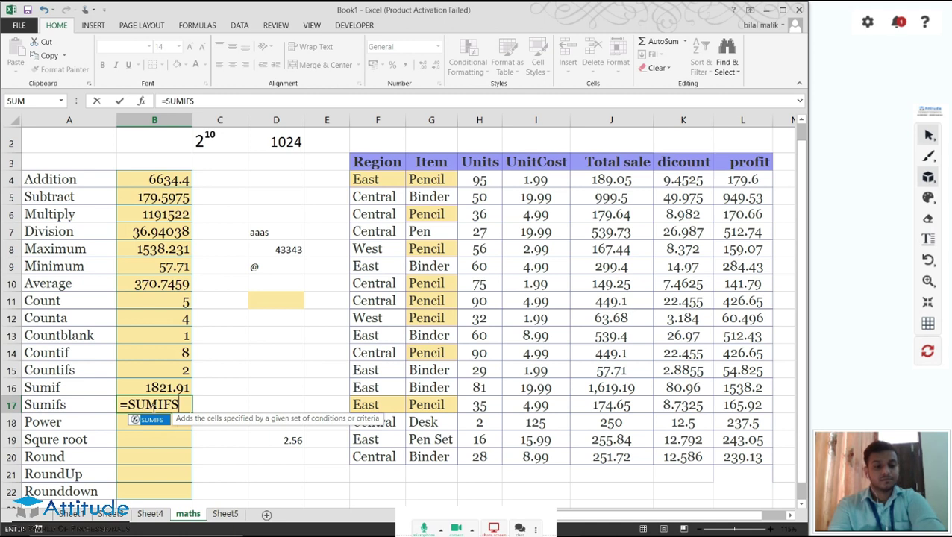
text(()
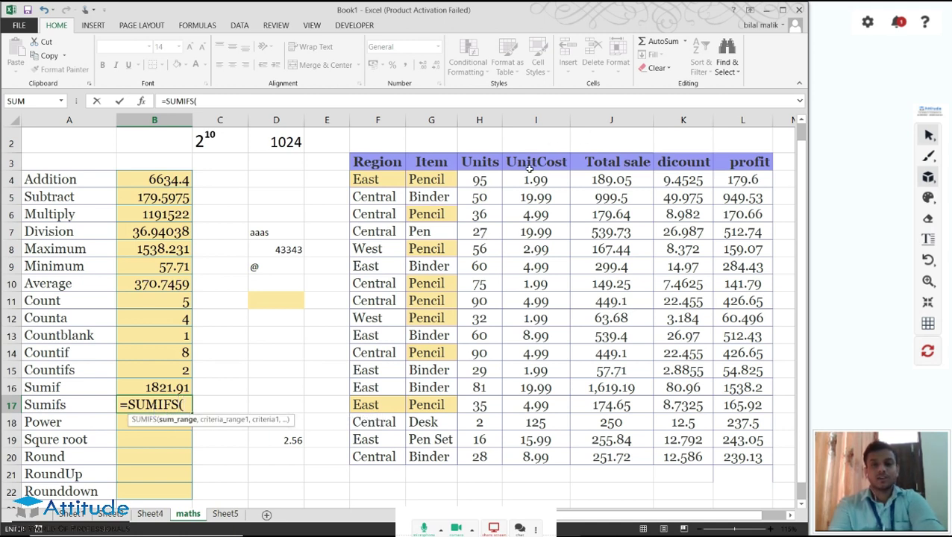
drag(635, 180, 606, 458)
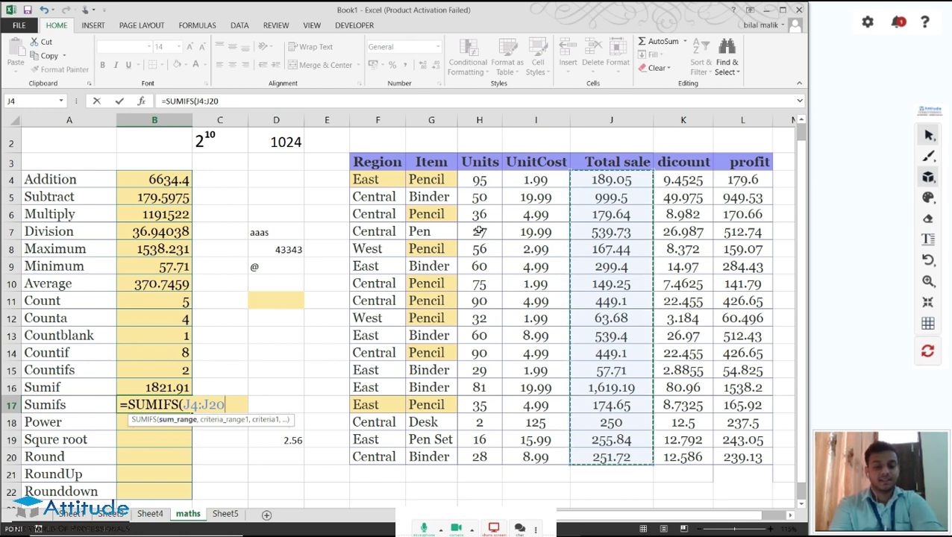
text(,)
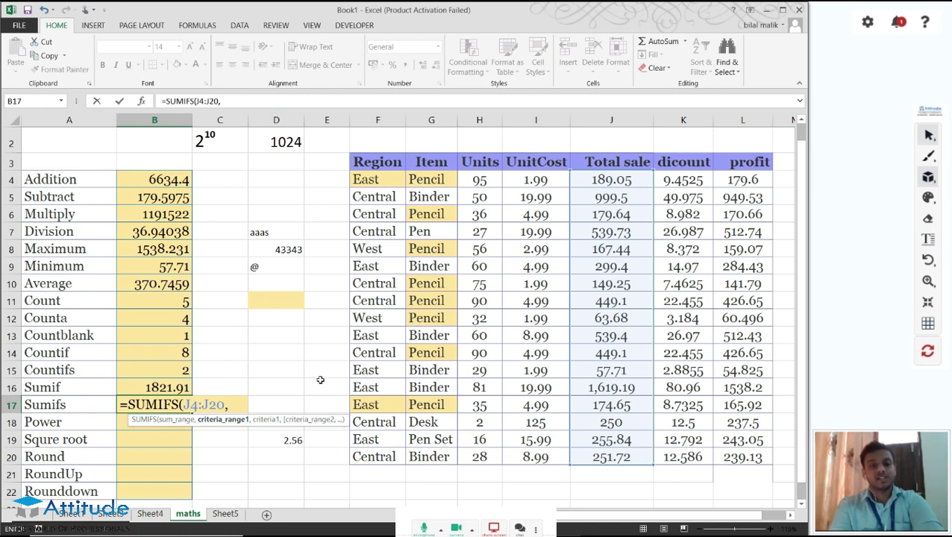
drag(376, 180, 371, 449)
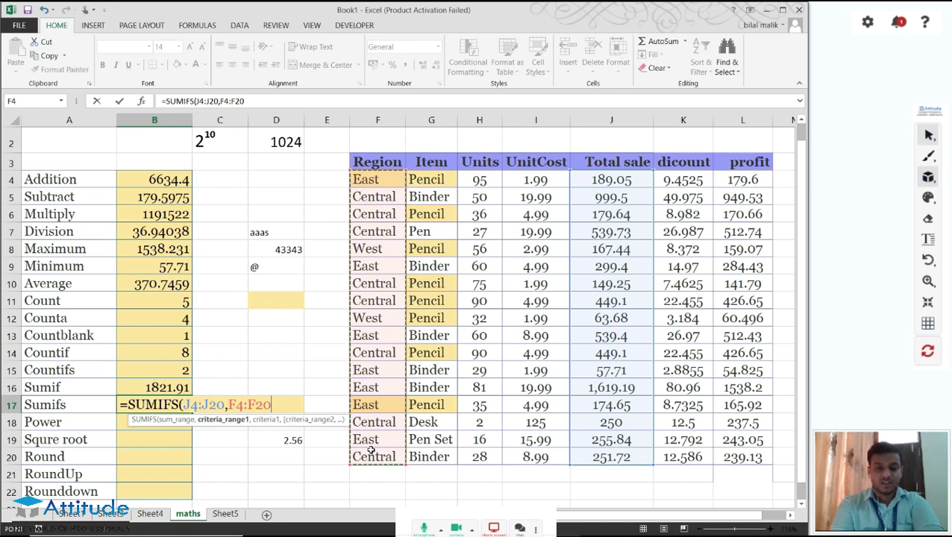
text(,)
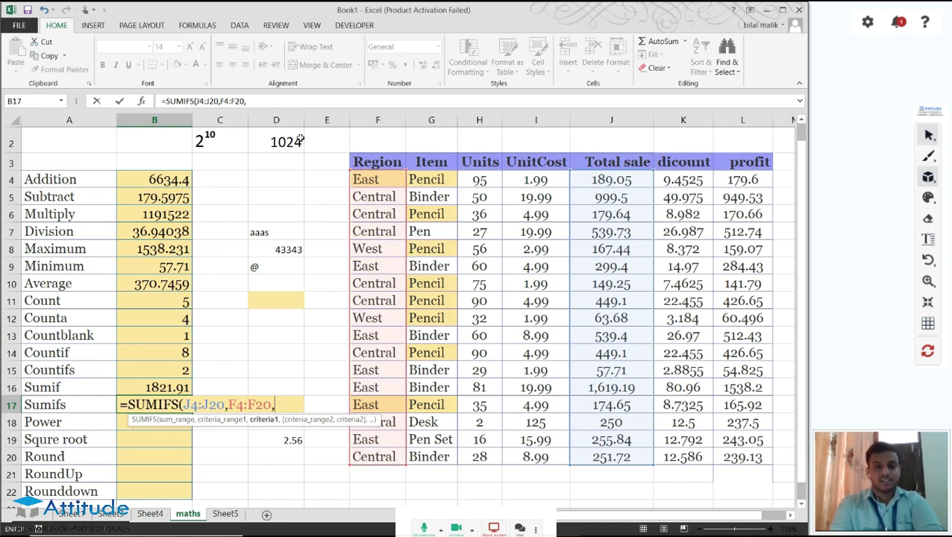
click(379, 176)
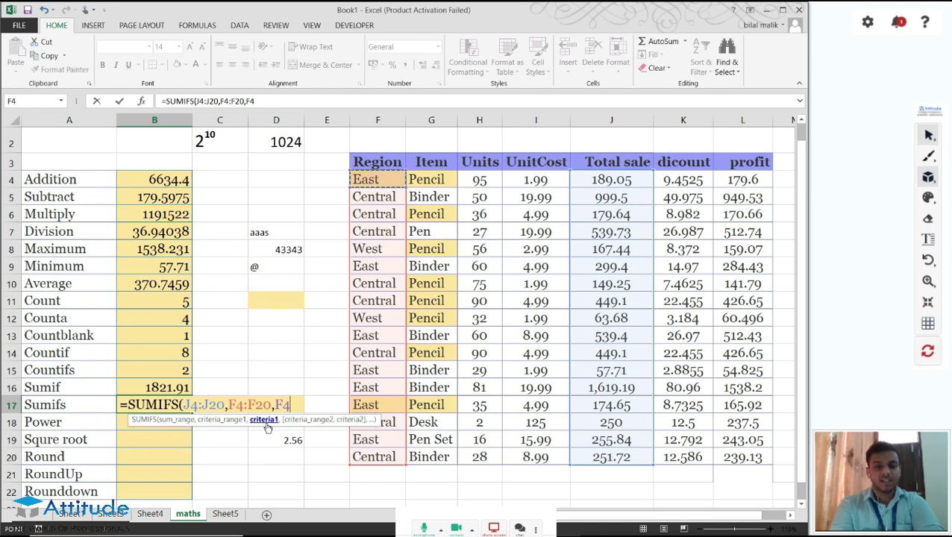
text(,)
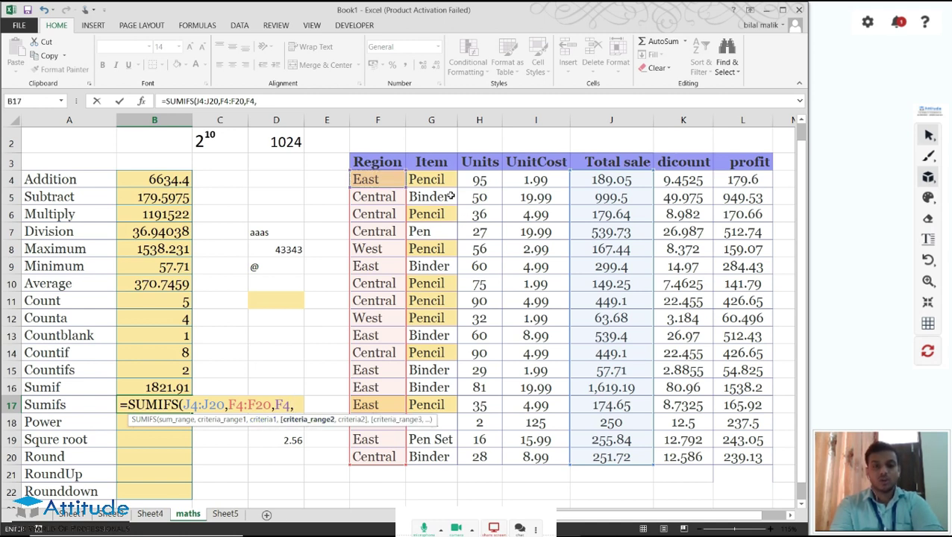
mouse_move(440, 179)
mouse_down()
mouse_move(461, 400)
mouse_move(451, 460)
mouse_up()
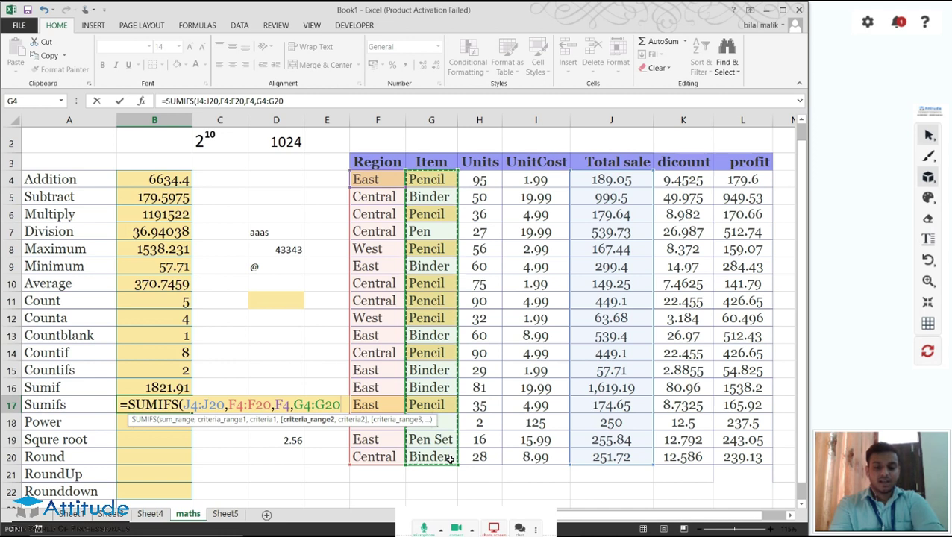
text(,)
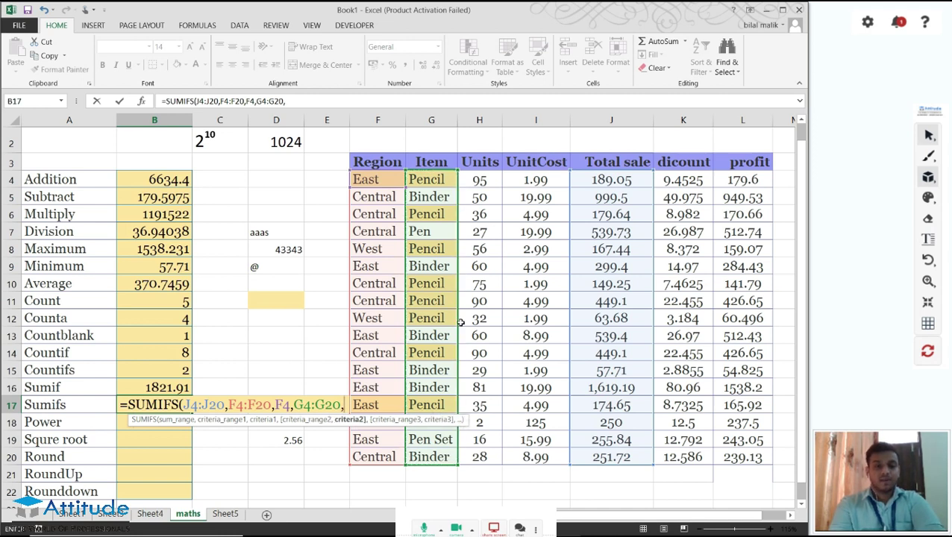
click(423, 179)
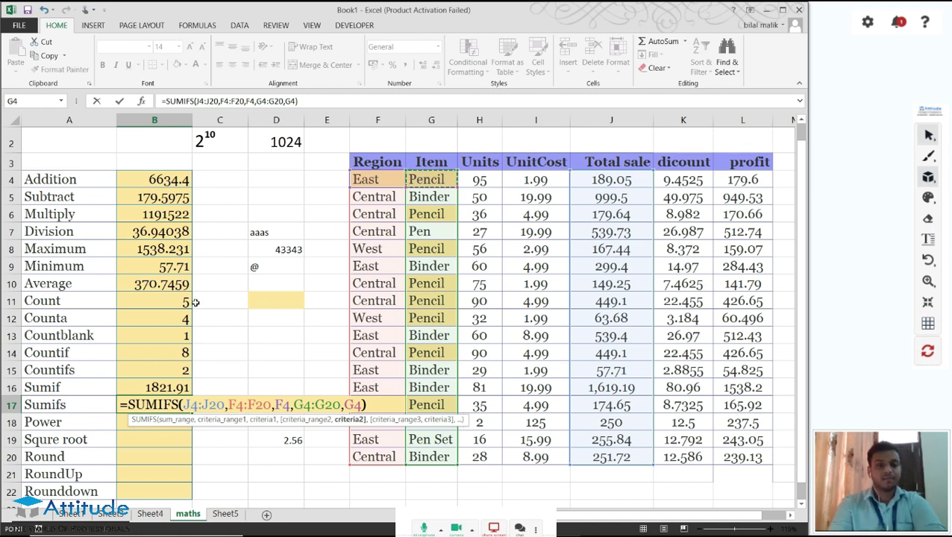
text())
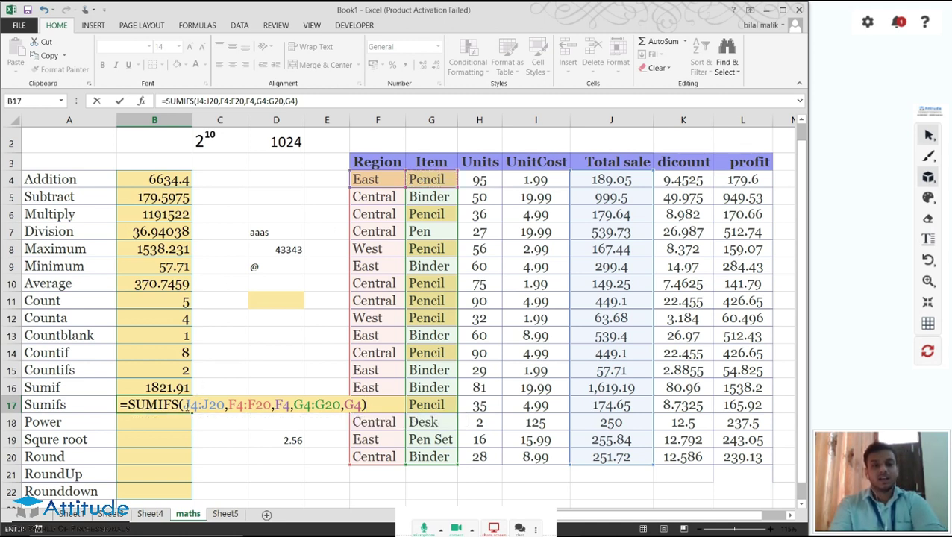
Review the SUMIFS criteria arguments and commit the formula so B17 shows 363.7
click(203, 407)
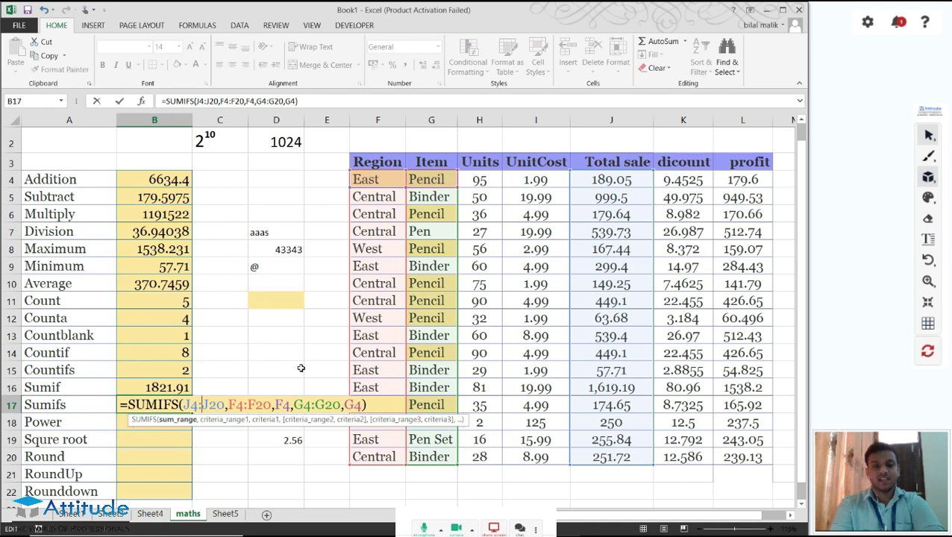
click(278, 404)
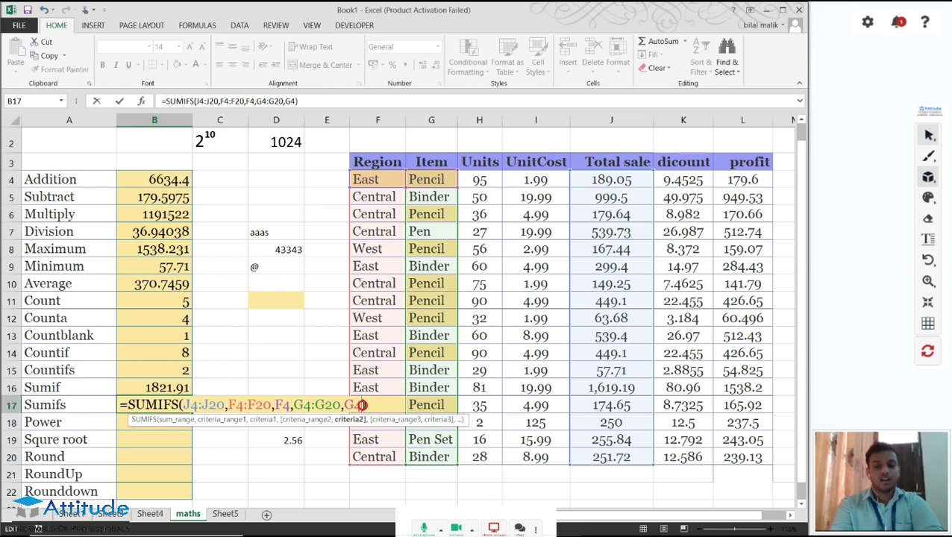
key(Return)
key(Up)
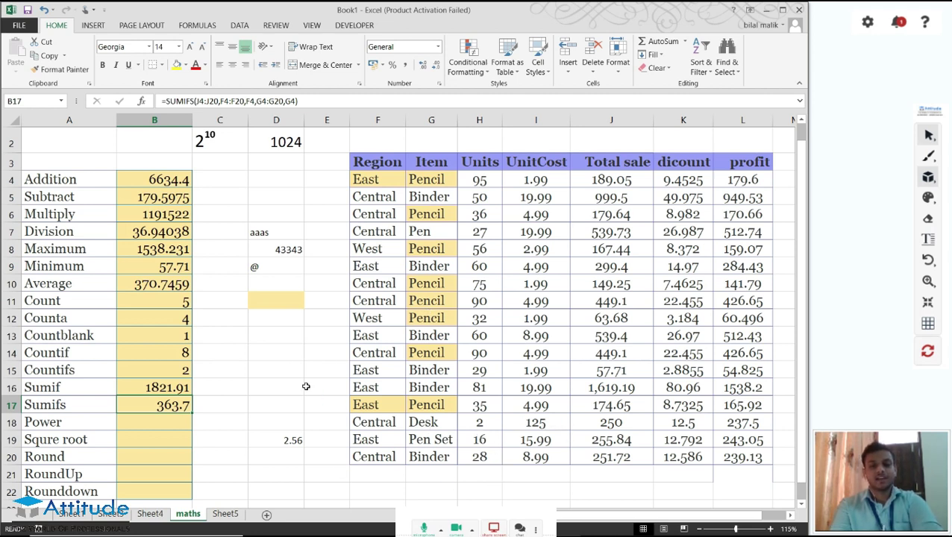
Enter the check formula =J4+J17 in D13, which gives 363.7
click(276, 326)
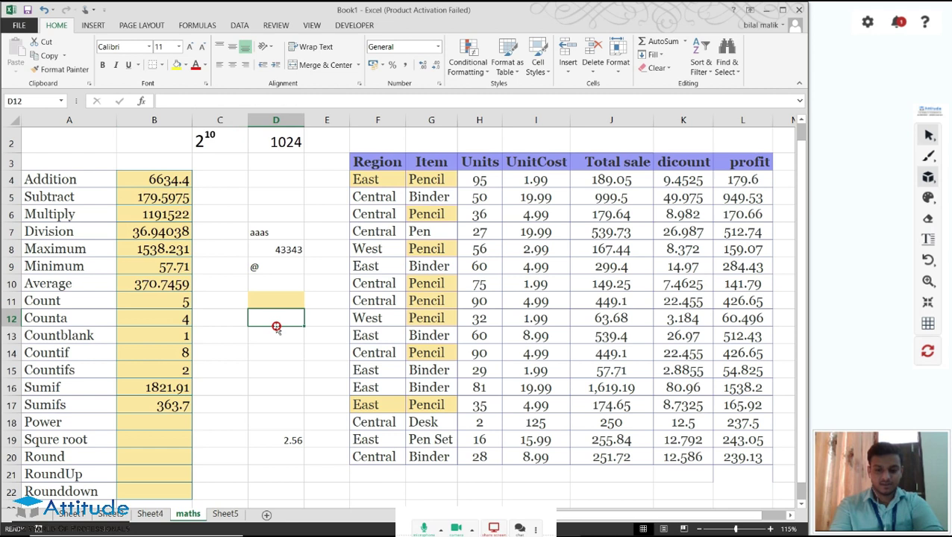
click(276, 328)
text(=)
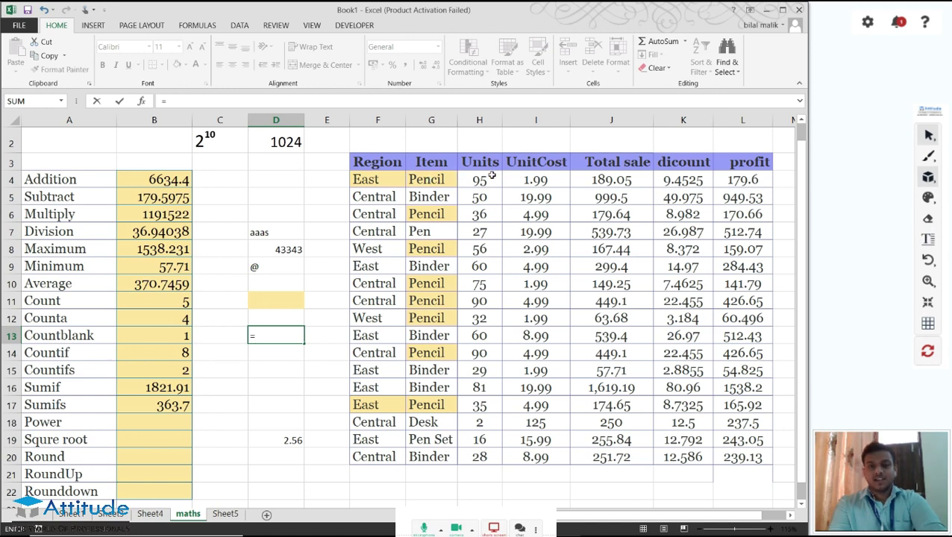
click(610, 181)
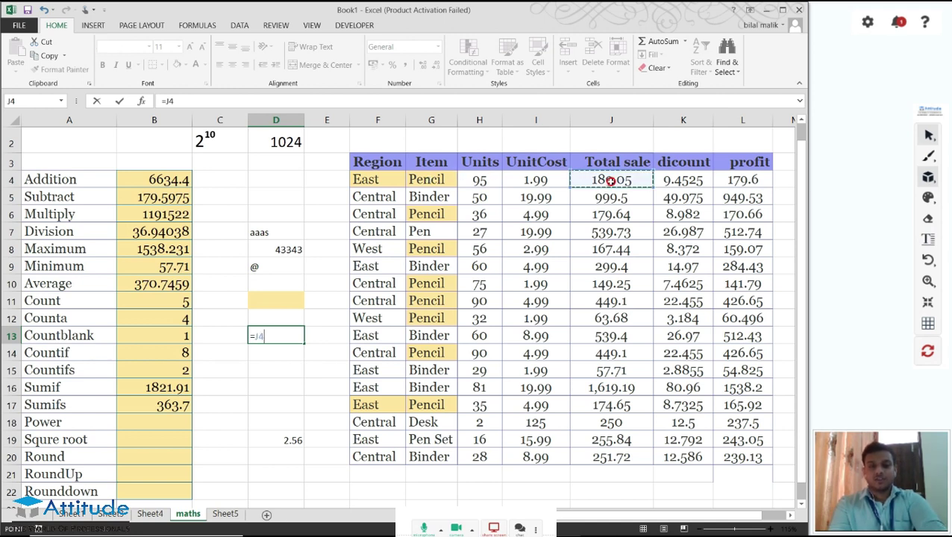
text(+)
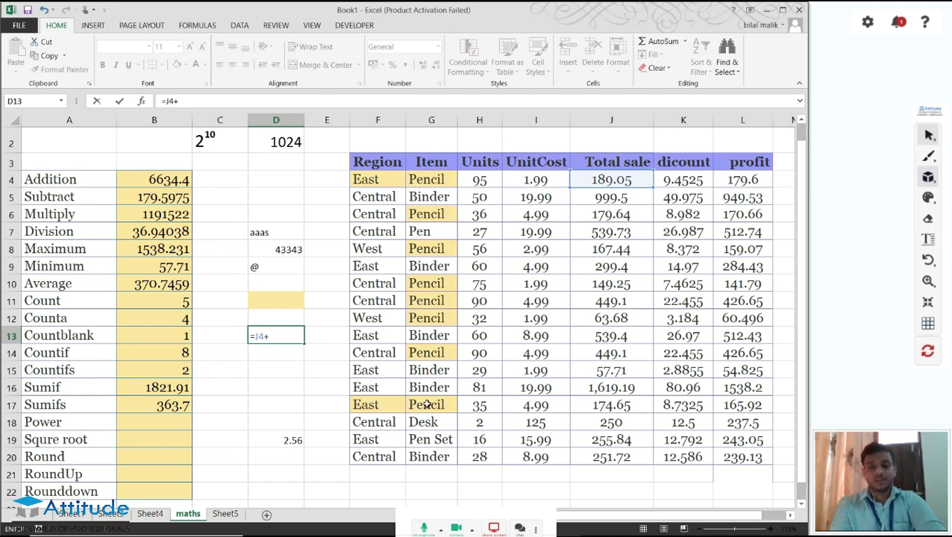
click(601, 403)
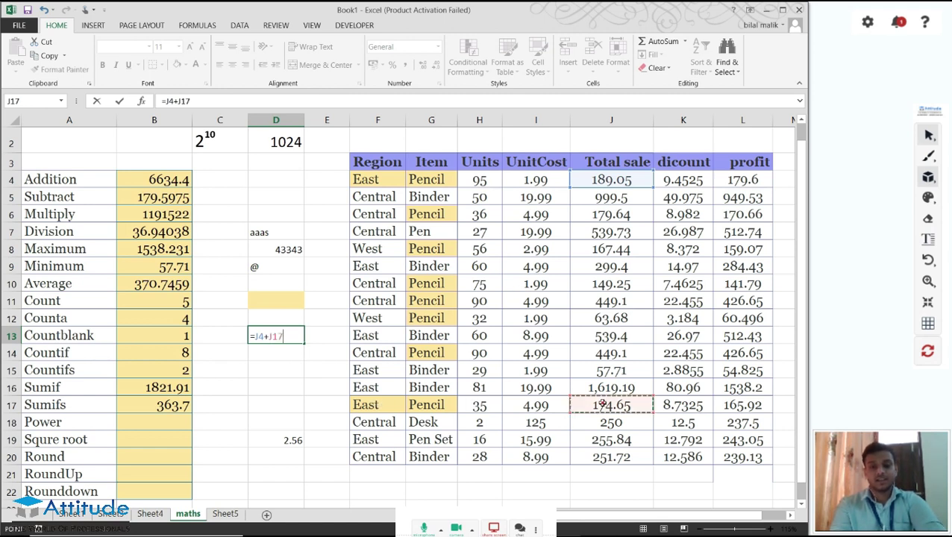
key(Return)
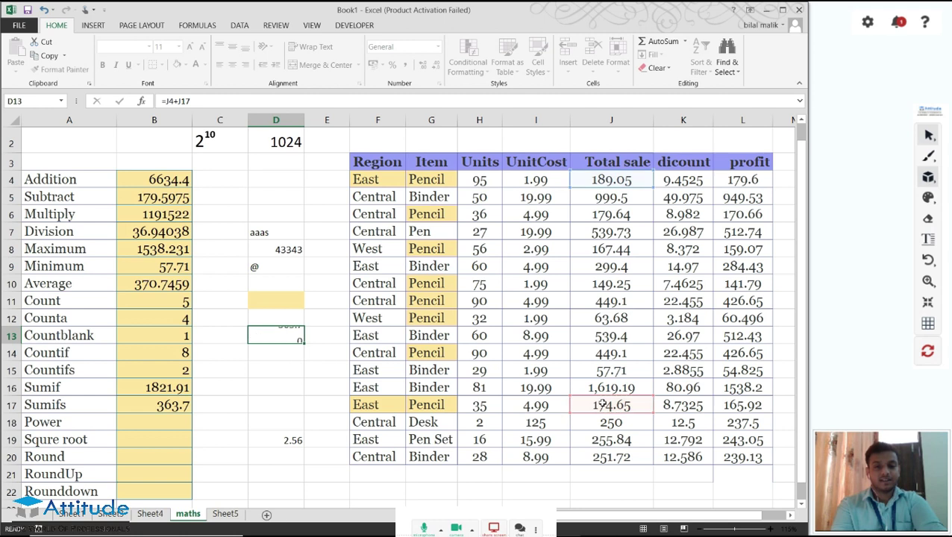
Compare D13's check result with the Sumifs value in B17
click(266, 330)
click(176, 407)
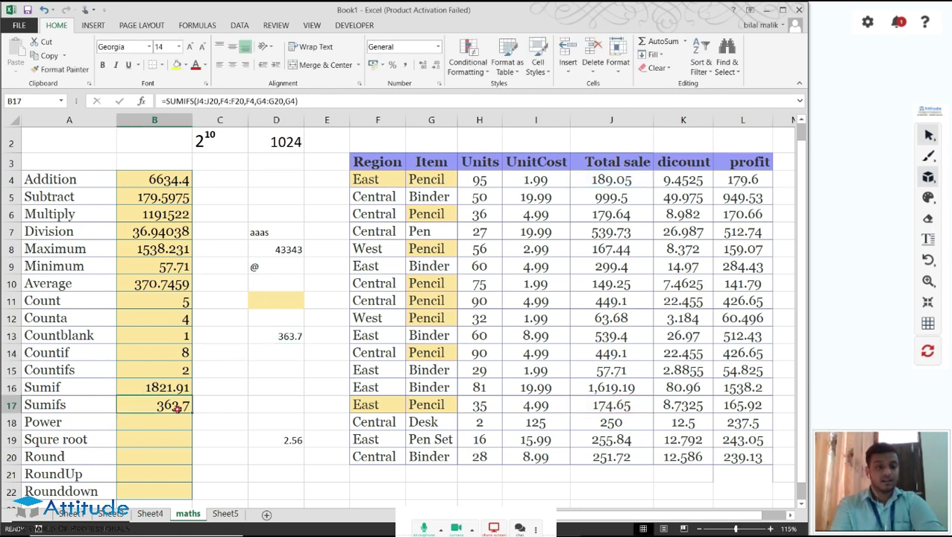
key(Return)
key(Down)
key(Down)
key(Down)
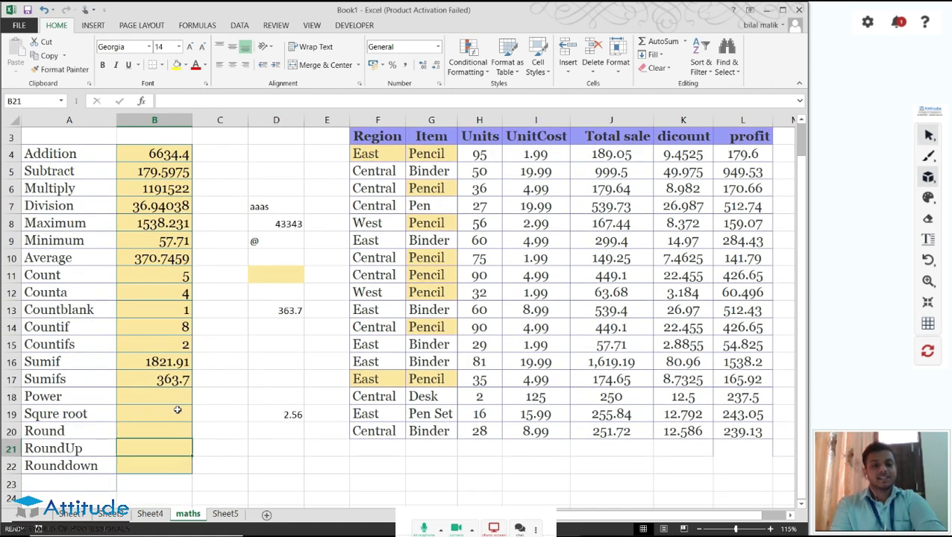
key(Up)
key(Up)
key(Up)
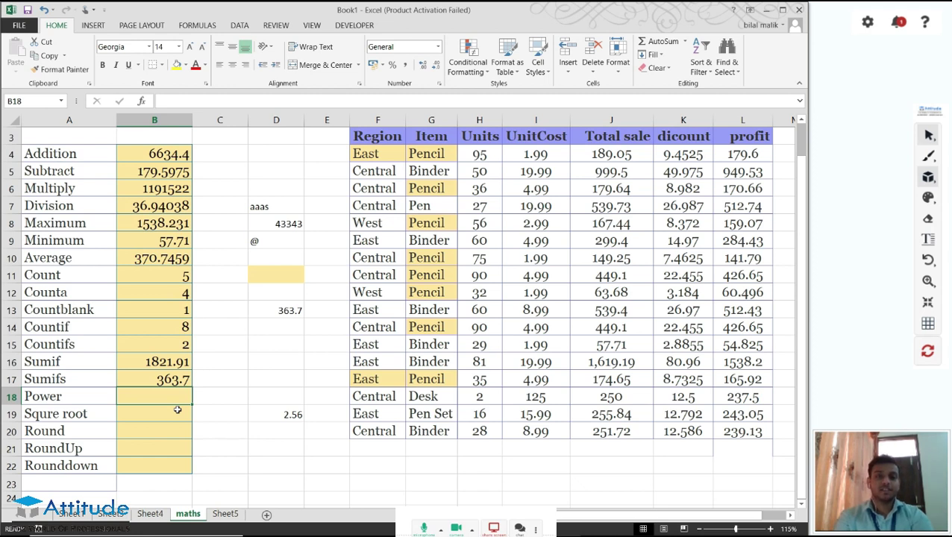
key(Up)
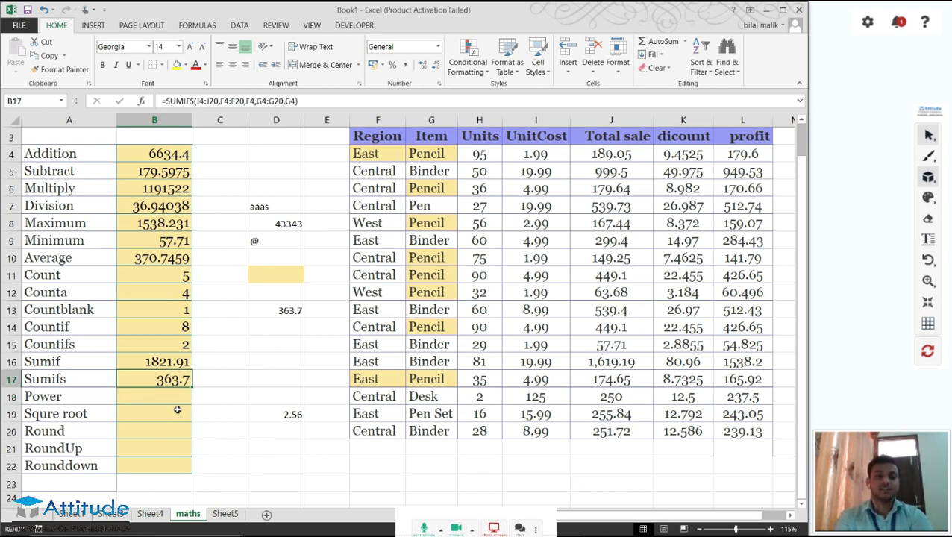
key(Up)
key(Up)
key(Up)
key(Up)
key(Up)
key(Down)
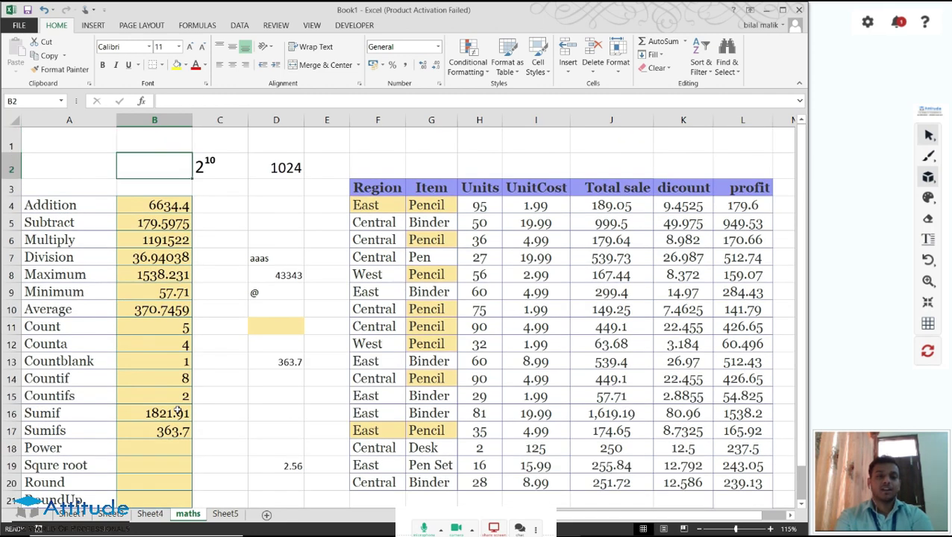
Inspect D2's repeated-multiplication formula =2*2*…*2, which gives 1024 for 2 to the 10
key(Right)
key(Right)
key(Left)
key(Right)
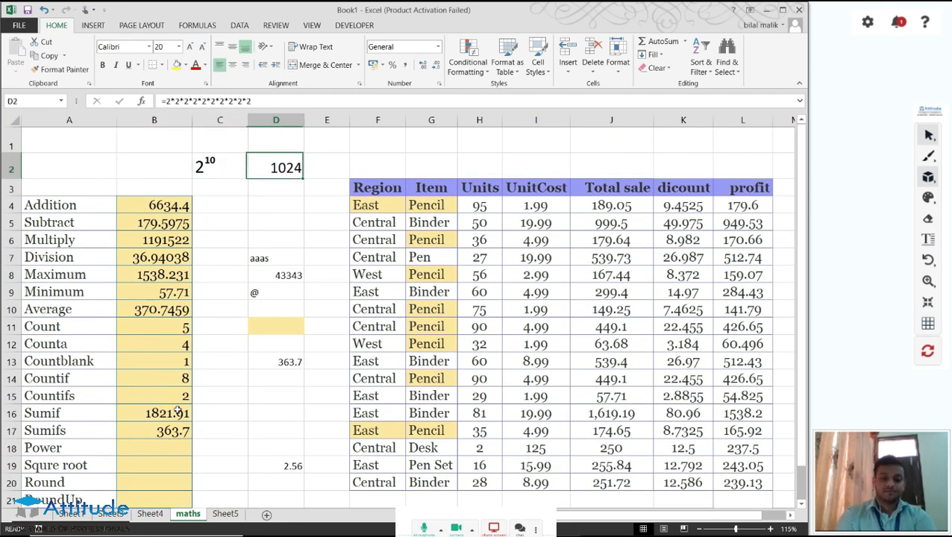
key(Left)
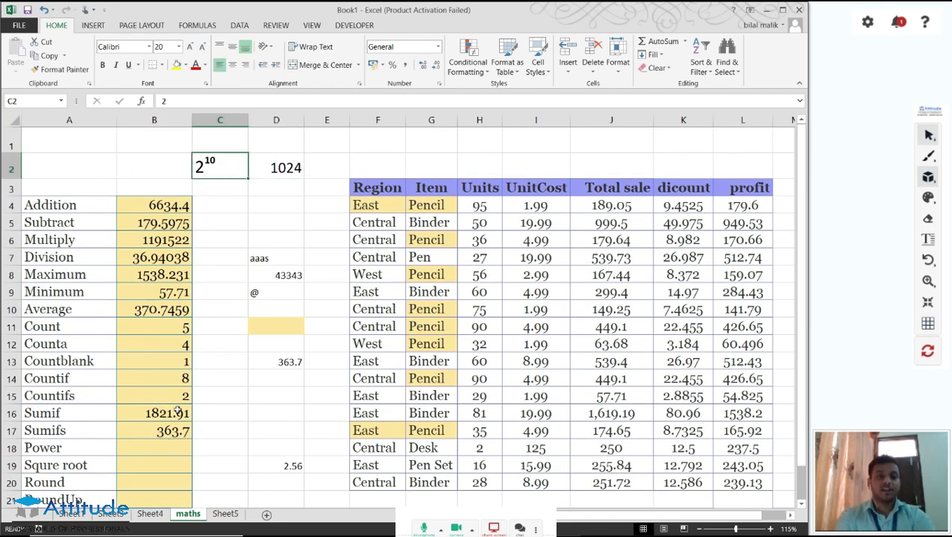
key(Right)
key(F2)
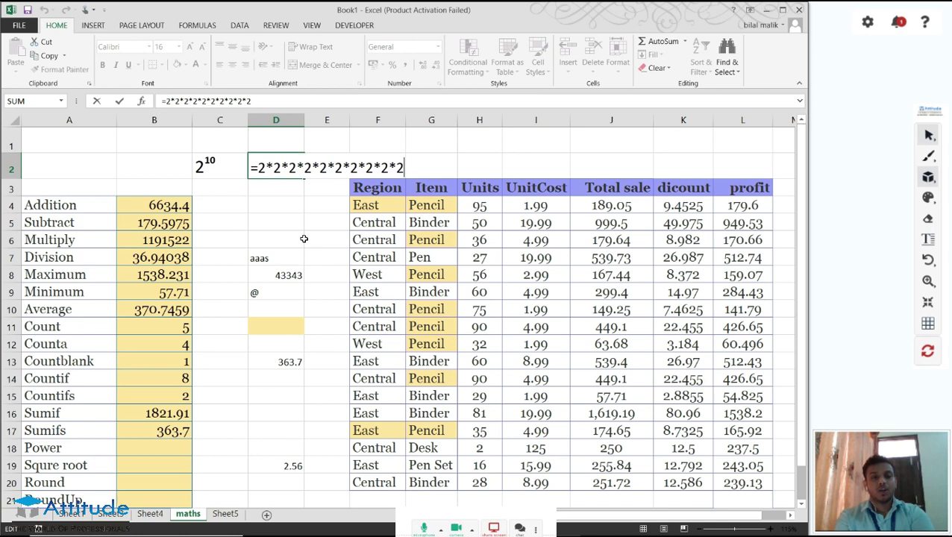
key(Return)
key(Up)
key(Down)
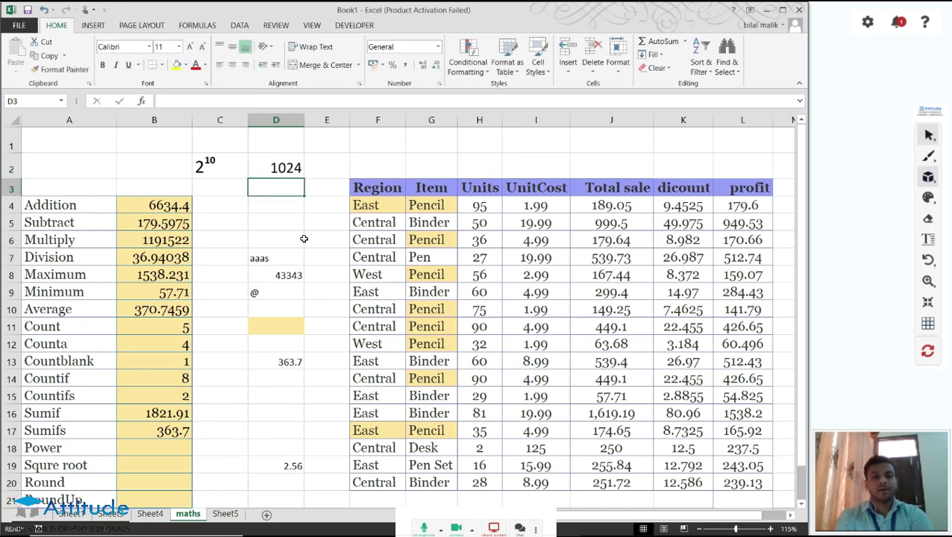
key(Left)
key(Up)
key(Right)
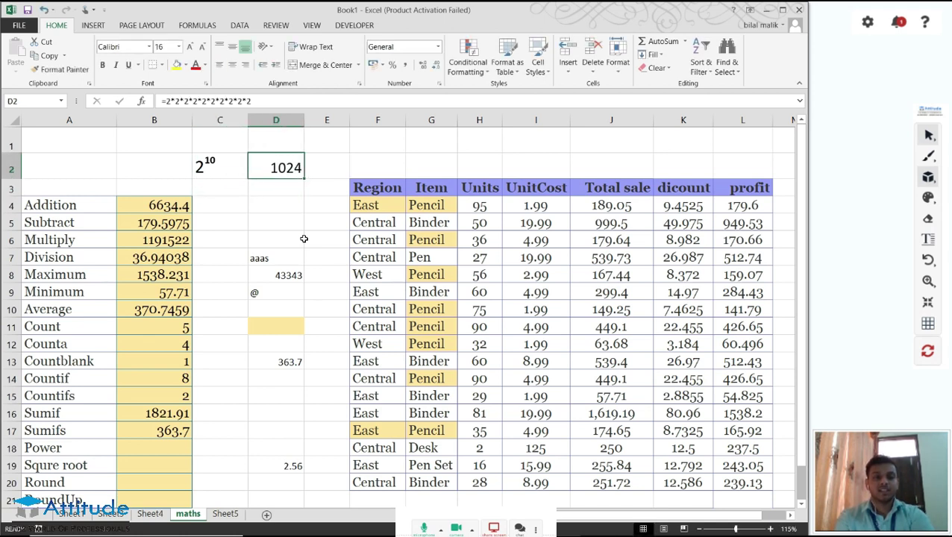
key(F2)
key(Return)
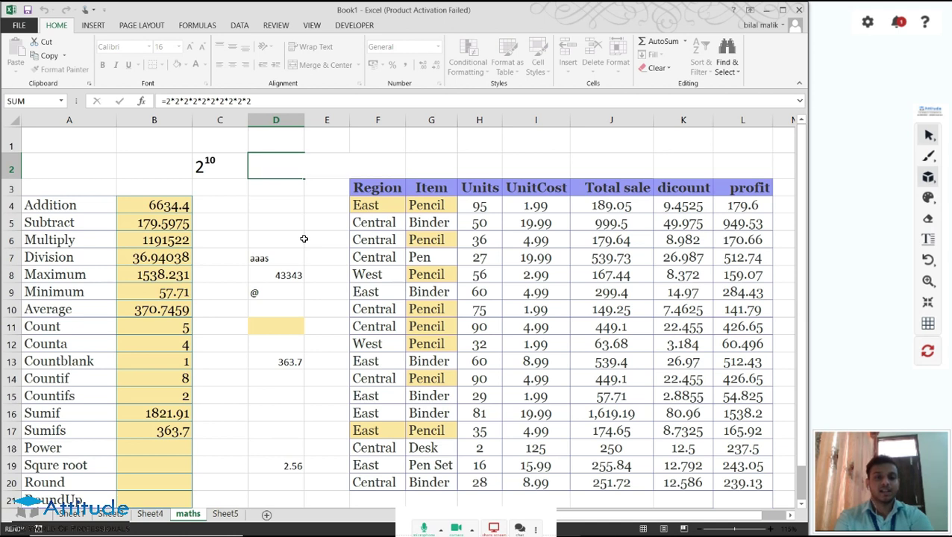
key(Left)
key(Up)
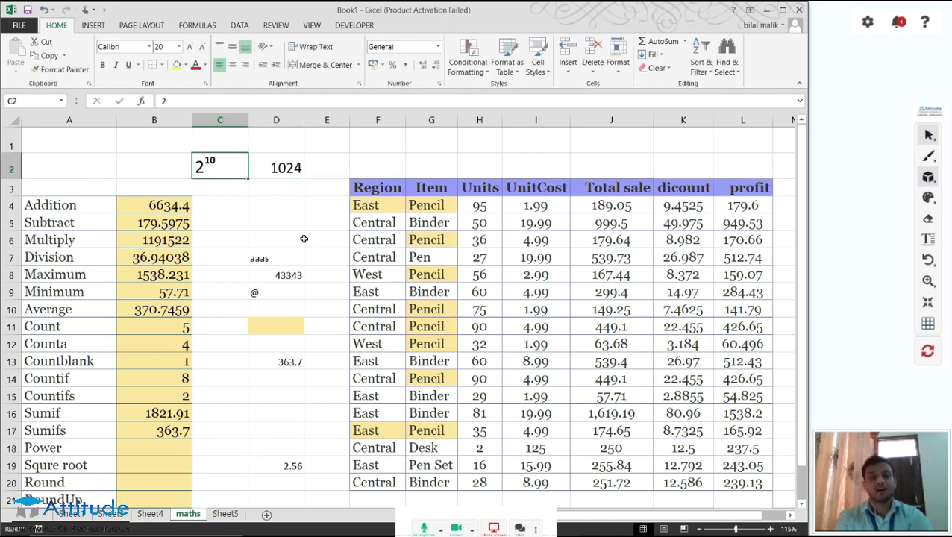
Extend D2's formula to eleven multiplied 2s giving 2048, then begin =POWER( in B18
key(Right)
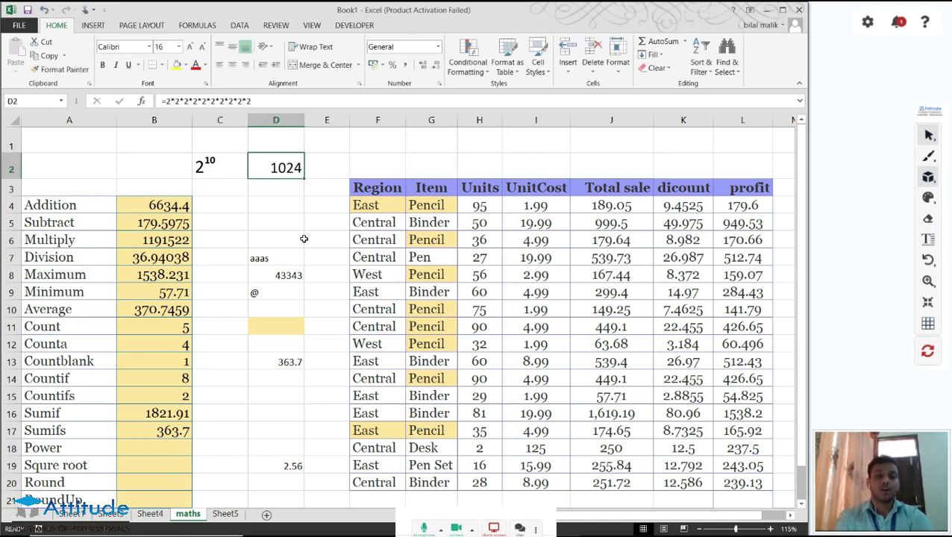
key(F2)
text(*2*2*2)
key(BackSpace)
key(BackSpace)
key(BackSpace)
key(BackSpace)
key(Return)
key(Down)
key(Down)
key(Down)
key(Down)
key(Down)
key(Down)
key(Down)
key(Left)
key(Left)
key(Up)
key(Up)
key(Up)
key(Up)
key(Up)
text(=)
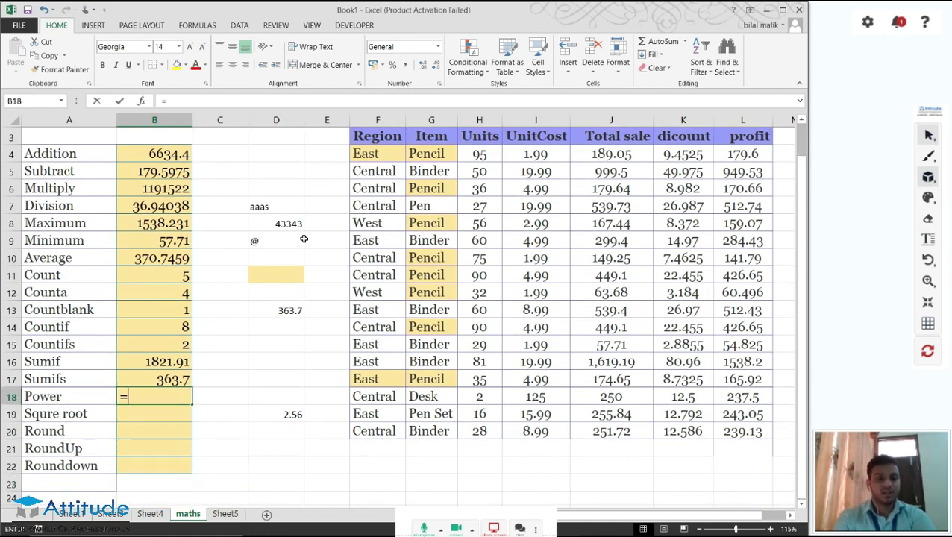
text(POWER()
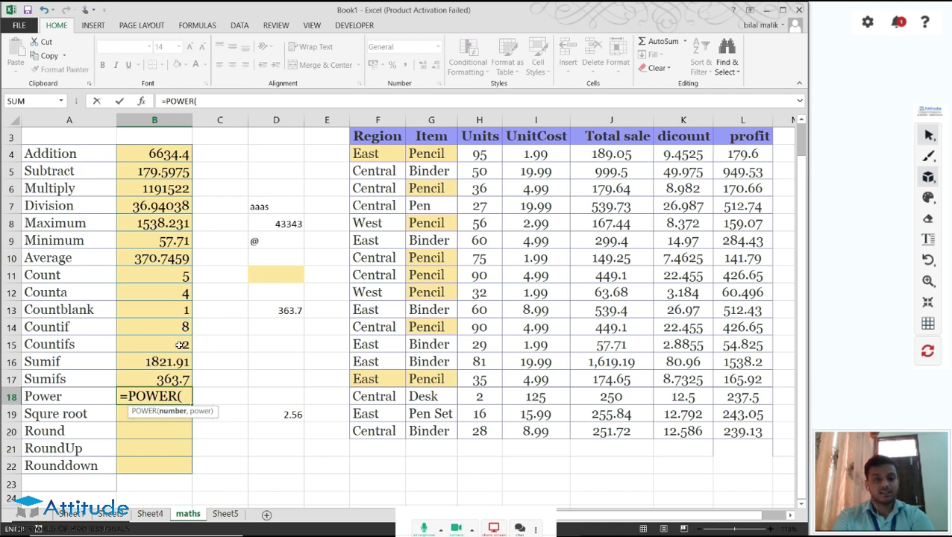
Complete B18 as =POWER(2,15) so it shows 32768
text(2)
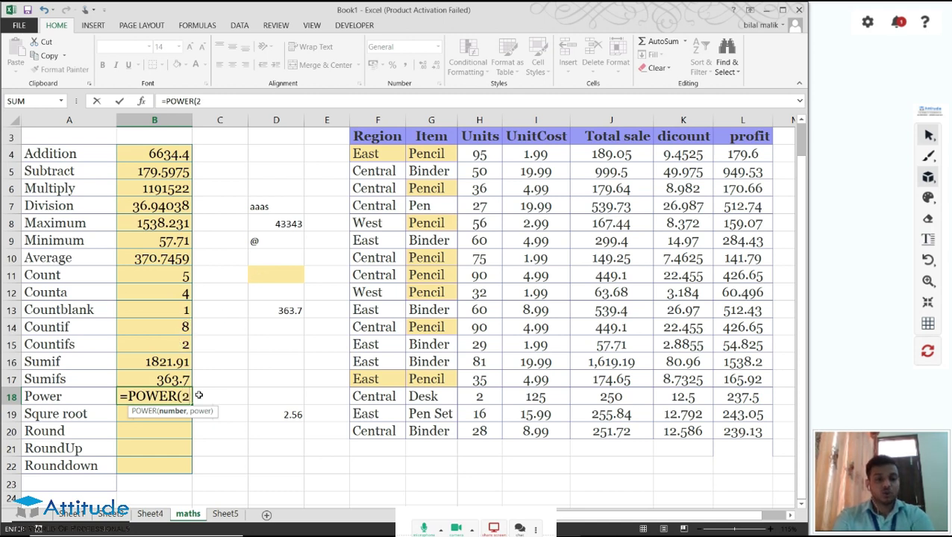
text(,)
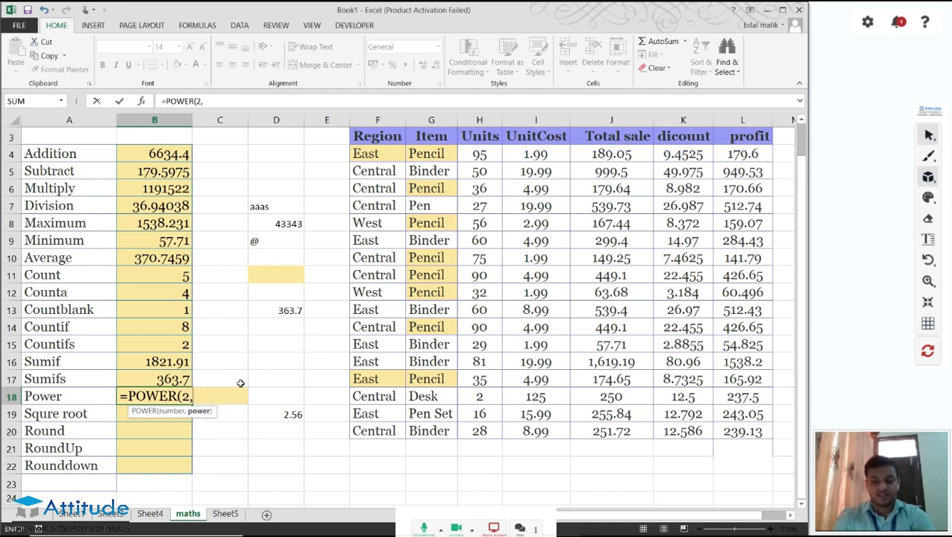
text(15)
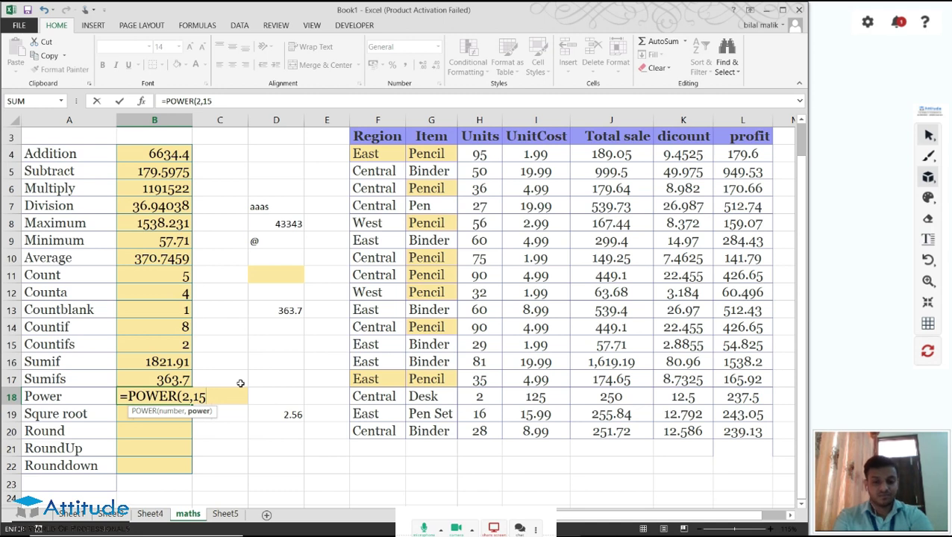
text())
key(Return)
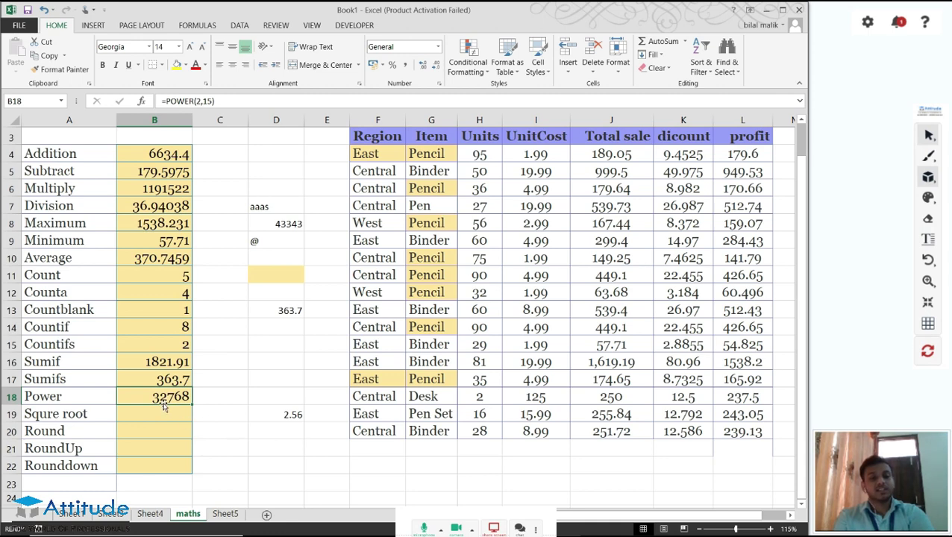
scroll(164, 406, up, 1)
scroll(172, 403, down, 5)
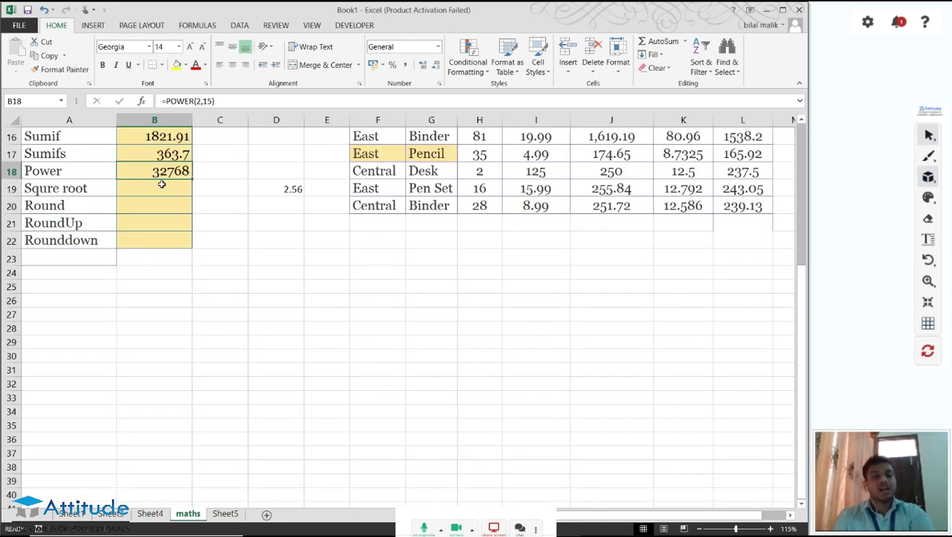
Enter =SQRT(B18) in B19, giving 181.0193
click(161, 185)
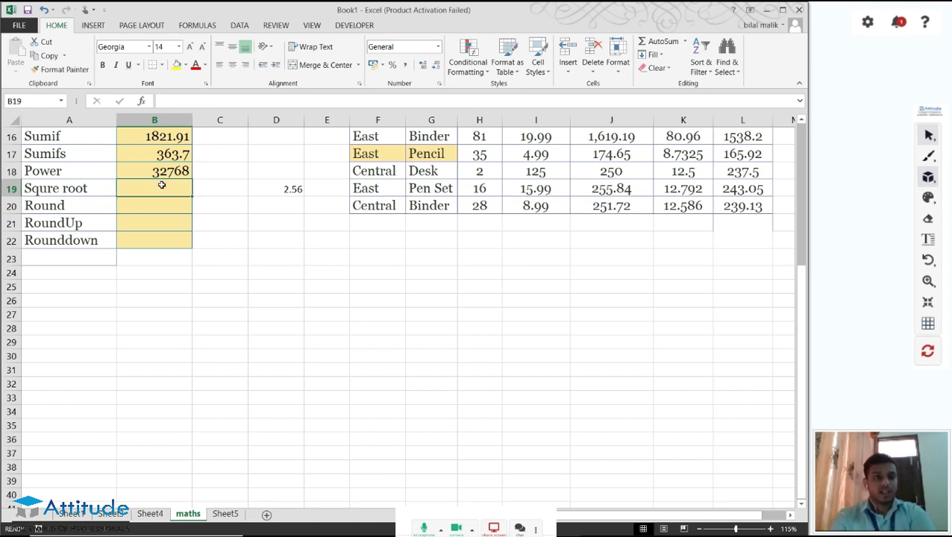
text(=SQRT()
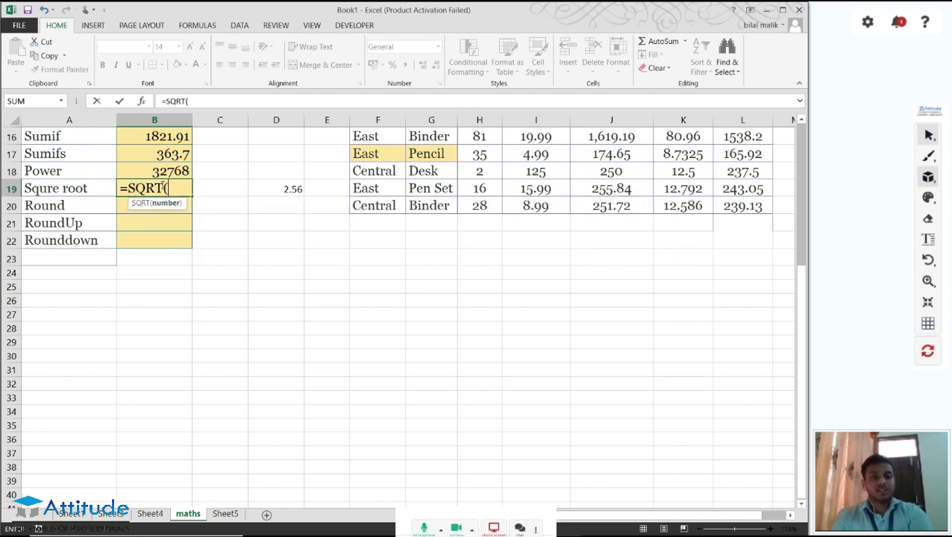
click(180, 172)
text())
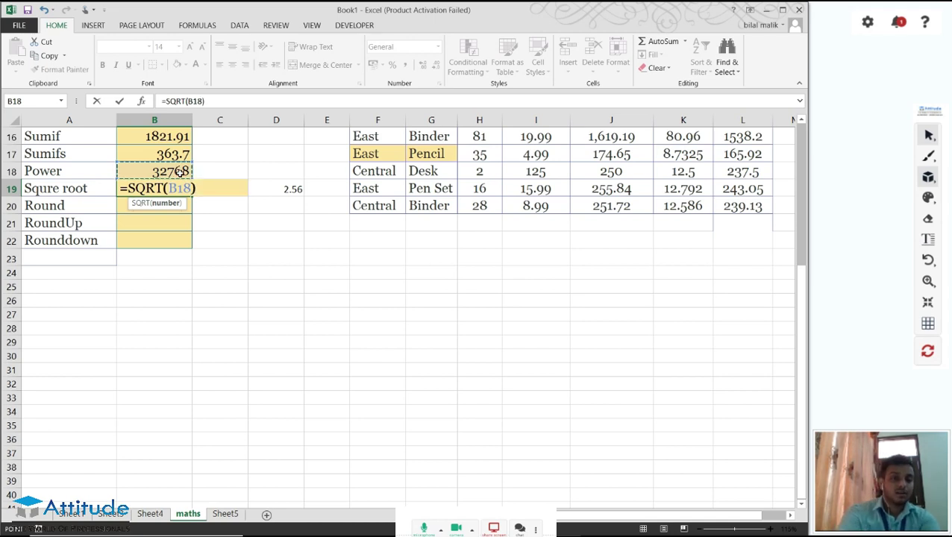
key(Return)
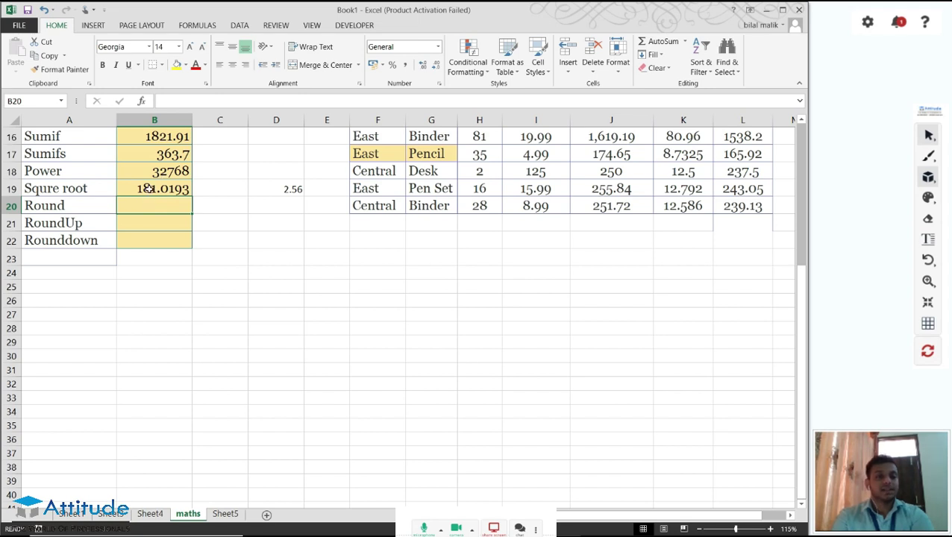
key(Down)
key(Down)
key(Down)
key(Down)
key(Down)
key(Up)
key(Up)
key(Up)
key(Up)
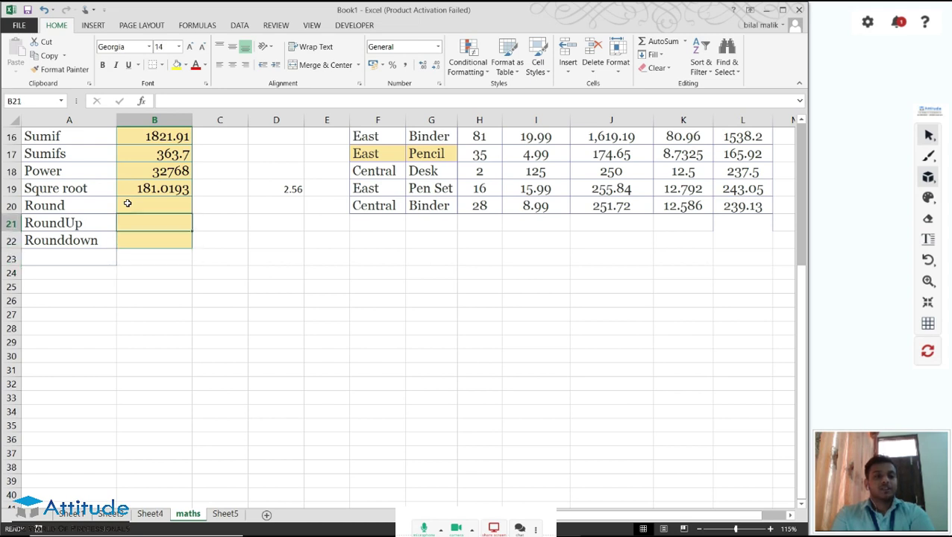
key(Left)
key(Up)
key(Down)
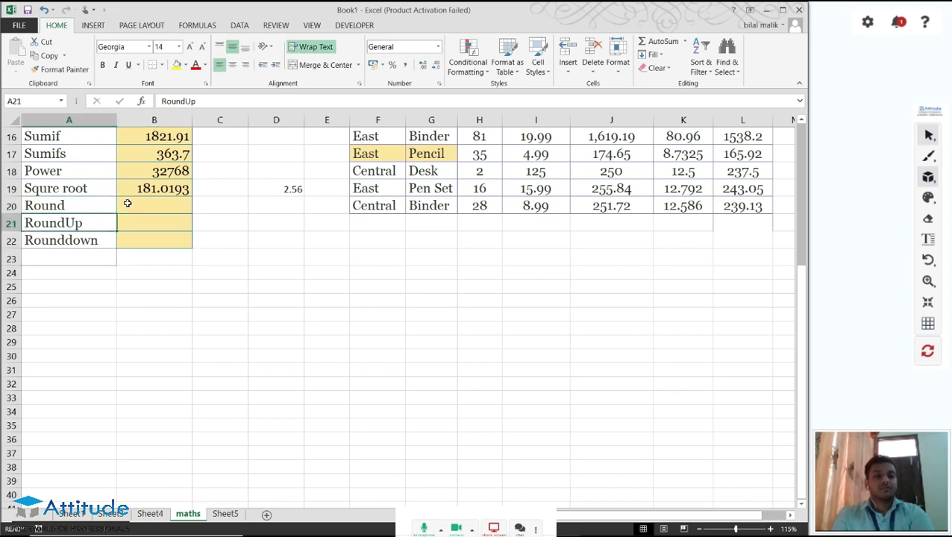
key(Up)
key(Right)
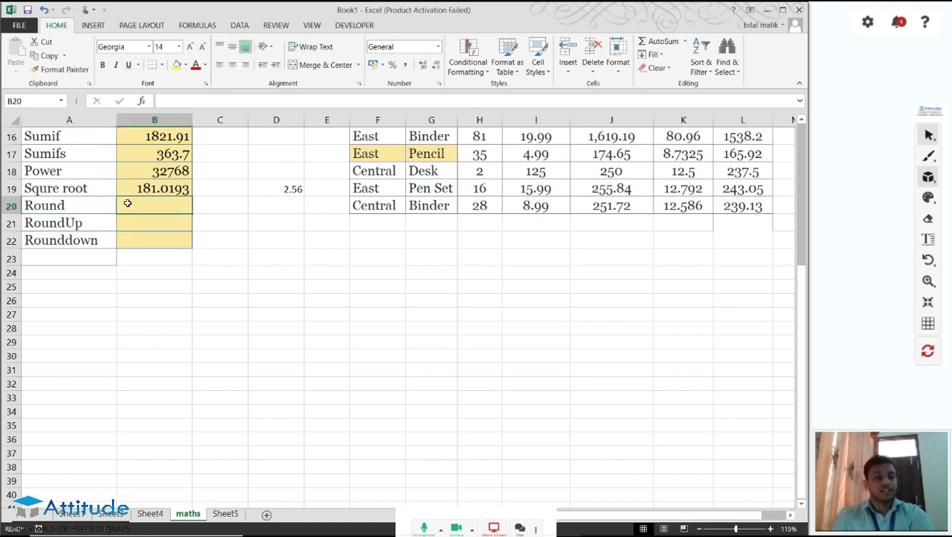
key(Up)
key(Down)
key(Left)
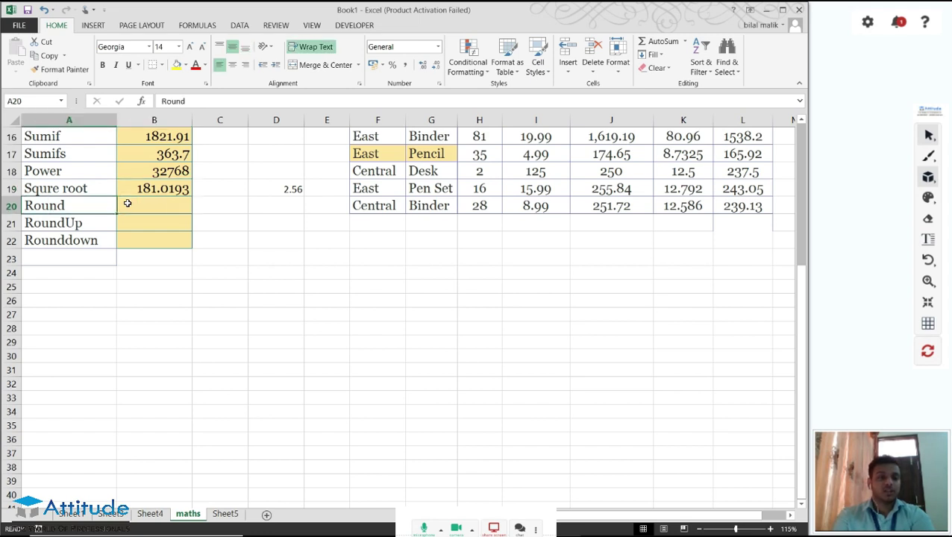
key(Right)
key(Up)
key(Right)
key(Down)
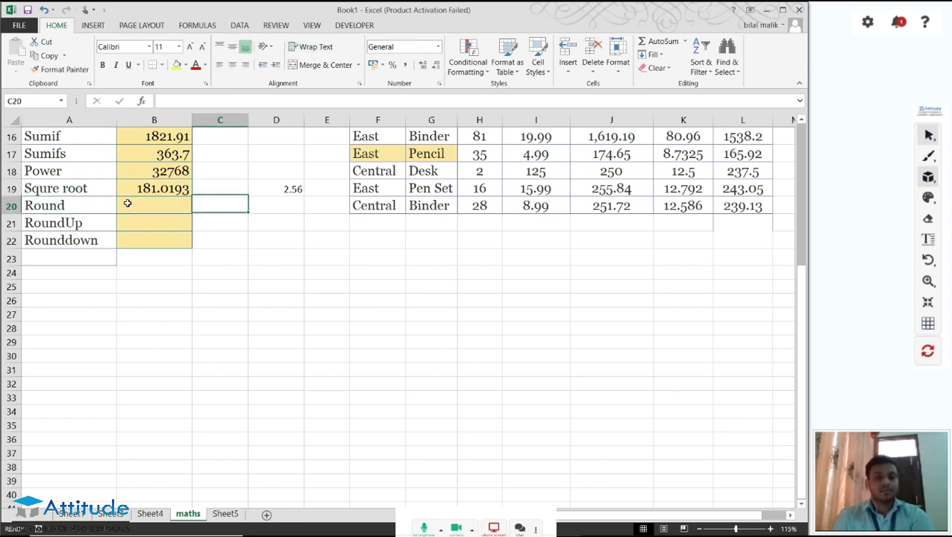
key(Right)
key(Up)
key(Up)
key(Left)
key(Up)
key(Left)
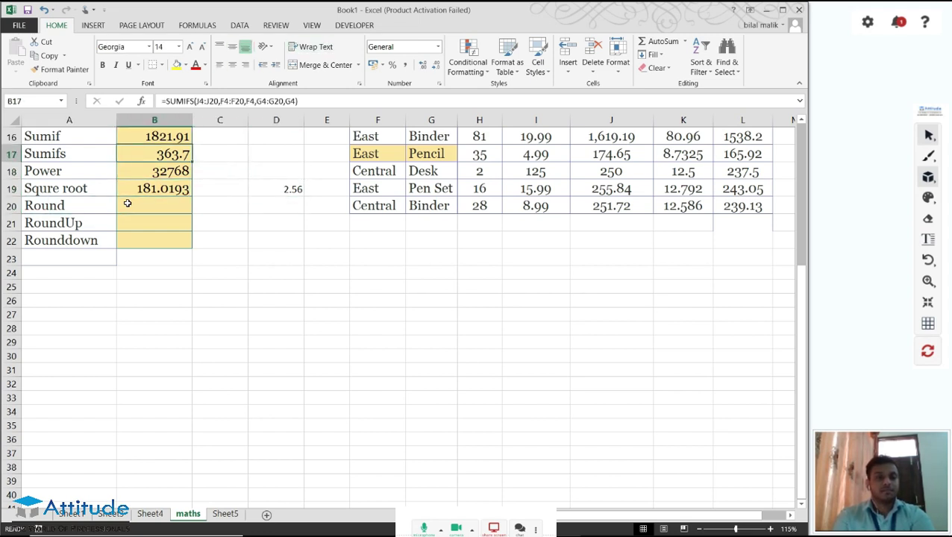
key(Down)
key(Up)
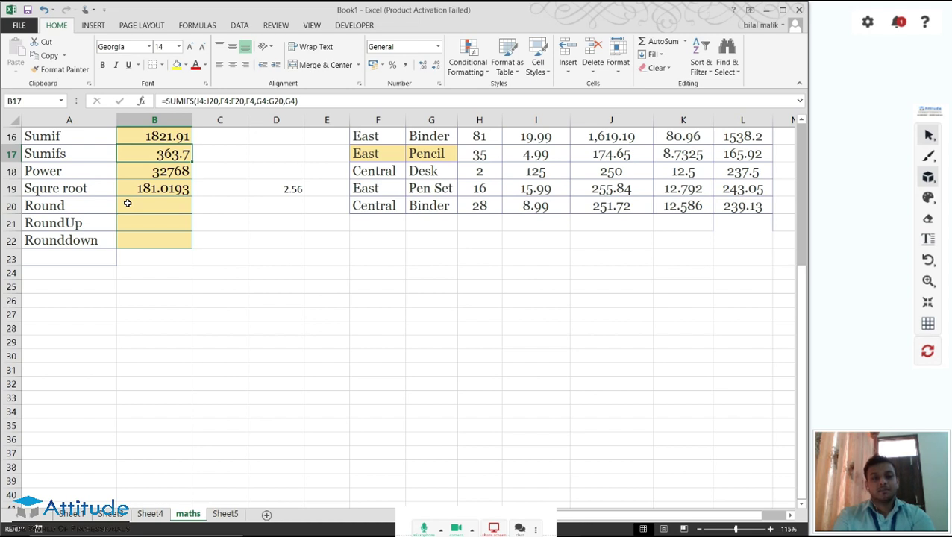
key(Down)
key(Up)
key(Down)
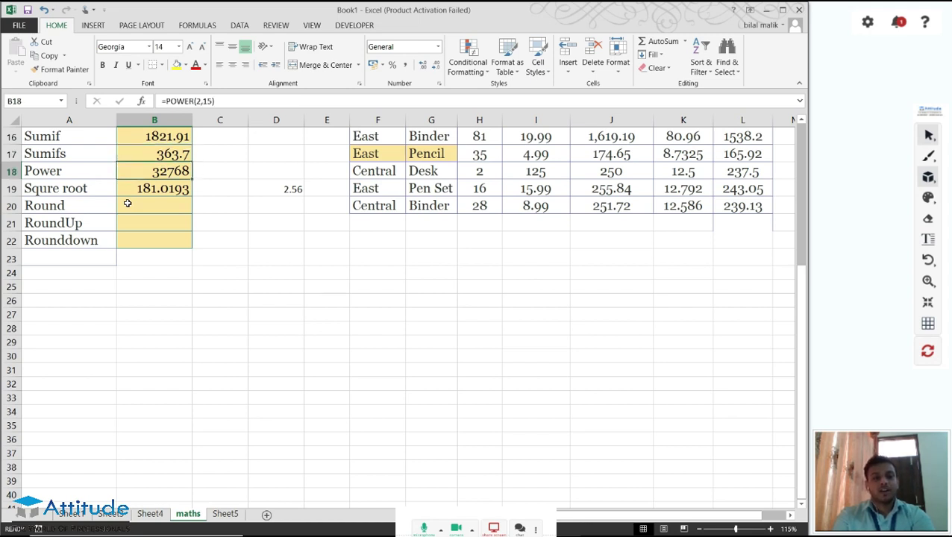
key(Up)
key(Down)
key(Down)
key(Down)
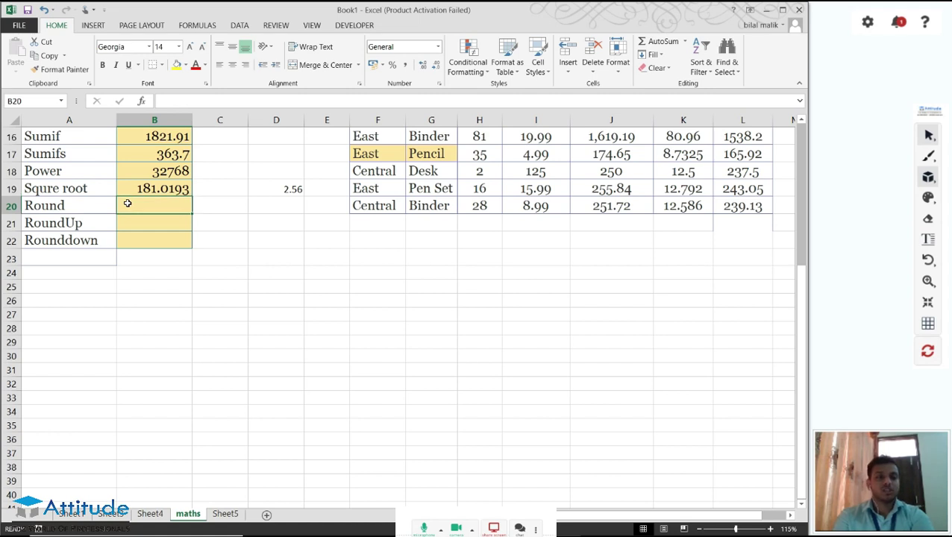
key(Right)
key(Up)
key(Up)
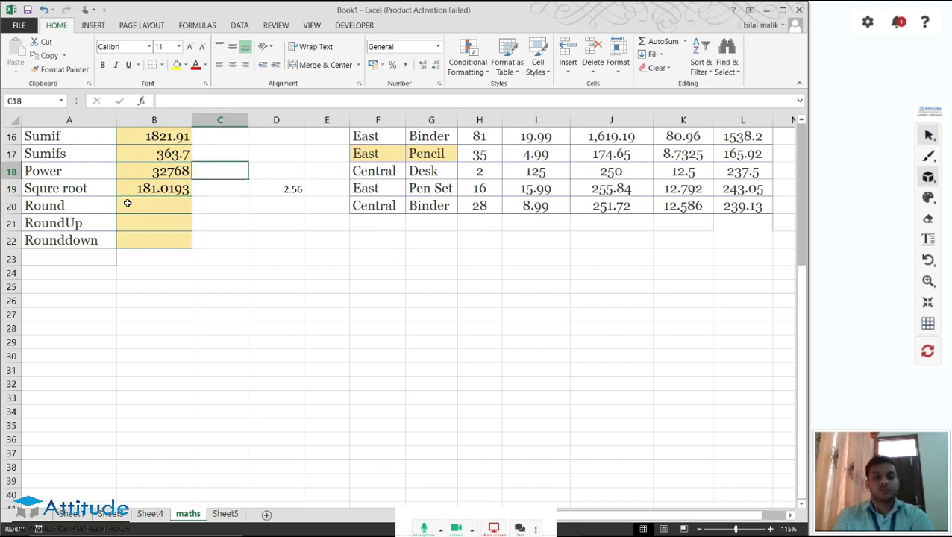
key(Right)
key(Up)
key(Left)
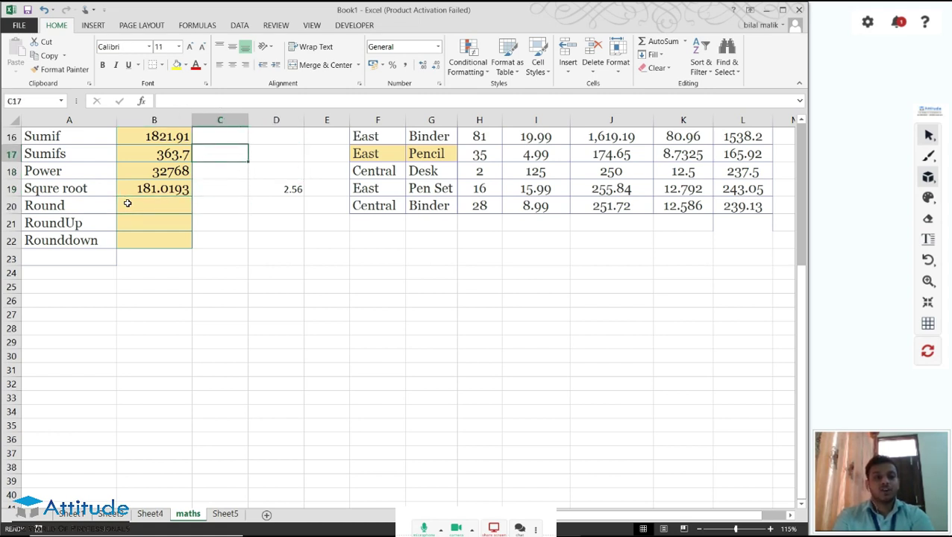
key(Left)
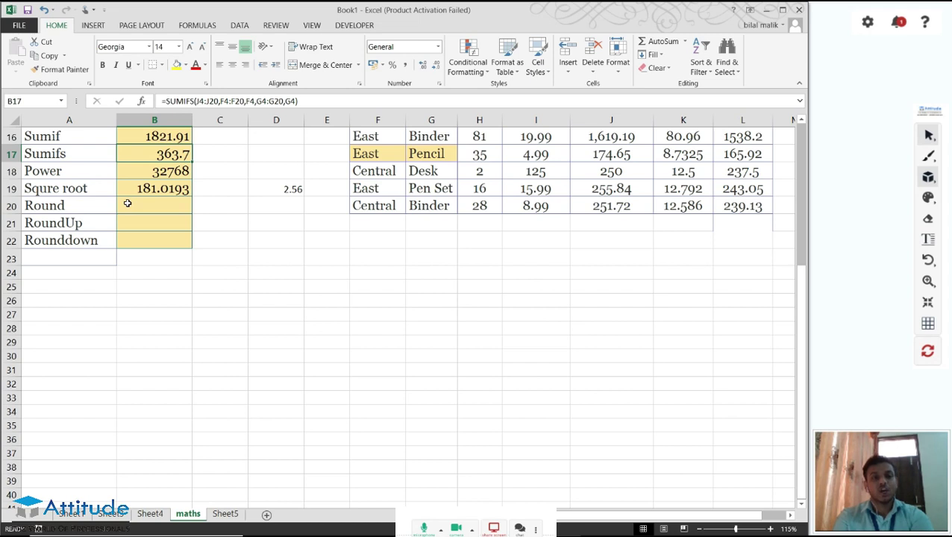
key(Down)
key(Down)
key(Left)
key(Down)
key(Right)
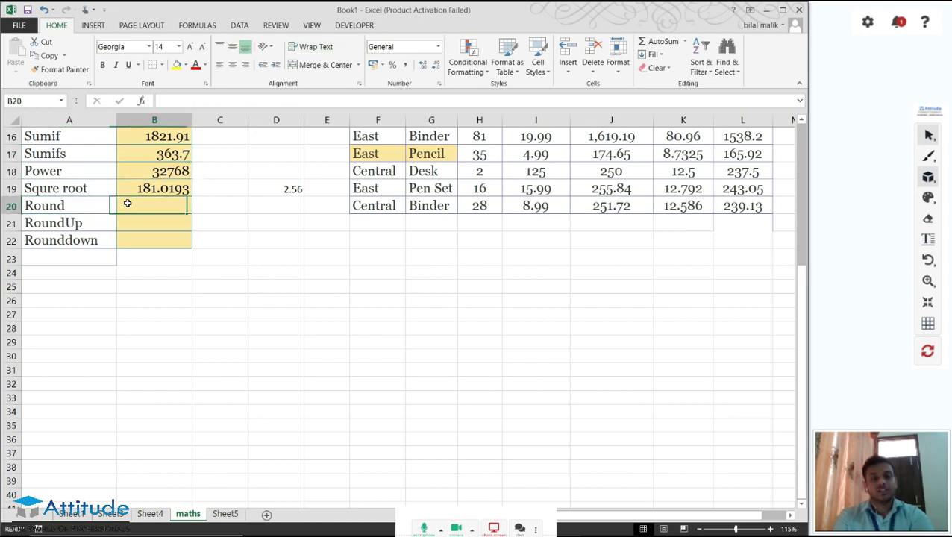
key(Up)
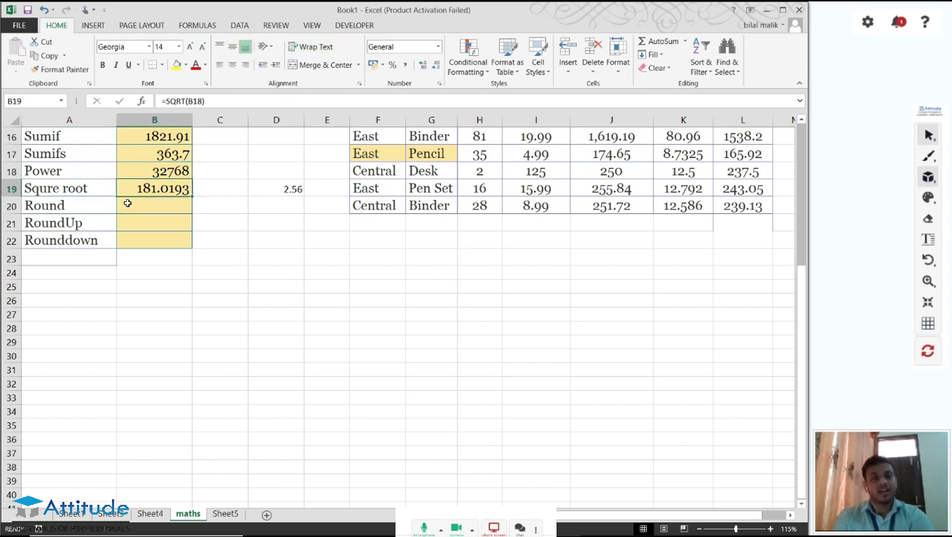
key(Up)
key(Up)
key(Down)
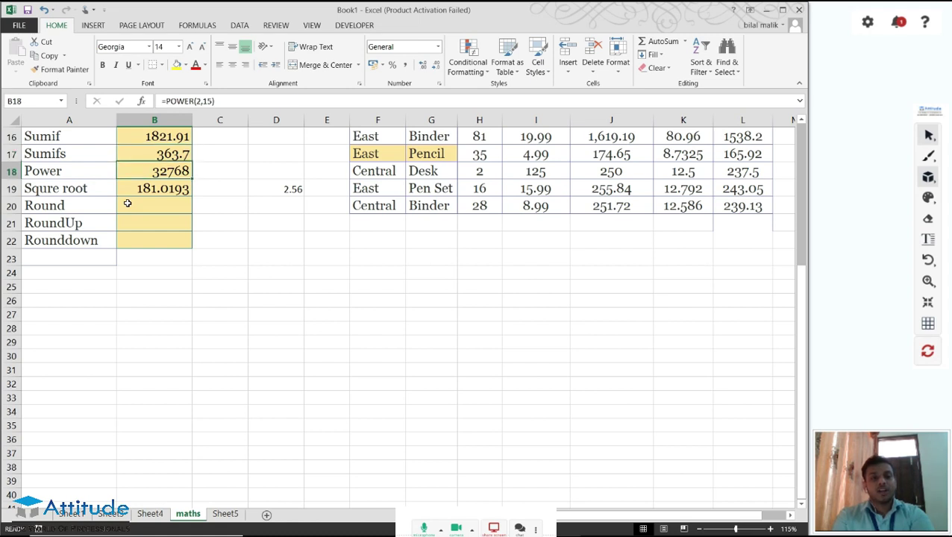
key(Down)
key(Down)
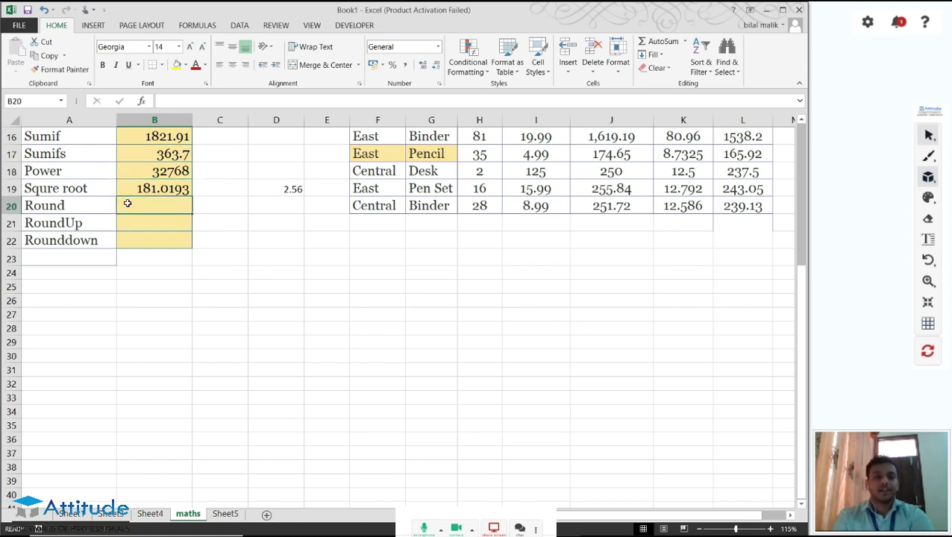
Enter =ROUND(B17,0) in B20 so it shows 364
text(=)
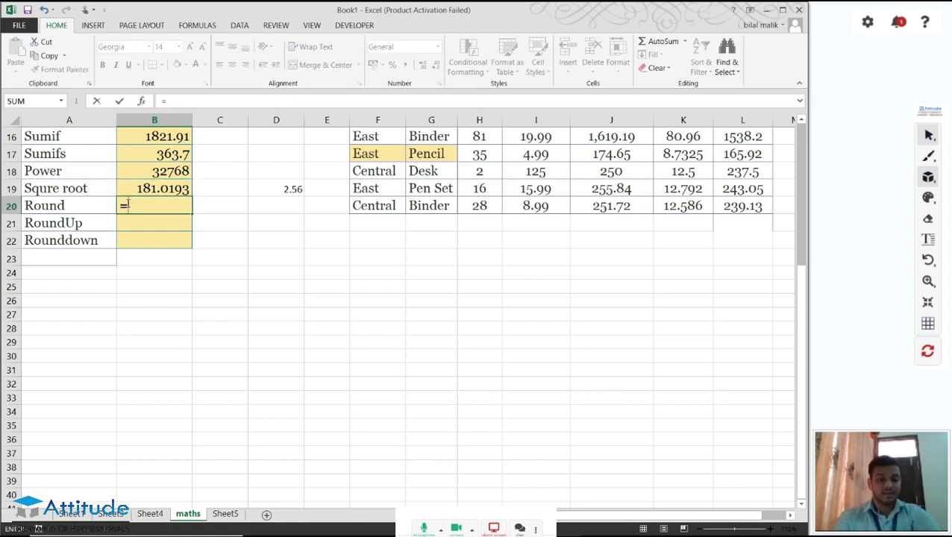
text(ROUND)
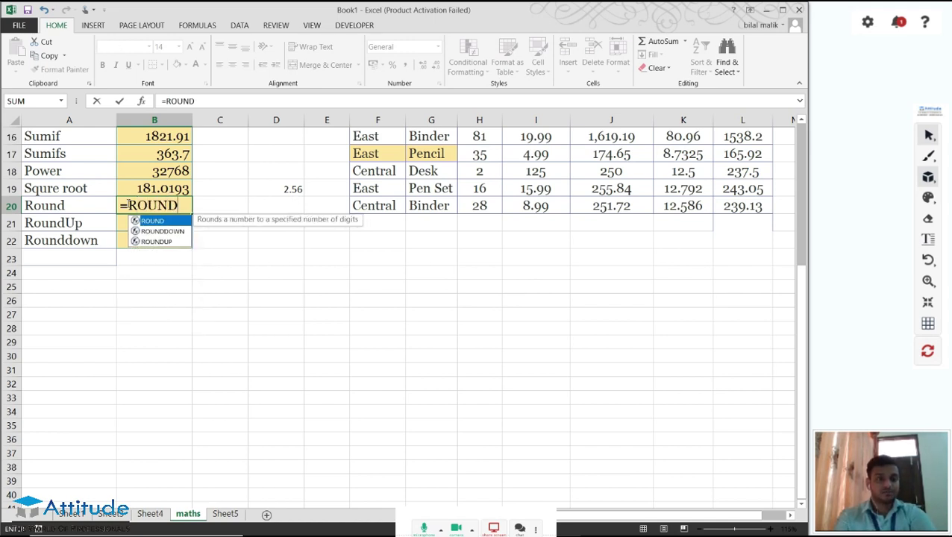
text(()
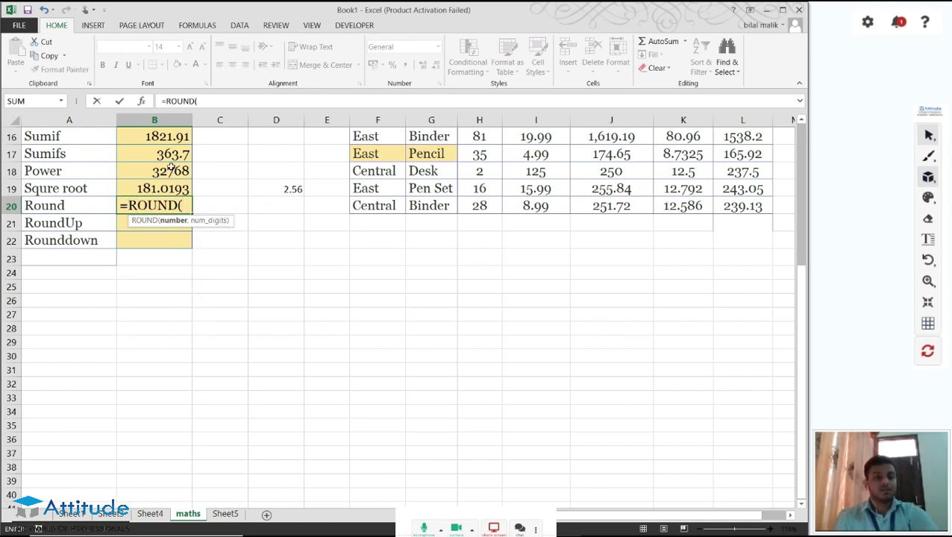
click(169, 155)
text(,)
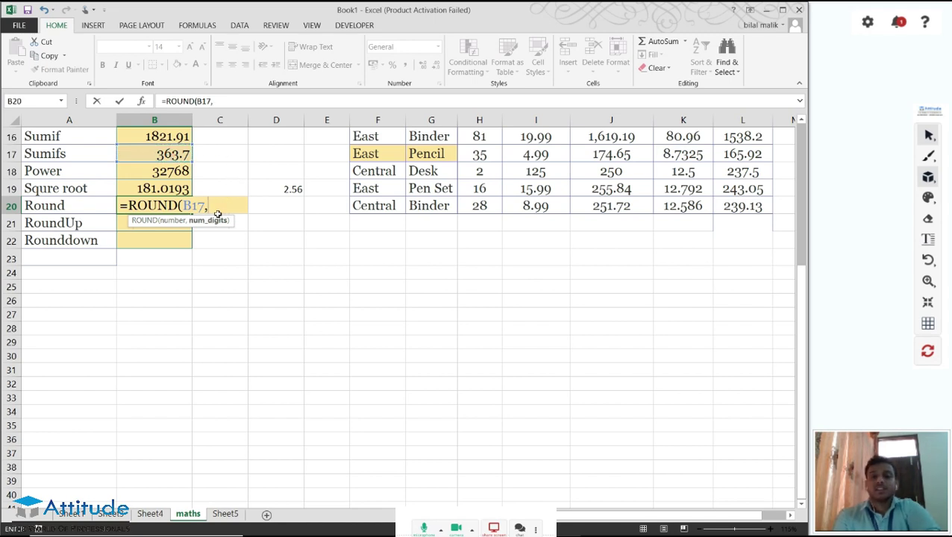
text(0)
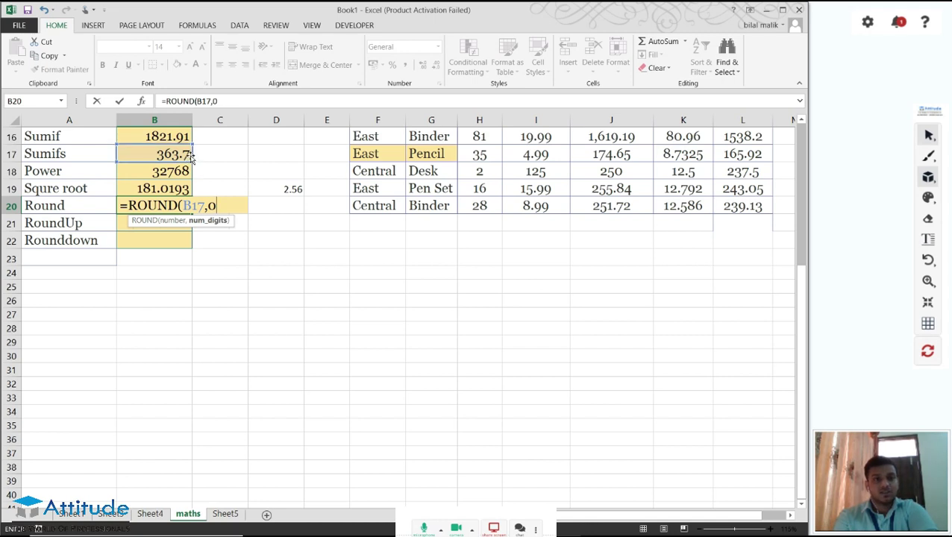
text())
key(BackSpace)
key(BackSpace)
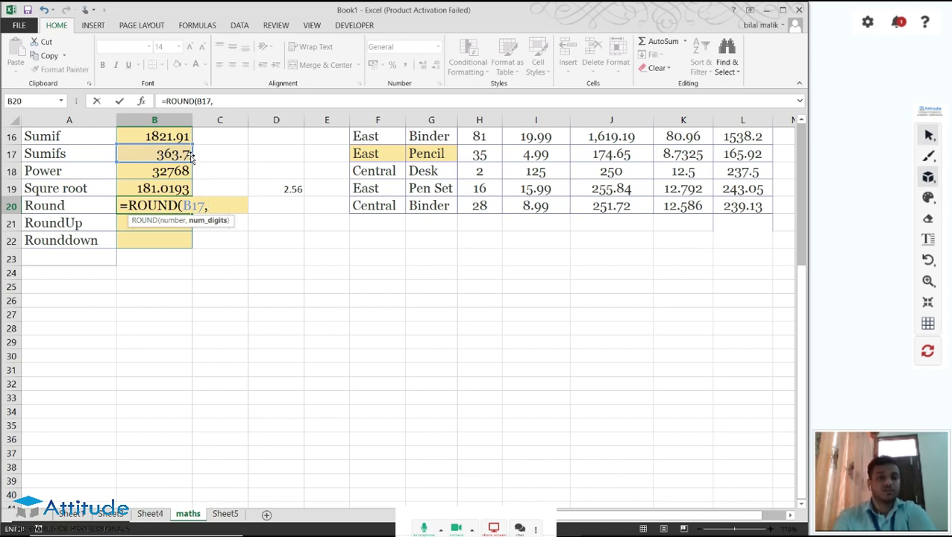
text(0)
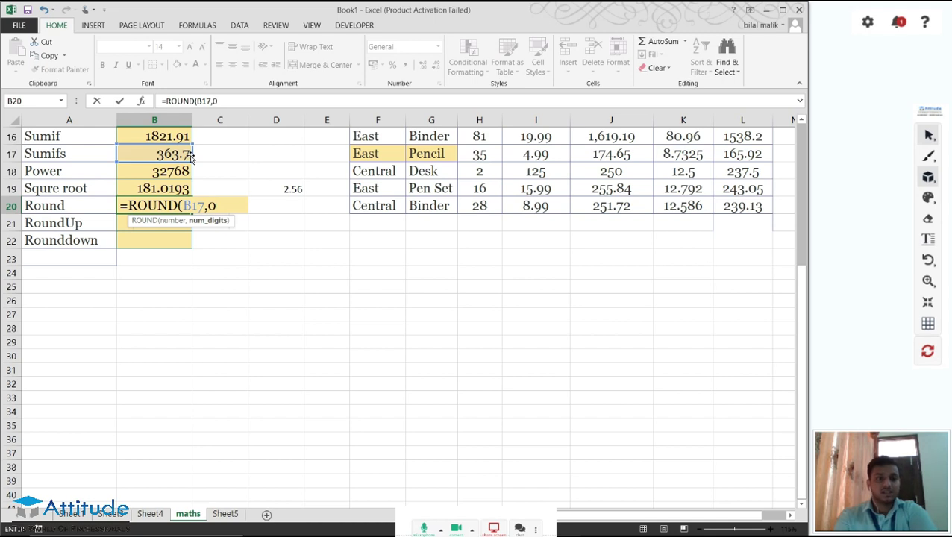
text())
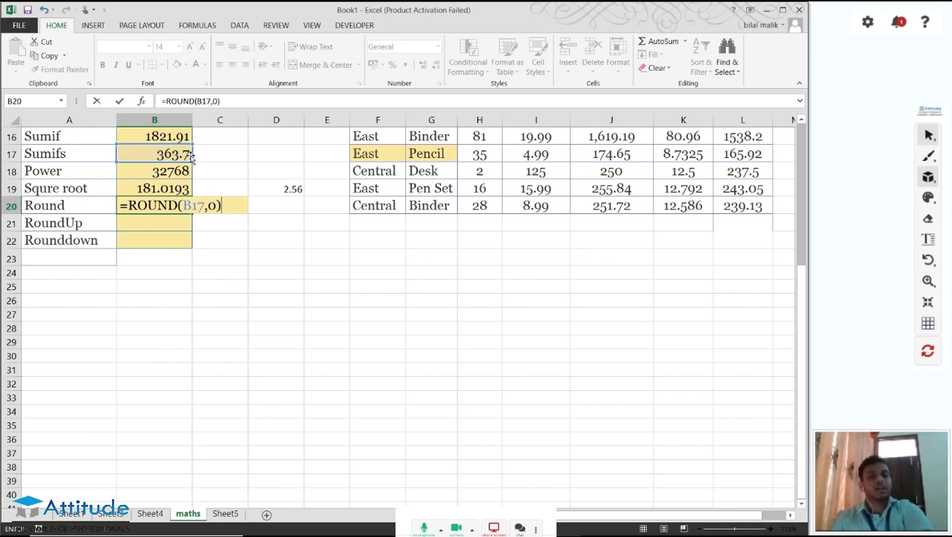
key(Return)
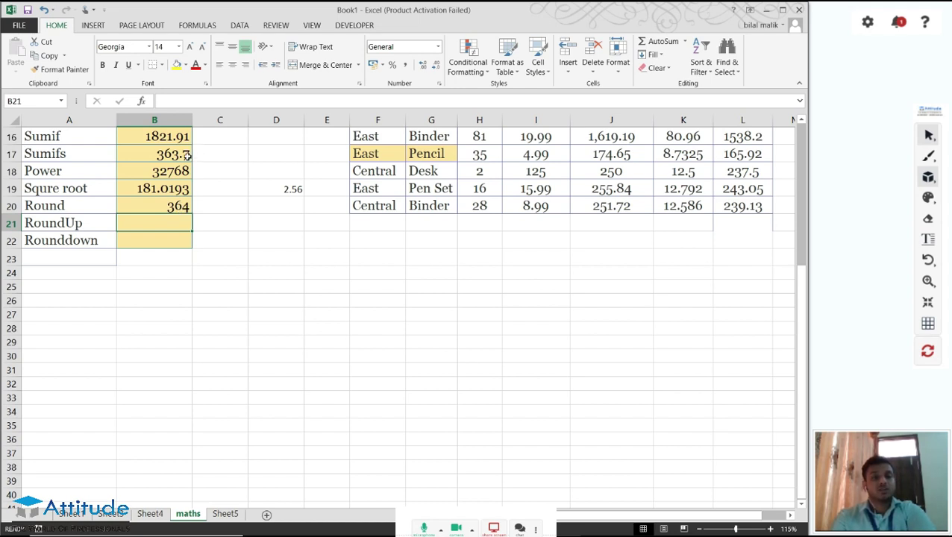
click(185, 207)
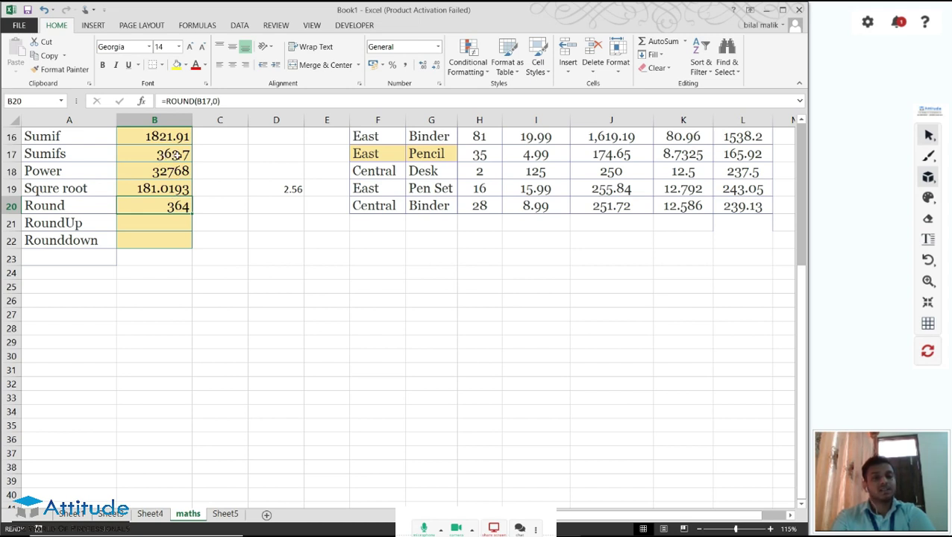
click(152, 224)
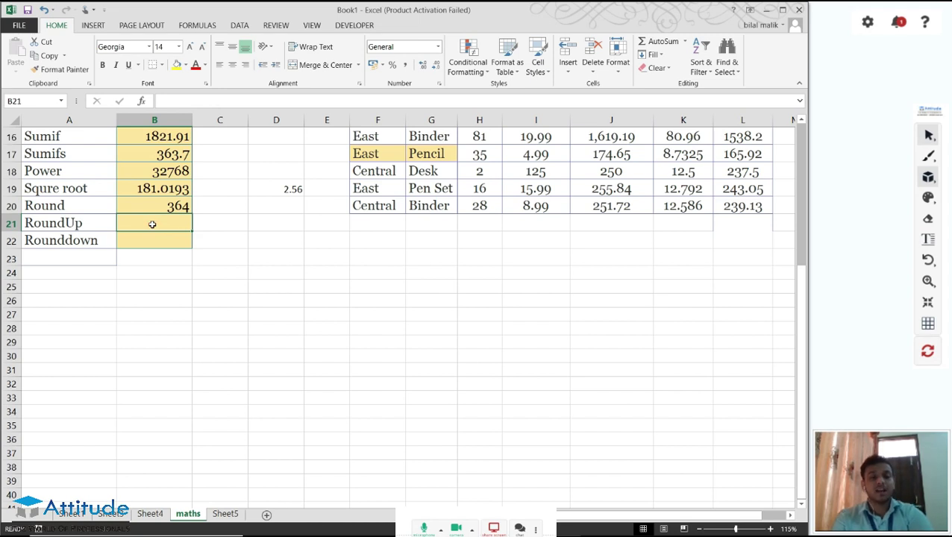
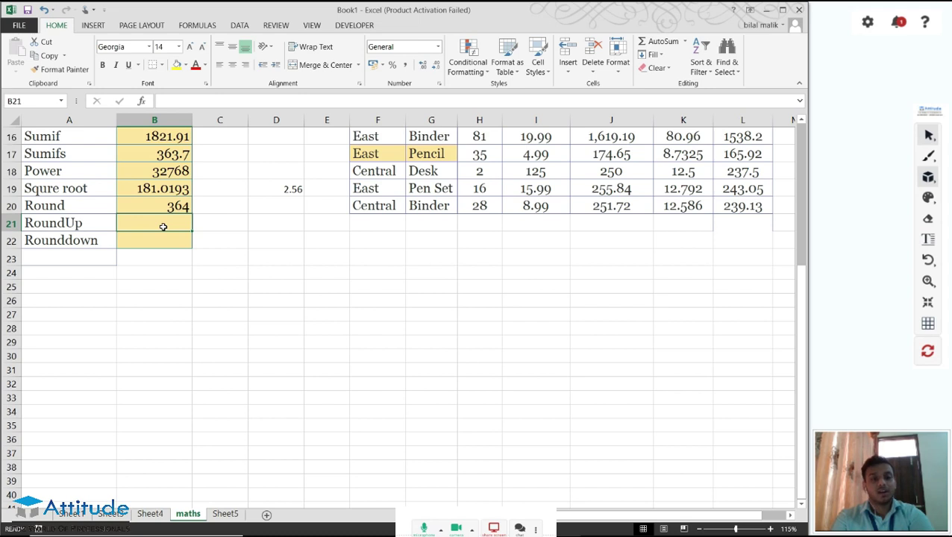
Enter =ROUNDUP(B19,0) in B21 so it shows 182
text(=R)
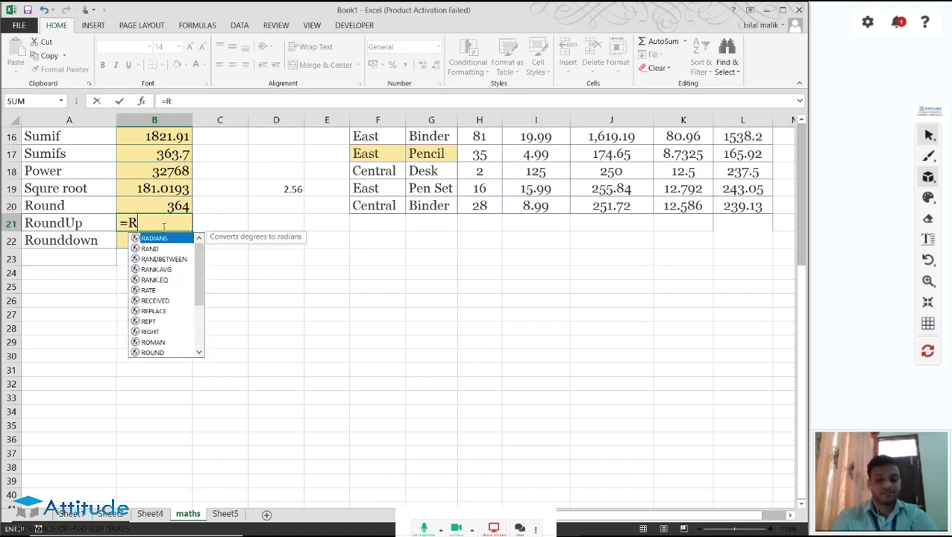
text(OUNDUP)
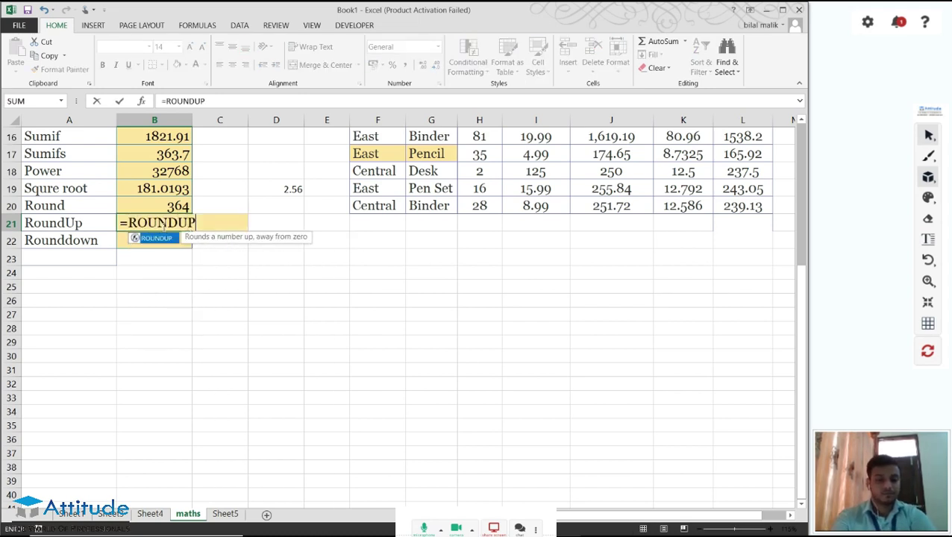
text(()
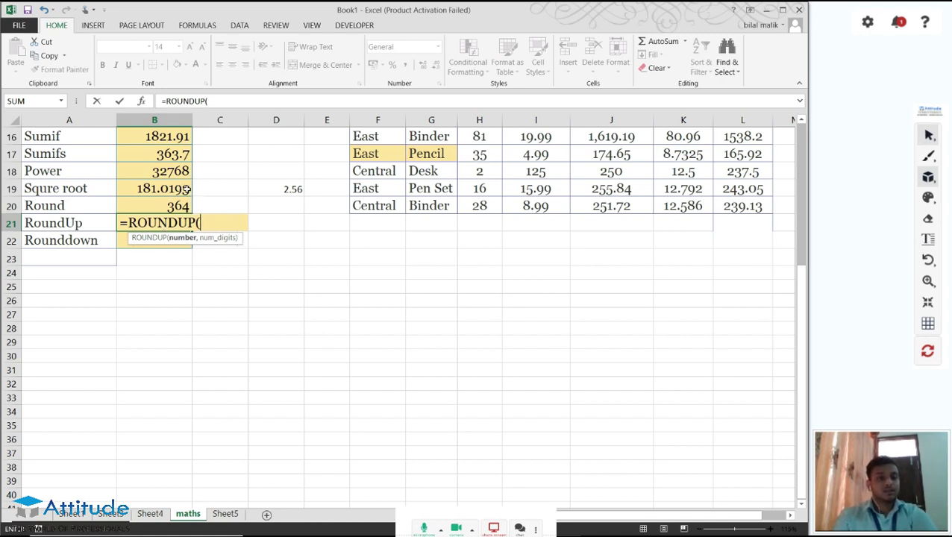
click(169, 188)
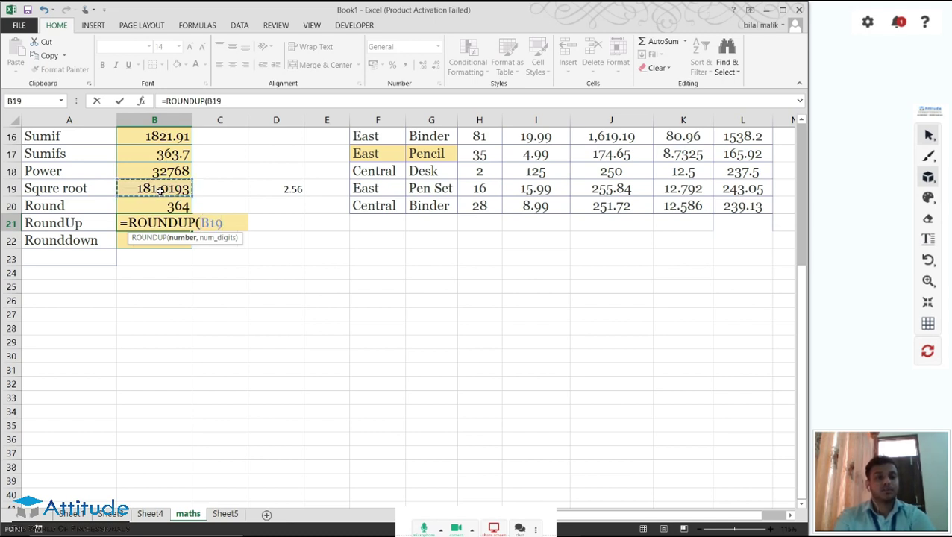
text(,0))
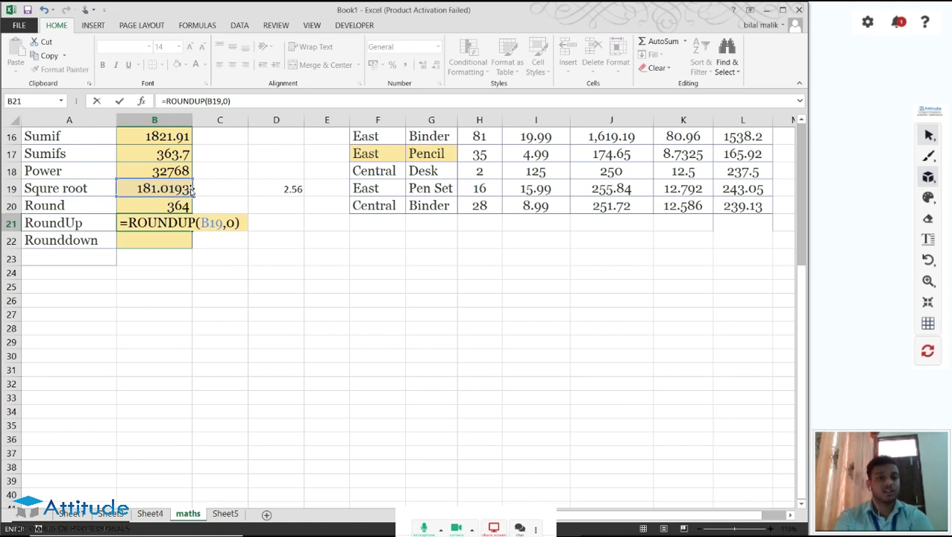
key(Return)
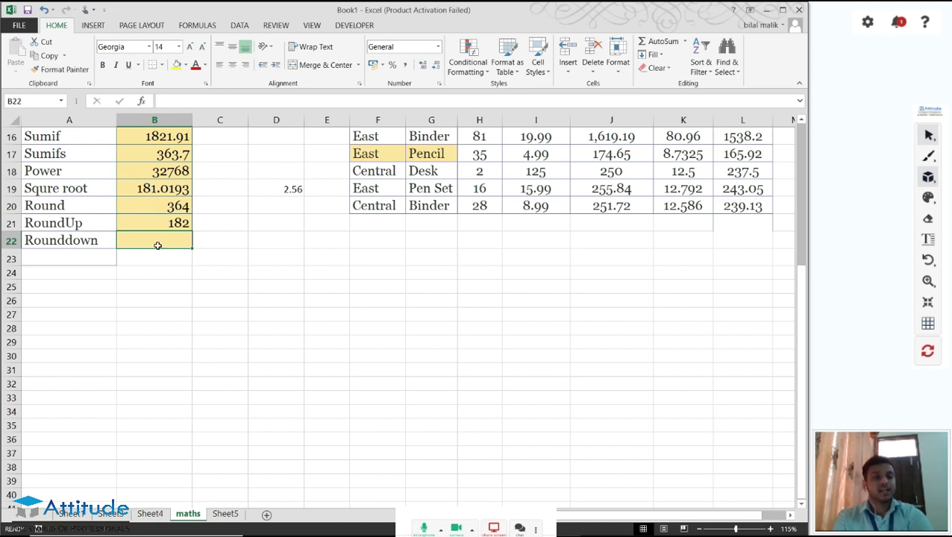
click(159, 137)
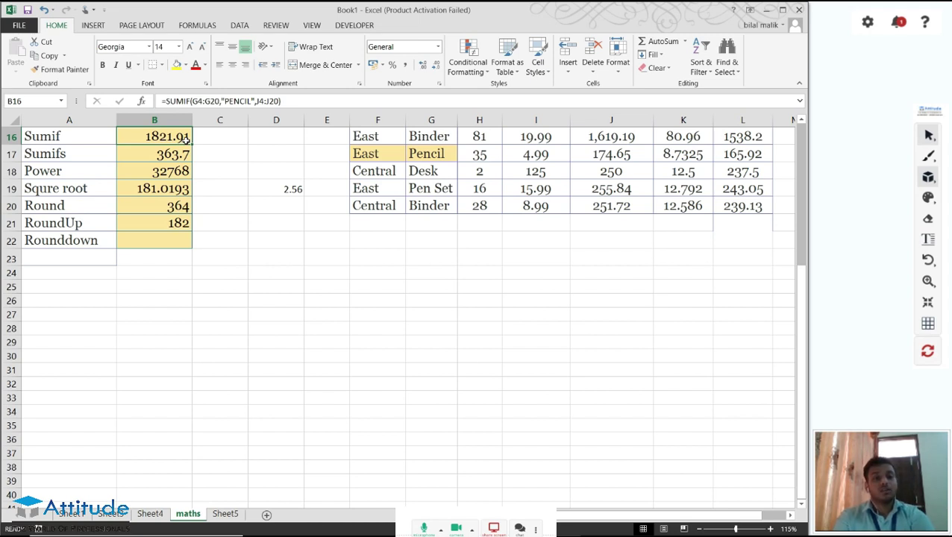
Enter =ROUNDDOWN(B16,0) in B22 to round the Sumif value down to 1821
click(172, 238)
text(=ROUN)
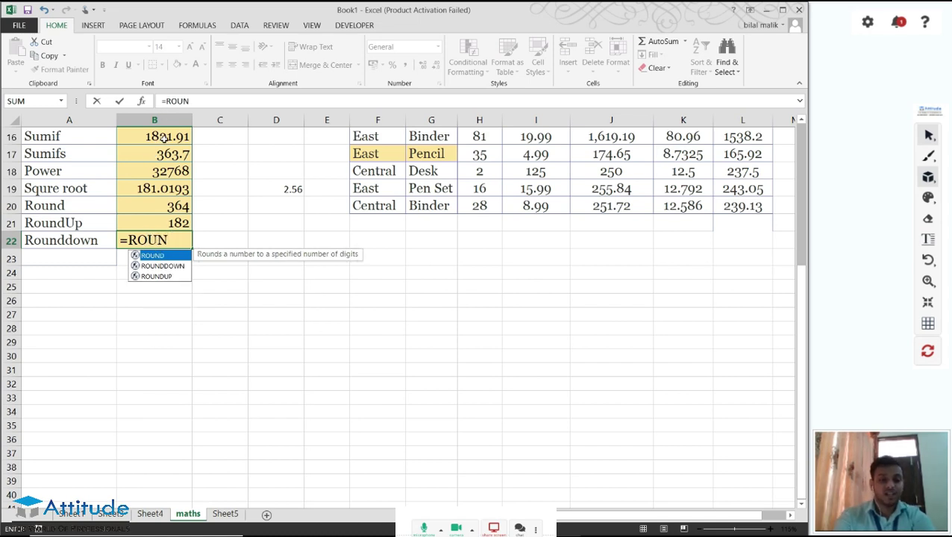
key(Down)
key(Tab)
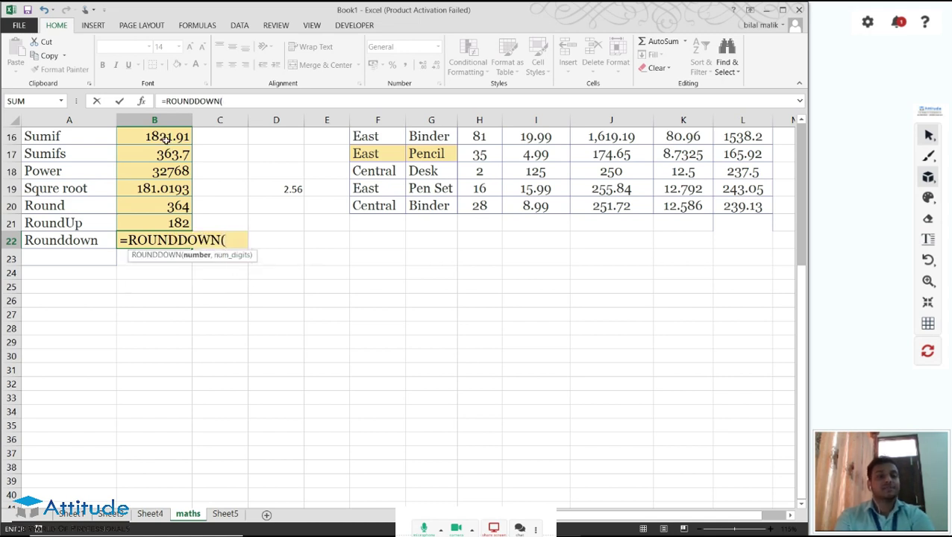
click(166, 140)
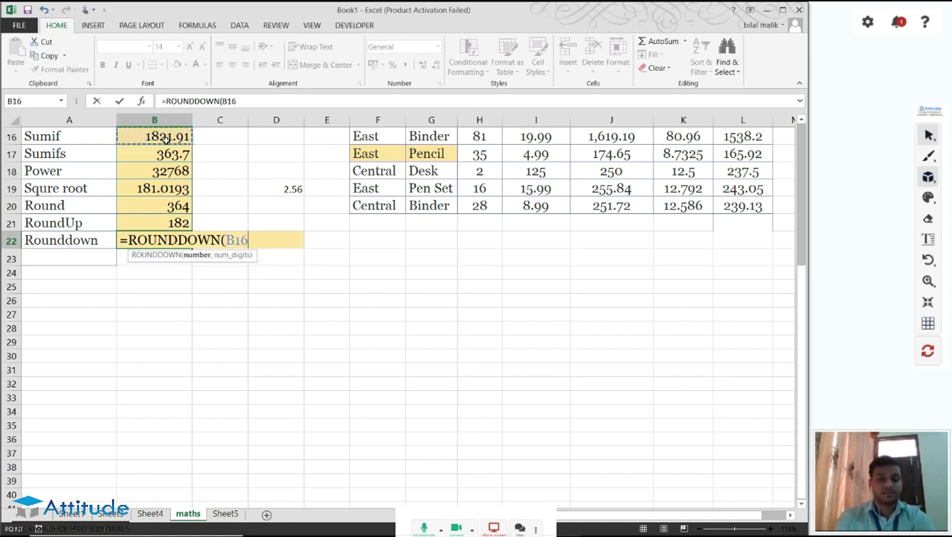
text(,)
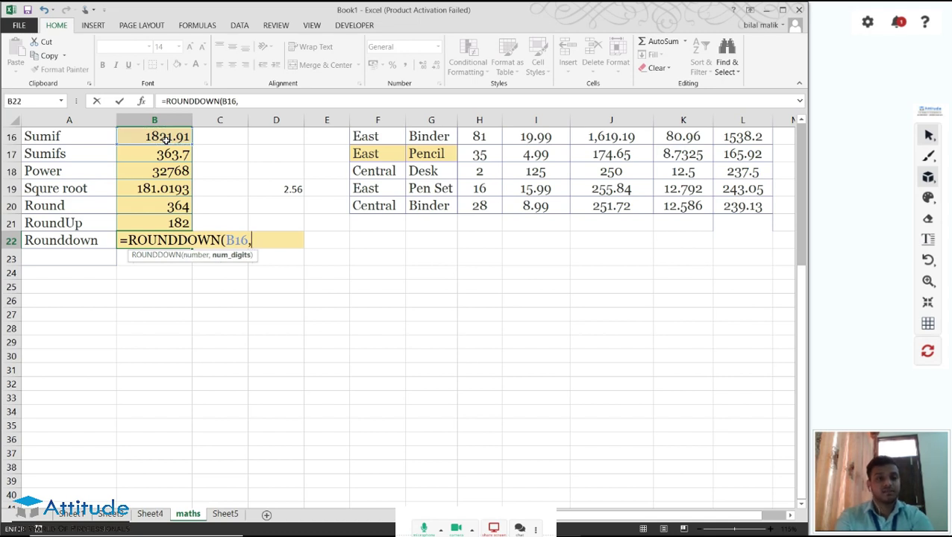
text(0)
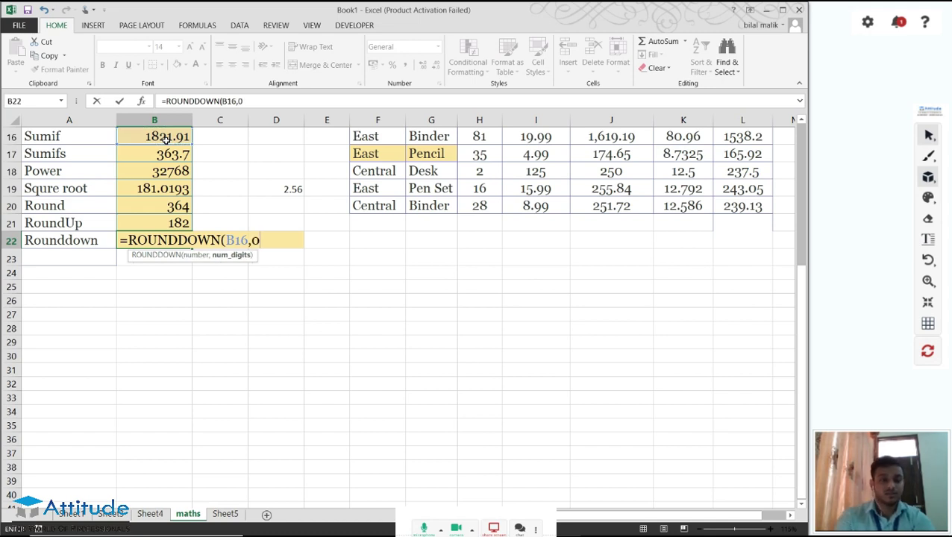
text())
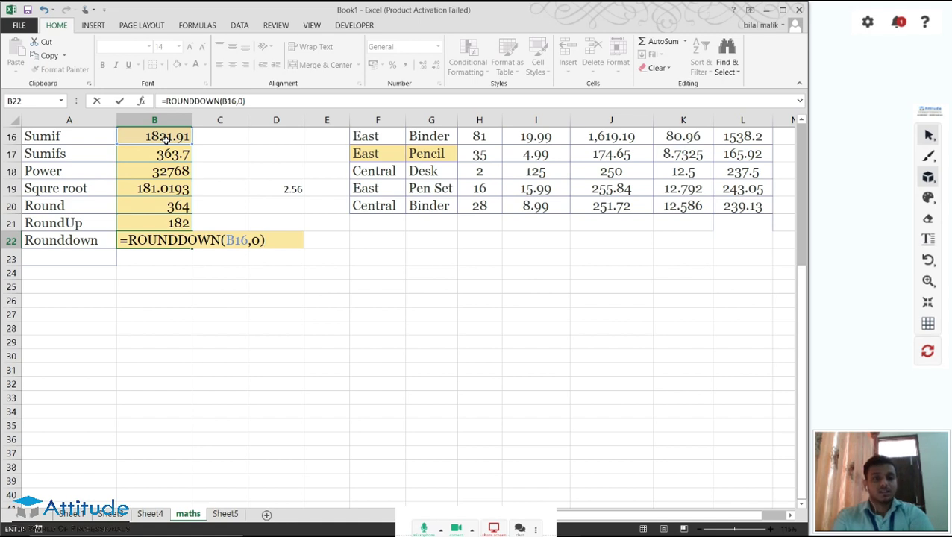
key(Return)
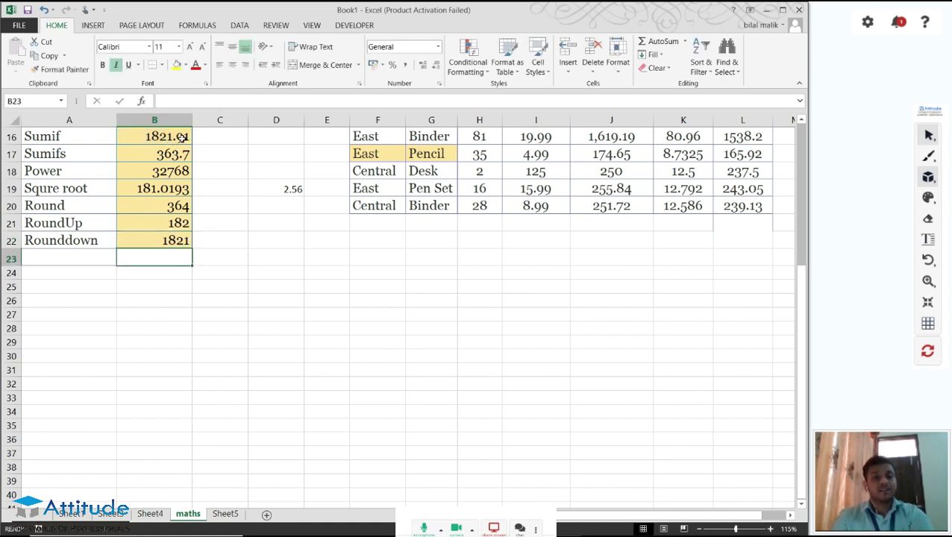
Scroll the maths sheet and review the results in B17:B20
scroll(150, 225, up, 3)
scroll(151, 226, down, 4)
scroll(151, 228, up, 2)
scroll(152, 229, up, 1)
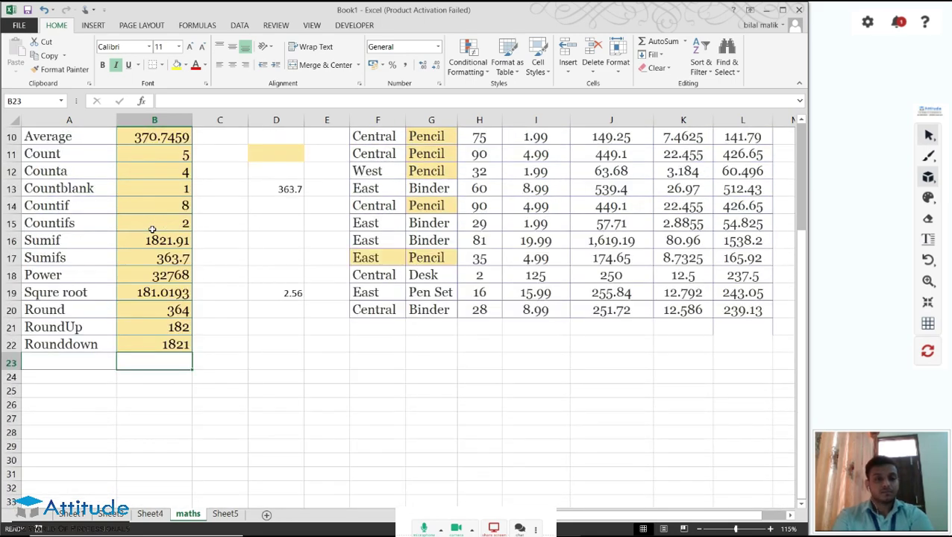
scroll(180, 360, up, 3)
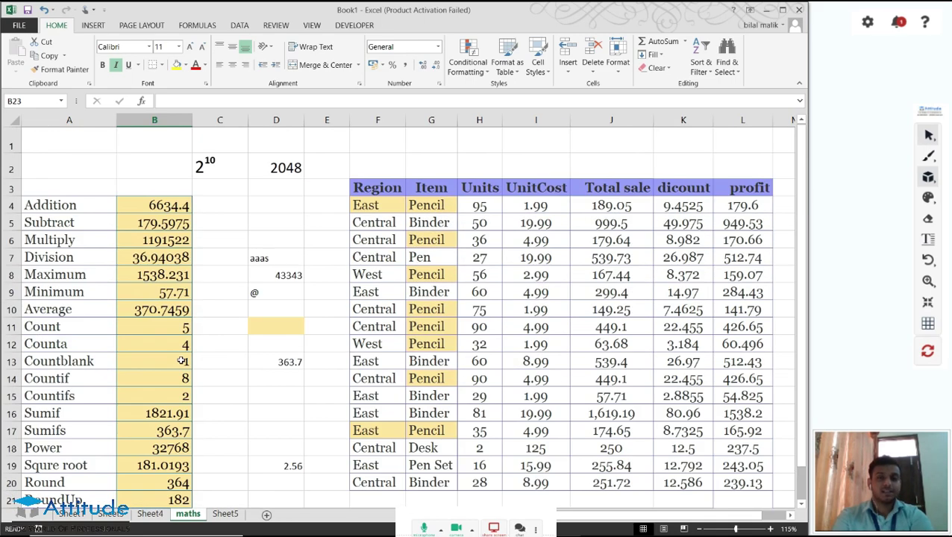
scroll(181, 361, down, 1)
drag(180, 361, 179, 414)
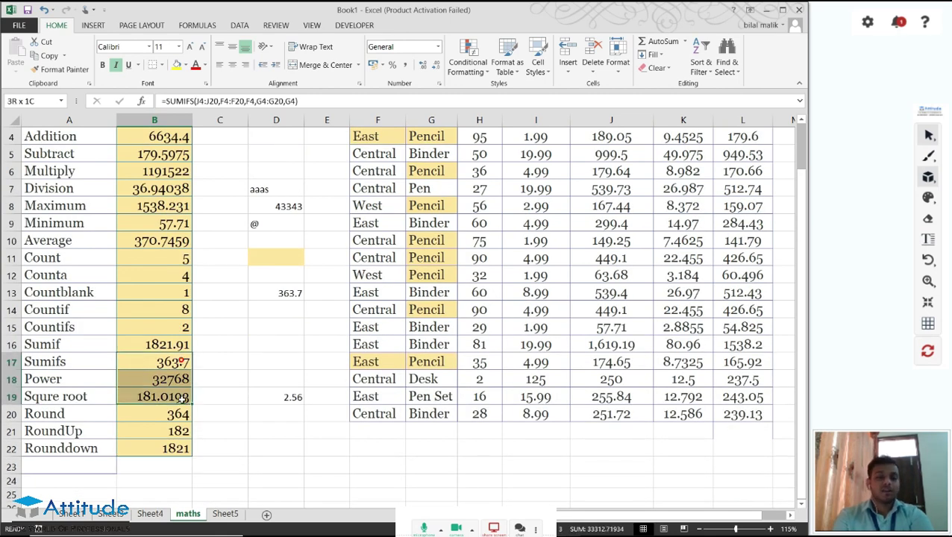
click(275, 407)
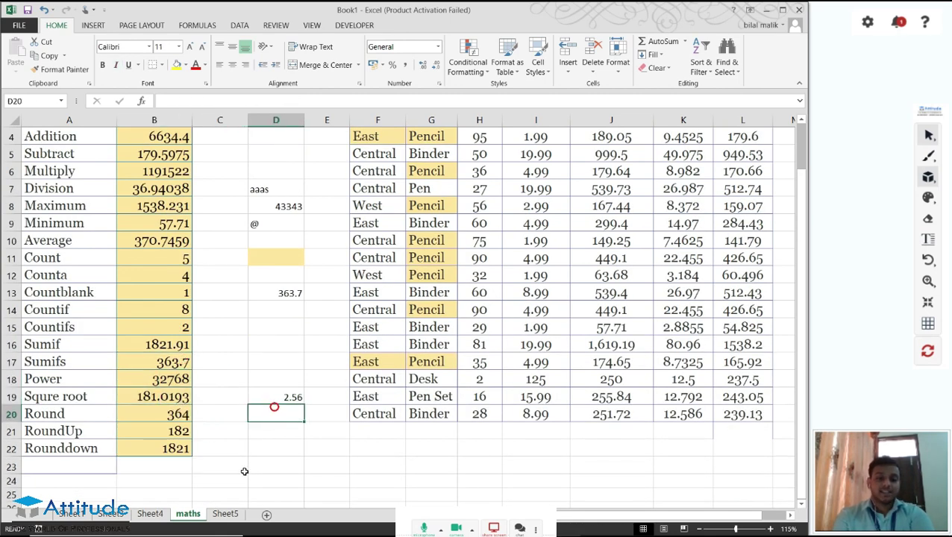
Switch to Sheet5 and go through the LOGICAL FUNCTIONS list: IF, NESTED IF, AND, OR, IFERROR
click(226, 514)
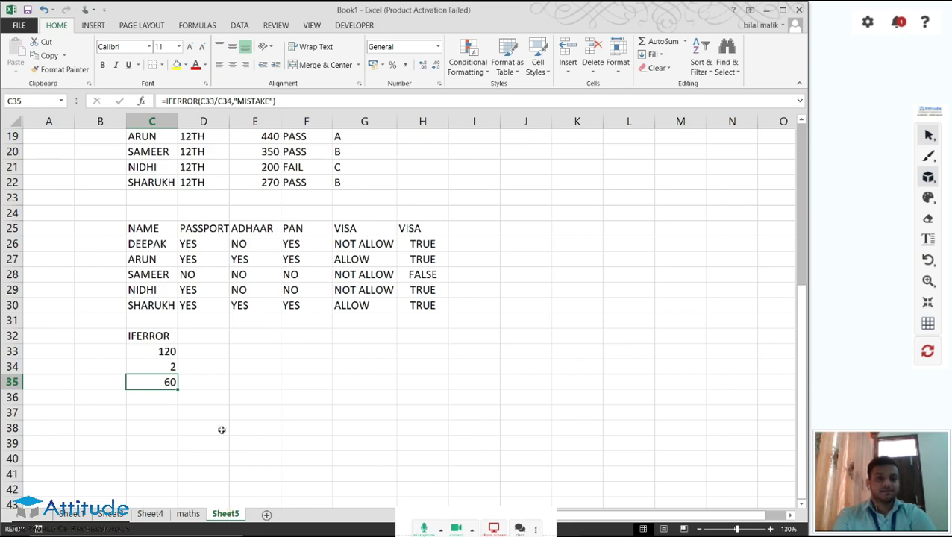
scroll(262, 344, up, 4)
scroll(261, 344, up, 2)
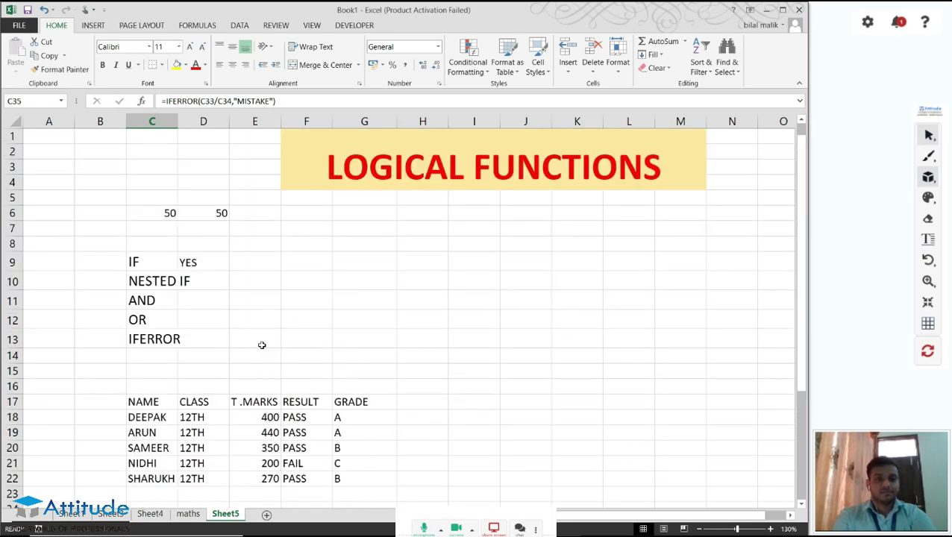
click(452, 179)
click(275, 232)
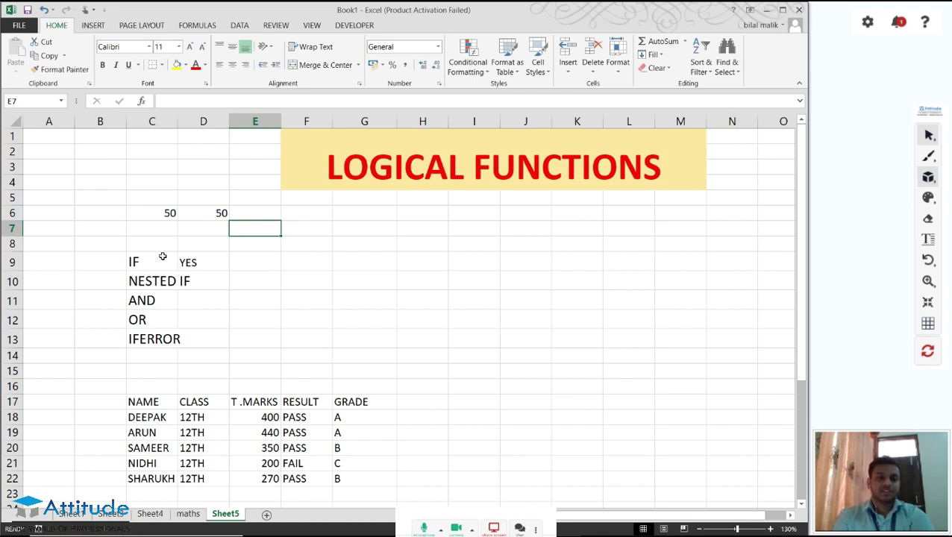
click(162, 256)
click(162, 290)
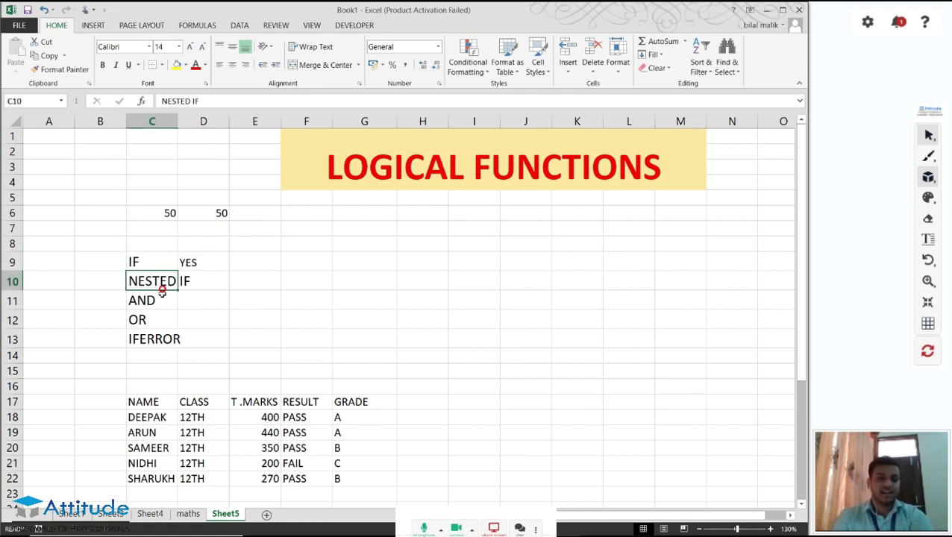
click(161, 301)
click(161, 321)
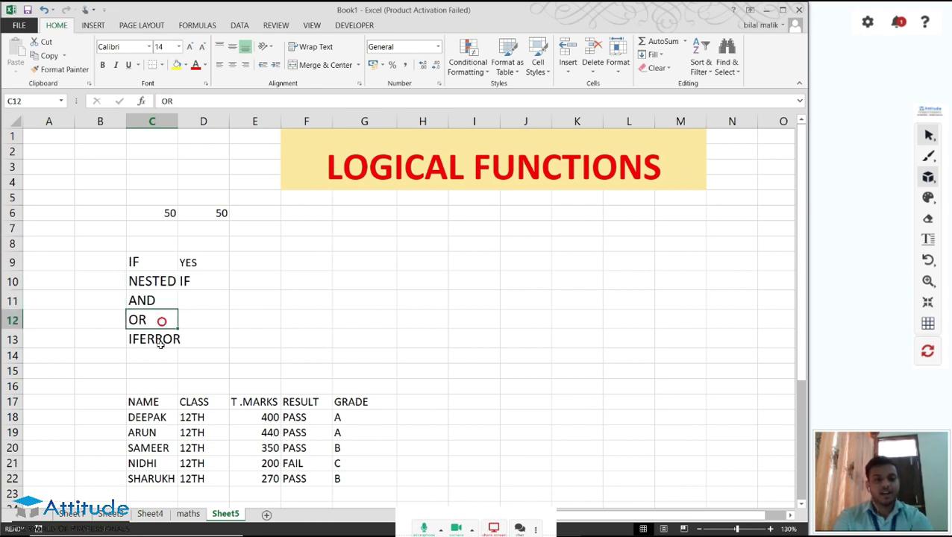
click(161, 342)
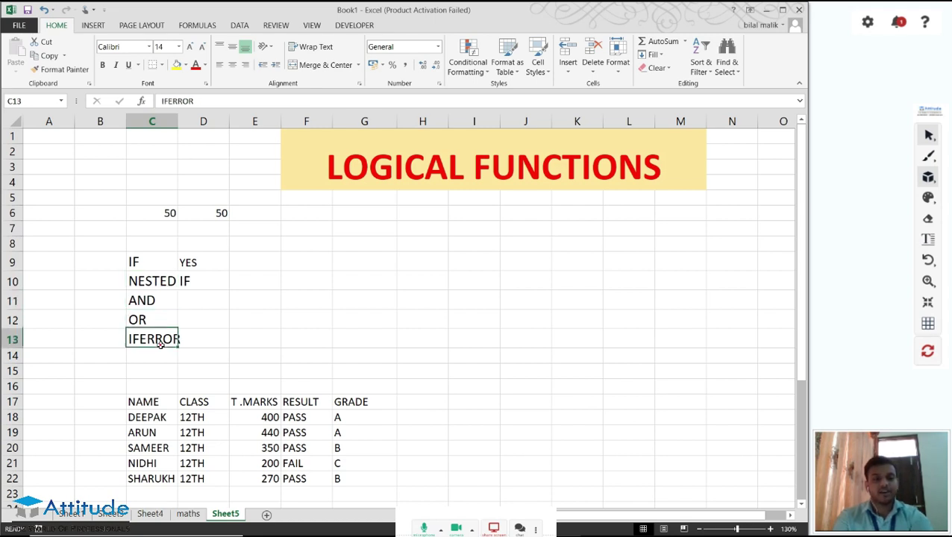
Clear the IF formula showing YES from D9
click(209, 262)
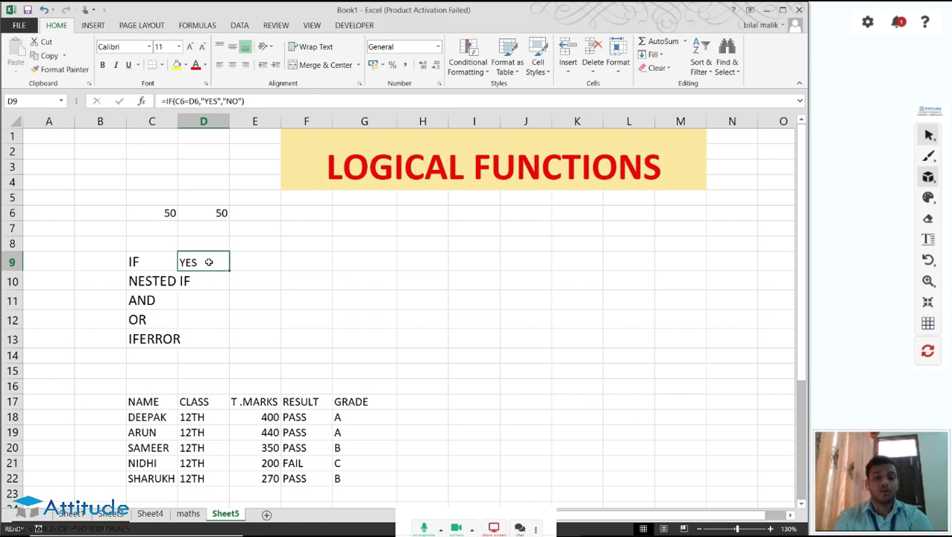
key(Delete)
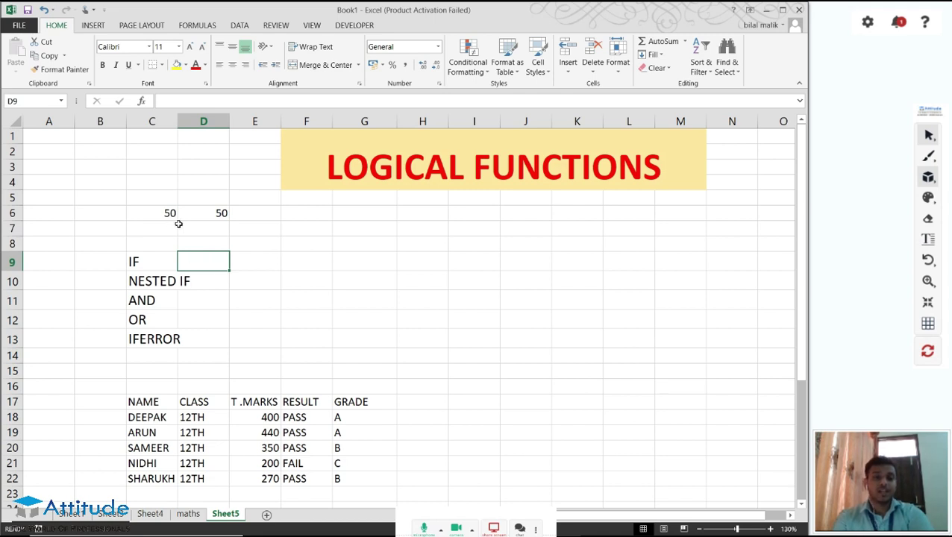
click(207, 231)
text(=)
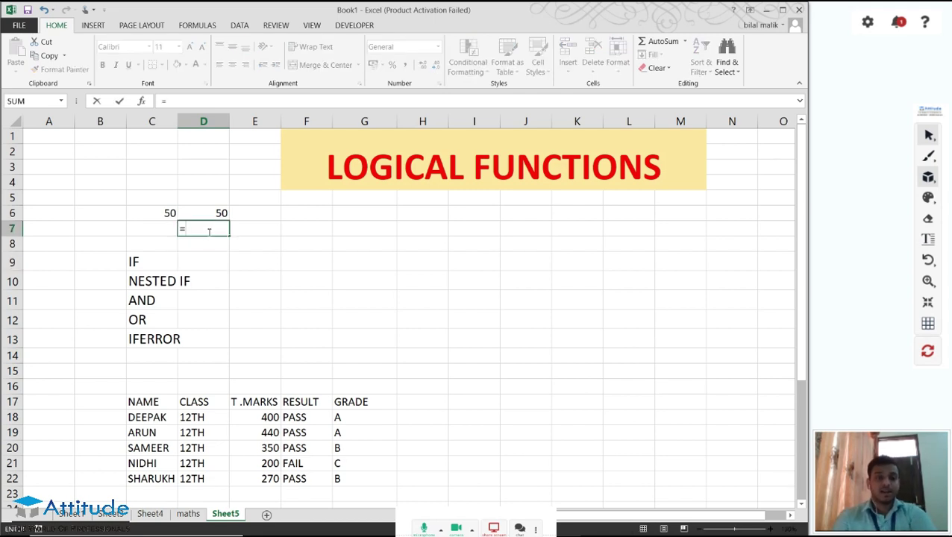
click(163, 214)
text(=)
click(211, 213)
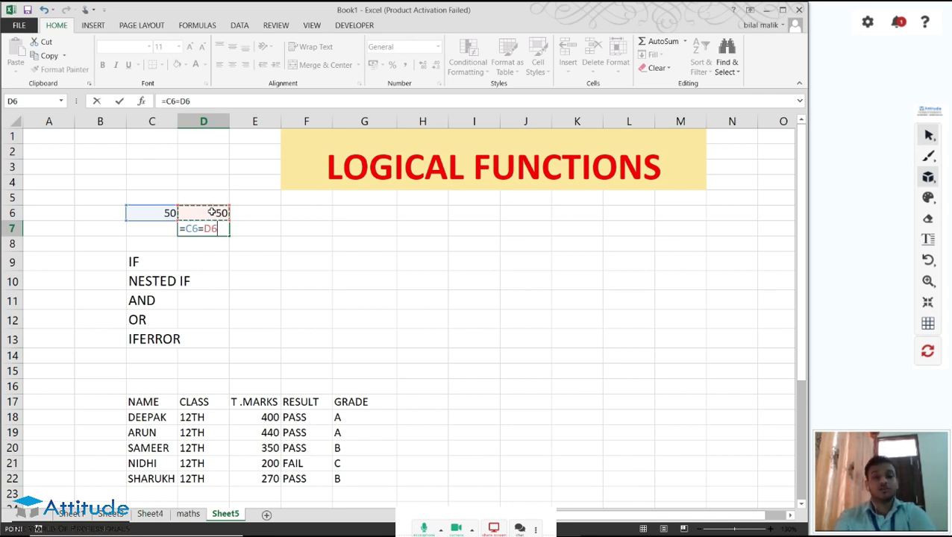
key(Return)
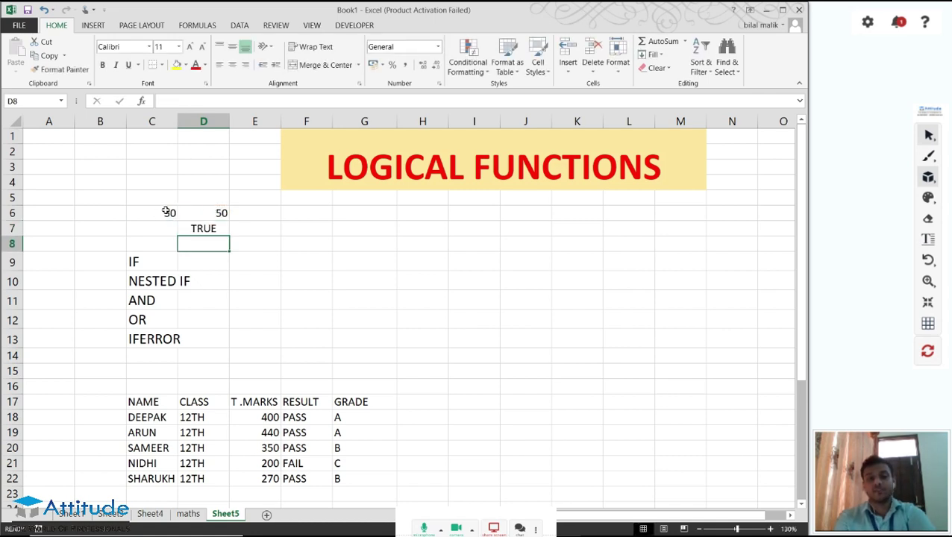
click(170, 213)
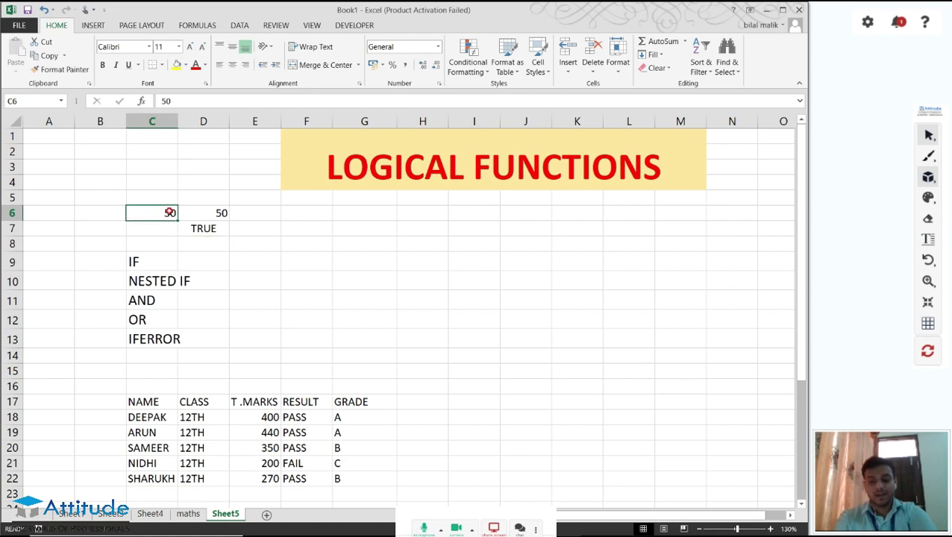
text(45)
key(Return)
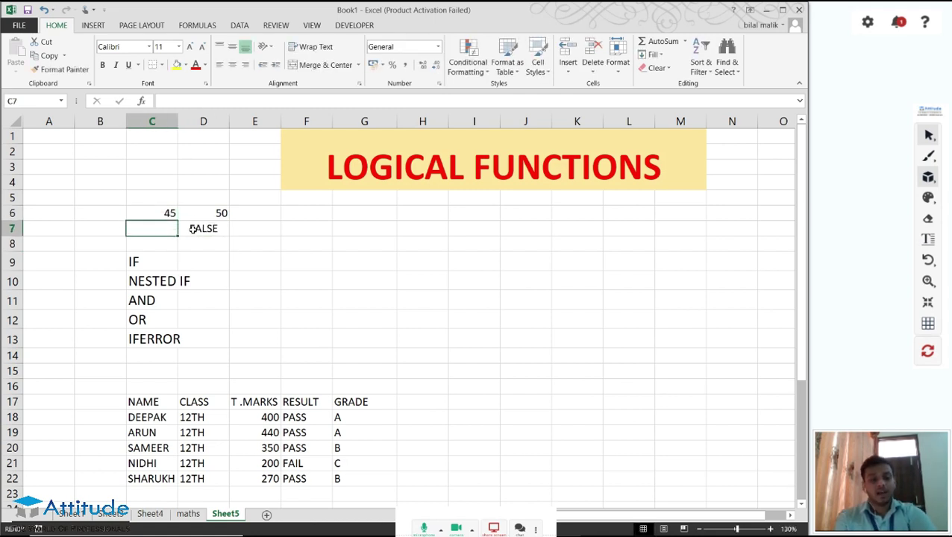
key(ctrl+z)
click(212, 231)
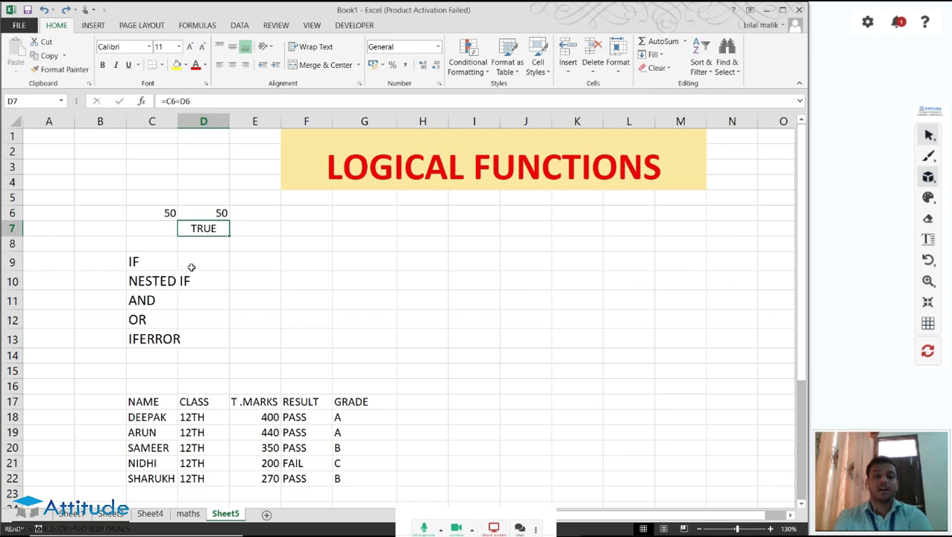
click(194, 259)
Enter =IF(C6=D6,"YES","NO") in D9 so it shows YES
text(=)
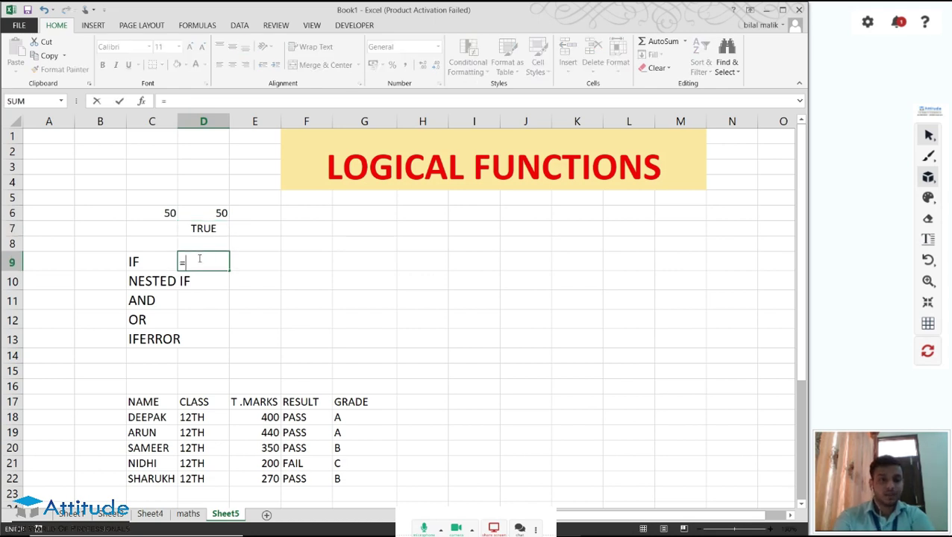
text(IF)
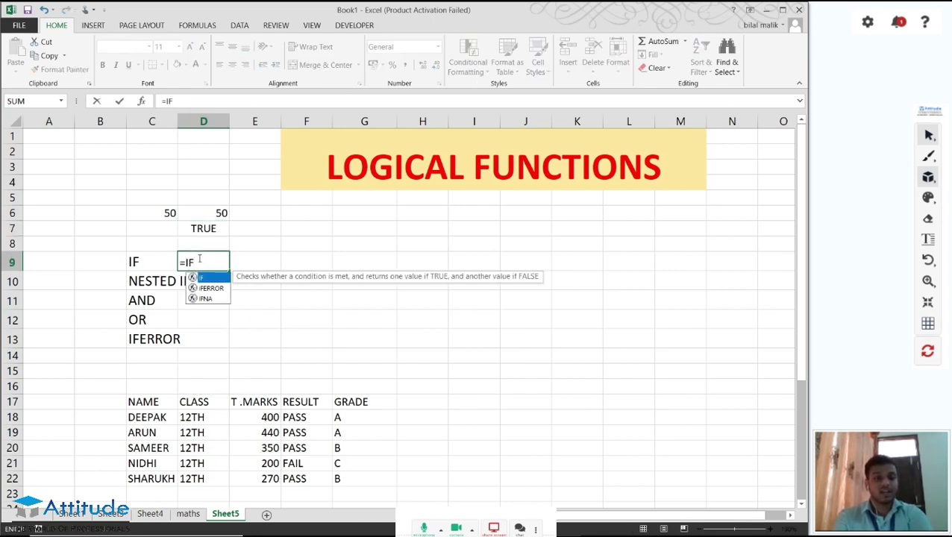
text(()
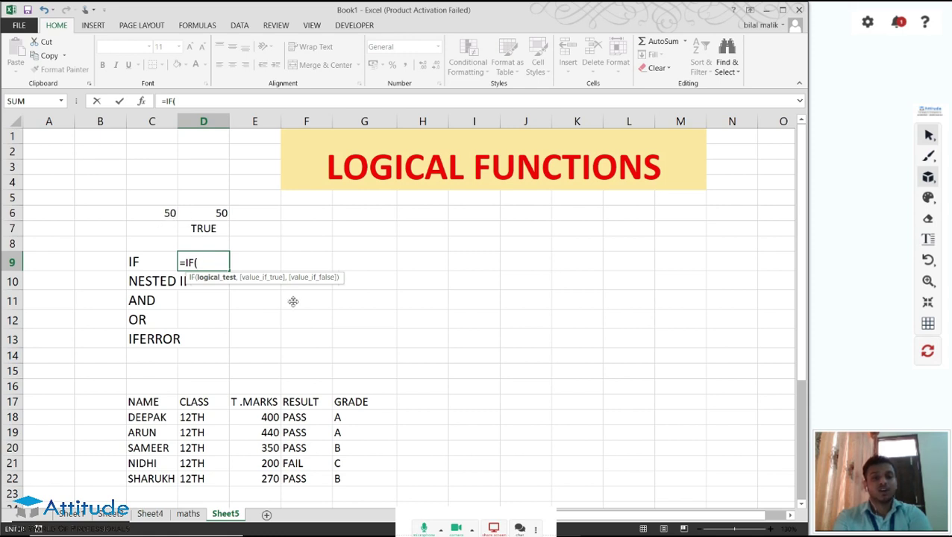
click(154, 212)
text(=)
click(216, 212)
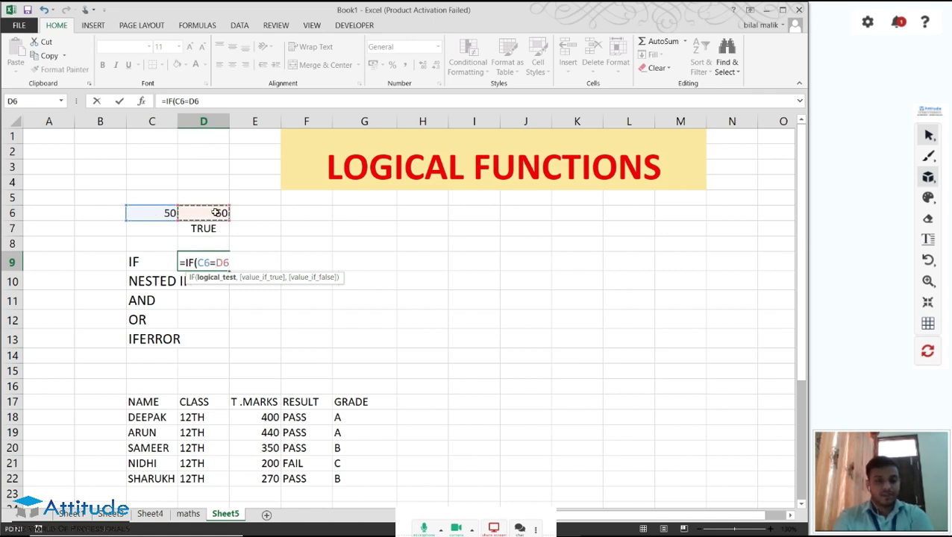
text(,)
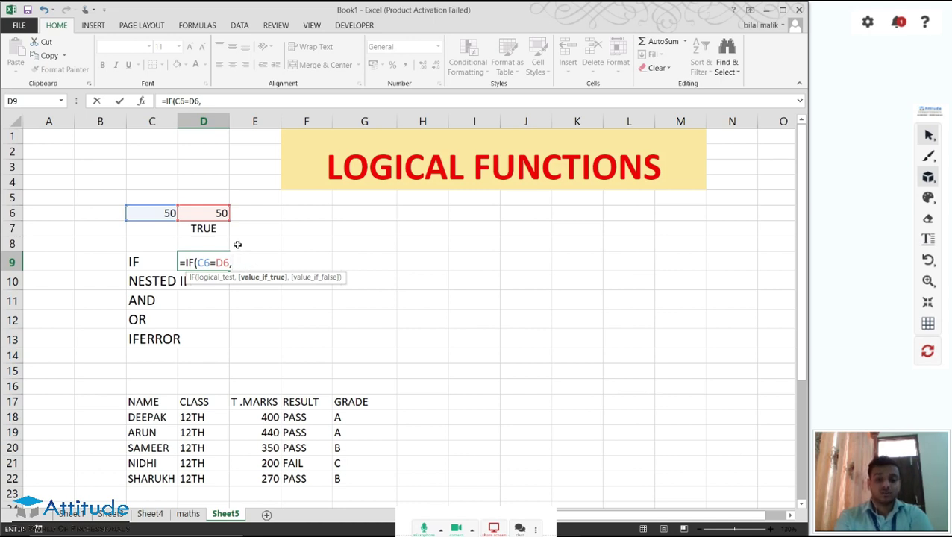
text("YES)
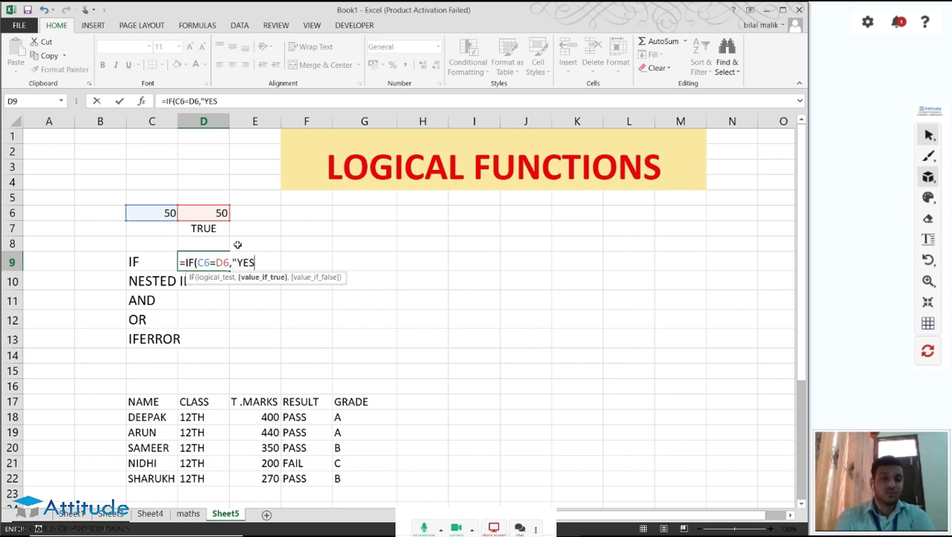
text(",)
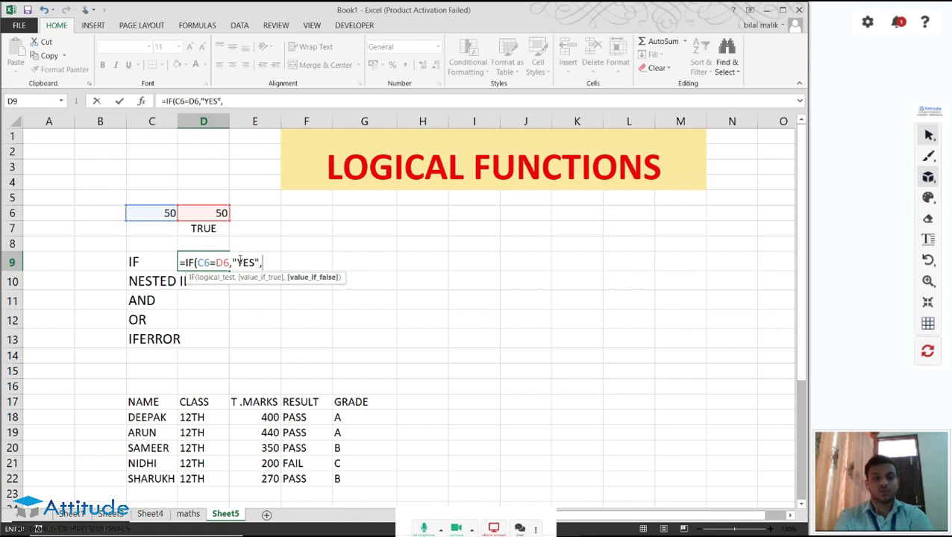
text(")
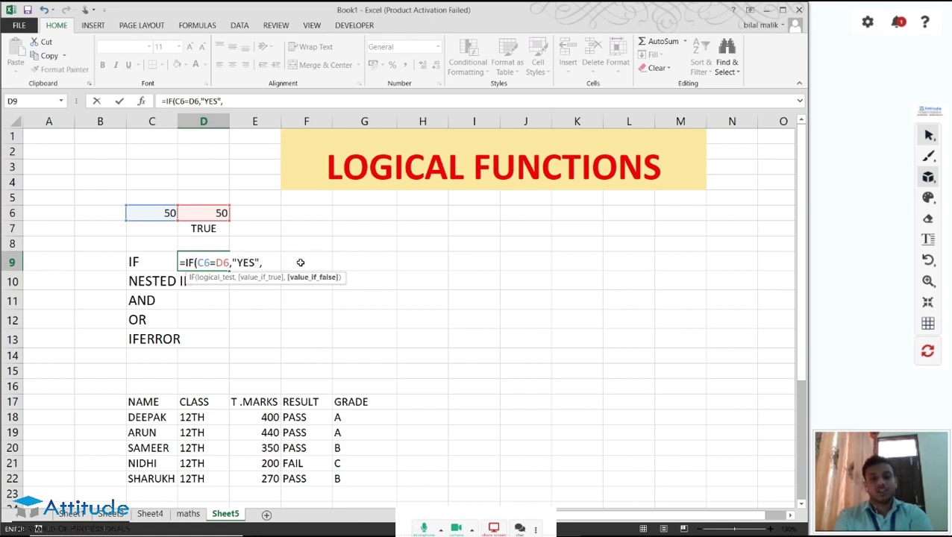
text(NO")
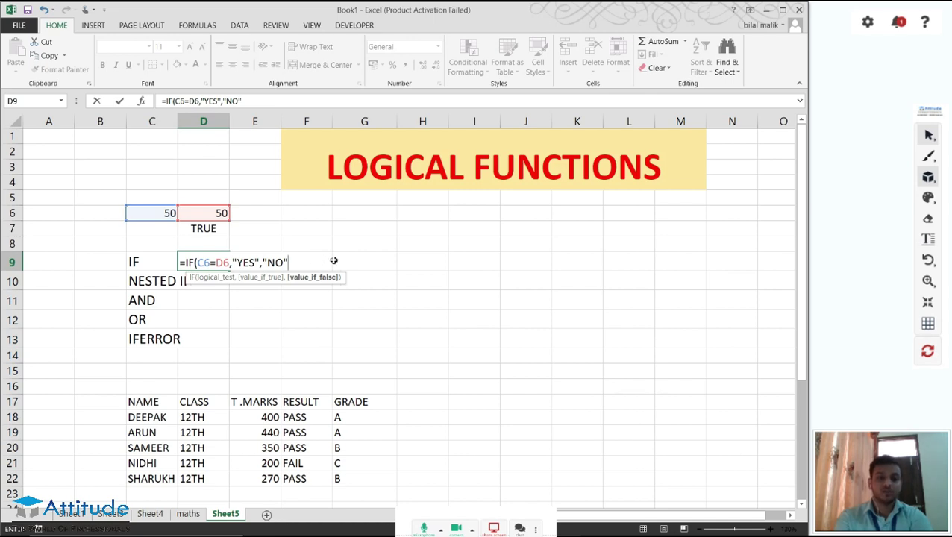
text())
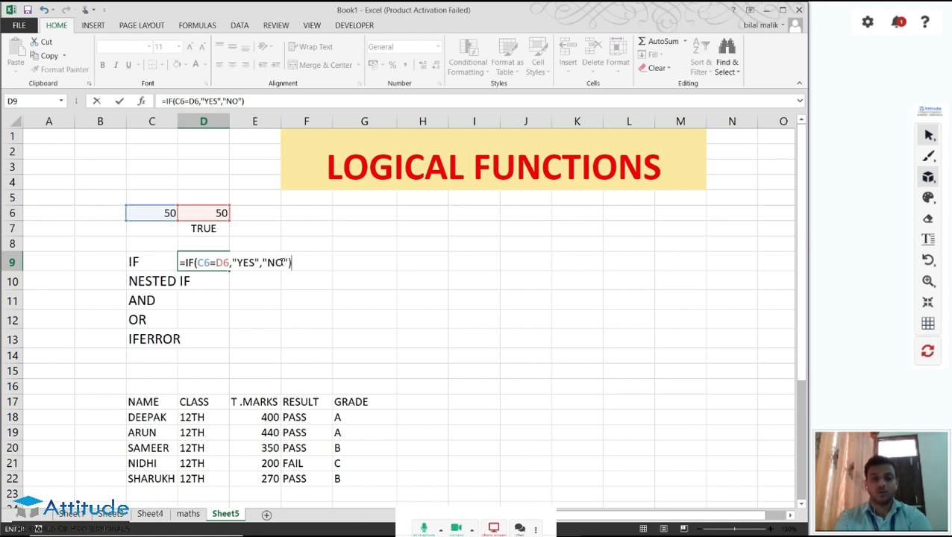
key(Return)
key(Up)
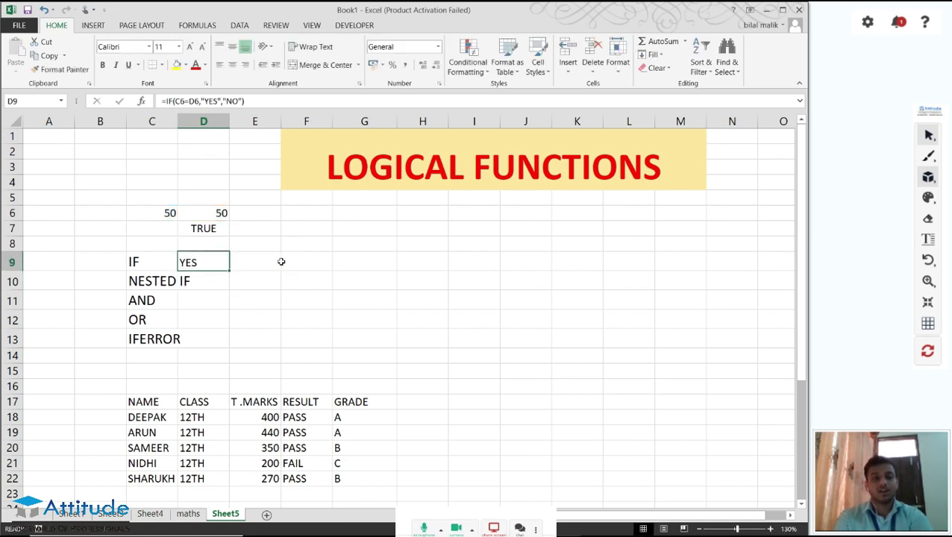
key(Up)
key(Up)
key(Up)
key(Down)
key(Up)
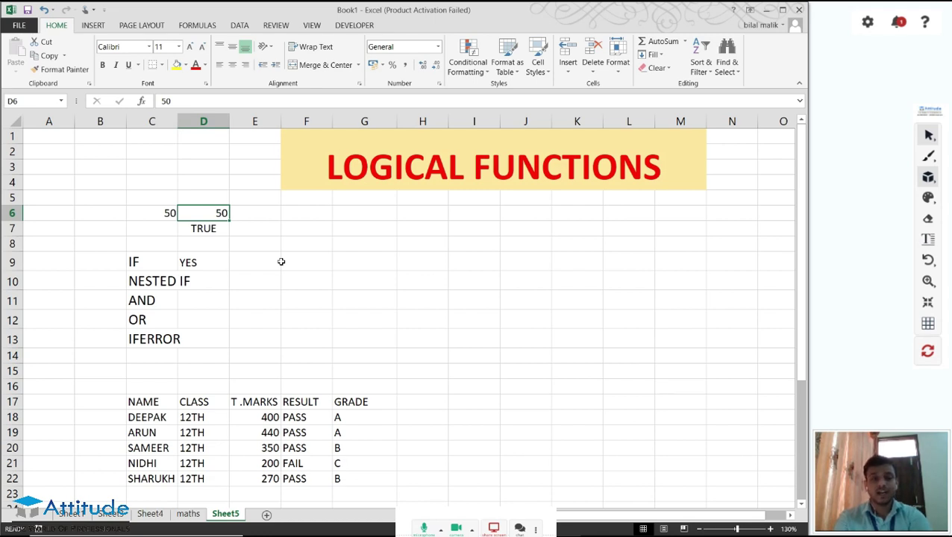
Change D6 to 45, then check C6, D6 and D9's formula, which now shows NO
text(45)
key(Return)
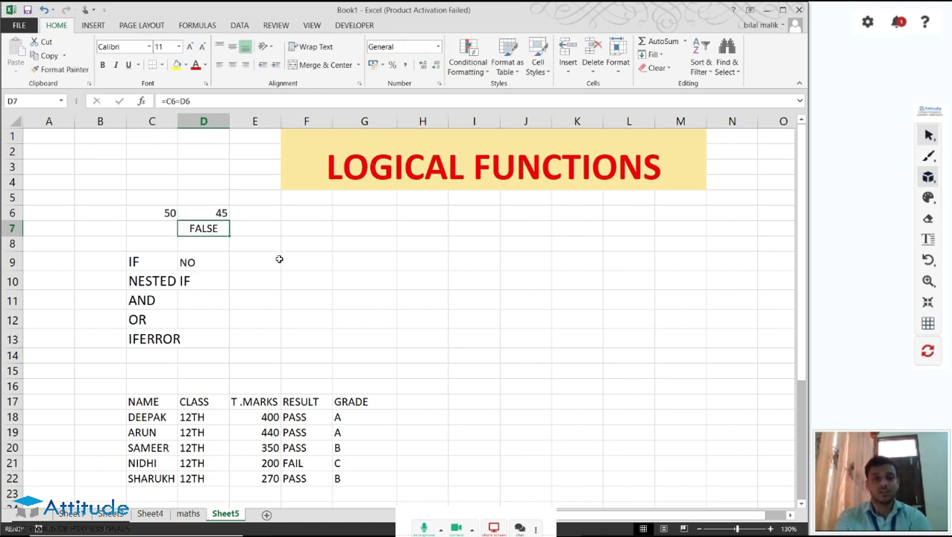
click(161, 215)
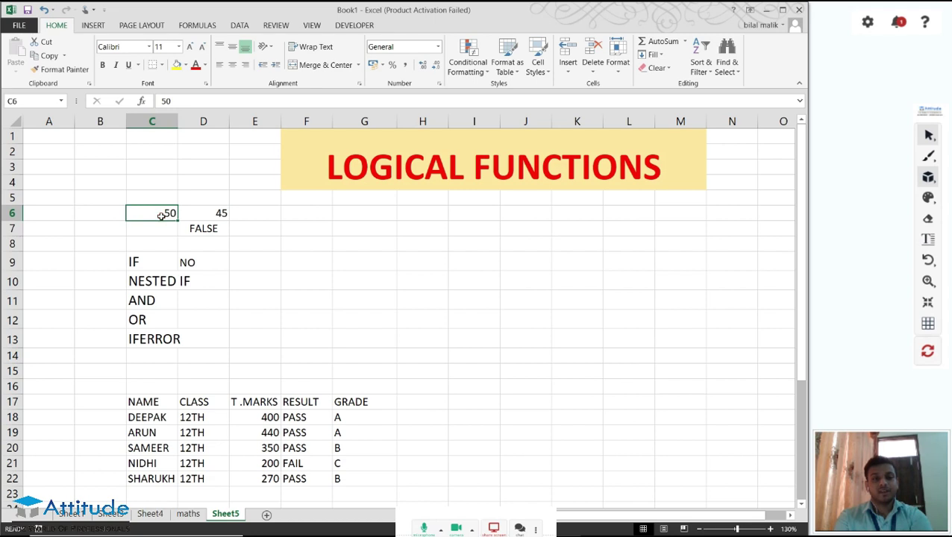
click(213, 211)
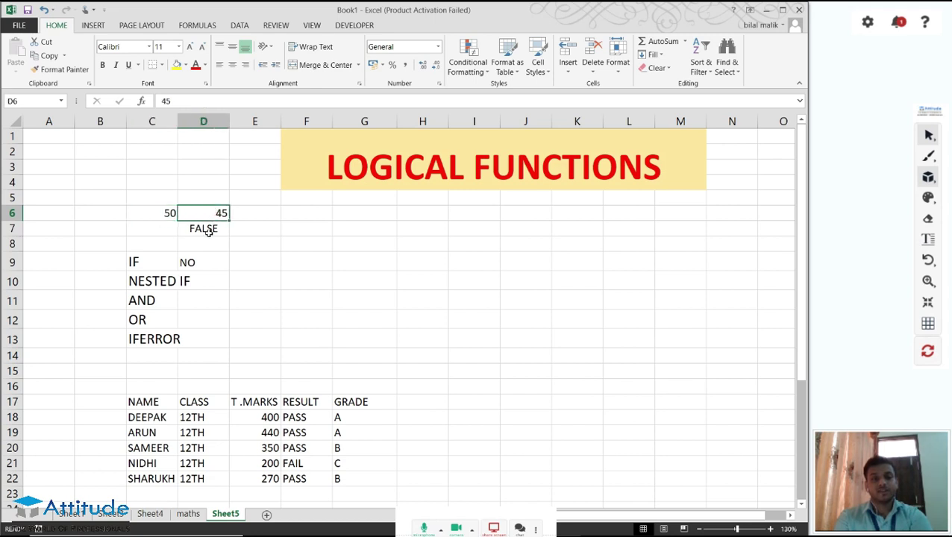
click(192, 263)
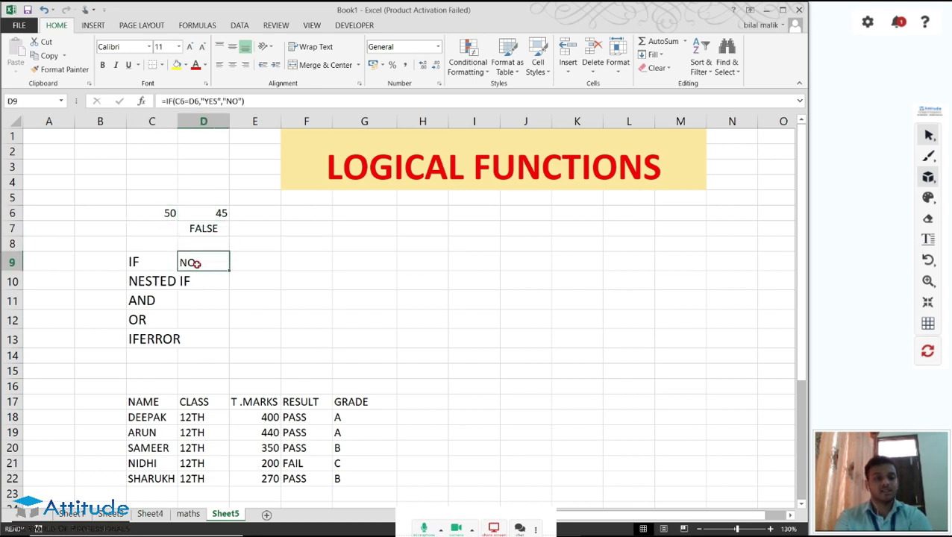
Move to the NESTED IF row and select the student RESULT and GRADE entries
key(Down)
key(Down)
key(Up)
key(Down)
key(Up)
key(Down)
key(Left)
key(Up)
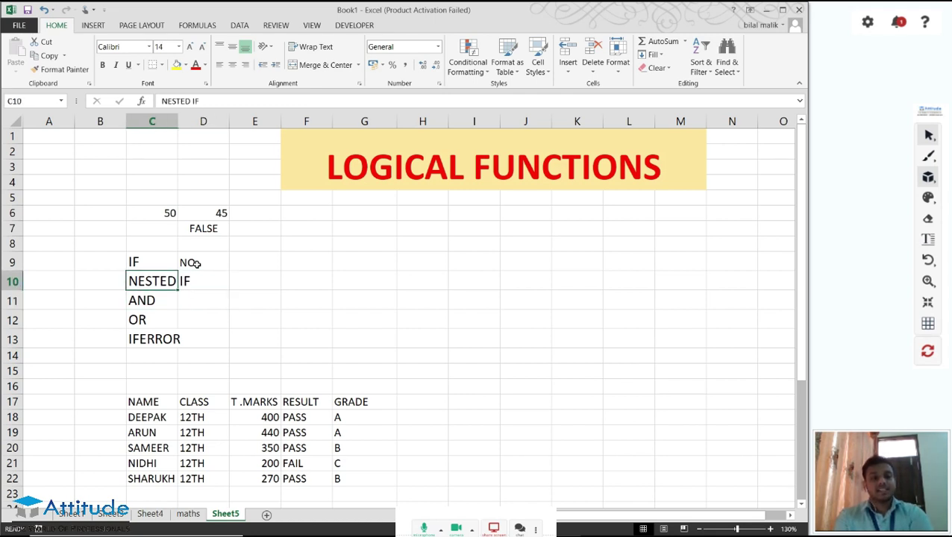
key(Right)
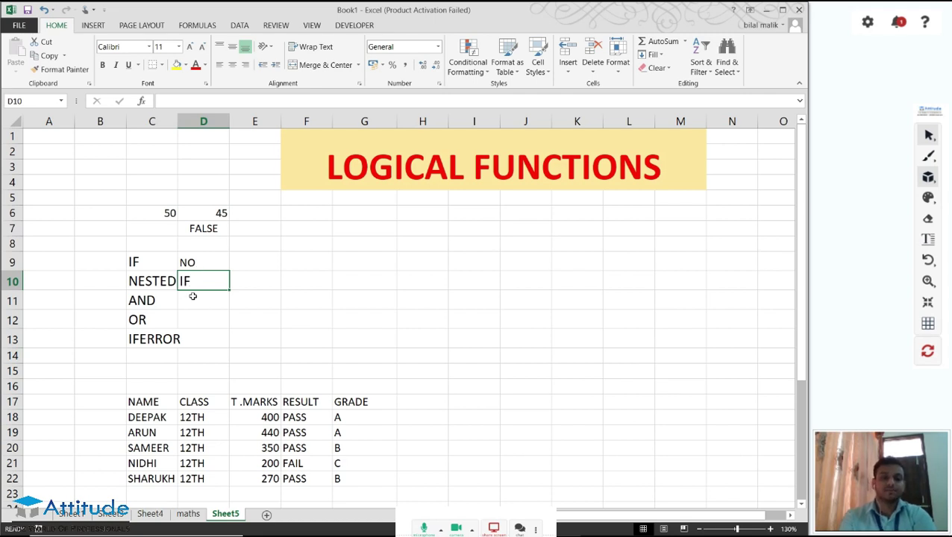
drag(304, 418, 357, 479)
Clear F18:G22 and add a merged, centred 'RESULT SHEET' title across D15:F16
key(Delete)
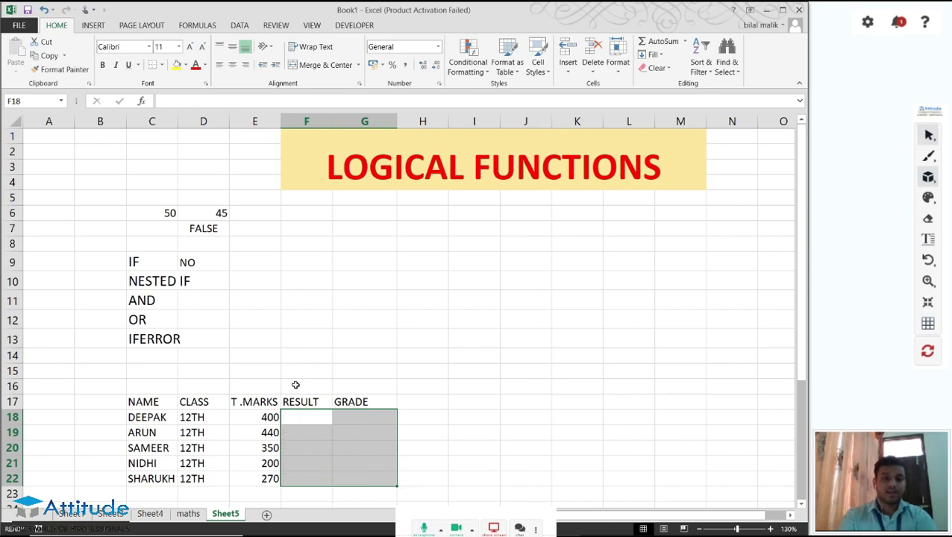
scroll(295, 385, down, 4)
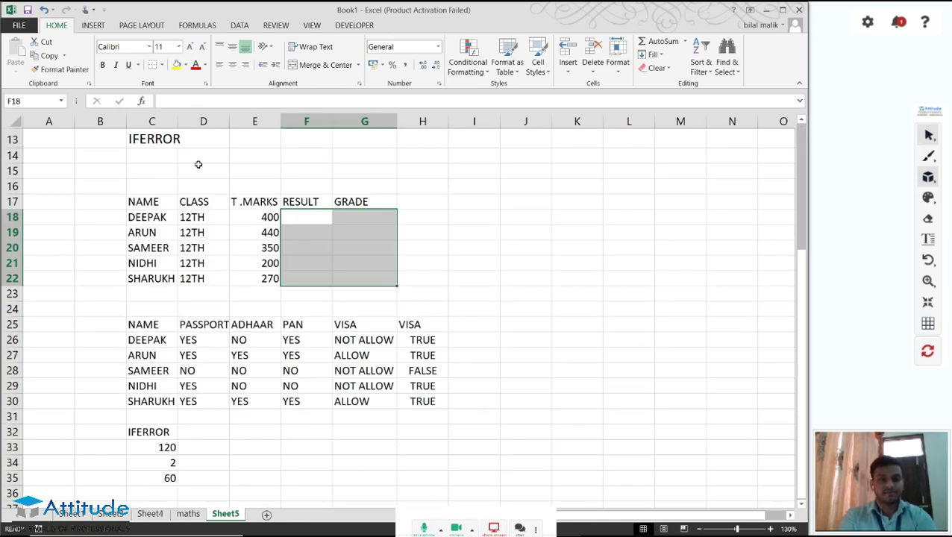
drag(200, 165, 325, 187)
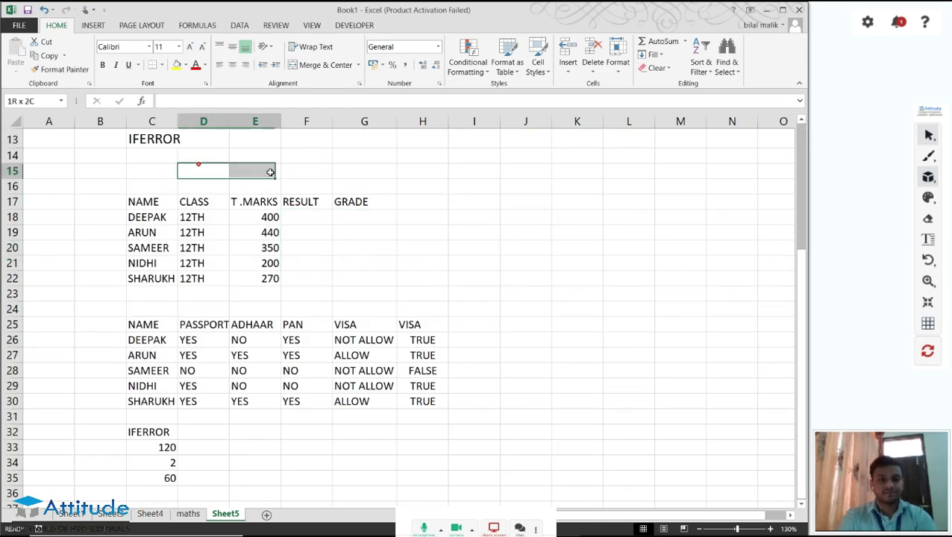
click(317, 66)
text(RESULT)
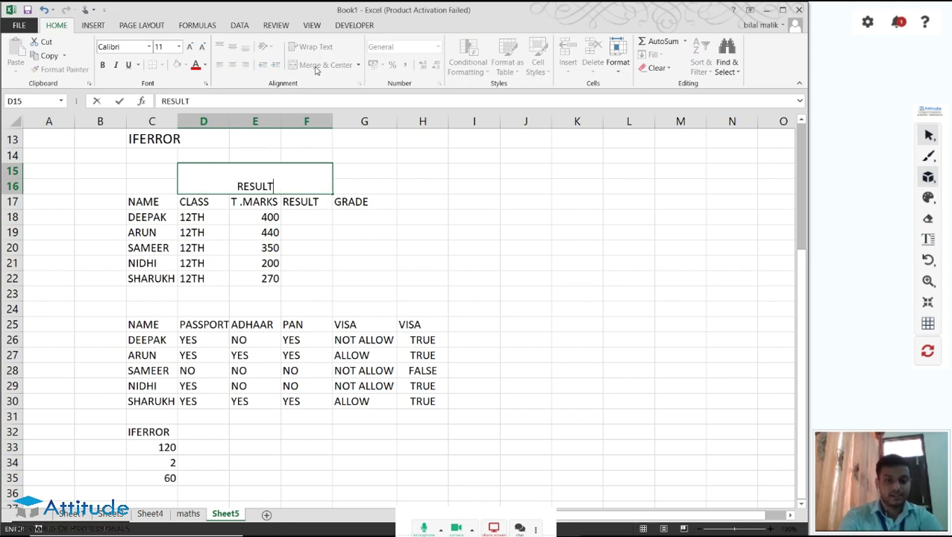
text( SHEET)
key(Return)
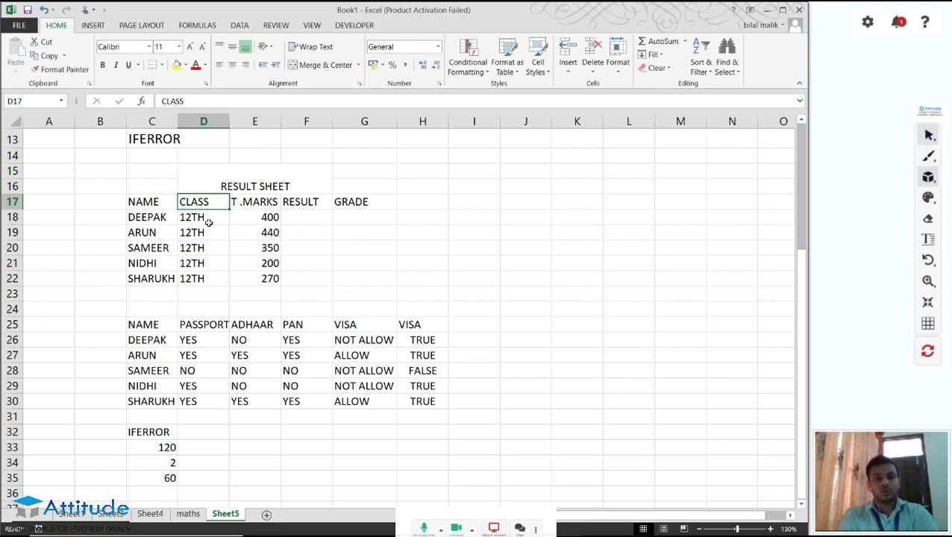
click(291, 217)
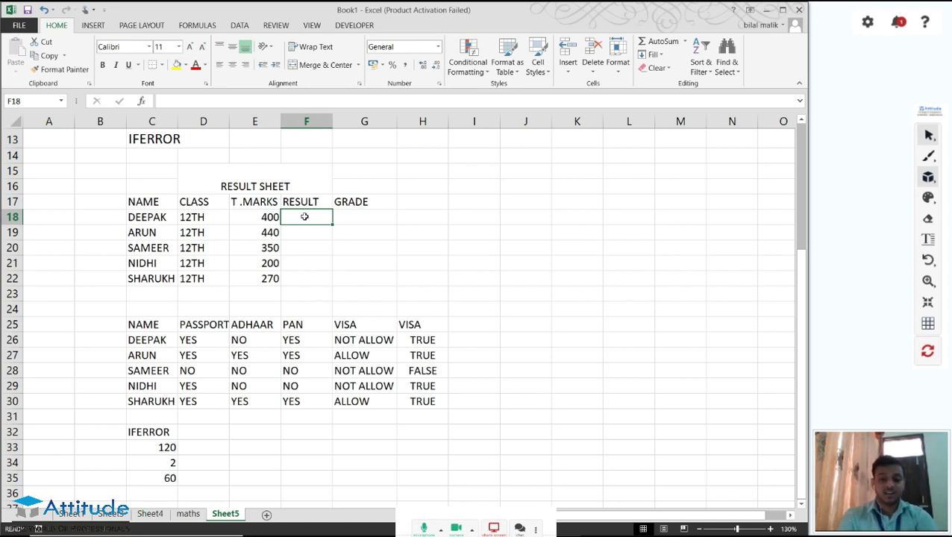
Enter =IF(E18<250,"FAIL","PASS") in F18
text(=i)
key(BackSpace)
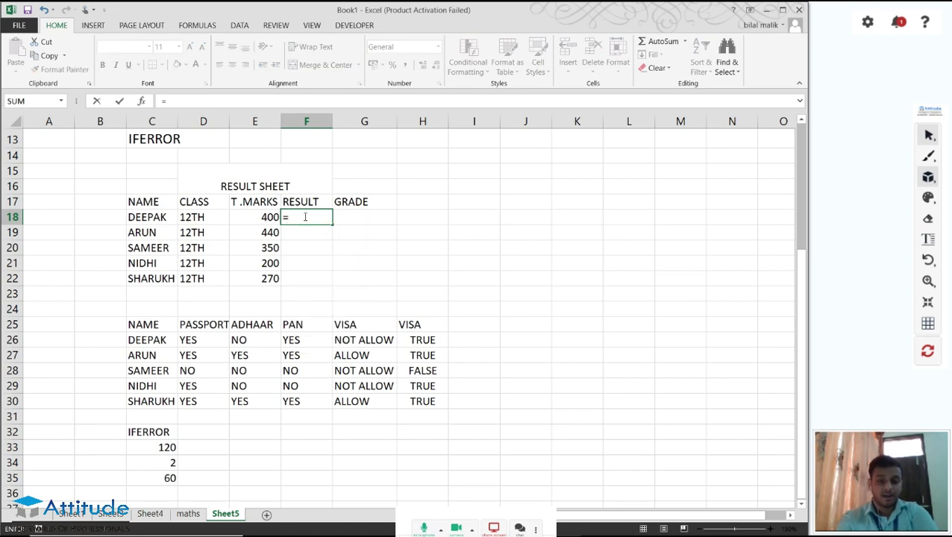
text(IF()
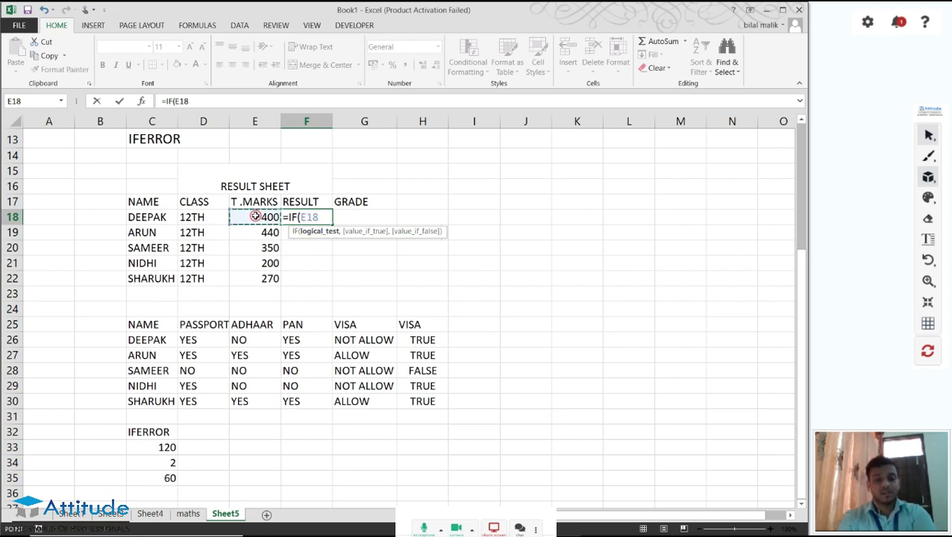
text(<250)
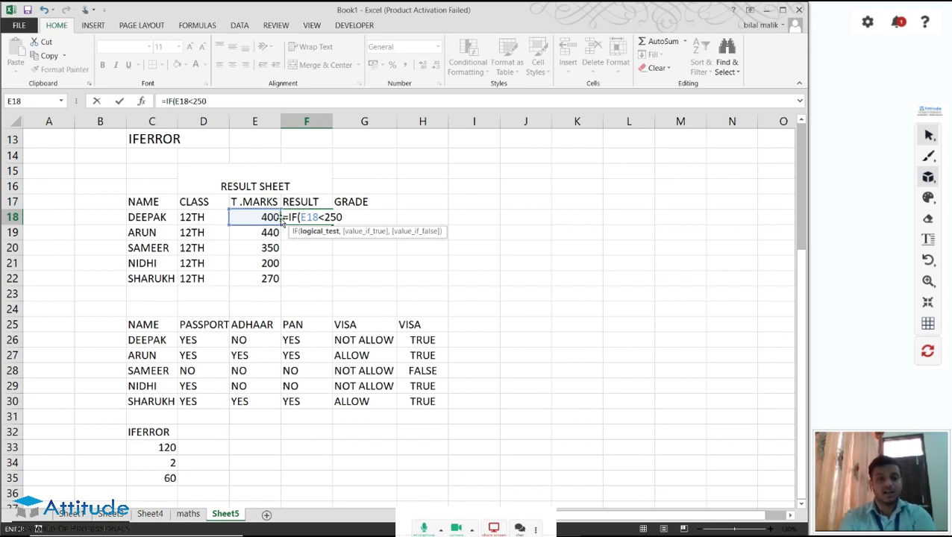
text(,)
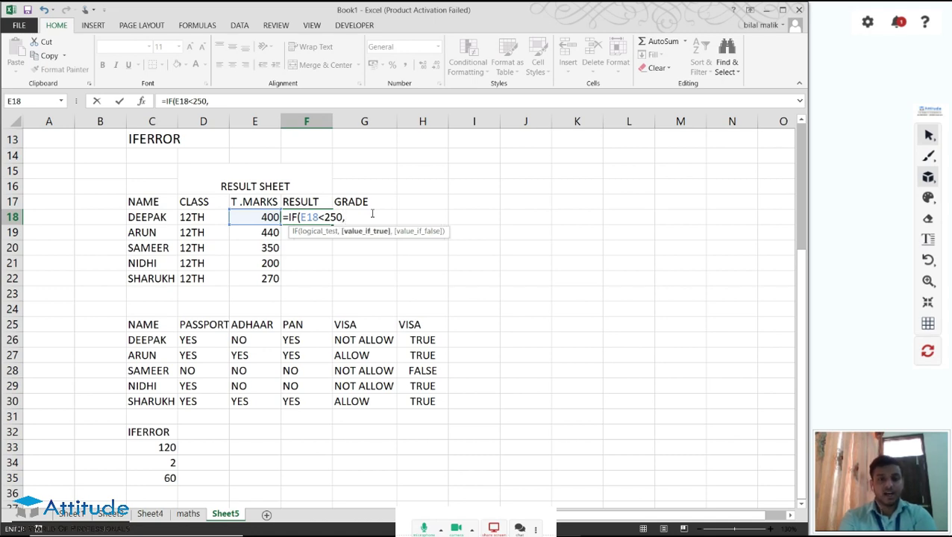
text("FA)
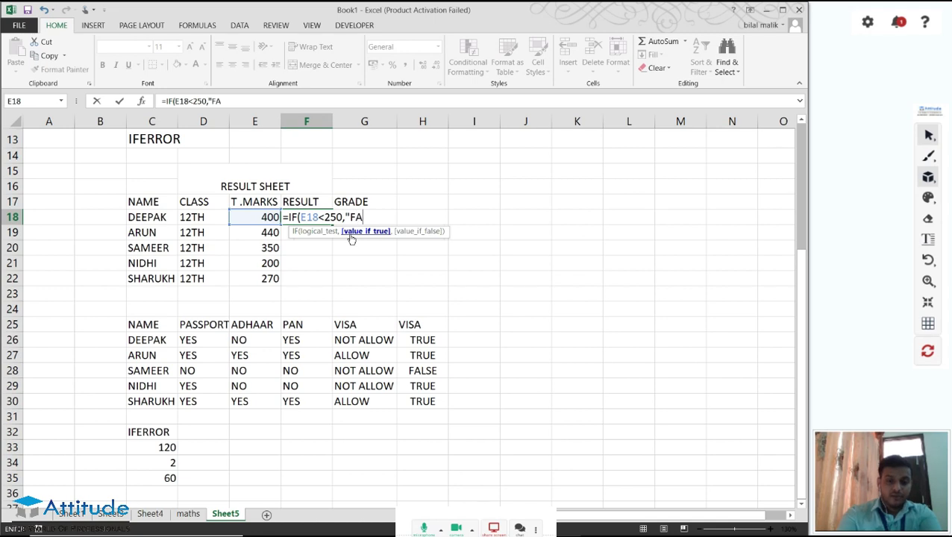
text(IL")
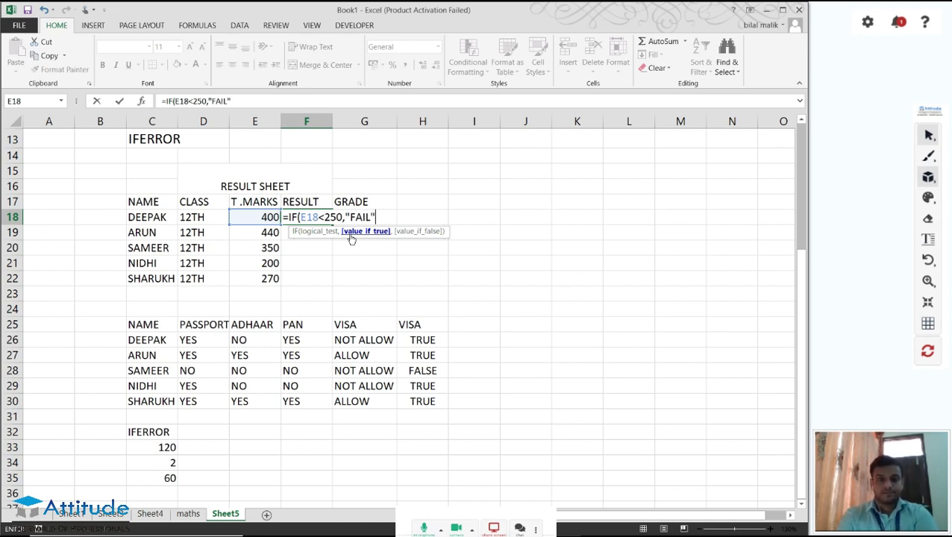
text(,)
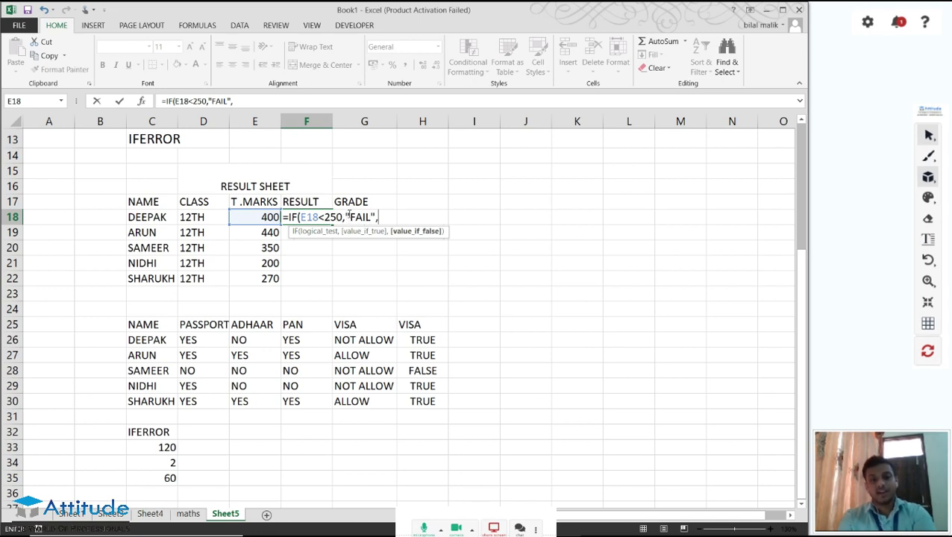
text("PASS")
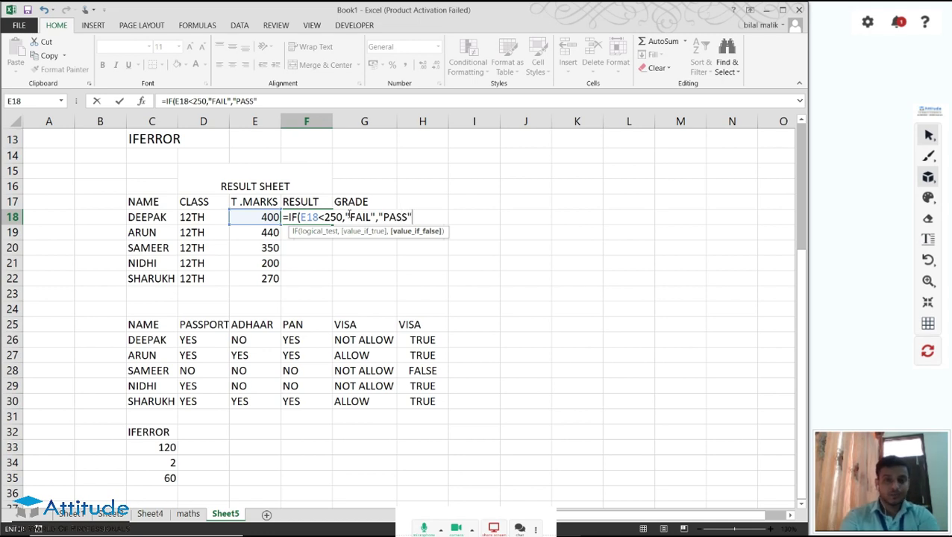
text())
key(Return)
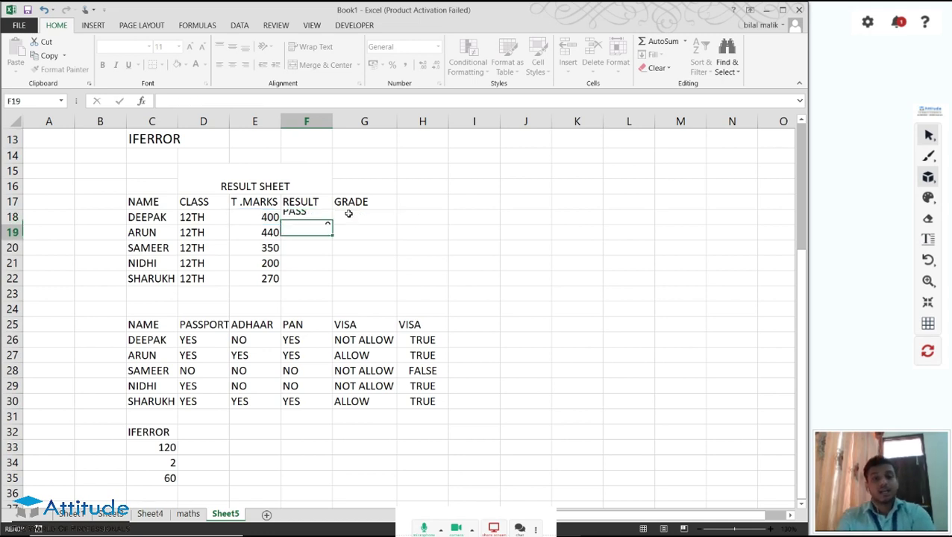
Fill the pass/fail formula down to F22, giving PASS, PASS, PASS, FAIL, PASS
key(Up)
key(shift+Down)
key(shift+Down)
key(shift+Down)
key(shift+Down)
key(ctrl+d)
key(Down)
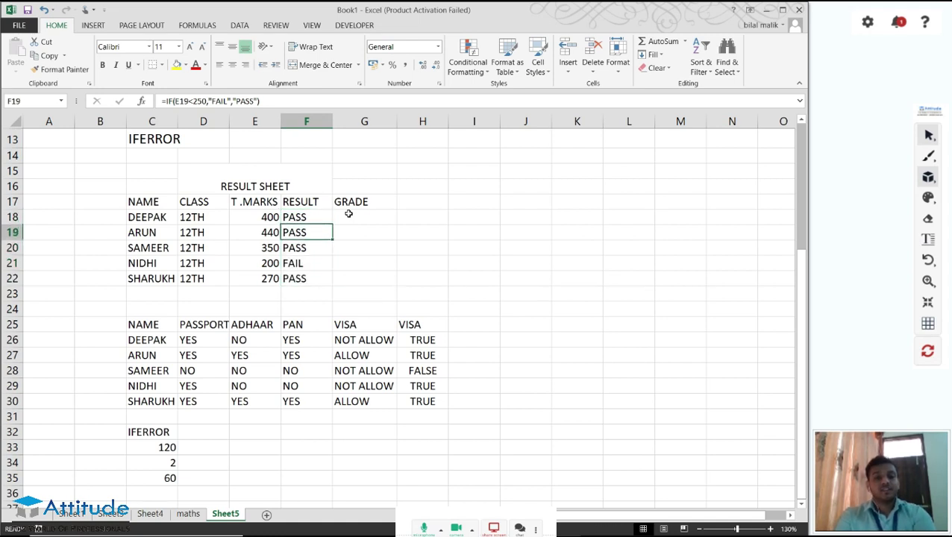
key(Up)
key(Down)
key(Down)
key(Up)
key(Up)
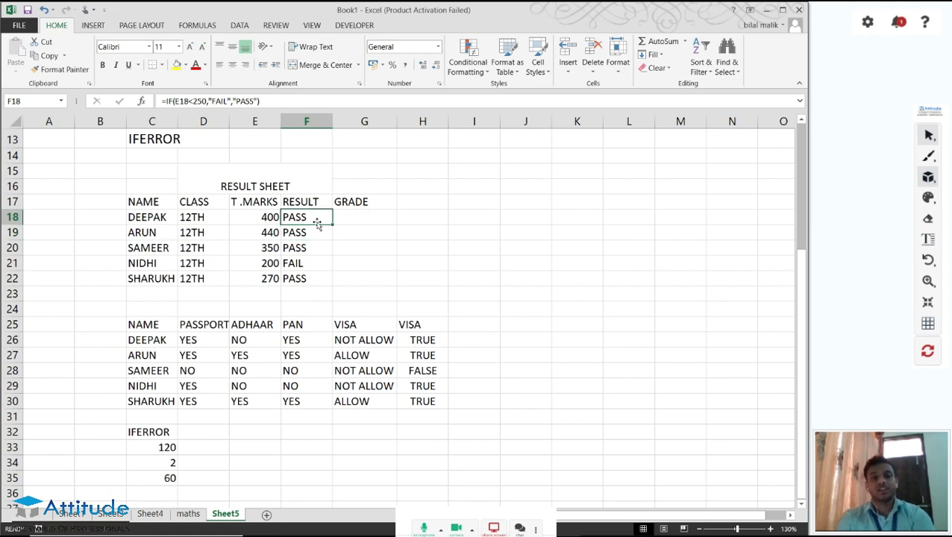
Enter =IF(E18<150,"D",IF(E18<250,"C",IF(E18<350,"B",IF(E18<=500,"A","")))) in G18, showing A
click(345, 214)
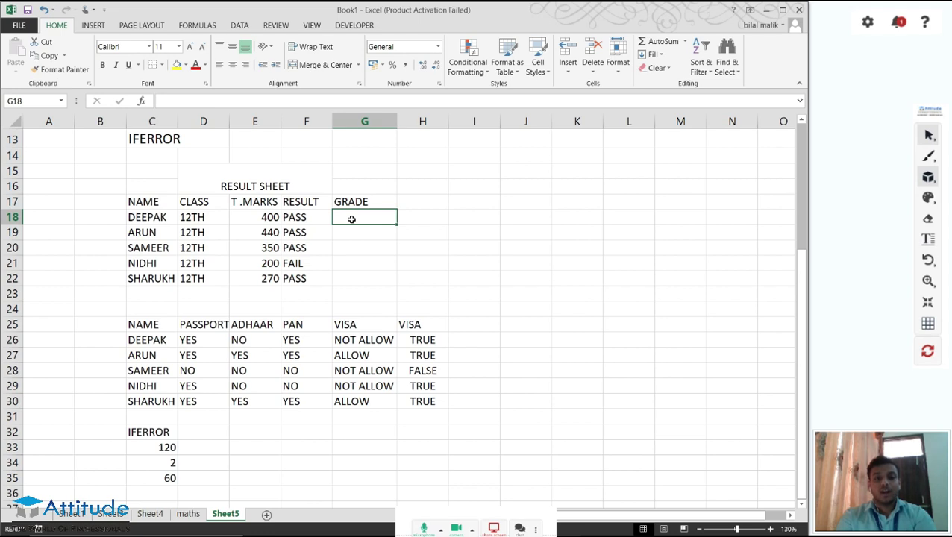
text(=)
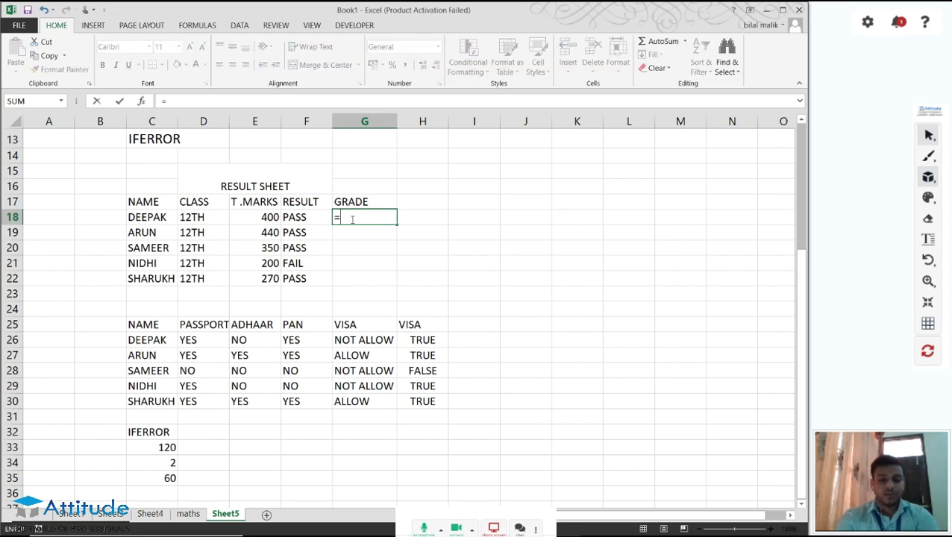
text(IF()
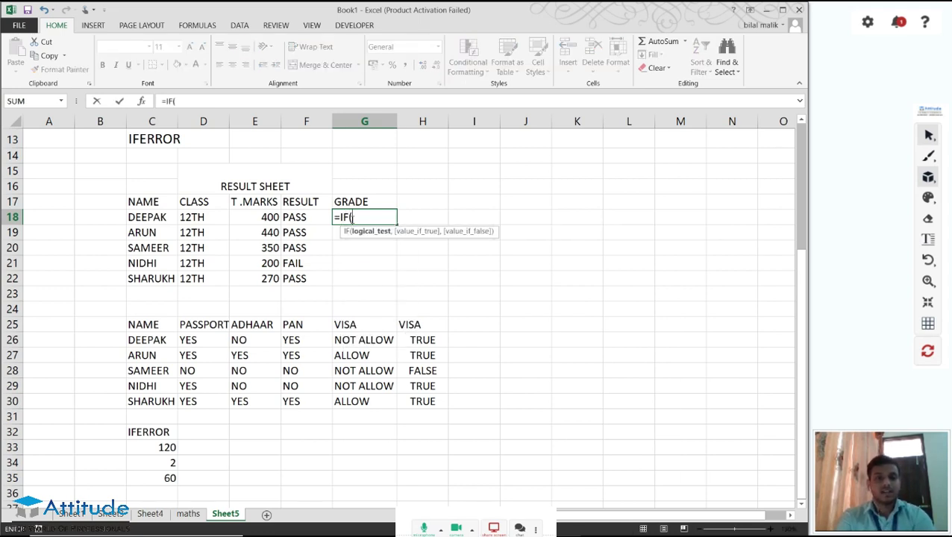
click(263, 214)
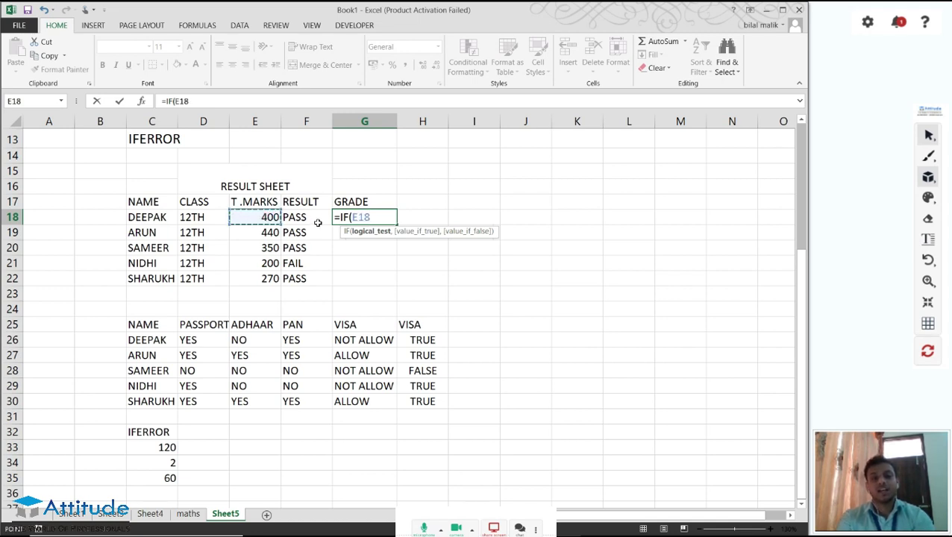
text(<)
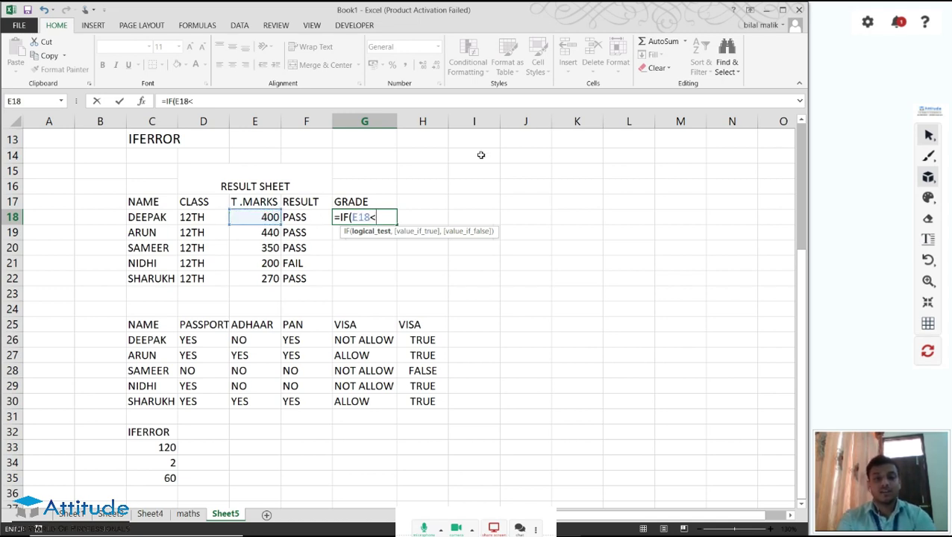
text(150)
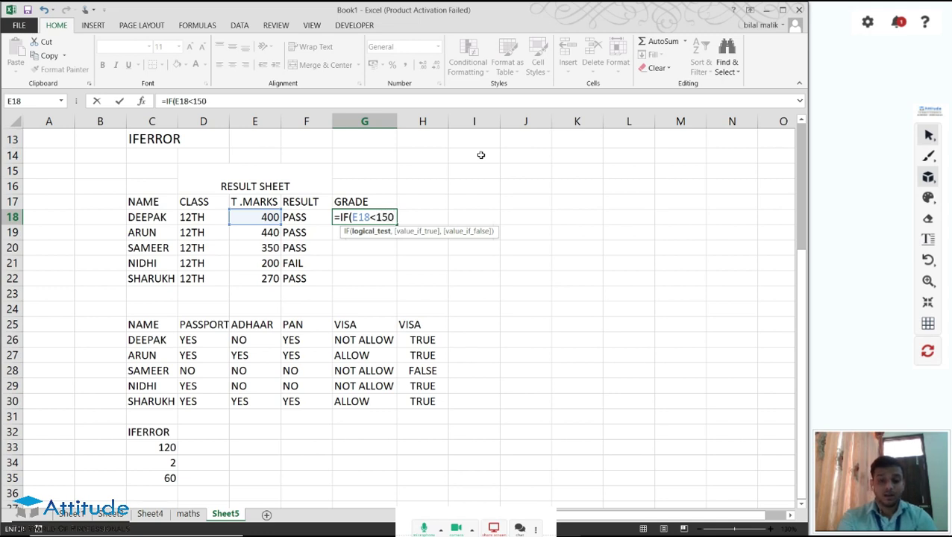
text(,)
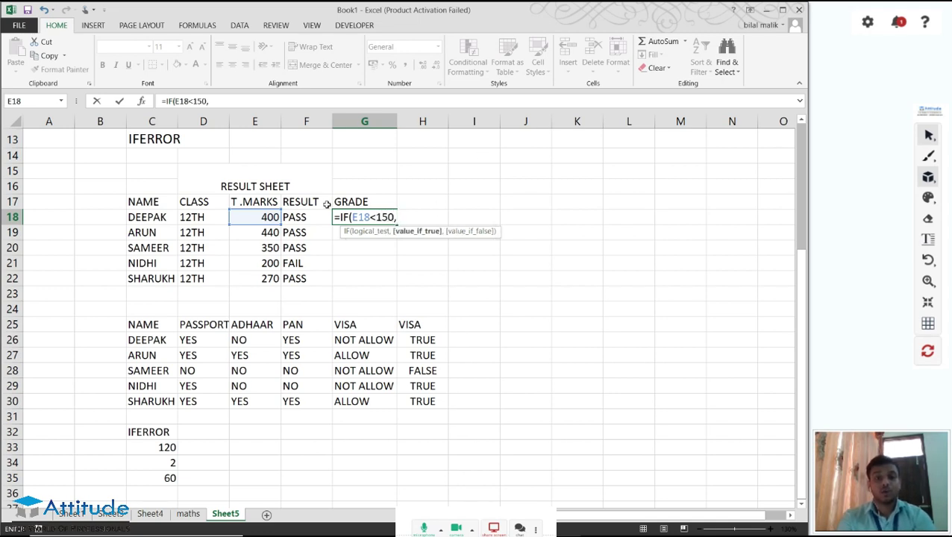
text("D)
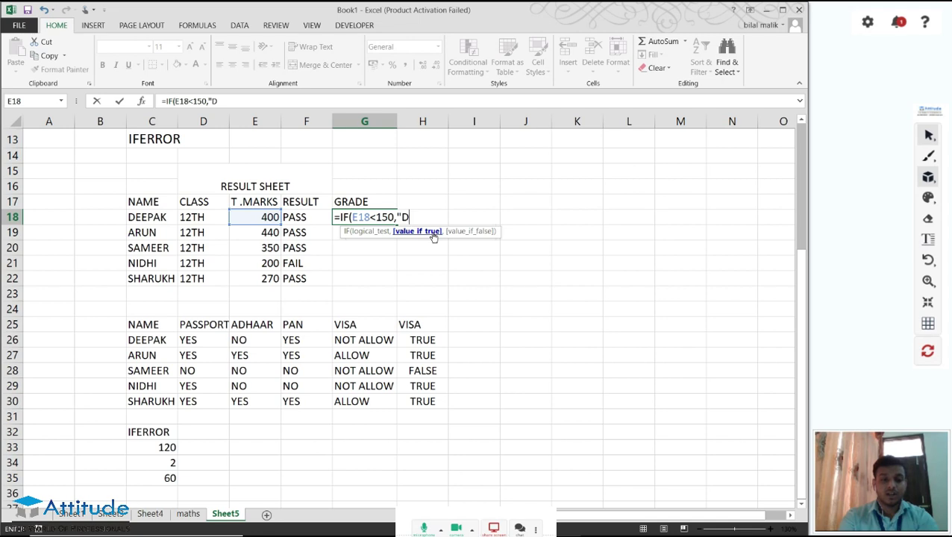
text(",)
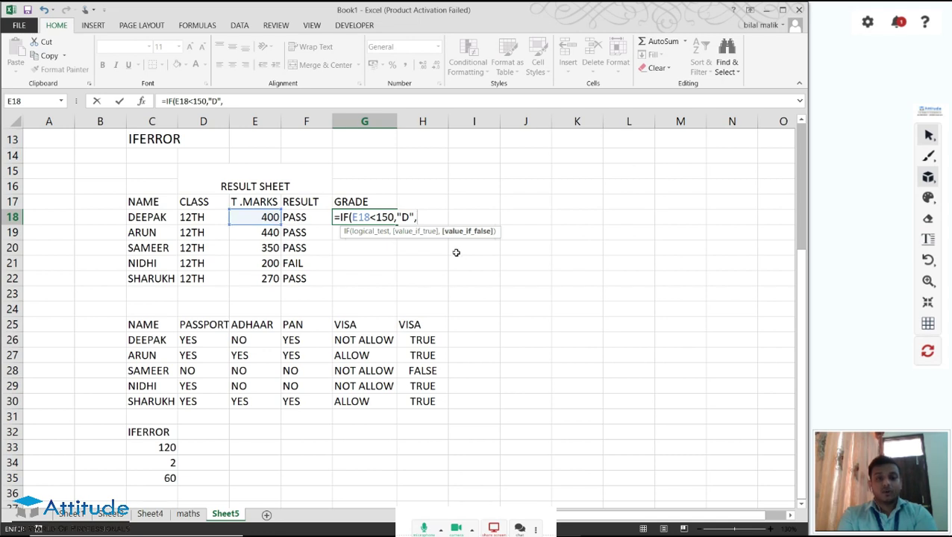
text(IF()
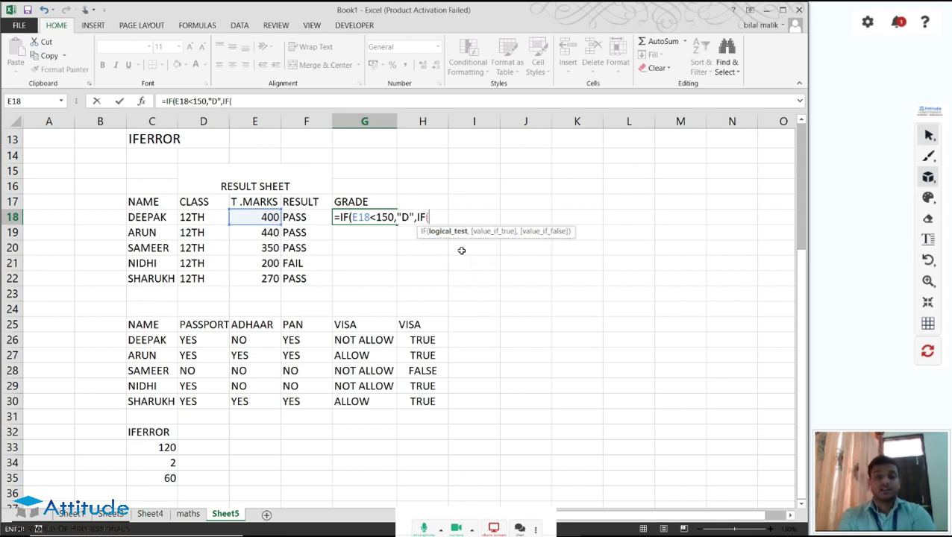
click(255, 217)
text(<)
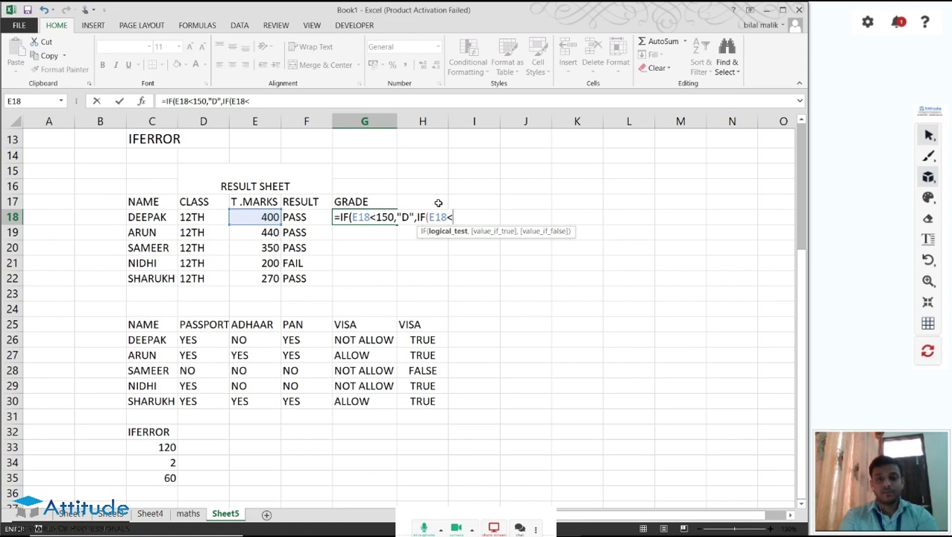
text(250)
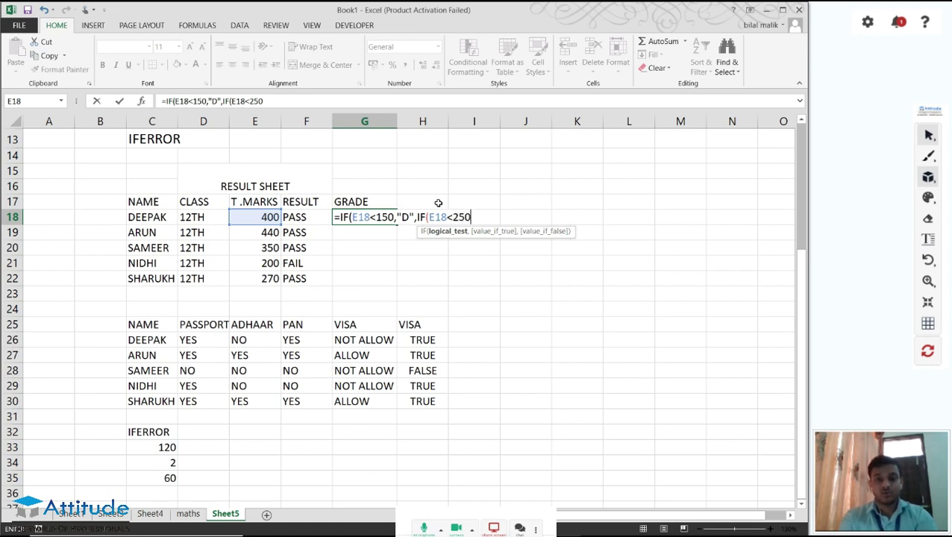
text(,"C")
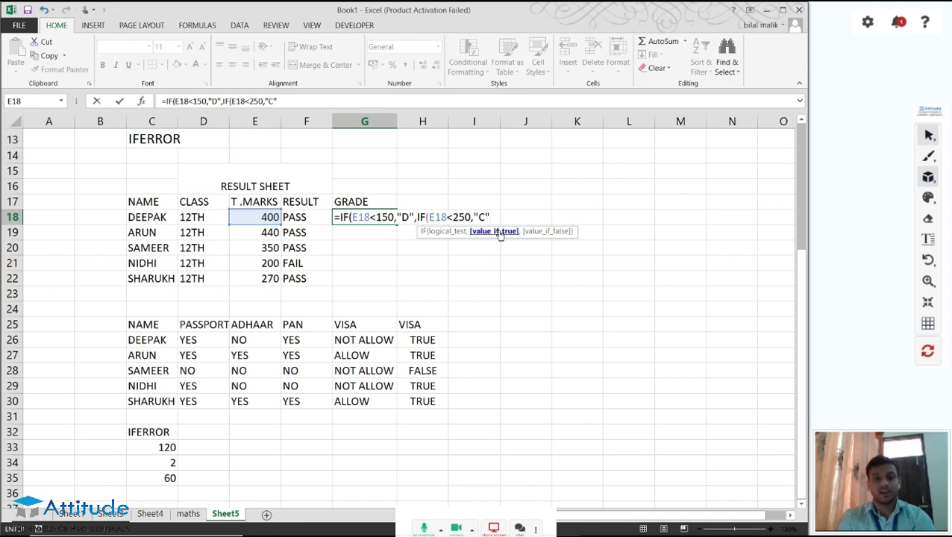
text(,IF()
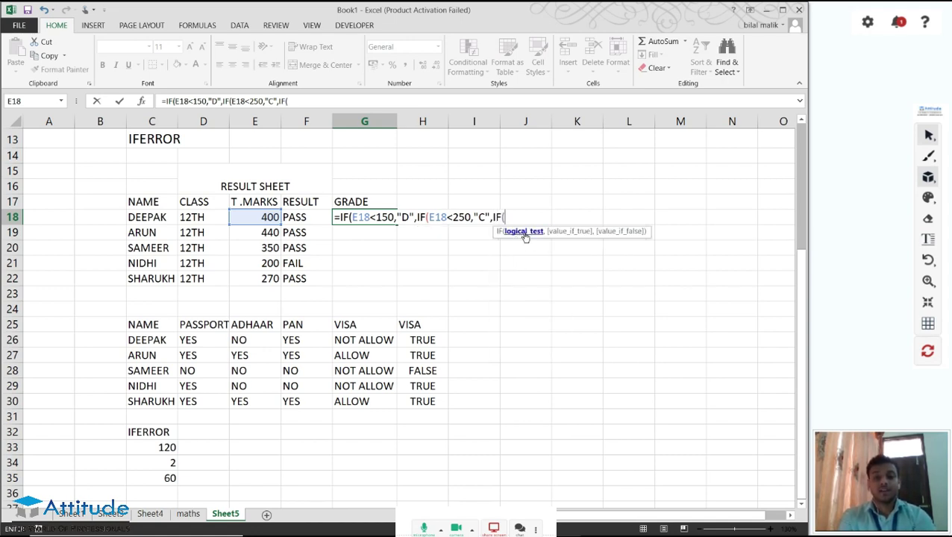
click(253, 216)
text(<)
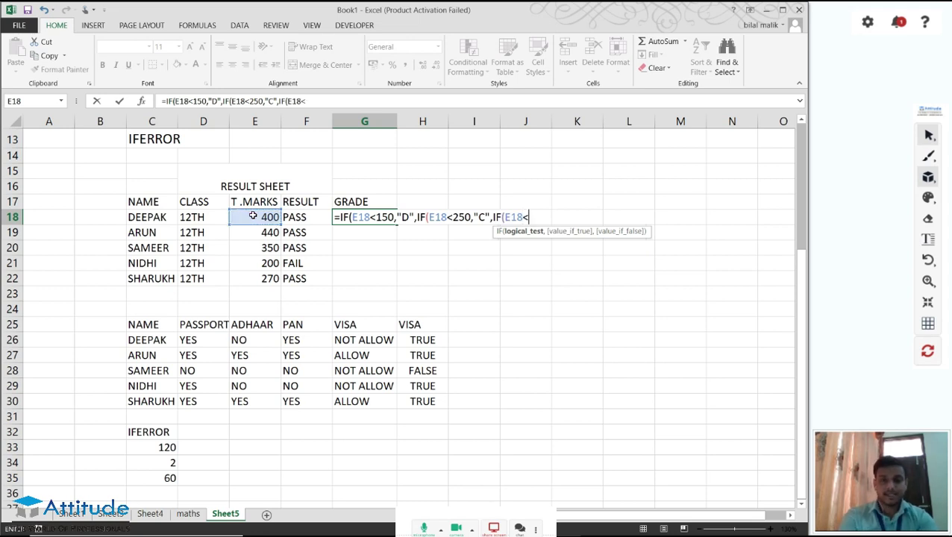
text(350)
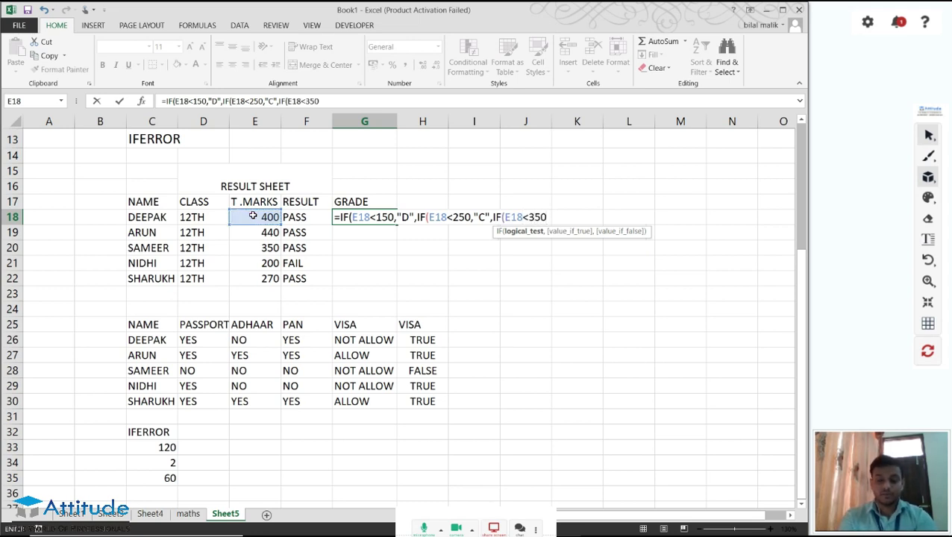
text(,)
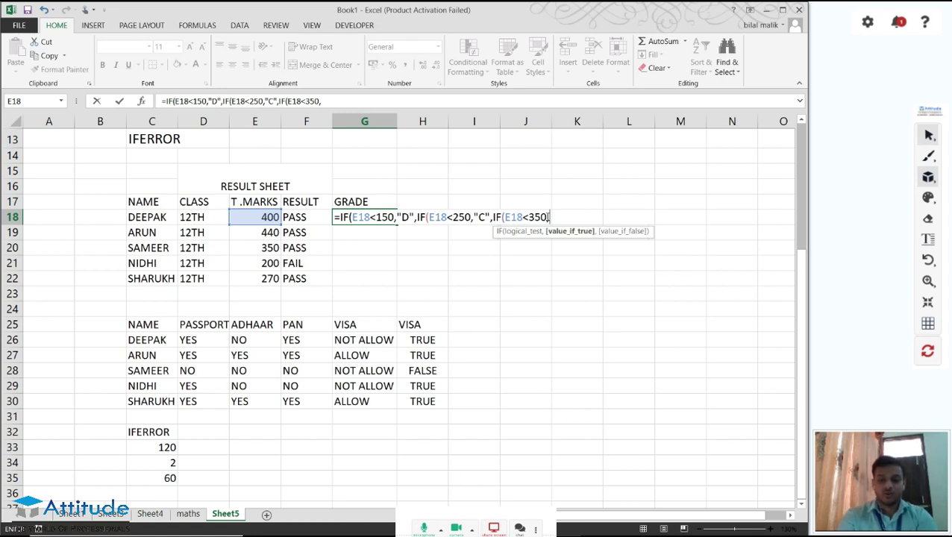
text("B)
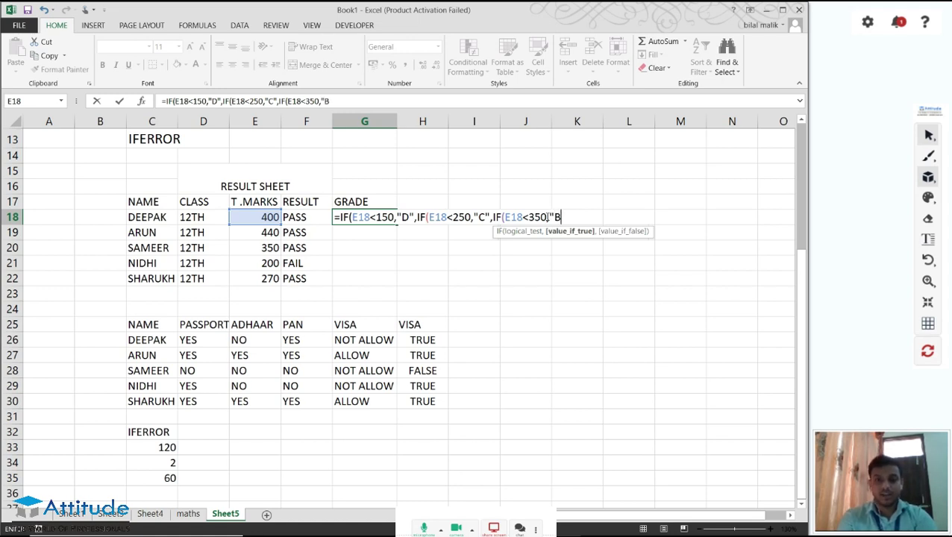
text(")
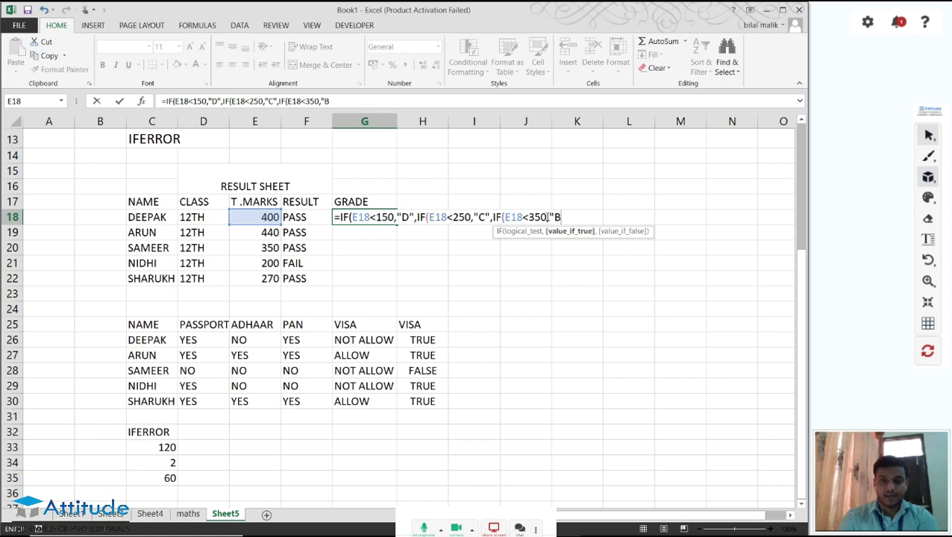
text(,)
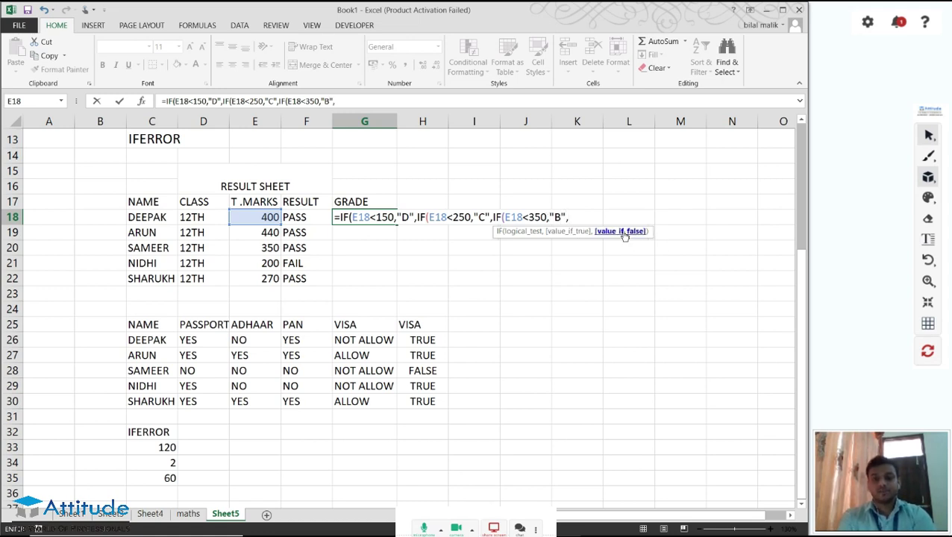
text(IF()
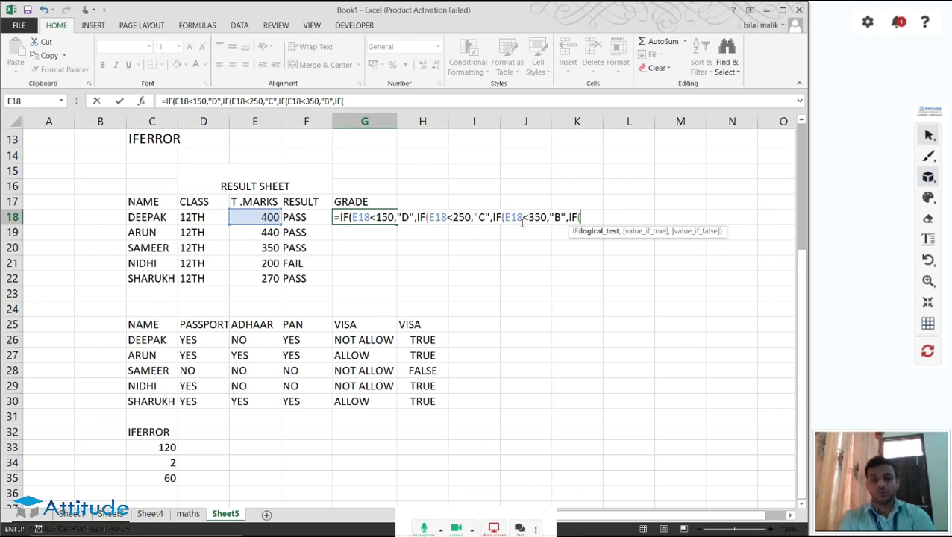
click(249, 218)
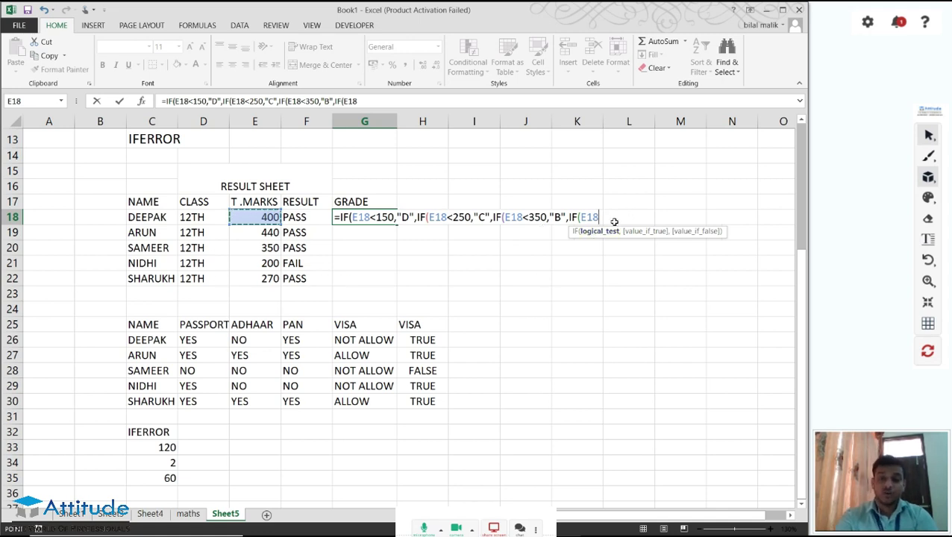
text(<)
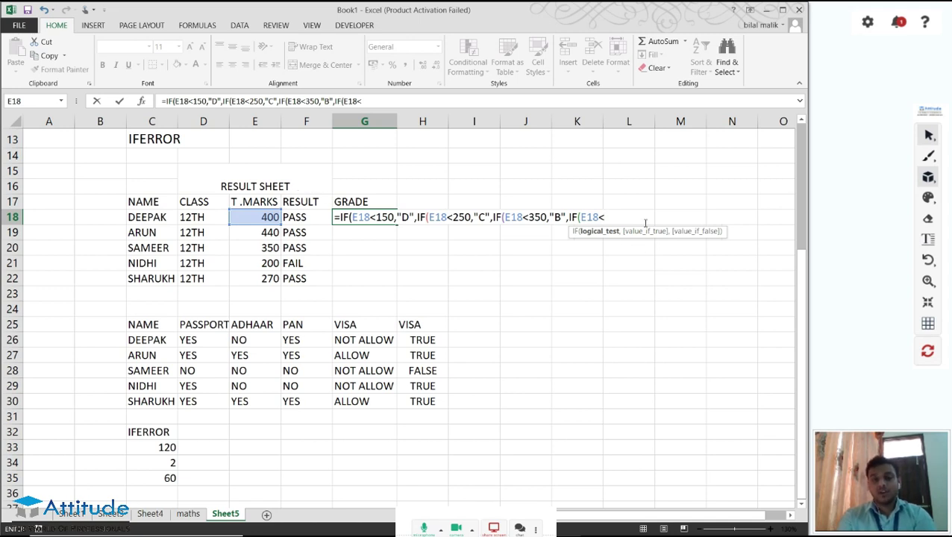
text(=)
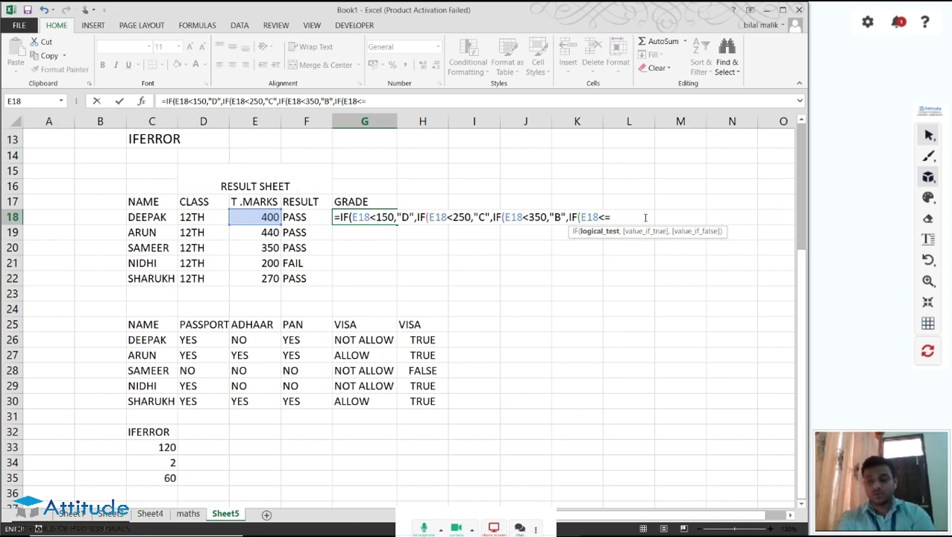
text(500)
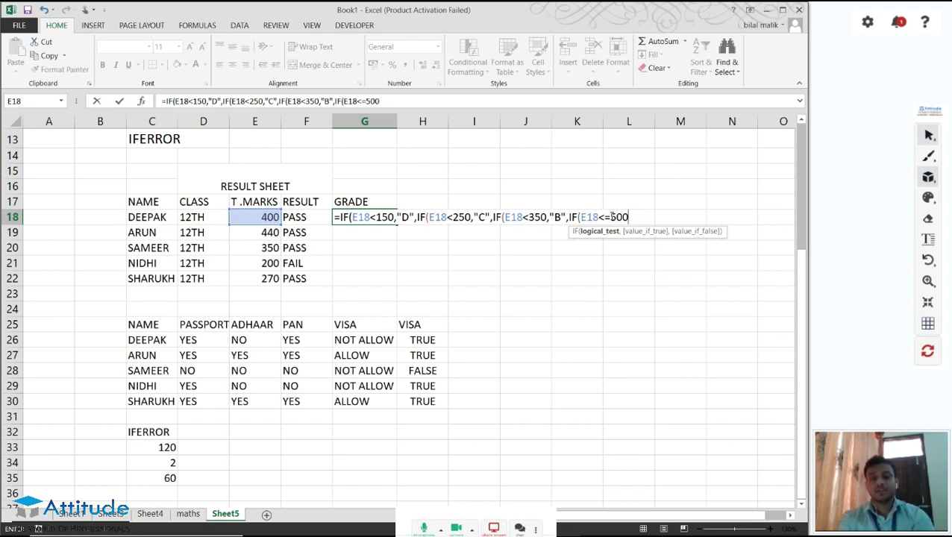
text(,)
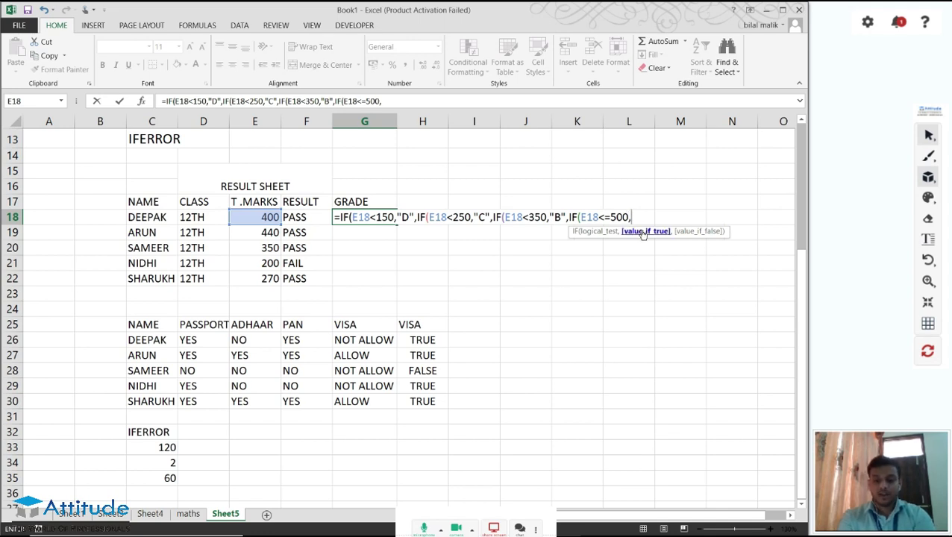
text("A",)
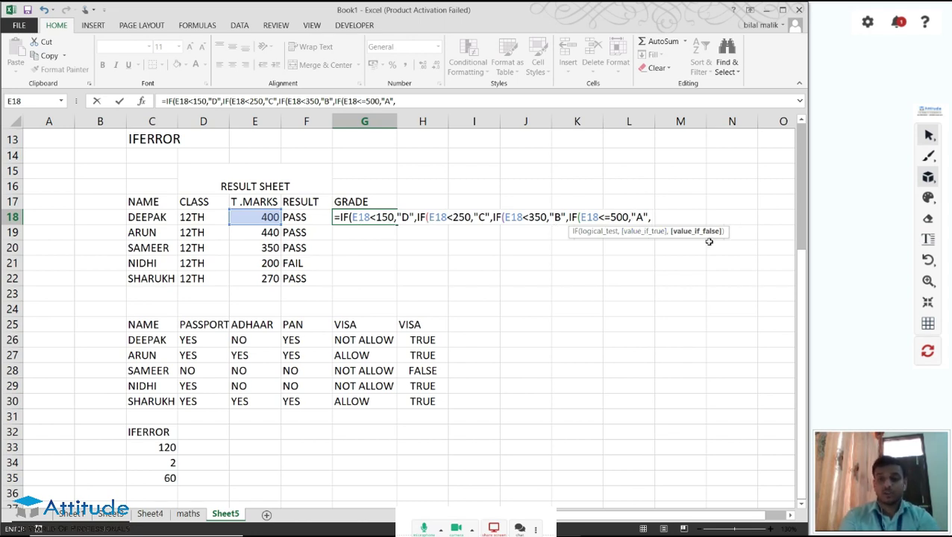
text("")
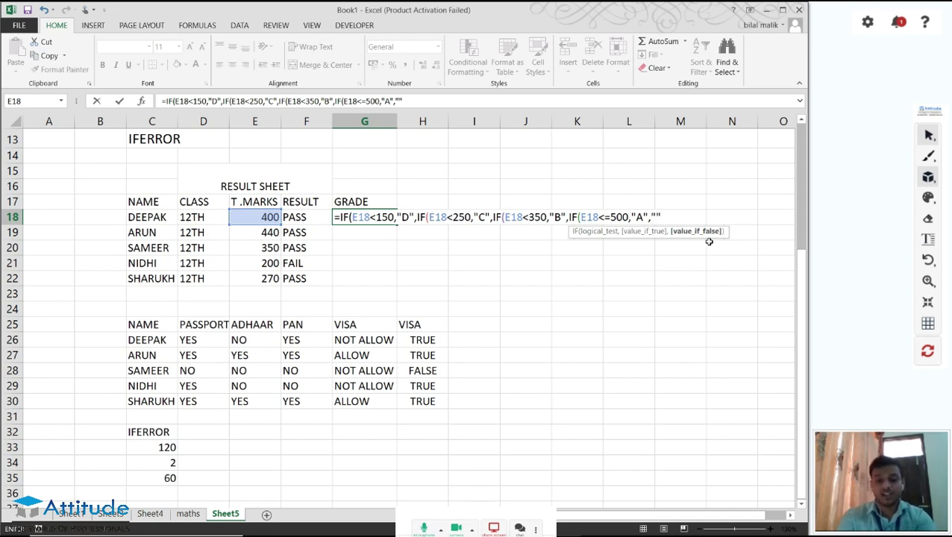
text())
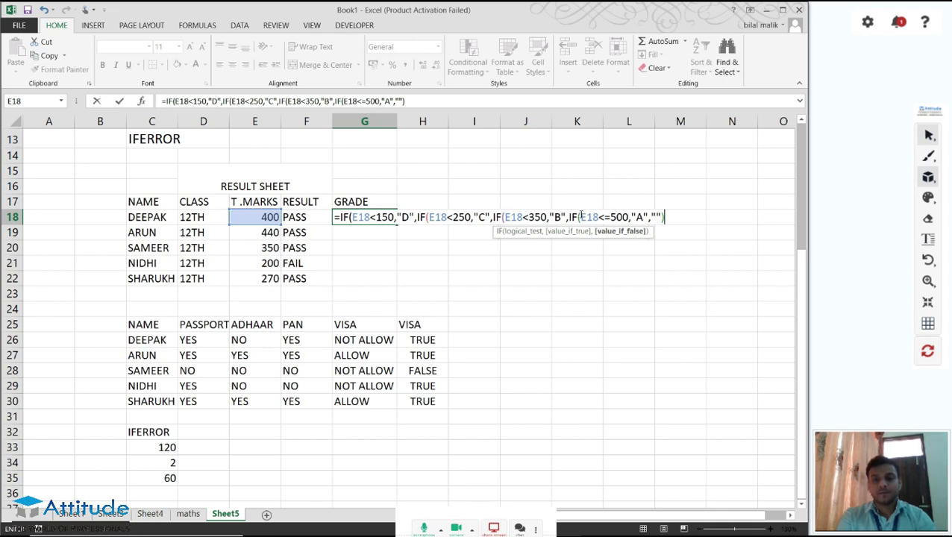
text()))
key(Return)
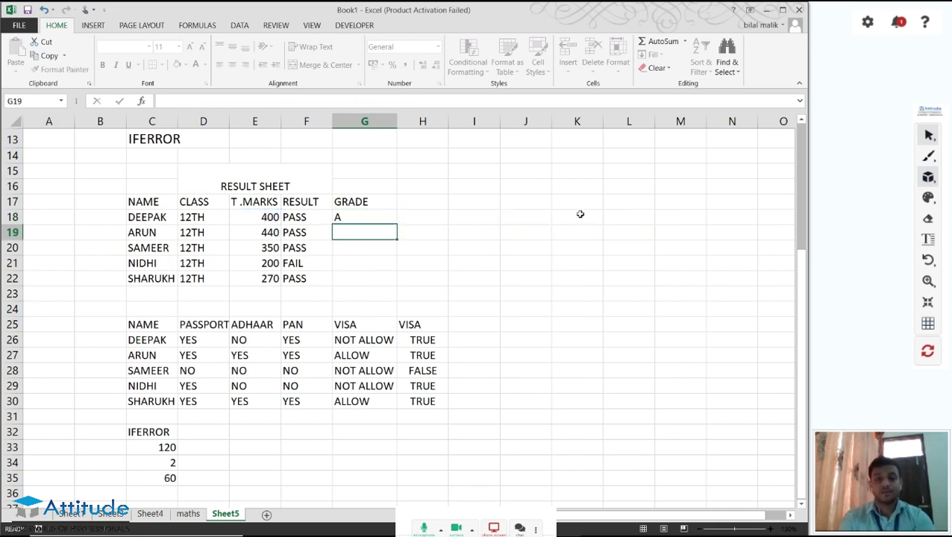
Fill the nested grade formula from G18 down through G22 with Ctrl+D
key(Up)
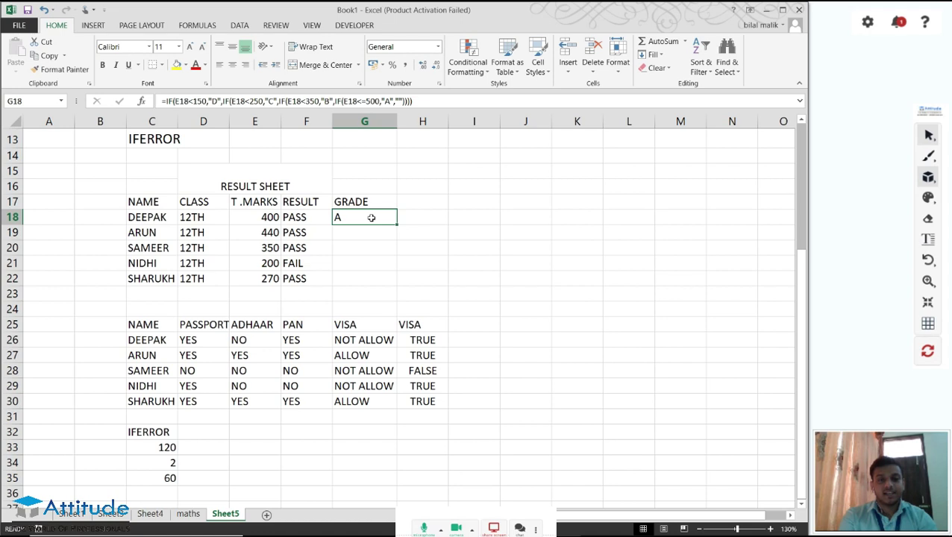
drag(371, 217, 365, 273)
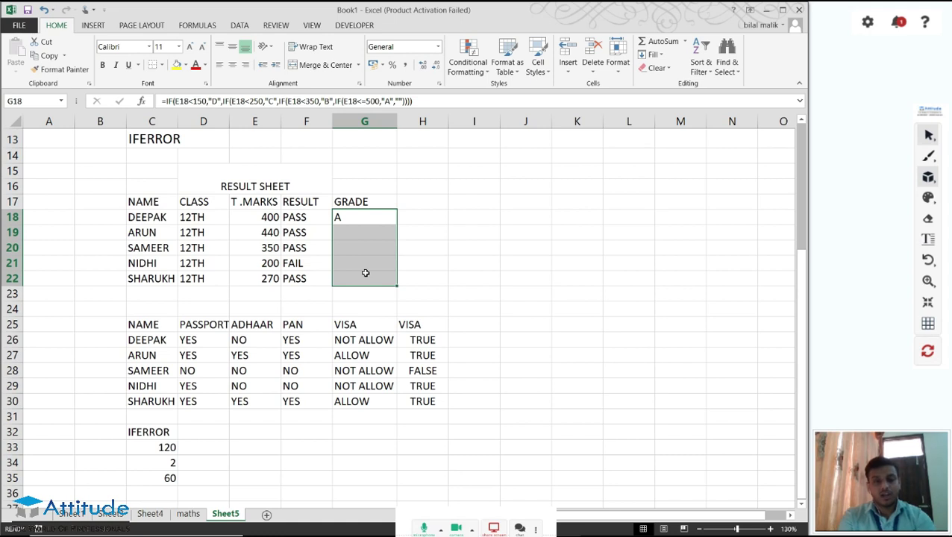
key(ctrl+d)
click(347, 217)
Inspect NIDHI's grade formula for 200 marks without changing it
key(Down)
key(Down)
key(Down)
key(Left)
key(Left)
key(Left)
key(Left)
key(Right)
key(Right)
key(Right)
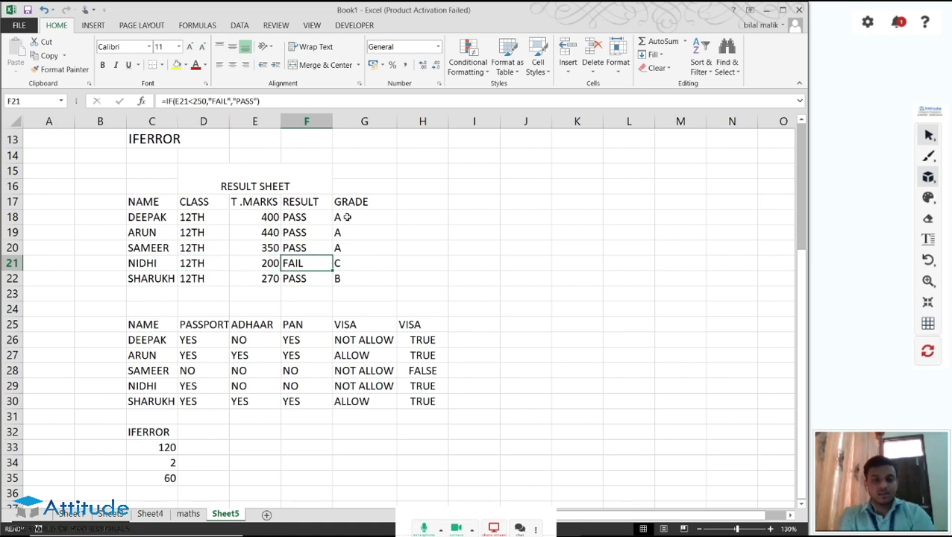
key(Right)
key(F2)
key(Left)
key(Left)
key(Left)
key(Left)
key(Left)
key(Left)
key(Left)
key(Left)
key(Left)
key(Left)
key(Left)
key(Left)
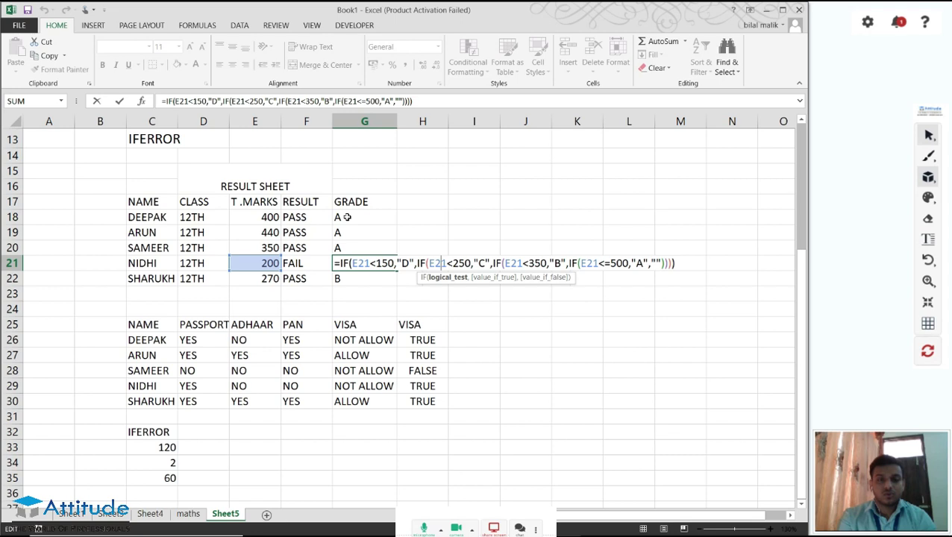
key(Return)
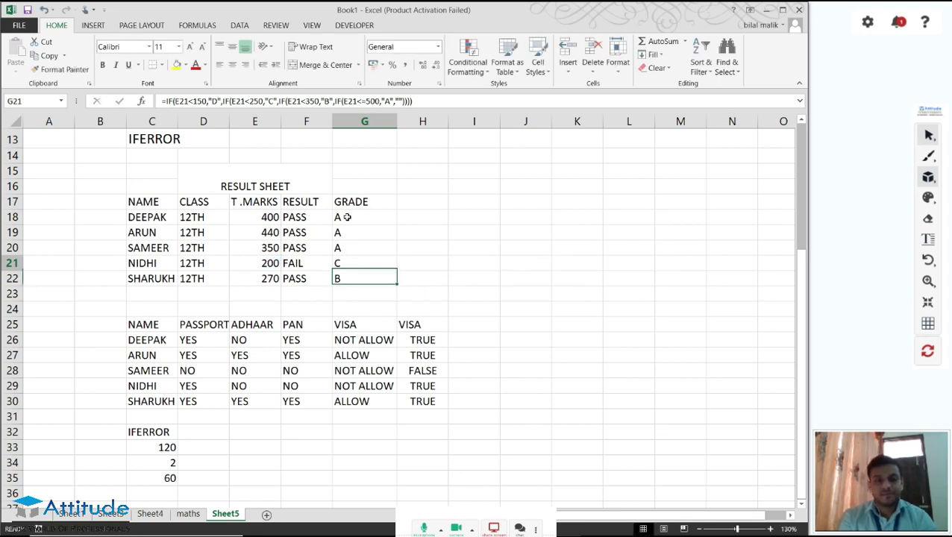
key(Up)
key(Left)
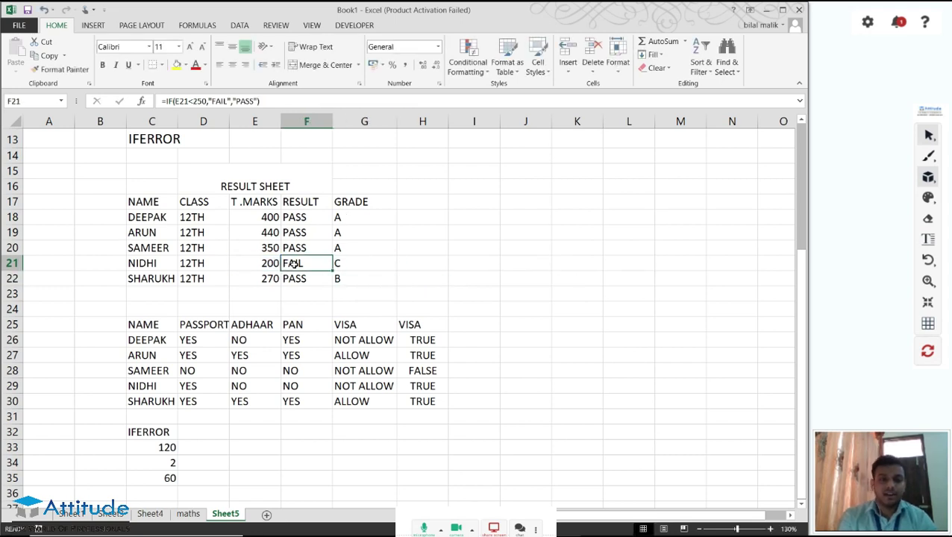
Inspect the grade formulas for SHARUKH, ARUN and DEEPAK without changing them
click(353, 279)
double_click(353, 279)
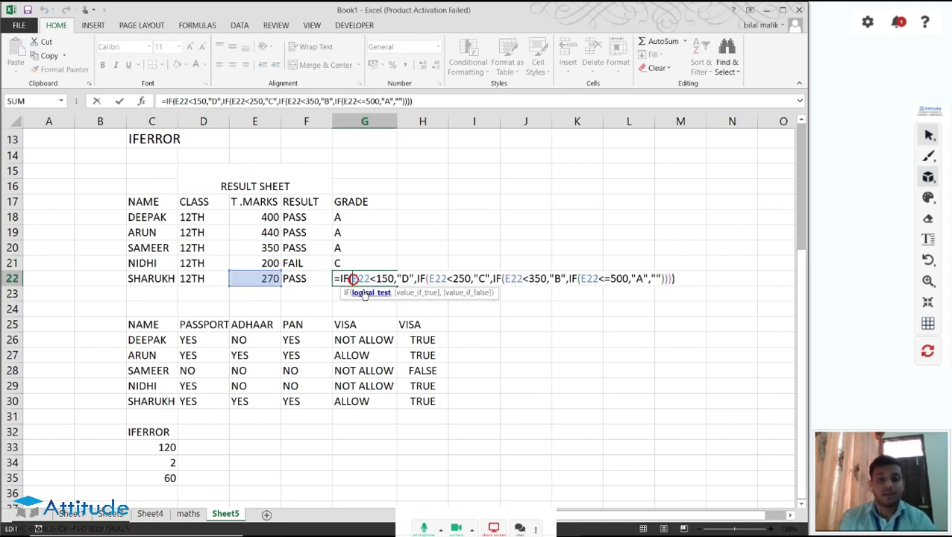
key(Return)
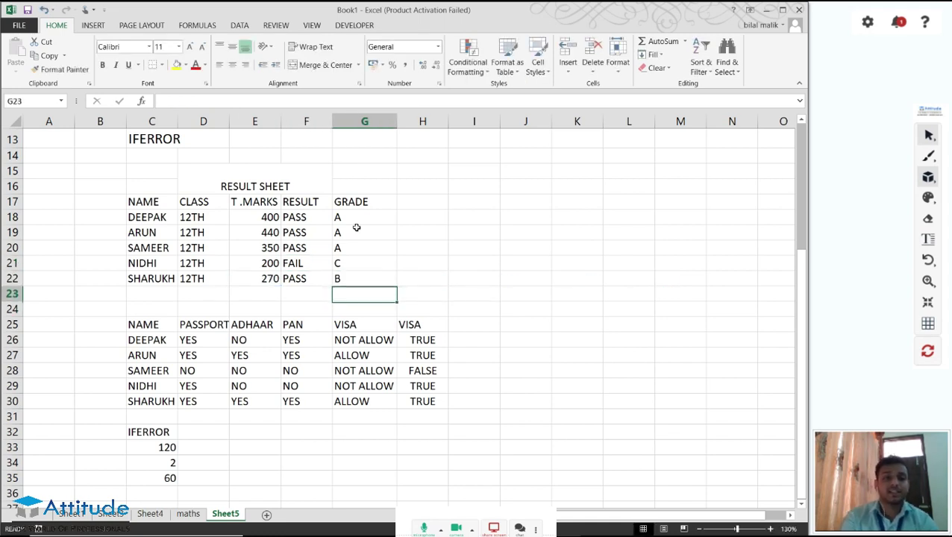
key(Up)
key(Up)
key(Up)
click(355, 223)
click(356, 228)
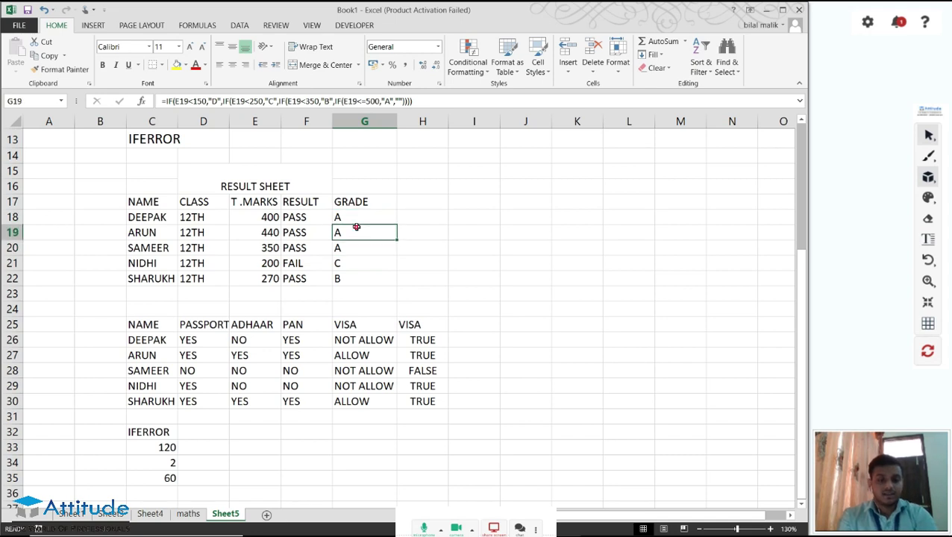
click(354, 213)
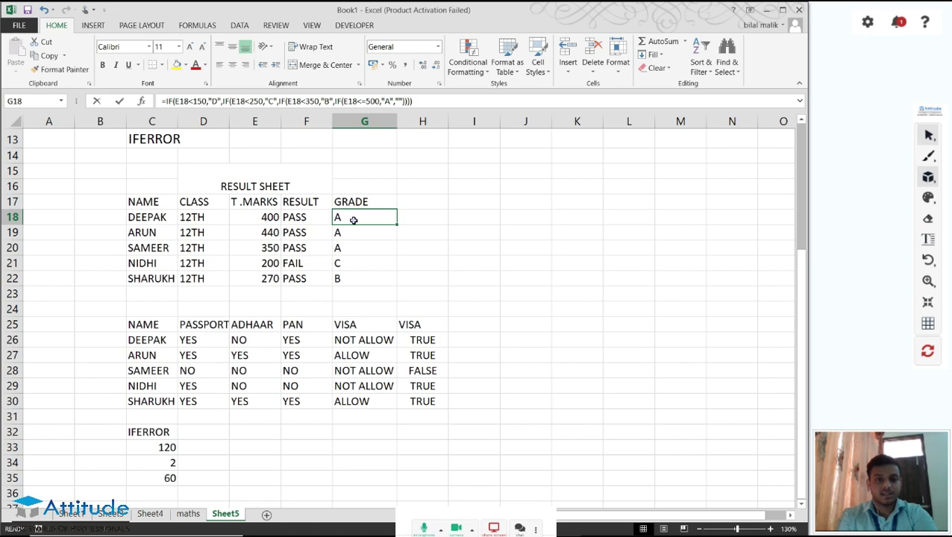
double_click(353, 214)
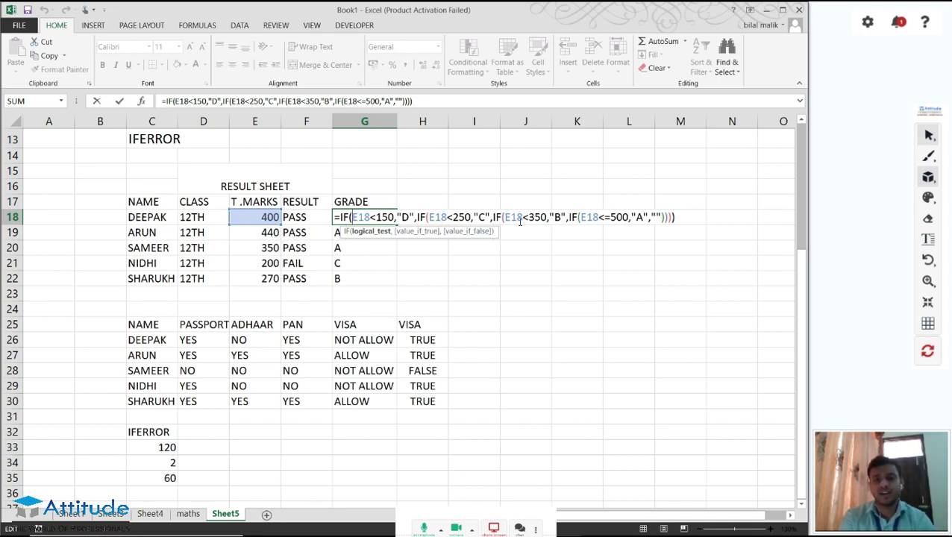
key(Return)
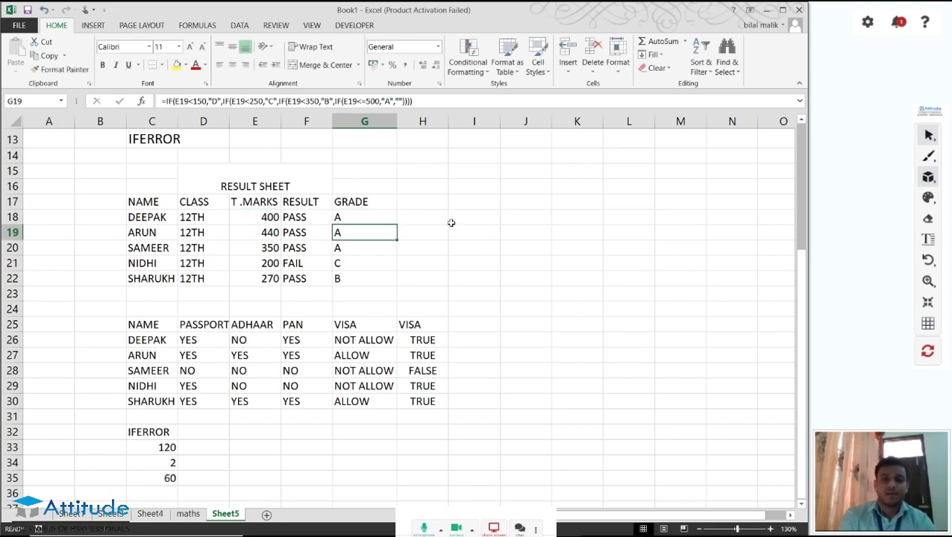
key(Up)
key(shift+Down)
key(shift+Down)
key(shift+Down)
key(shift+Down)
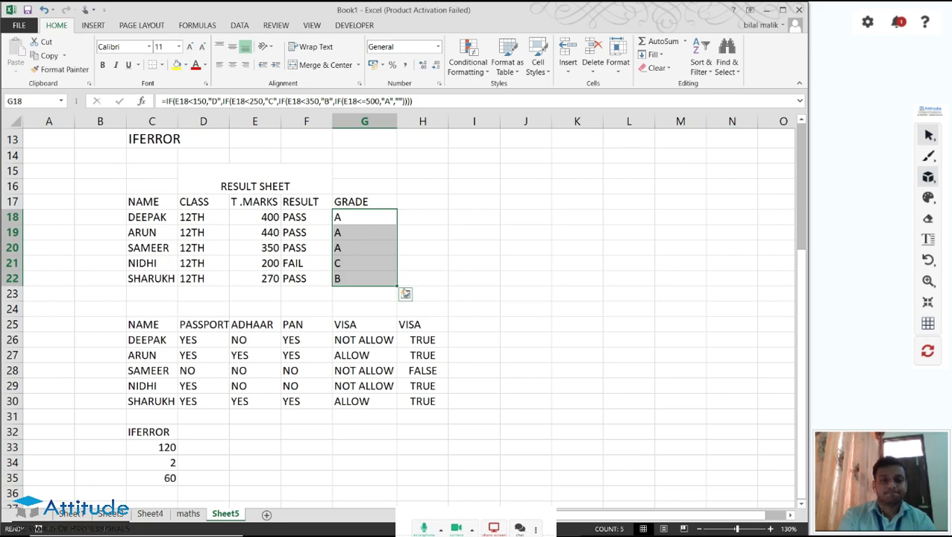
click(425, 336)
key(Up)
key(Up)
key(Up)
key(Up)
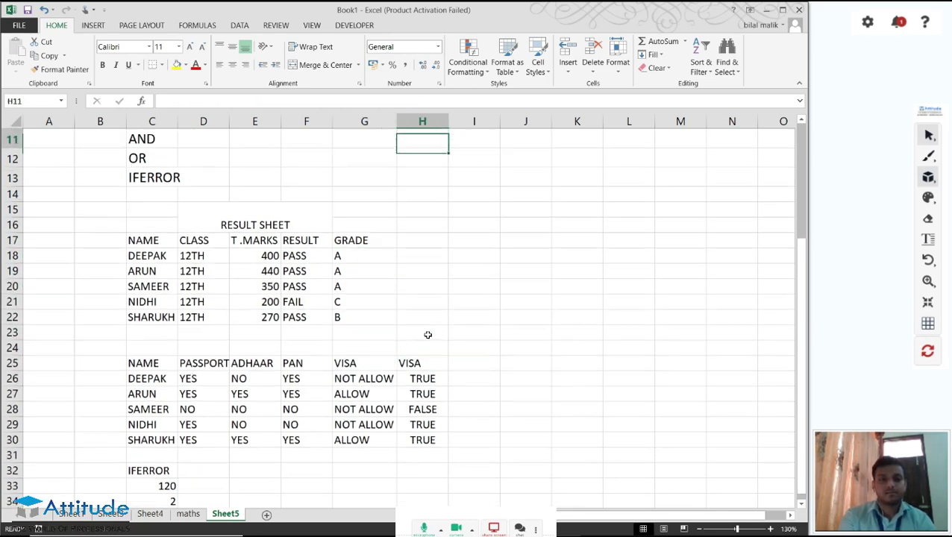
key(Up)
key(Up)
key(Up)
key(Down)
key(Down)
key(Down)
key(Down)
key(Left)
key(Left)
key(Left)
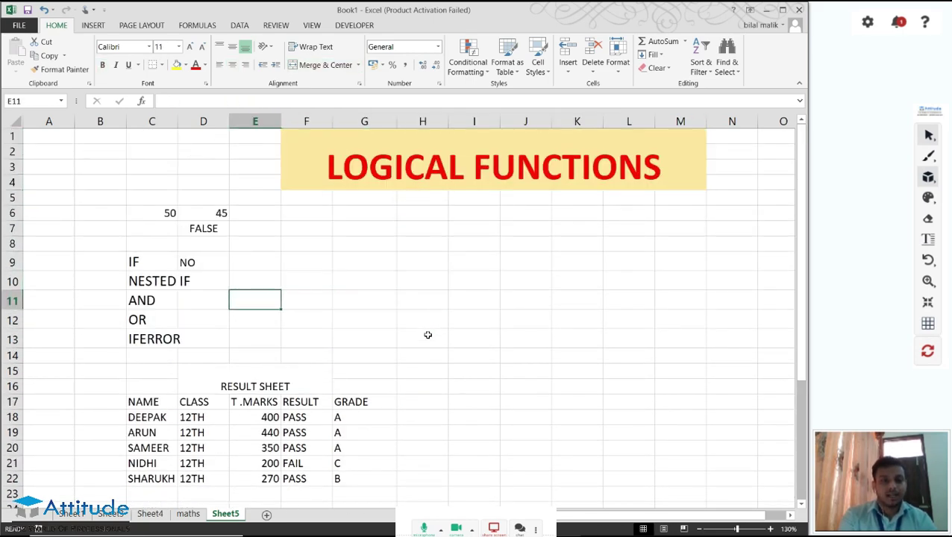
key(Left)
key(Left)
key(Down)
key(Up)
key(Down)
key(Down)
key(Up)
key(Down)
key(Up)
key(Down)
key(Up)
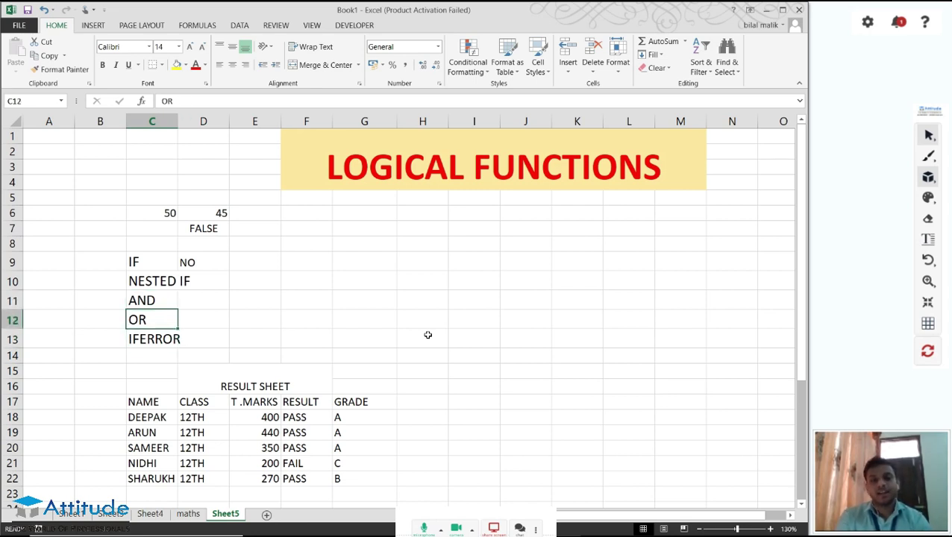
key(Up)
key(Down)
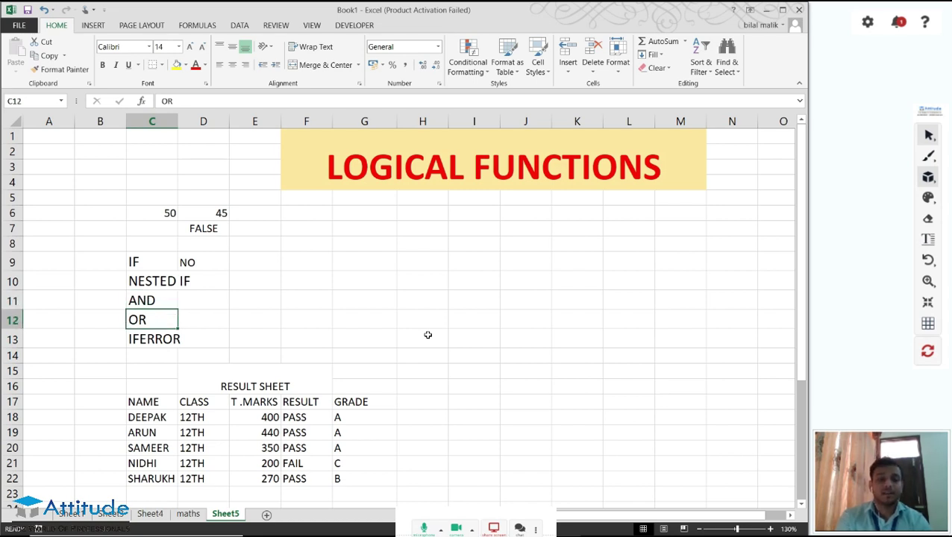
key(Up)
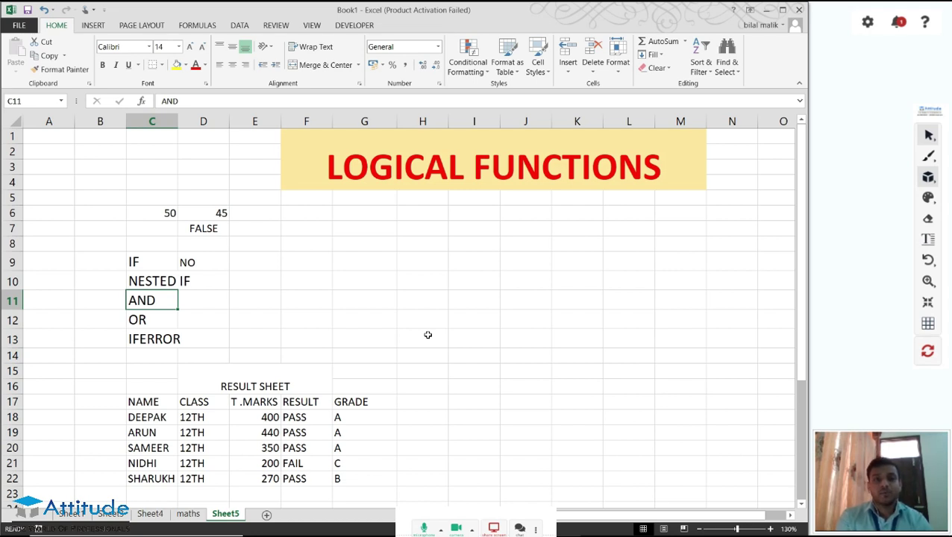
click(427, 335)
key(Up)
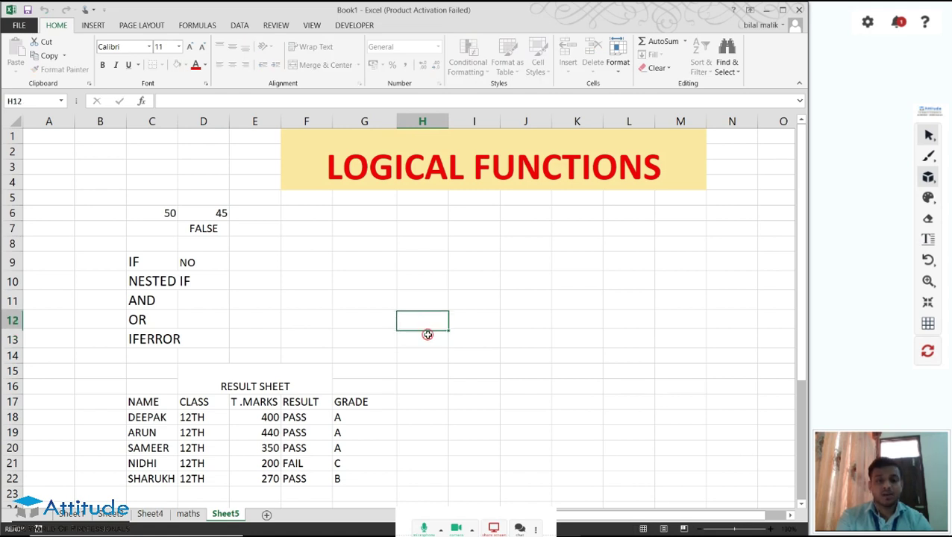
key(Left)
key(Left)
key(Left)
key(Left)
key(Up)
key(Left)
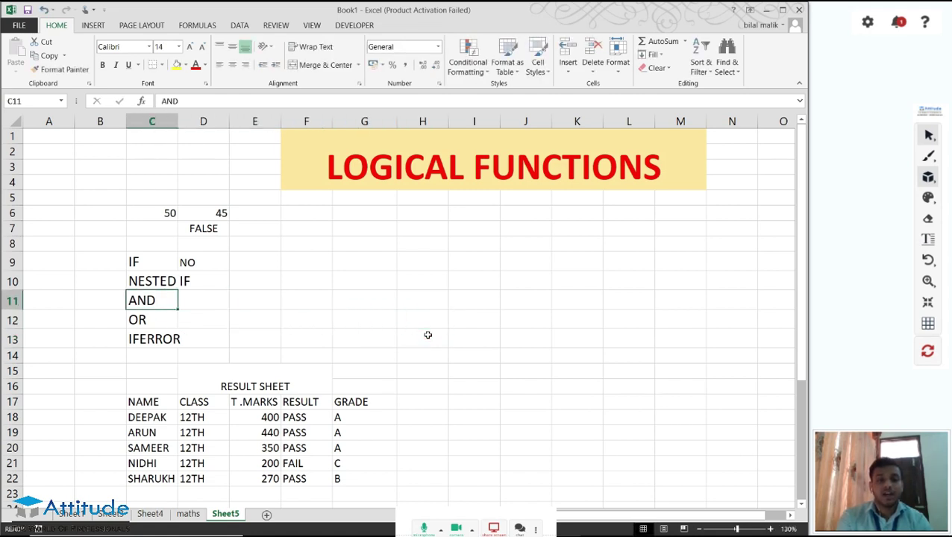
key(Down)
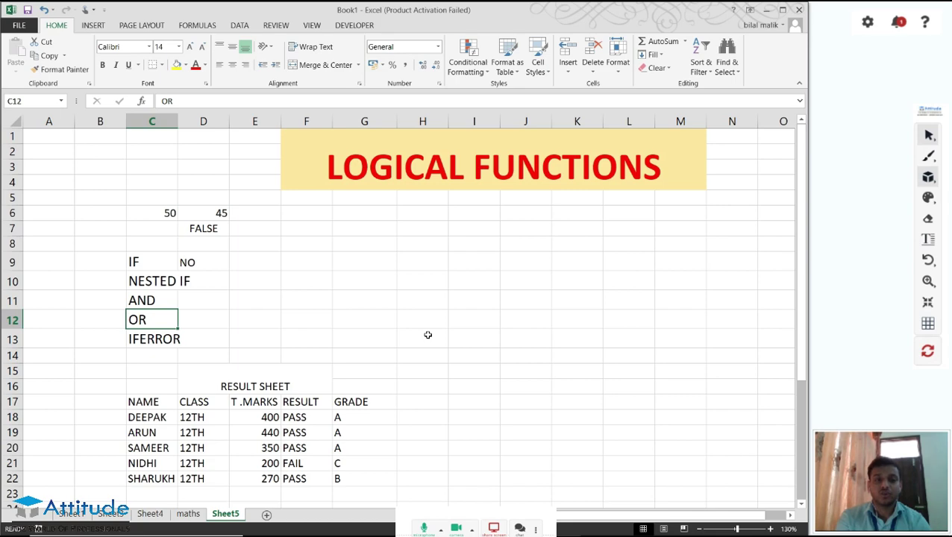
key(ctrl+Down)
key(ctrl+Down)
key(ctrl+Down)
key(ctrl+Down)
key(ctrl+Down)
Delete the VISA results in G26:H30, leaving the PASSPORT, ADHAAR and PAN entries
key(Down)
key(Down)
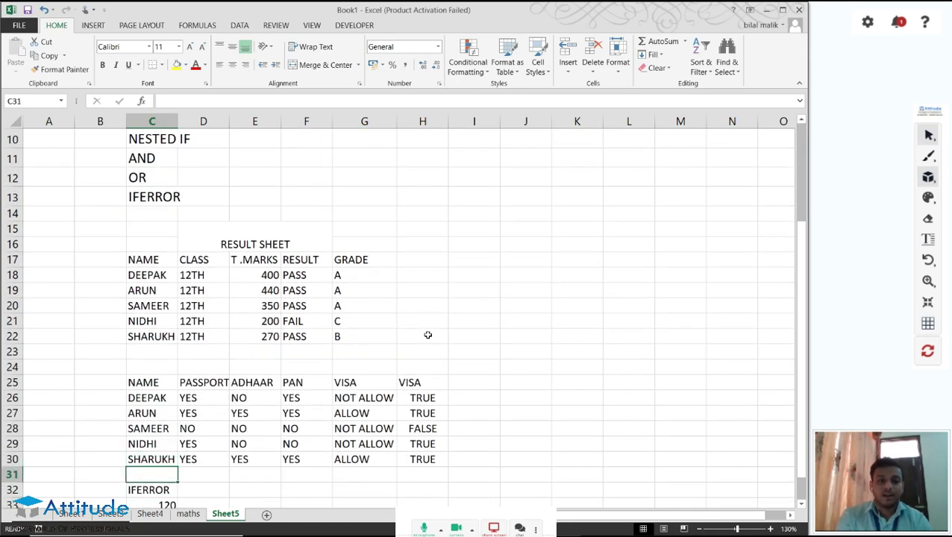
key(Down)
key(Down)
key(Up)
key(Up)
key(Up)
key(Right)
key(Right)
key(Down)
key(Right)
key(Right)
key(Up)
key(Up)
key(shift+Right)
key(shift+Down)
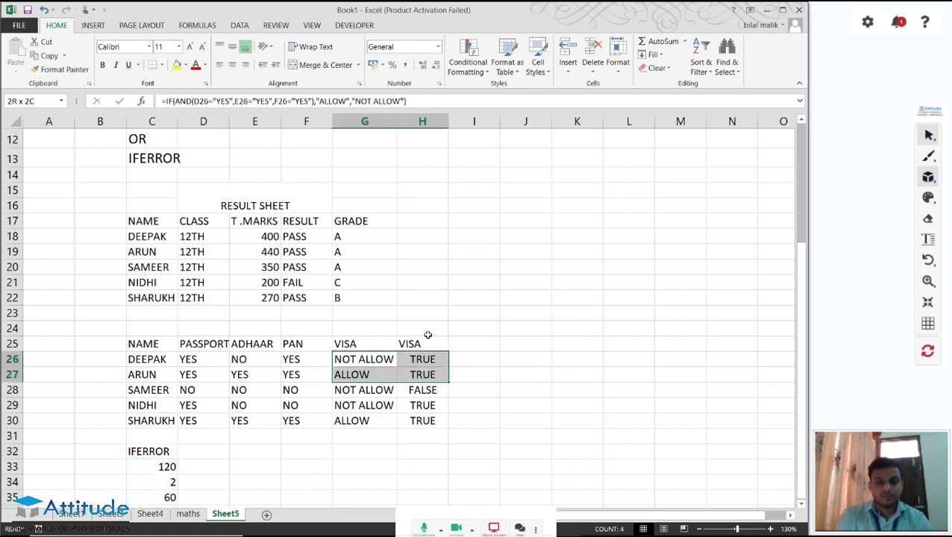
key(shift+Down)
key(shift+Down)
key(shift+Down)
key(Delete)
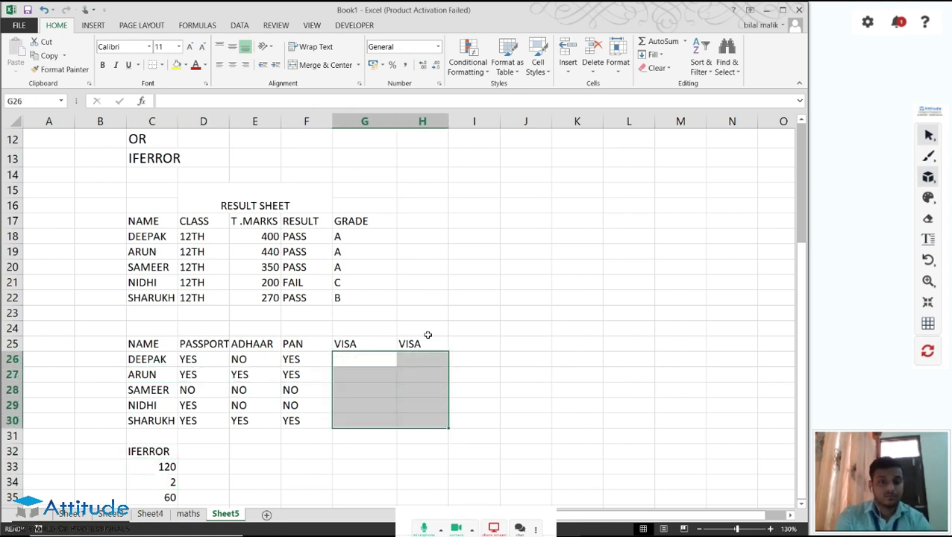
key(Down)
key(Up)
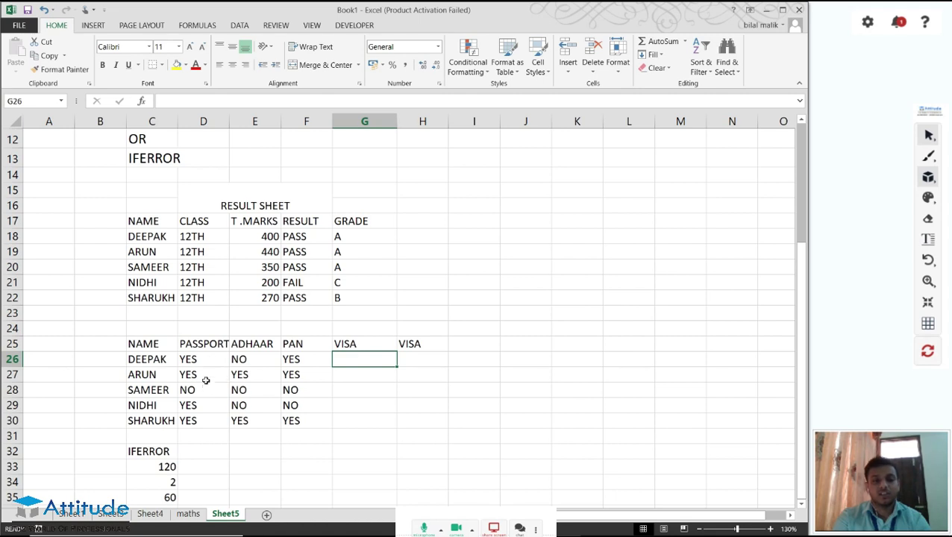
click(212, 343)
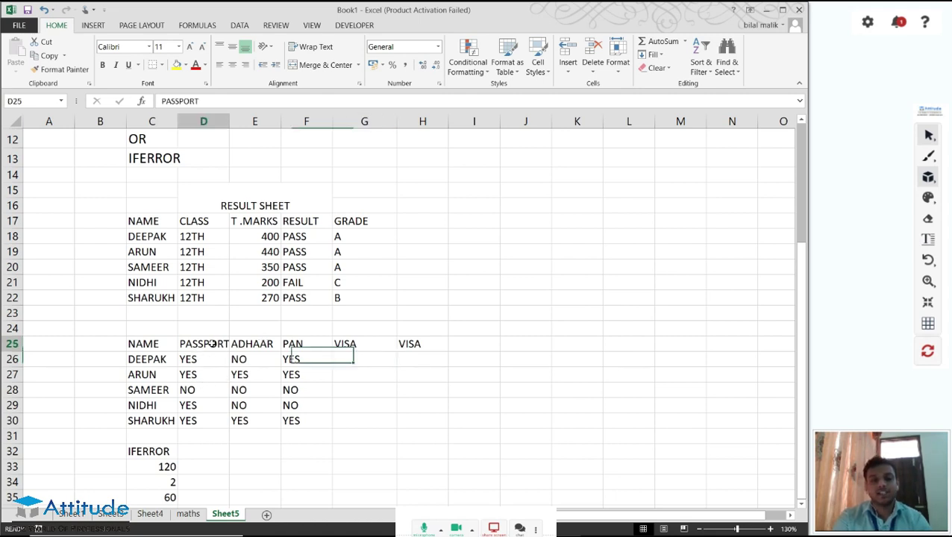
click(284, 344)
click(243, 343)
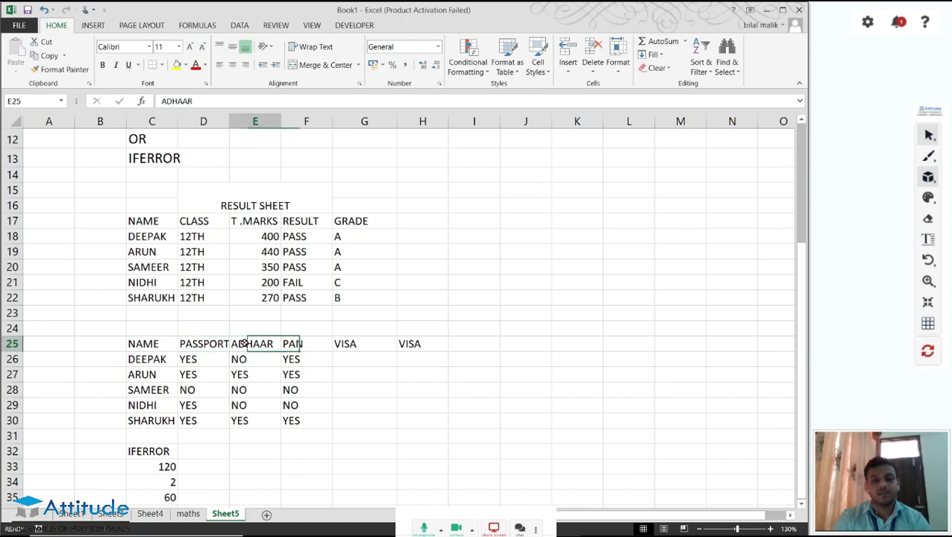
click(175, 346)
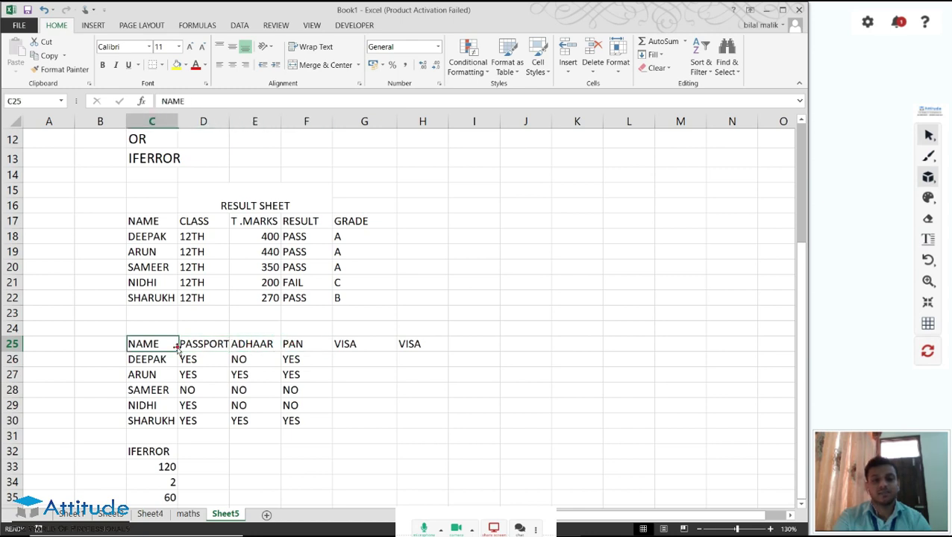
click(292, 344)
click(259, 344)
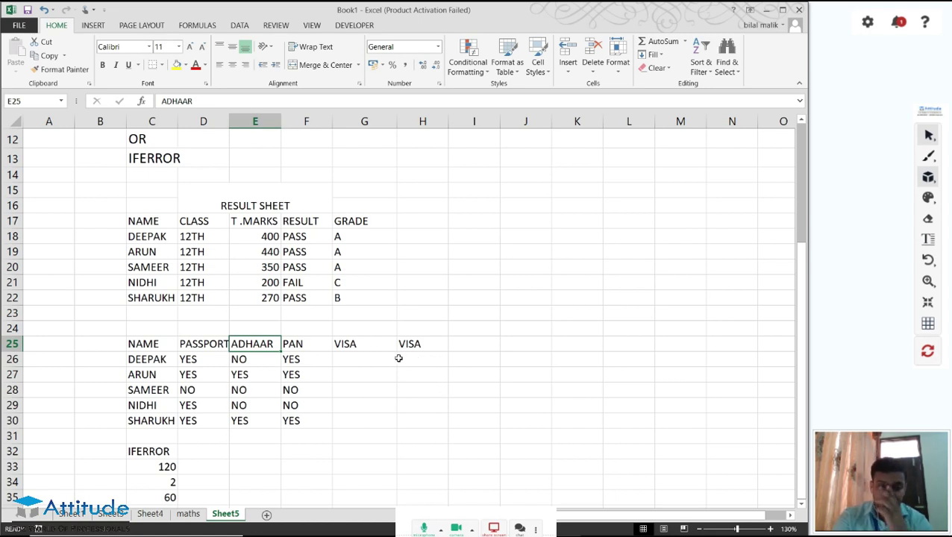
click(356, 361)
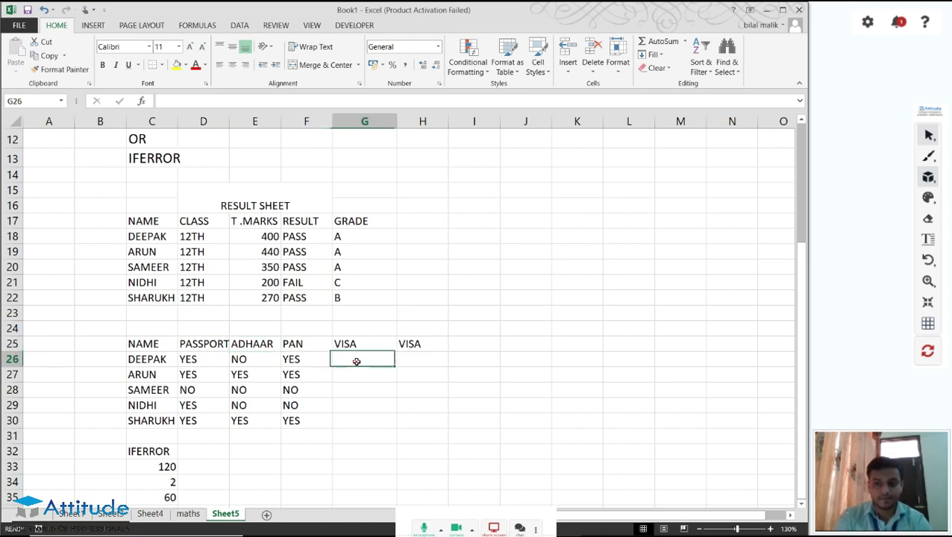
Enter =AND(D26="YES",E26="YES",F26="YES") in G26, which returns FALSE for DEEPAK
text(=)
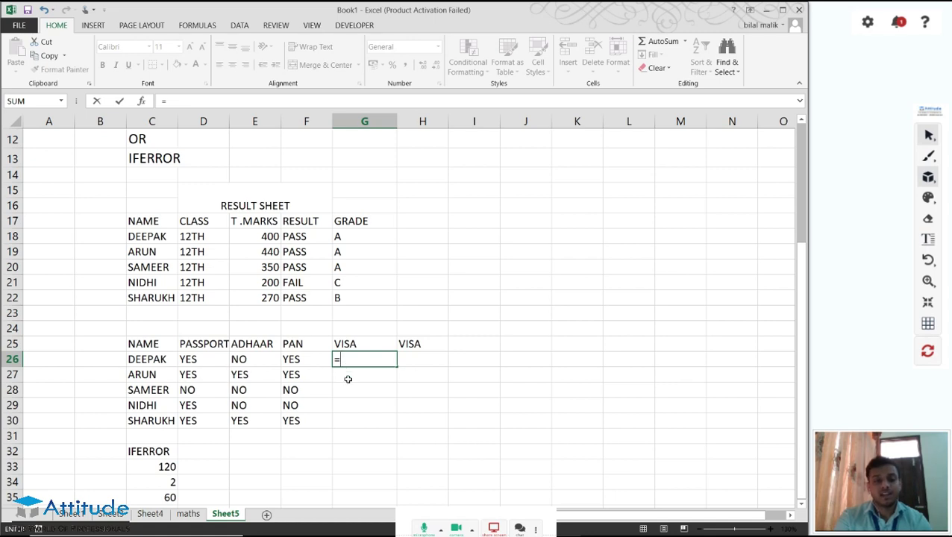
text(AND()
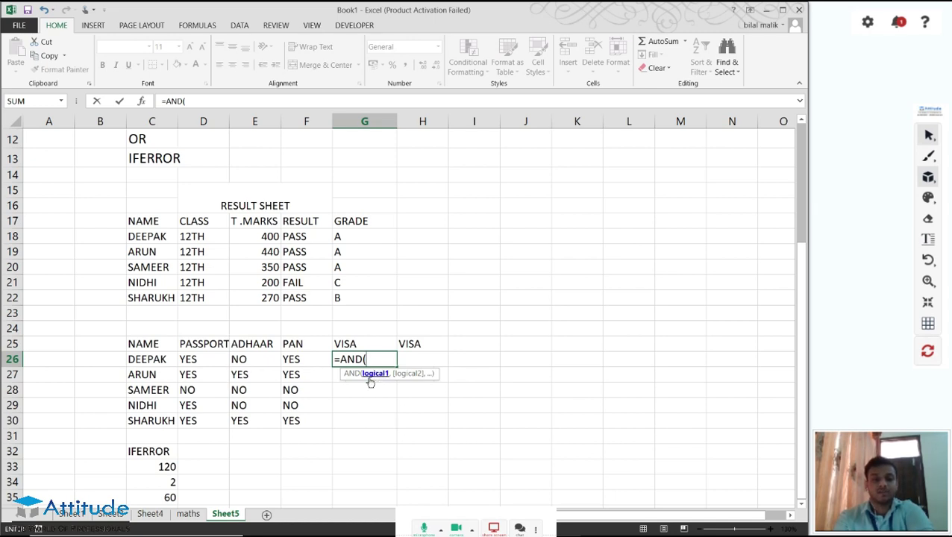
click(216, 359)
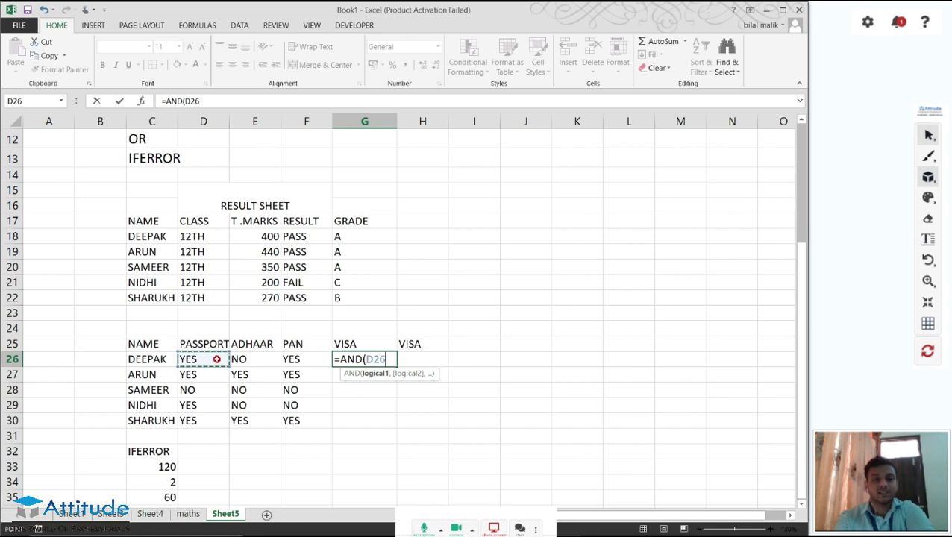
text(=")
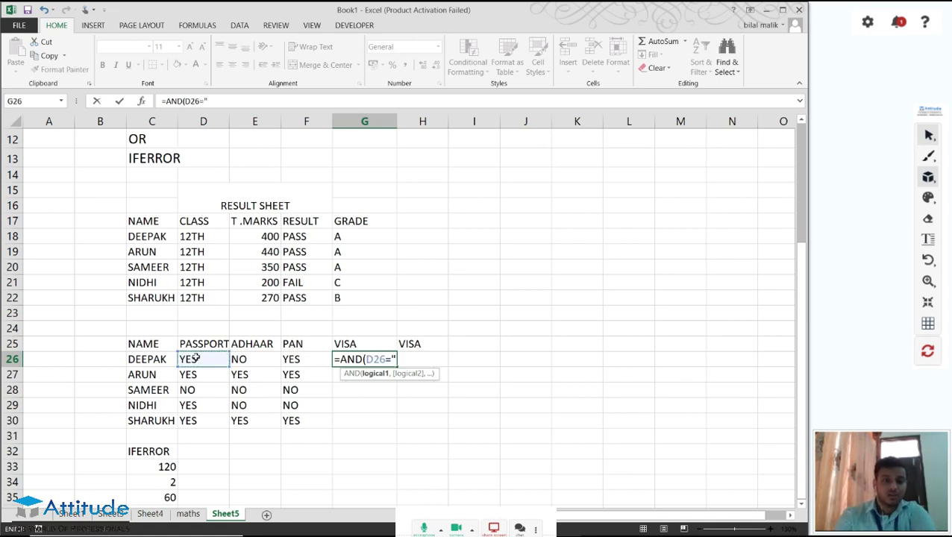
text(YES)
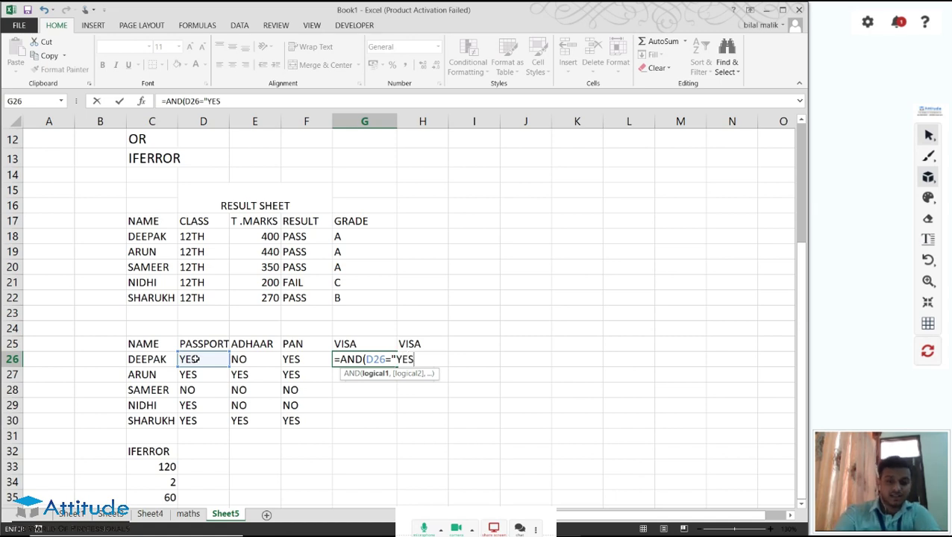
text(",)
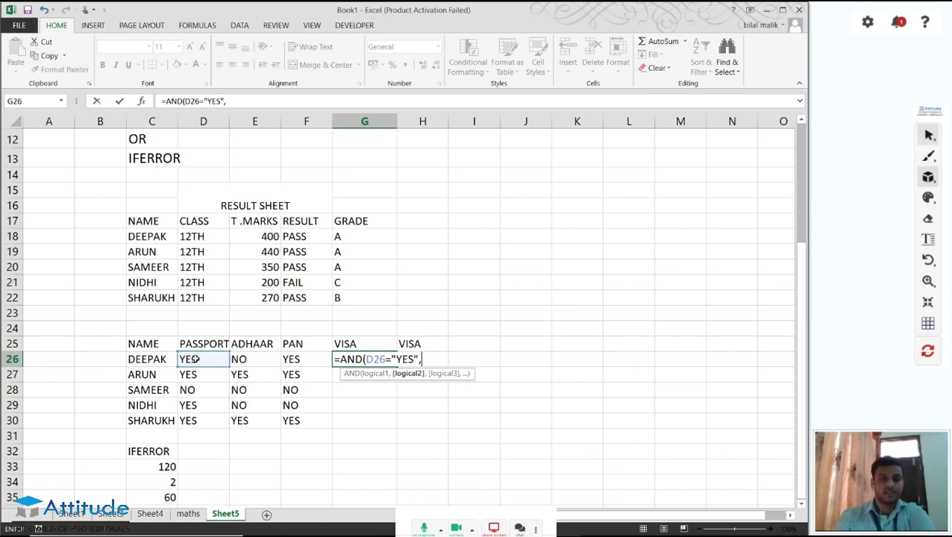
click(248, 359)
text(=)
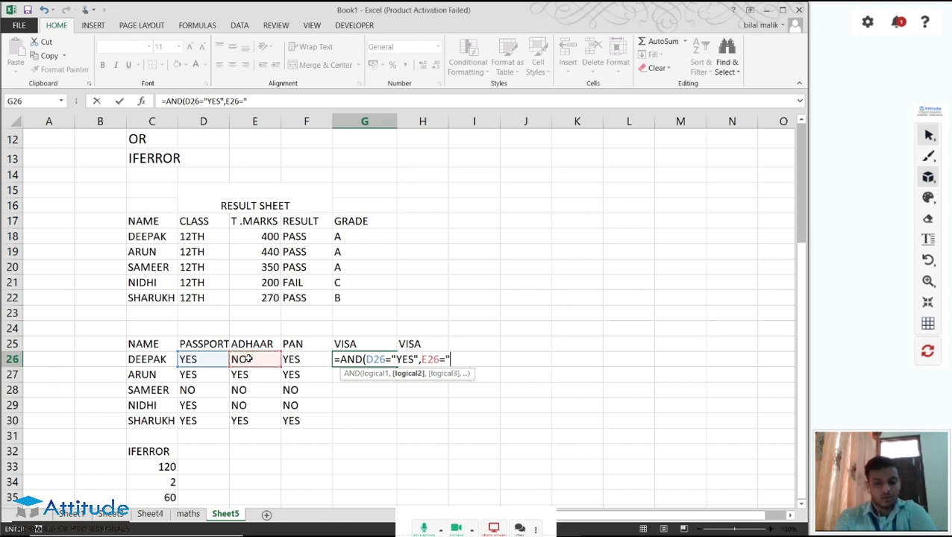
text(YESS)
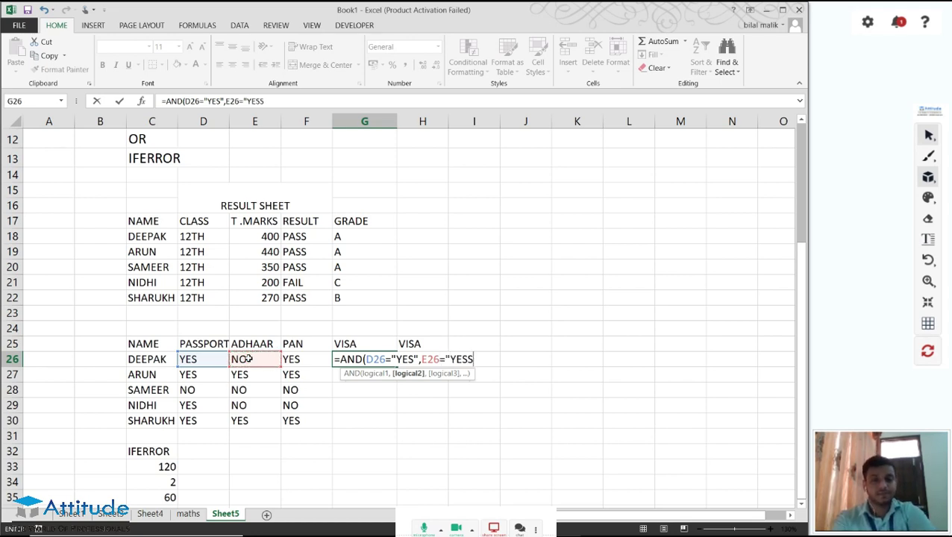
text(,)
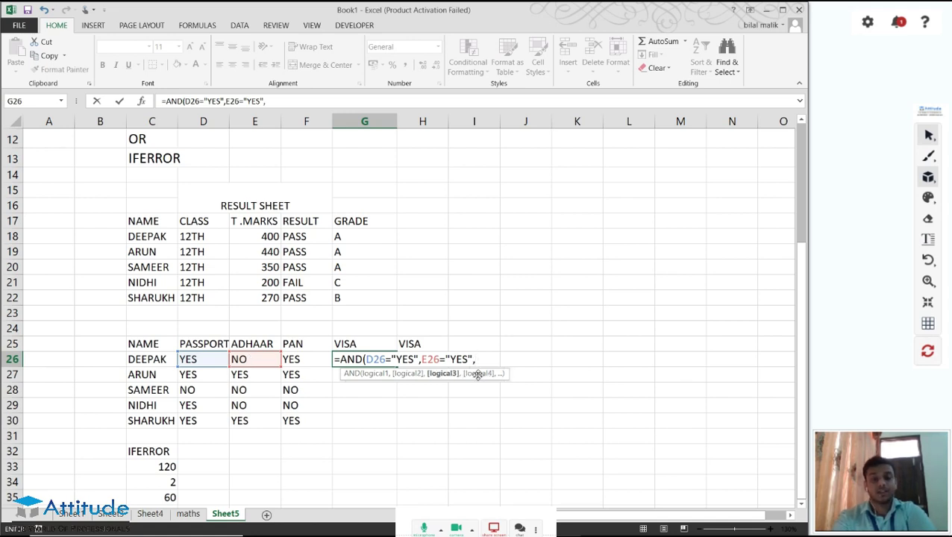
click(314, 360)
text(="YES")
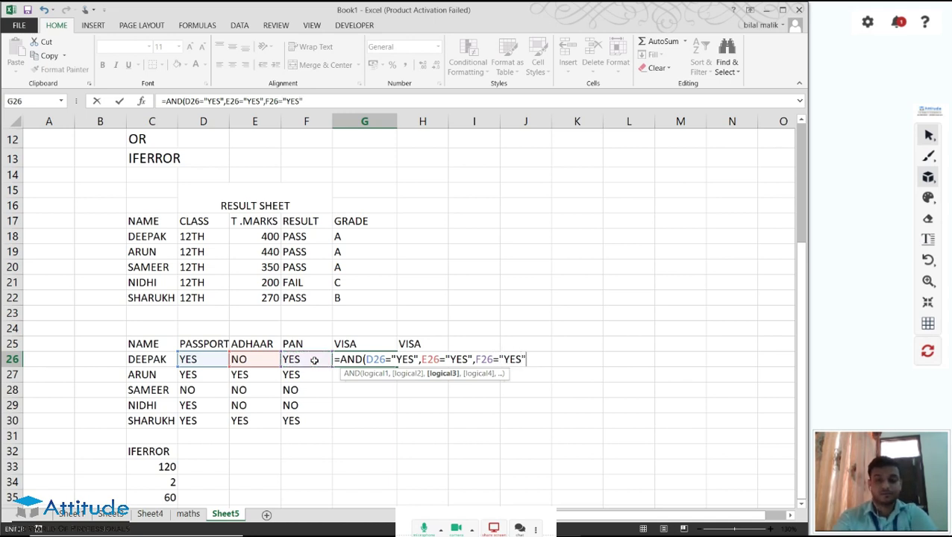
text())
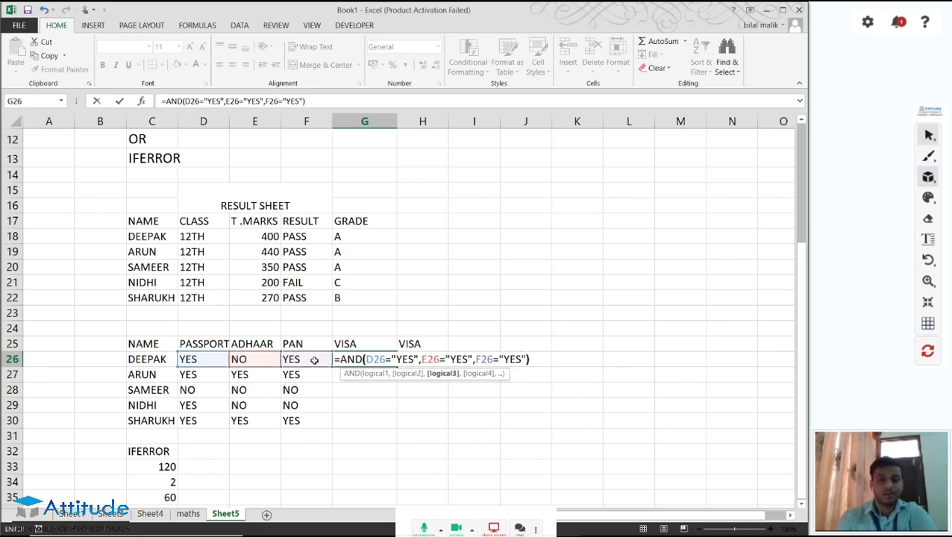
key(Return)
key(Up)
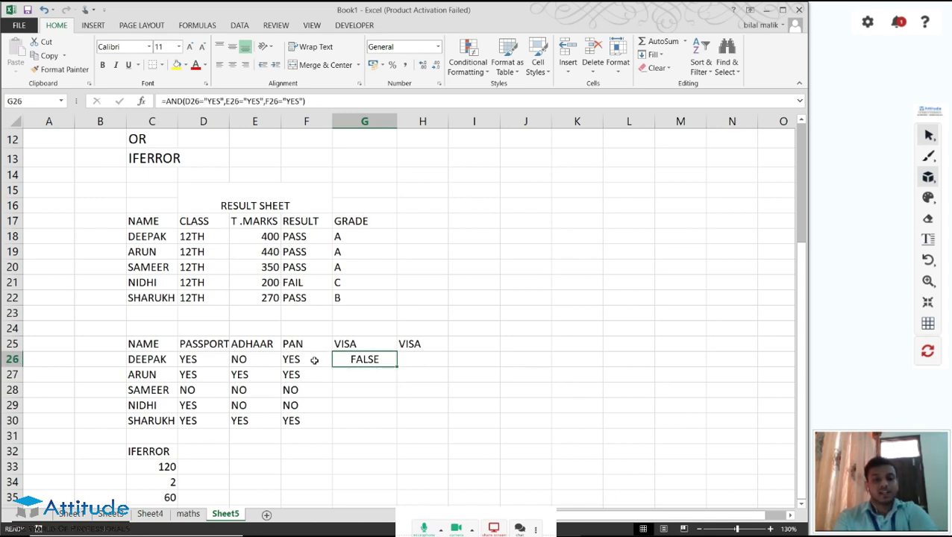
key(F2)
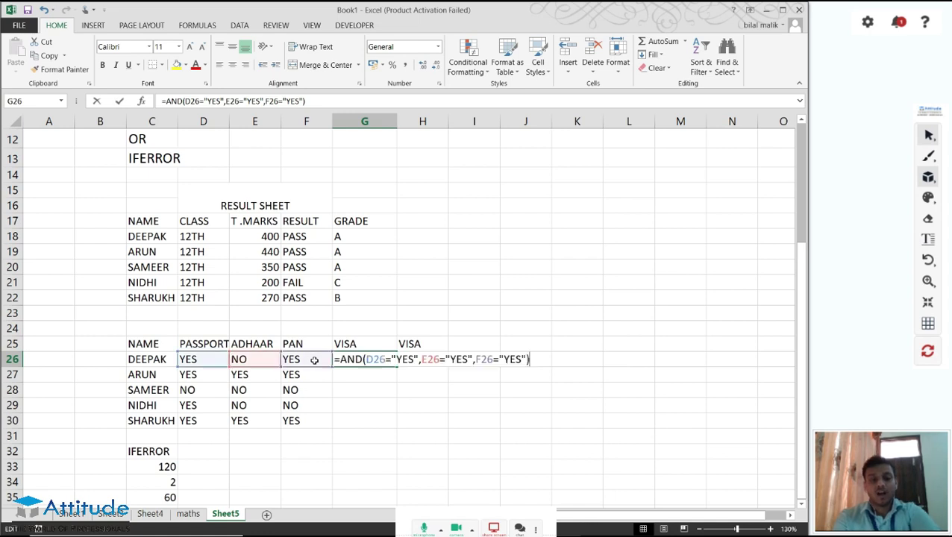
Wrap the G26 AND check in IF returning "ALLOW" or "NOT ALLOW", giving NOT ALLOW for DEEPAK
key(Home)
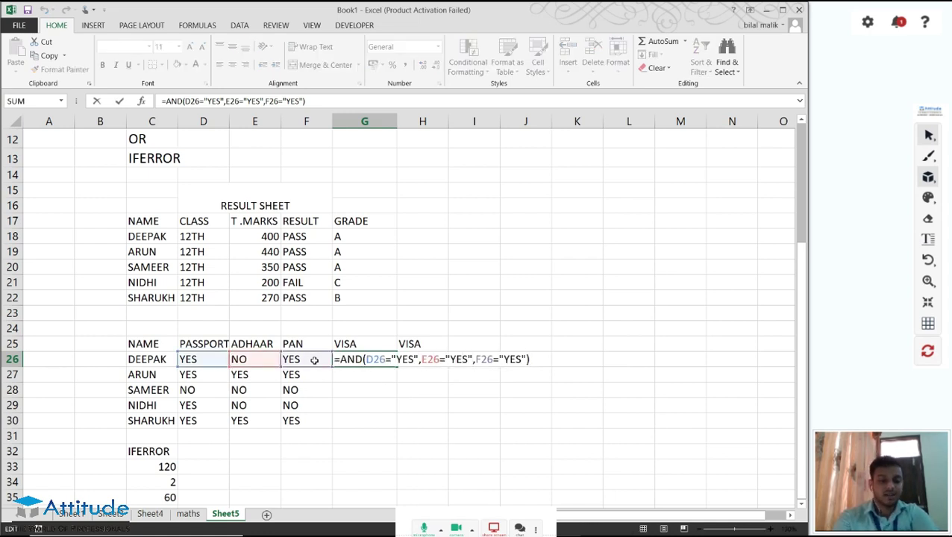
text(IF)
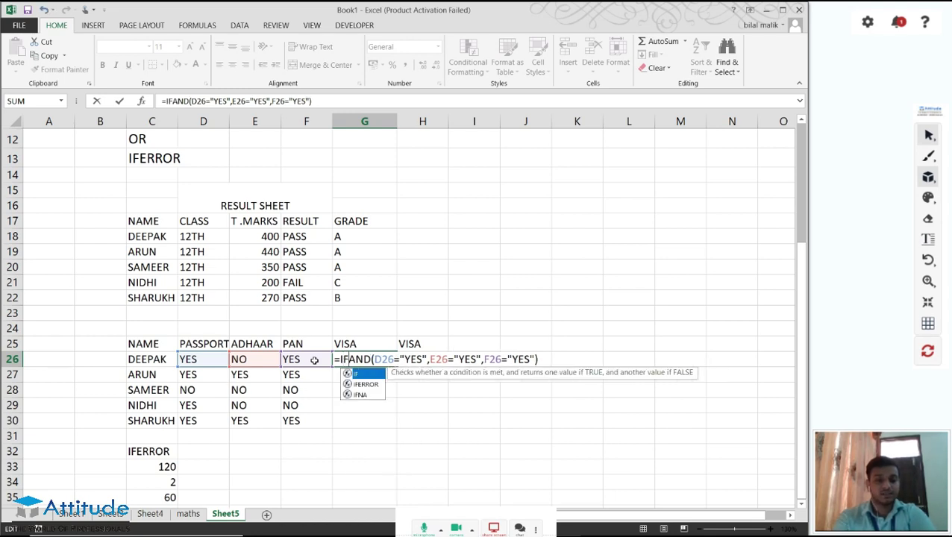
text(()
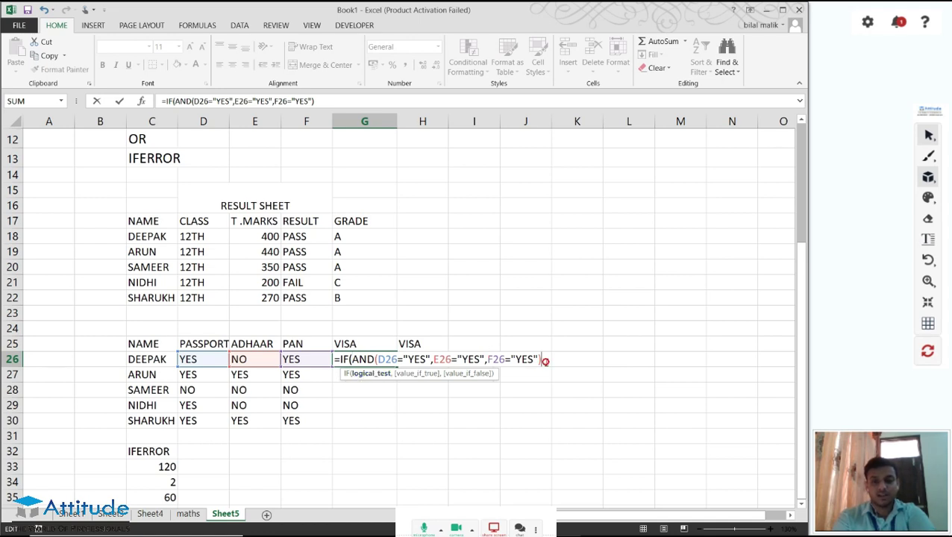
text(,)
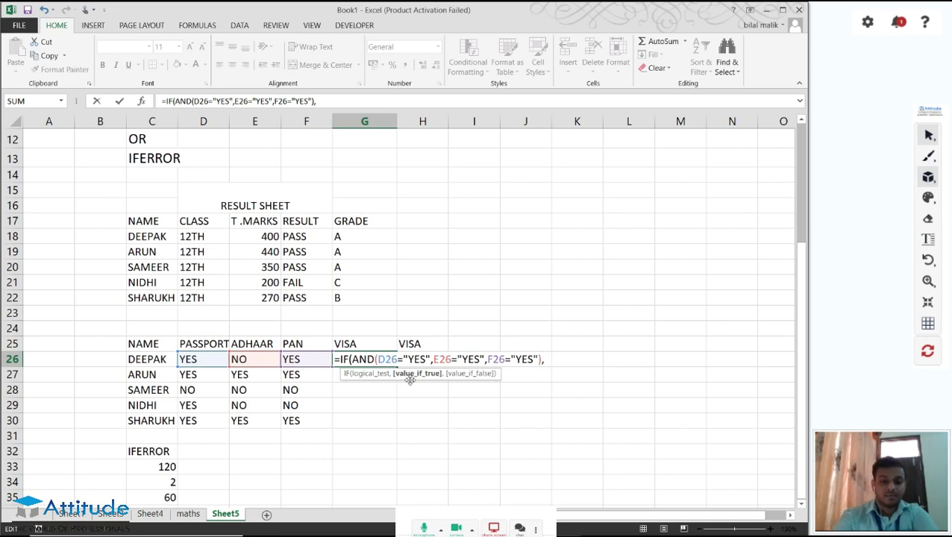
text(AL)
key(BackSpace)
key(BackSpace)
text(AL)
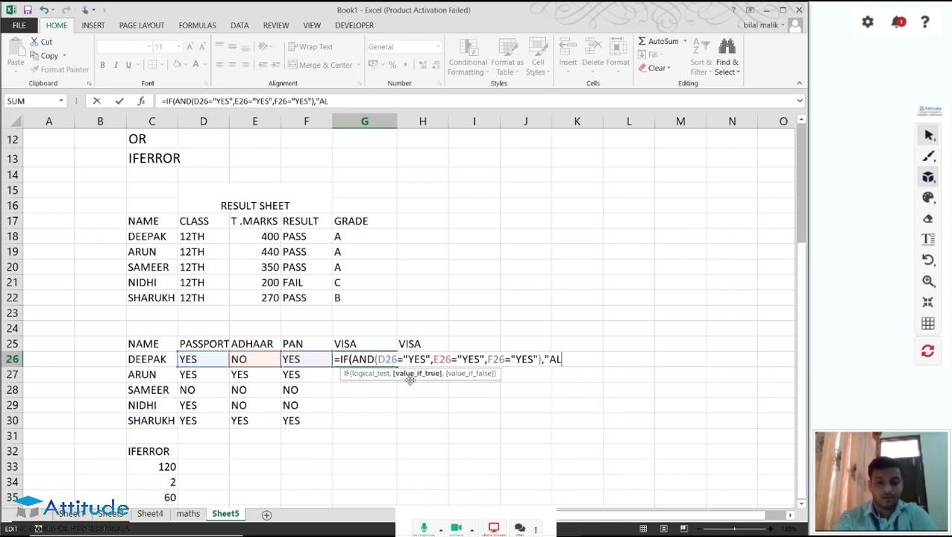
text(LOW)
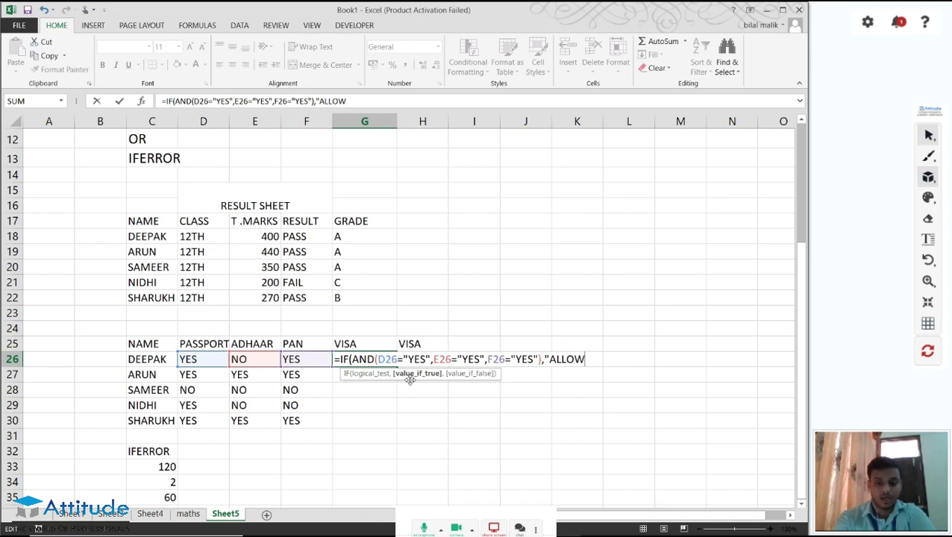
text(",)
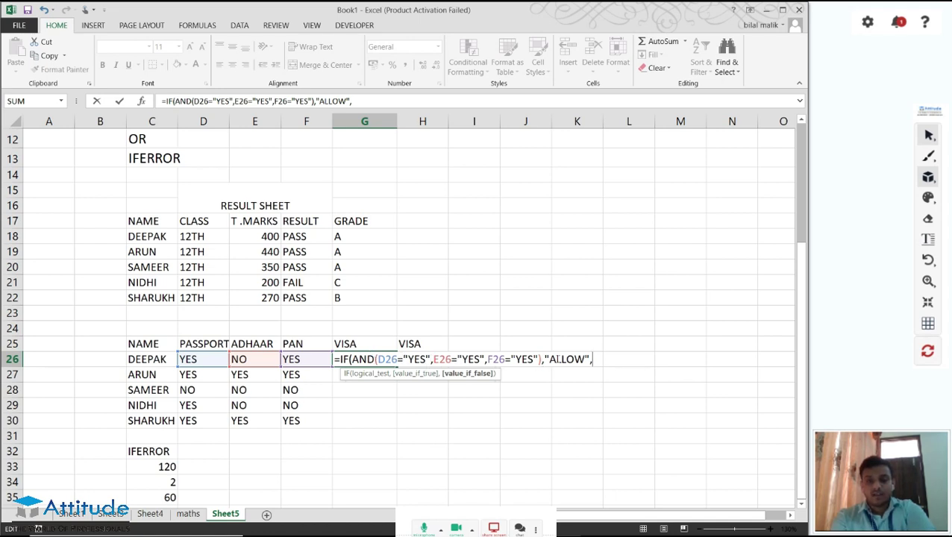
text("DIALL)
key(BackSpace)
key(BackSpace)
key(BackSpace)
key(BackSpace)
key(BackSpace)
text(NOT ALLOW"))
key(Return)
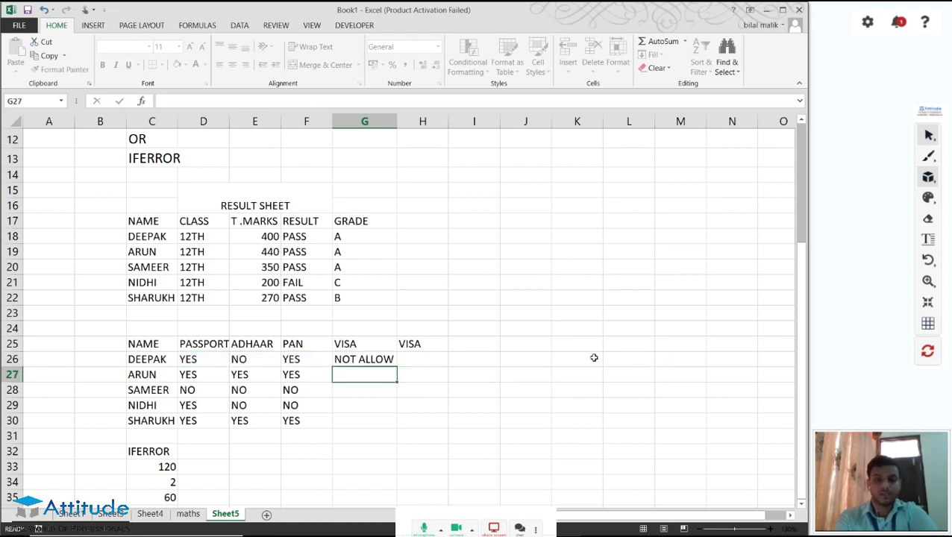
Fill the G26 IF-AND VISA formula down through G30 with Ctrl+D and review the copies
key(Up)
key(shift+Down)
key(shift+Down)
key(shift+Down)
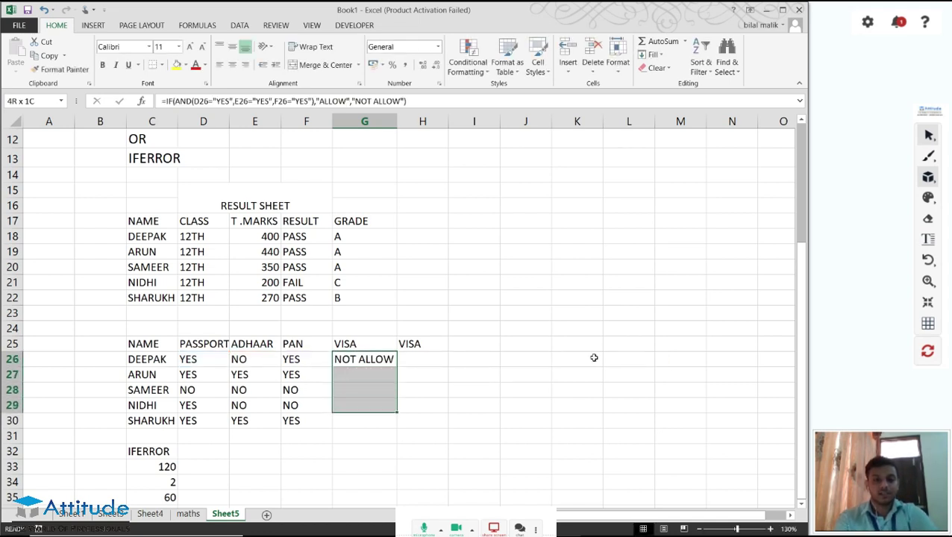
key(shift+Down)
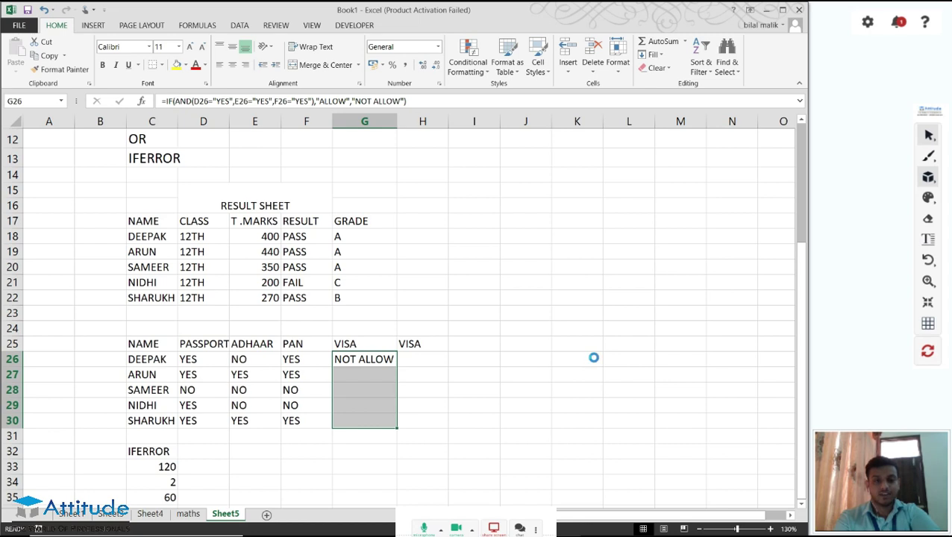
key(ctrl+d)
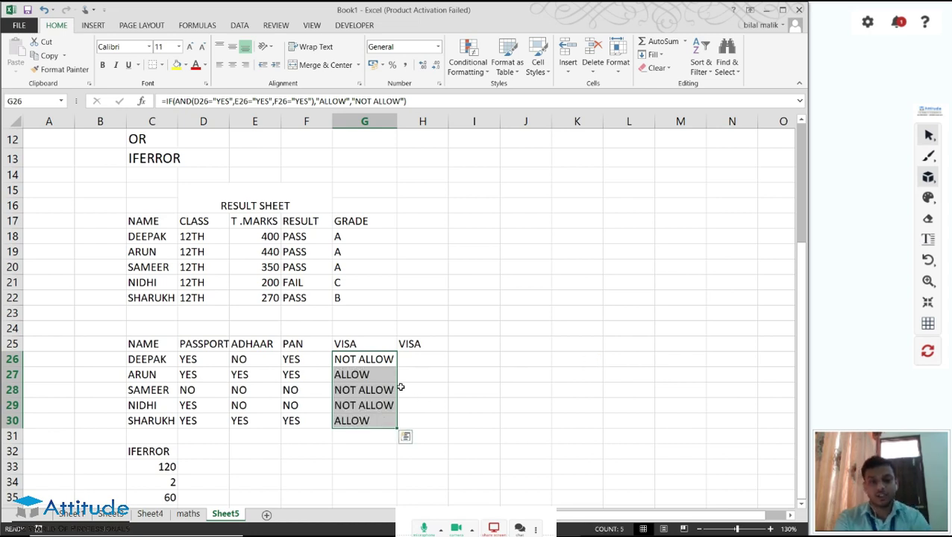
click(352, 378)
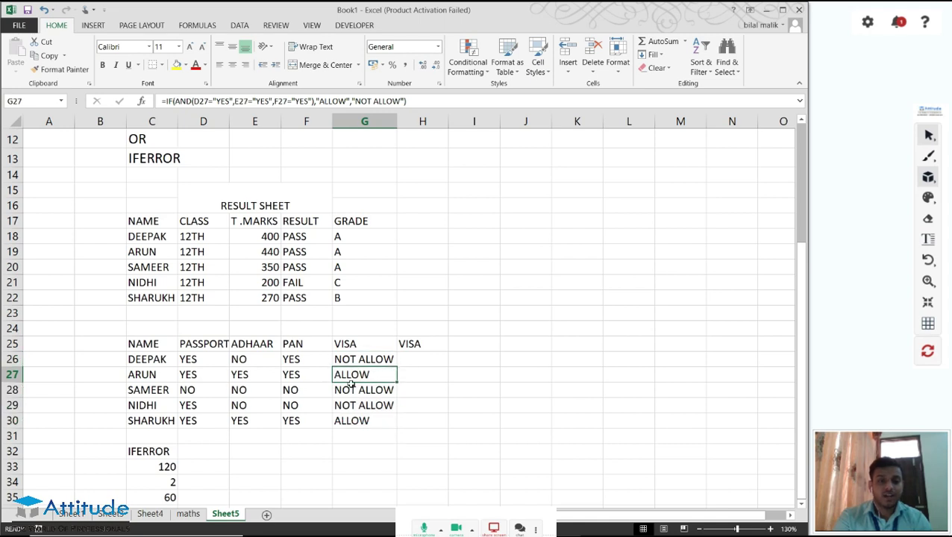
double_click(358, 361)
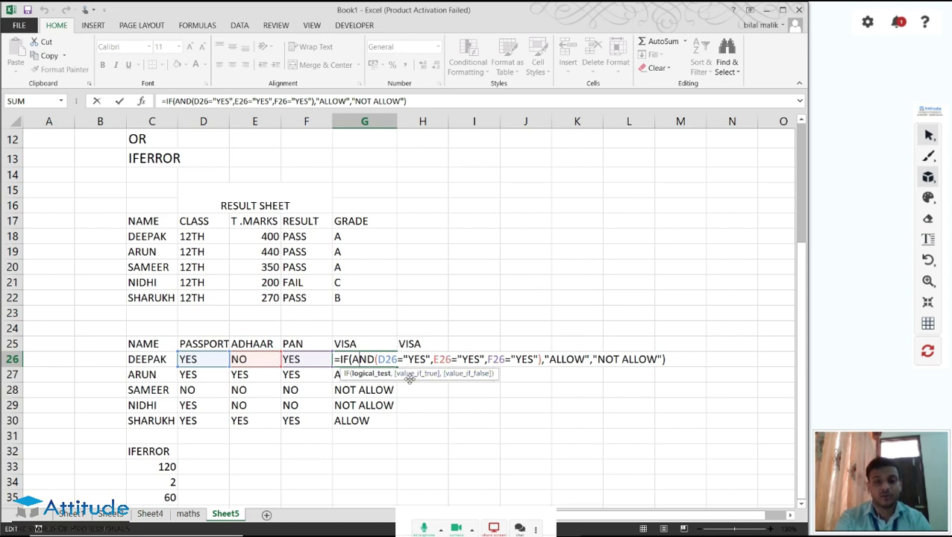
Change DEEPAK's ADHAAR value in E26 to YES so G26 shows ALLOW
key(Return)
key(Up)
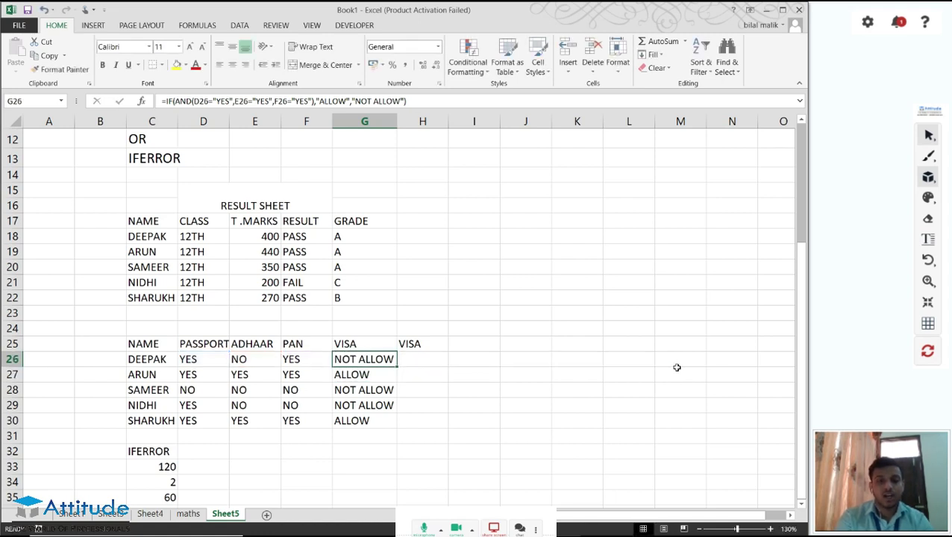
key(Left)
key(Left)
key(Left)
key(Right)
key(Left)
key(Right)
key(Right)
key(Left)
key(Left)
key(Right)
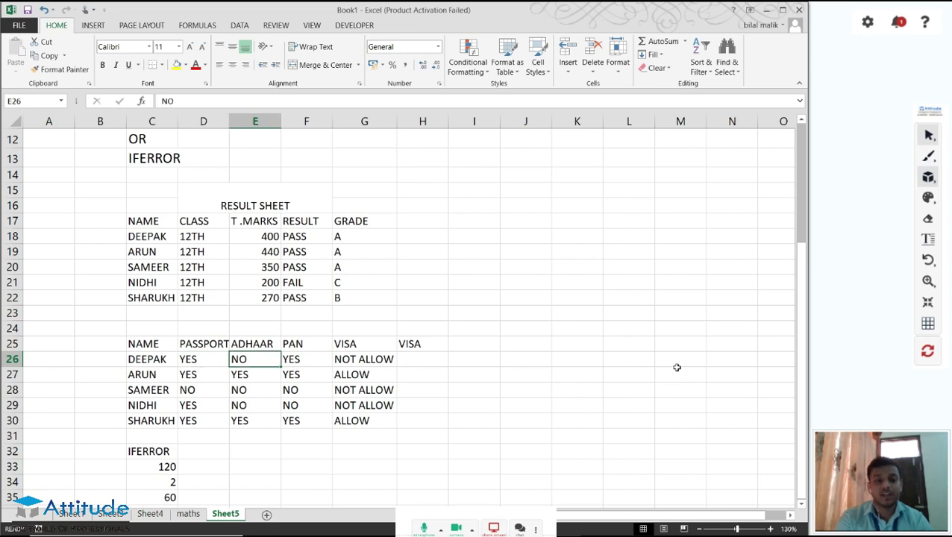
text(YES)
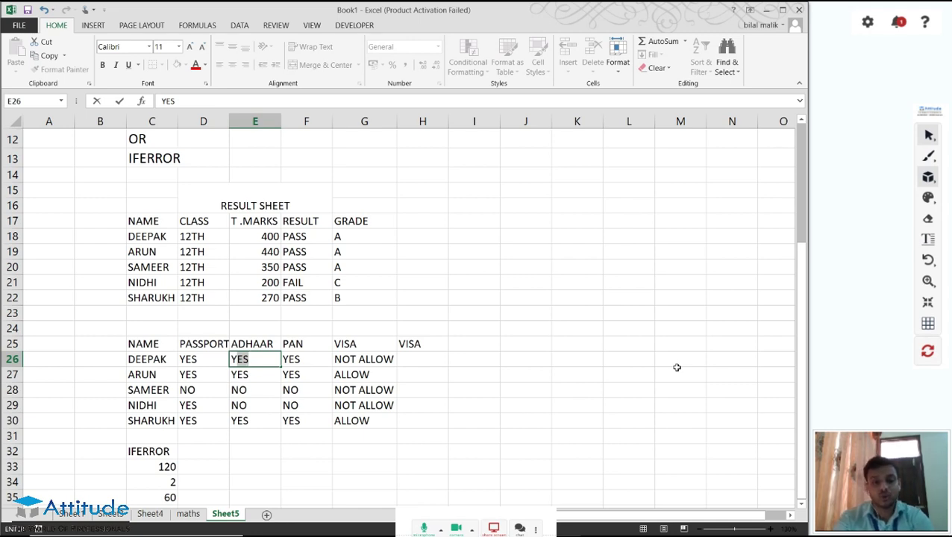
key(Return)
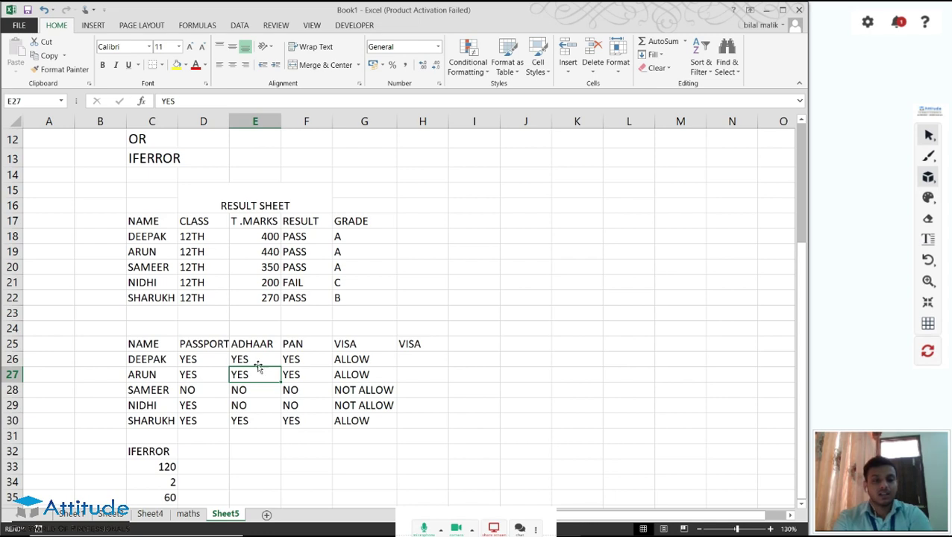
click(410, 356)
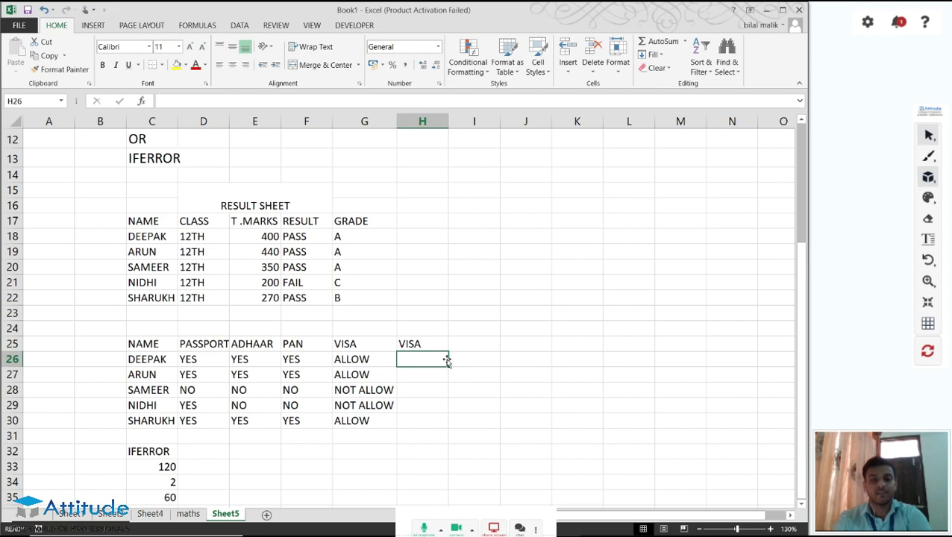
Type =OR(D26="YES",E26="YES",F26="YES") into H26, leaving it uncommitted
text(=OR()
click(212, 349)
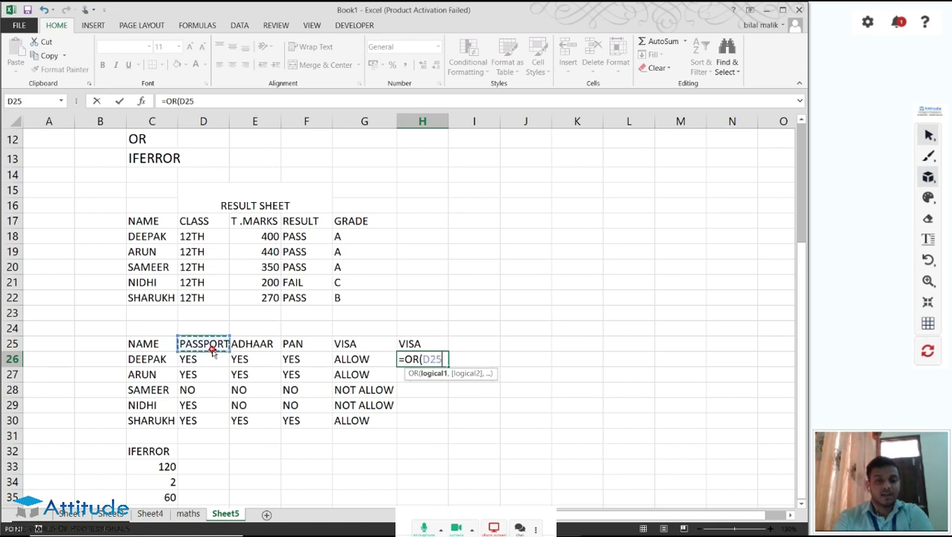
click(211, 360)
text(=")
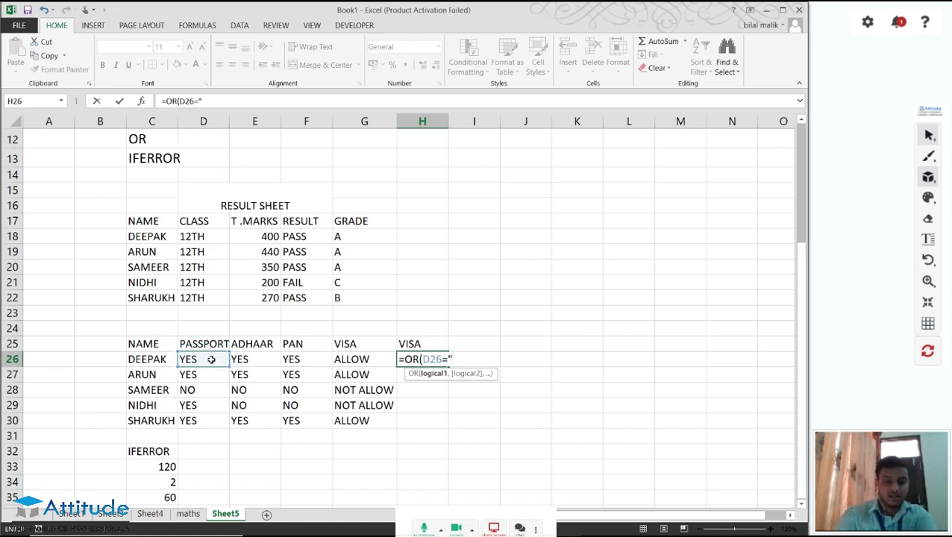
text(YES",)
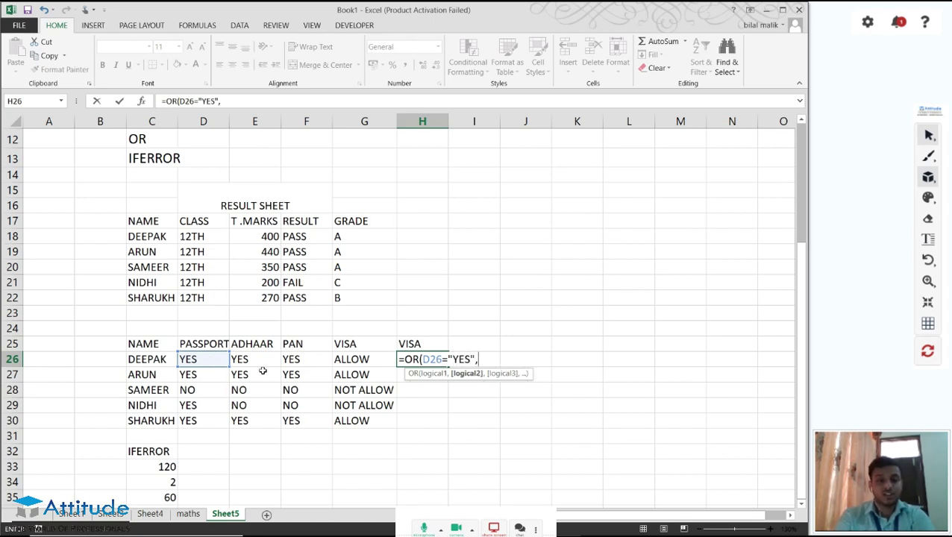
click(263, 359)
text(=")
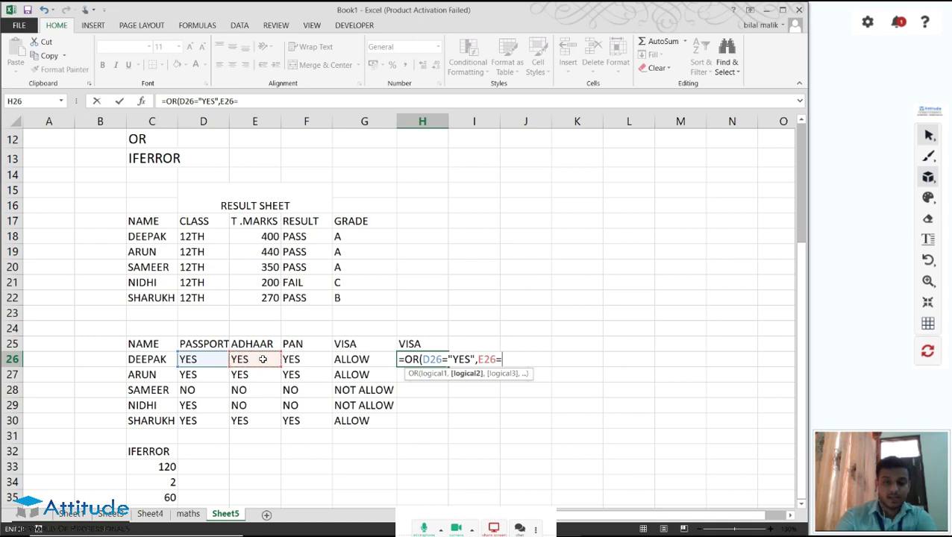
text(YES)
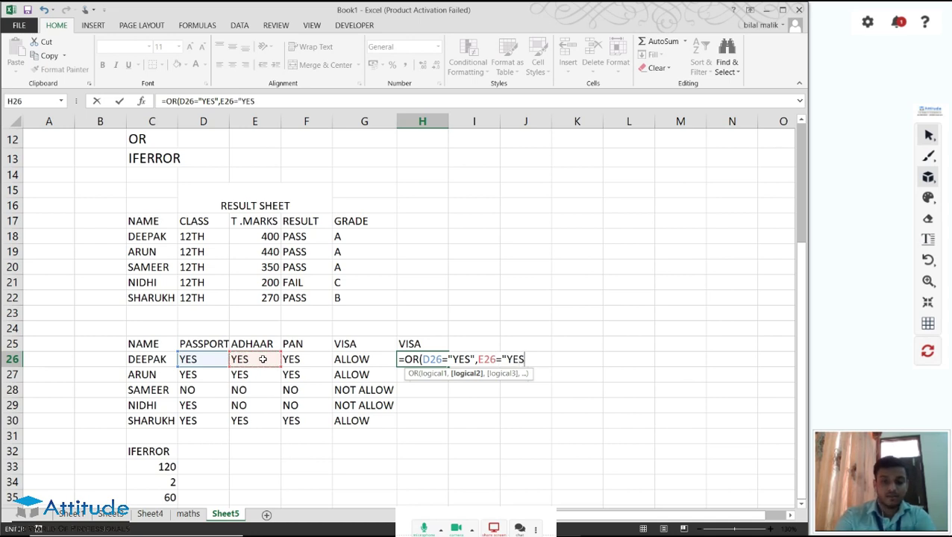
text(",)
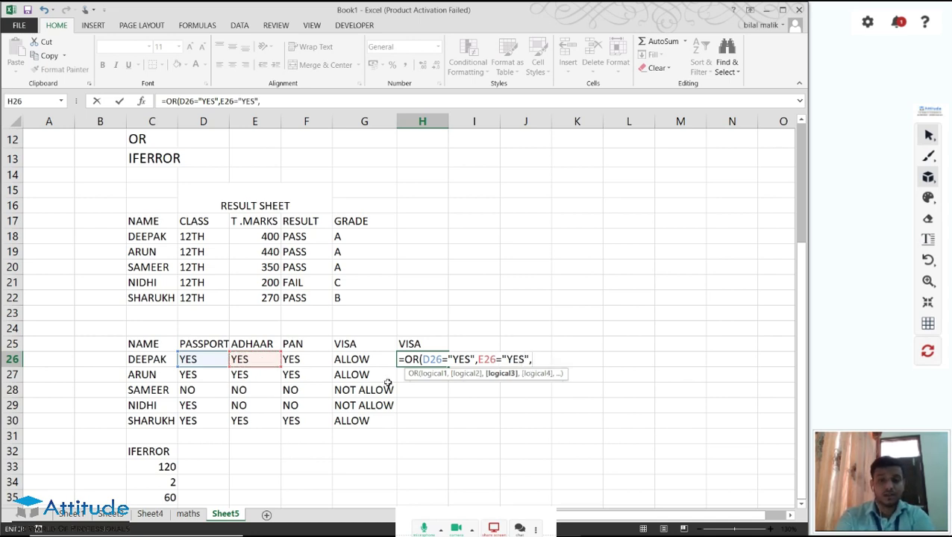
click(296, 359)
text(="Y)
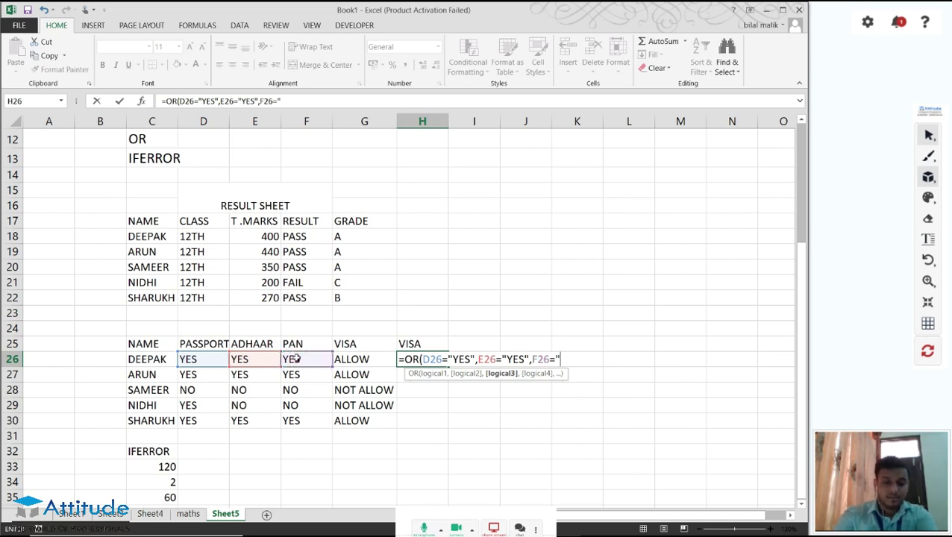
text(ES")
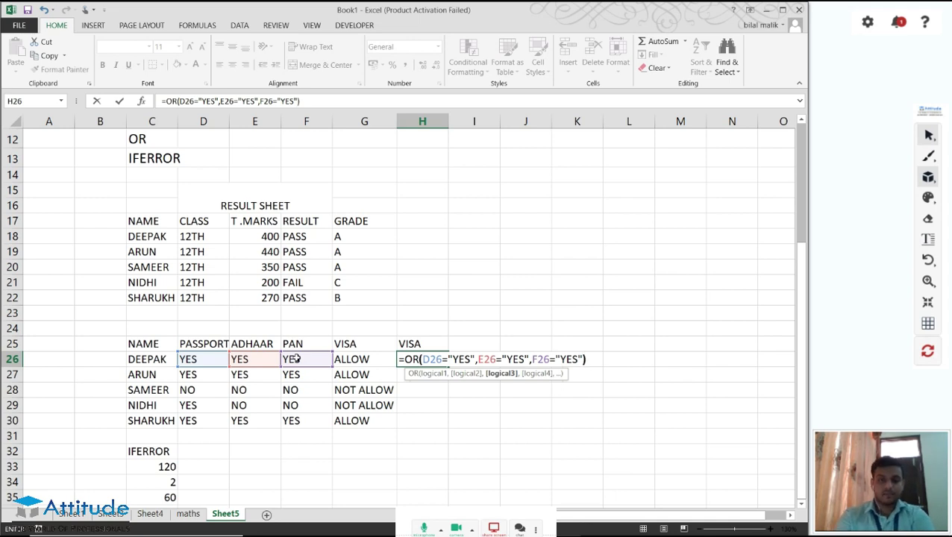
text())
click(402, 359)
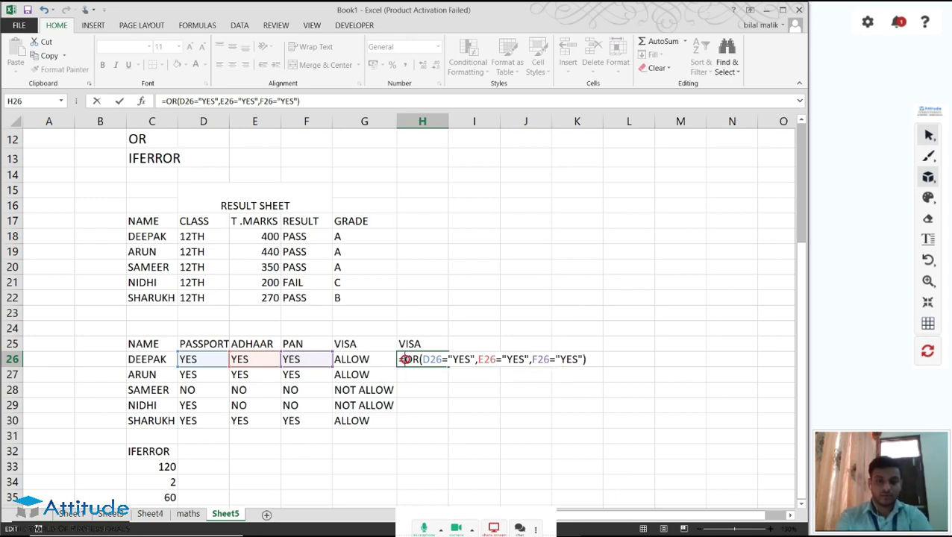
Wrap the H26 OR test in IF returning "ALLOW" or "NOT ALLOW" and commit it
text(IF)
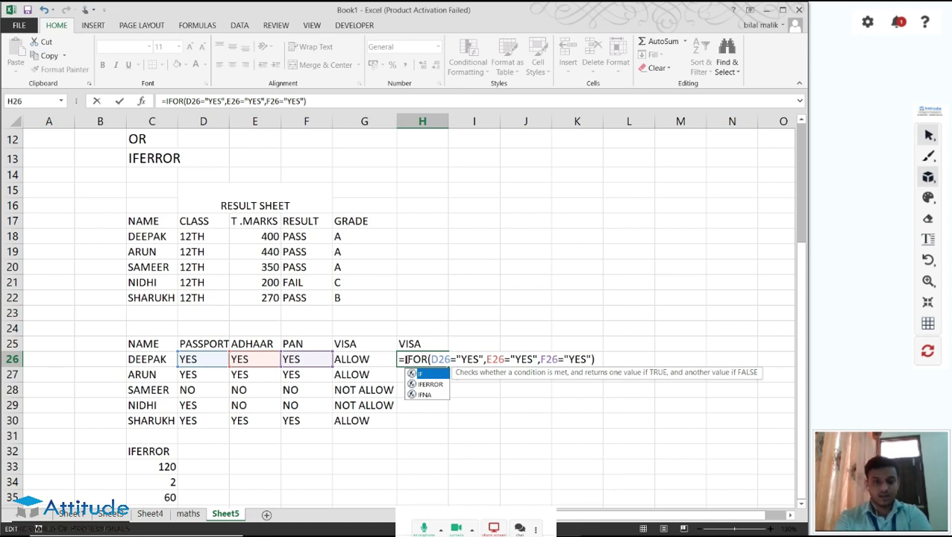
text(()
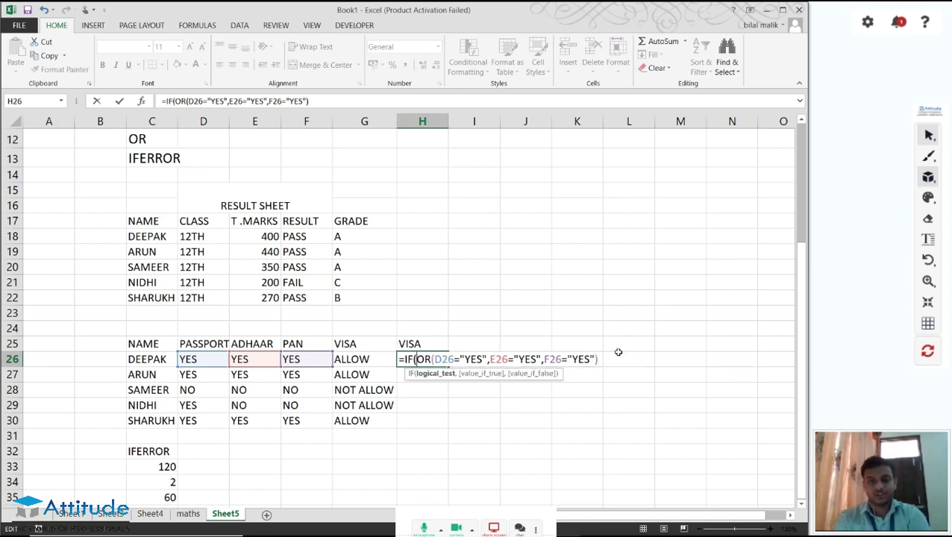
text(),)
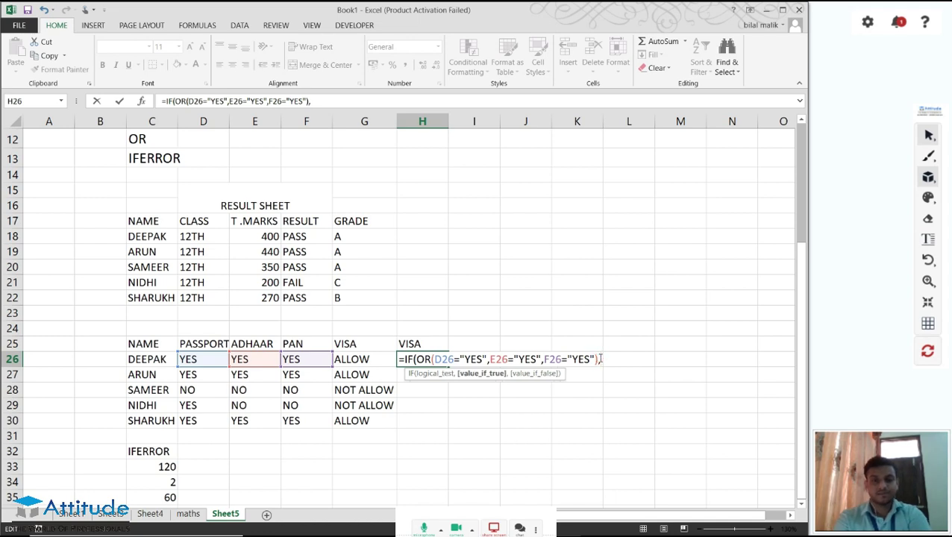
text("ALLOW",)
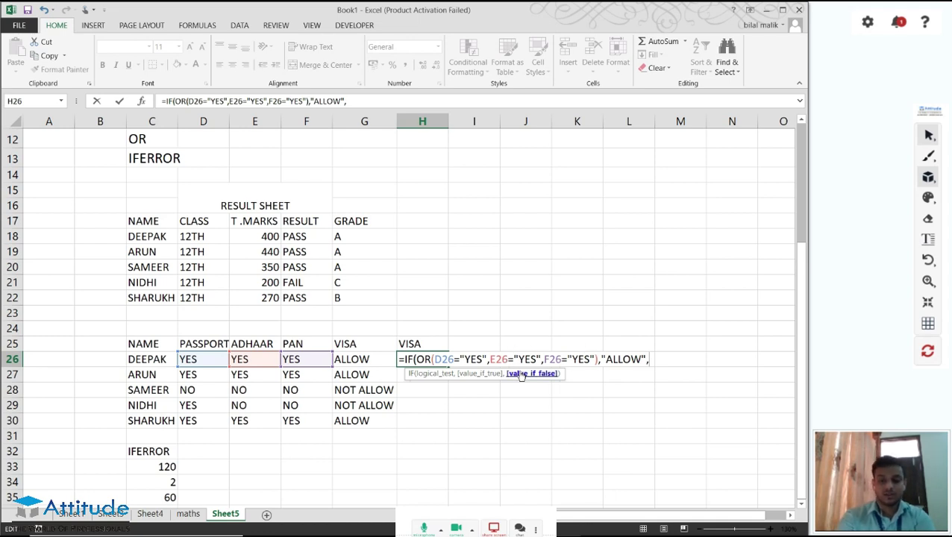
text("NOT )
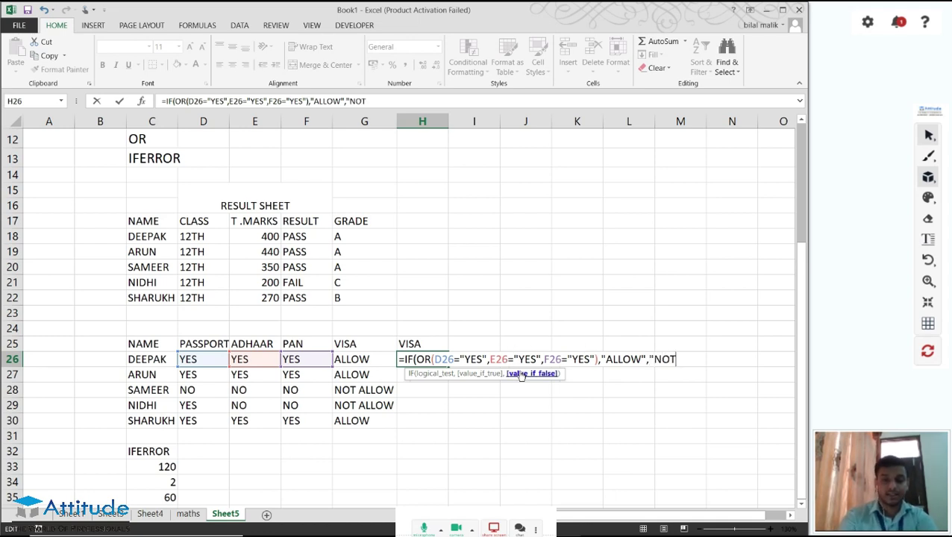
text(ALLOW)
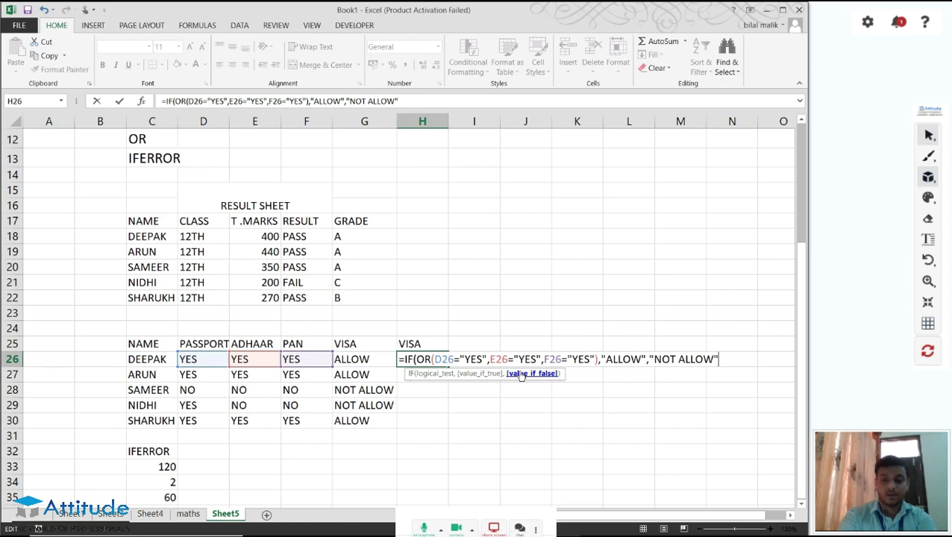
text())
key(Return)
key(Up)
key(shift+Down)
key(shift+Down)
key(shift+Down)
key(shift+Down)
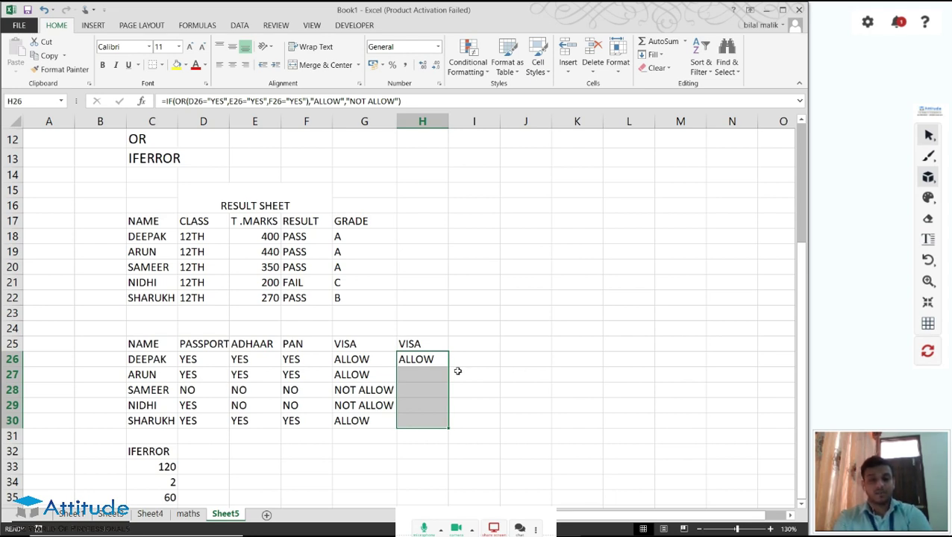
click(430, 357)
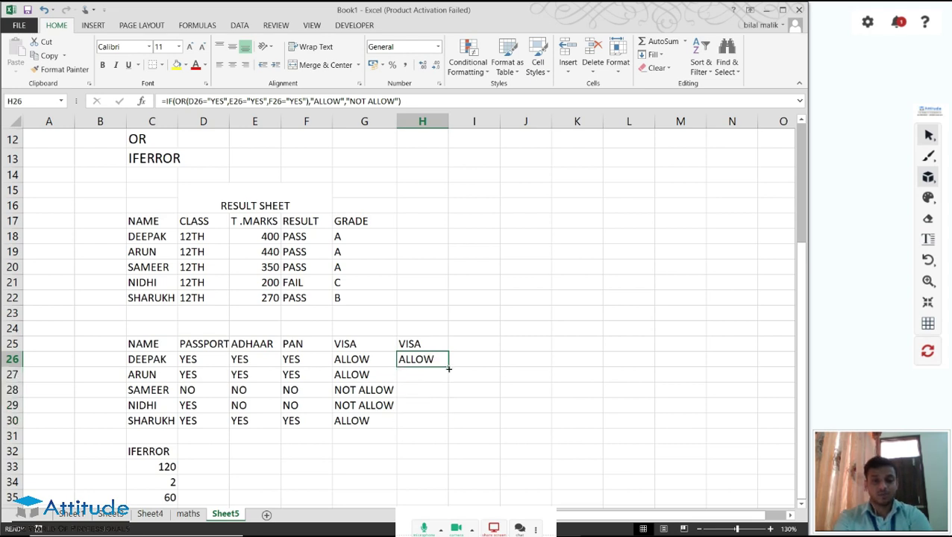
Drag the H26 IF-OR formula down to H30 and check the copy in H29
drag(449, 367, 448, 414)
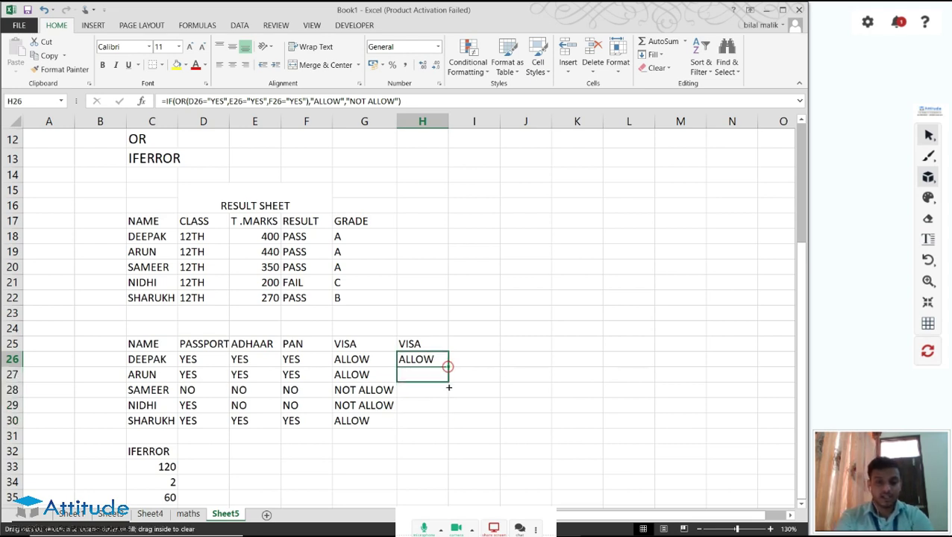
drag(448, 420, 449, 426)
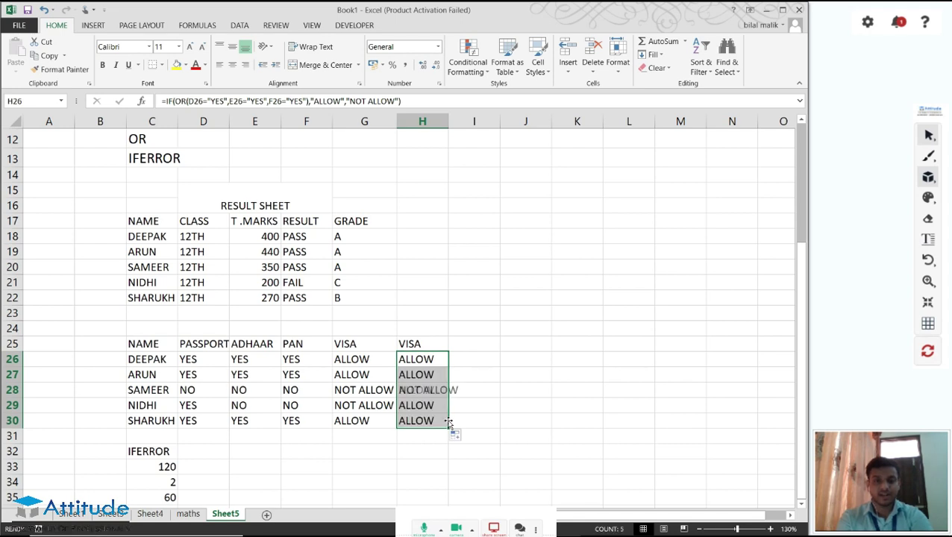
click(499, 384)
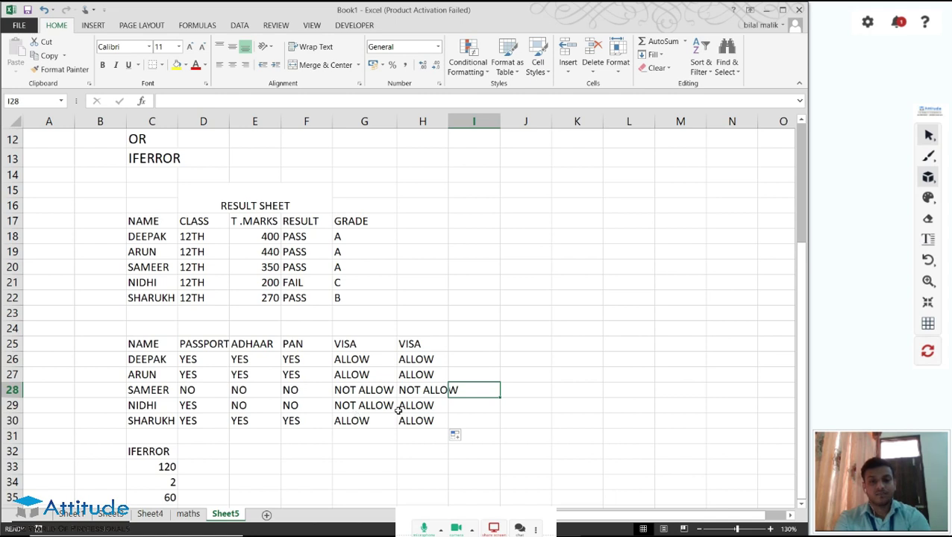
click(439, 407)
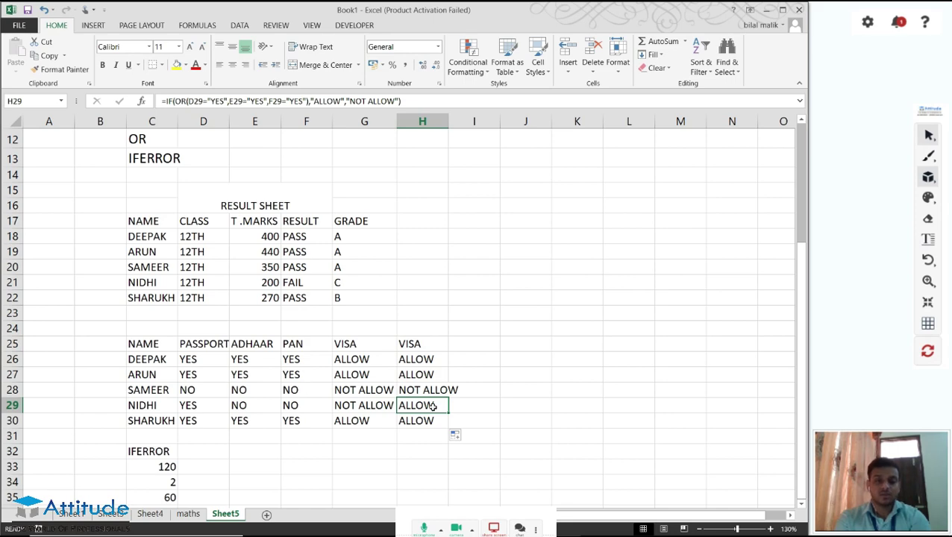
click(260, 484)
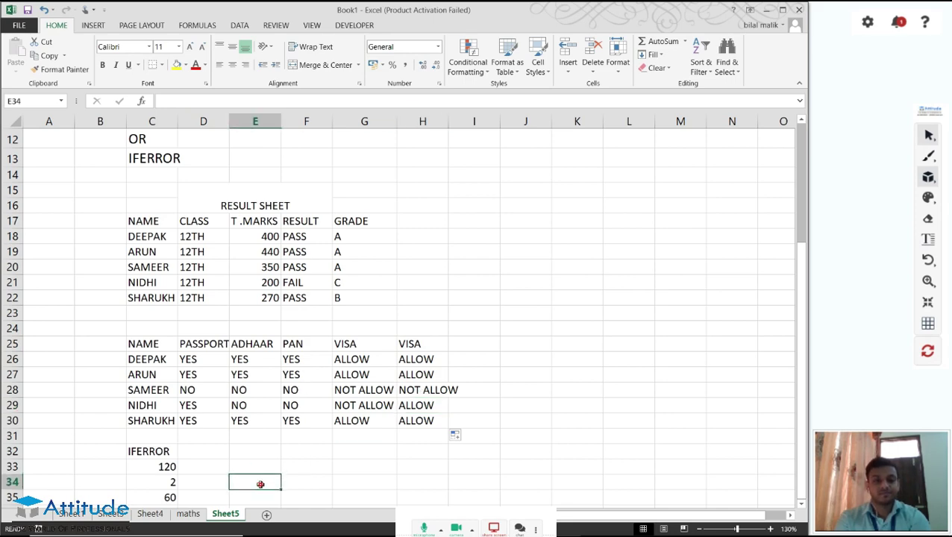
Scroll down to the IFERROR example below the VISA table, showing 120, 2 and 60
scroll(261, 484, up, 3)
scroll(261, 484, down, 4)
scroll(260, 485, up, 1)
scroll(260, 484, up, 1)
scroll(261, 484, down, 1)
scroll(261, 484, down, 1)
scroll(260, 484, down, 1)
scroll(261, 485, down, 1)
scroll(260, 484, down, 1)
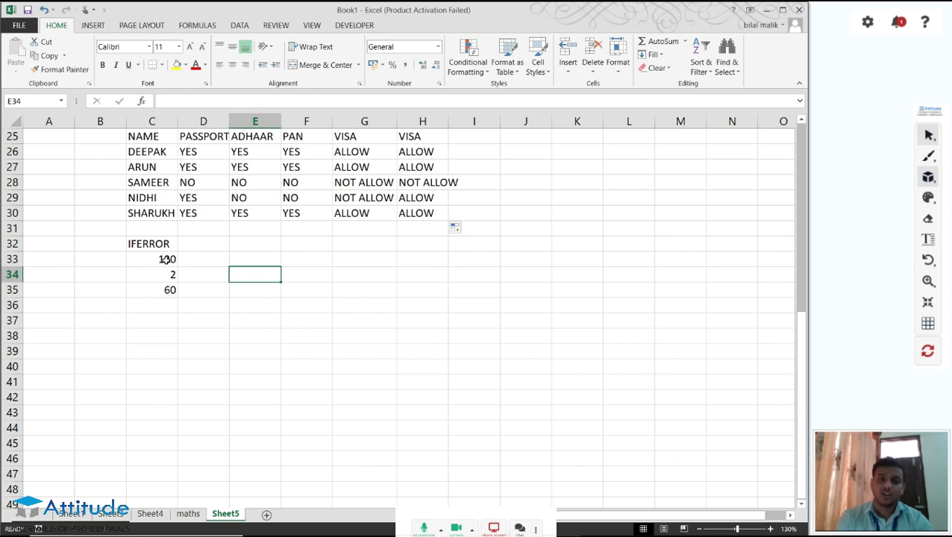
Clear the old 60 from C35 and enter =120/C34 there instead
click(167, 272)
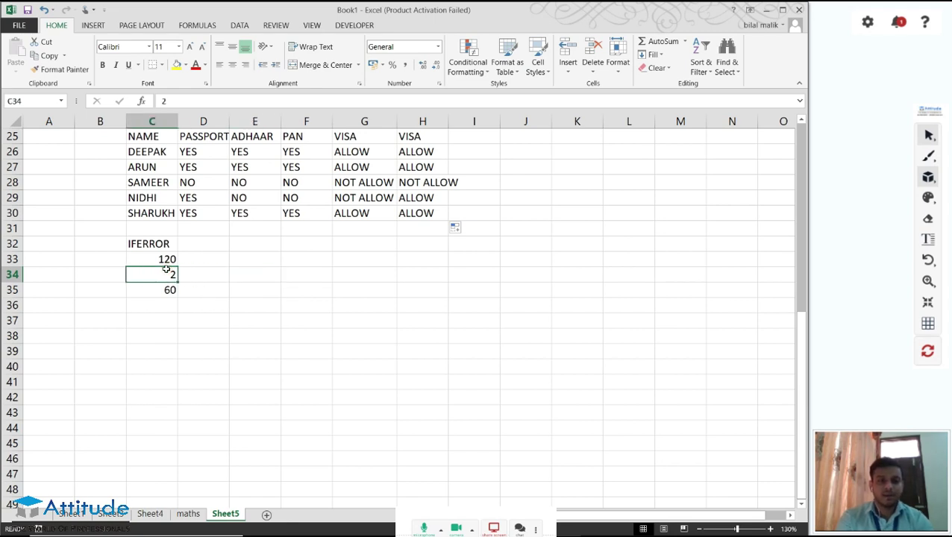
key(Down)
key(Delete)
key(Up)
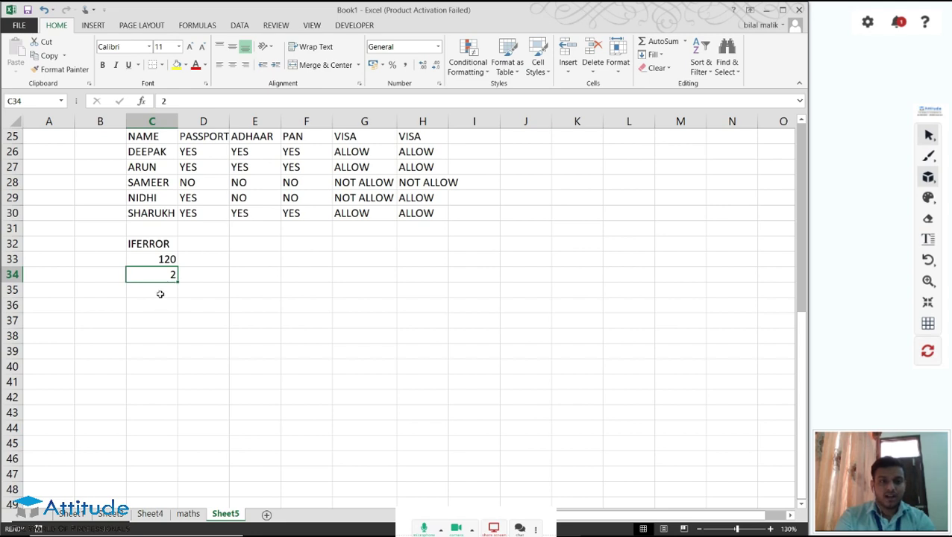
click(160, 294)
text(=120)
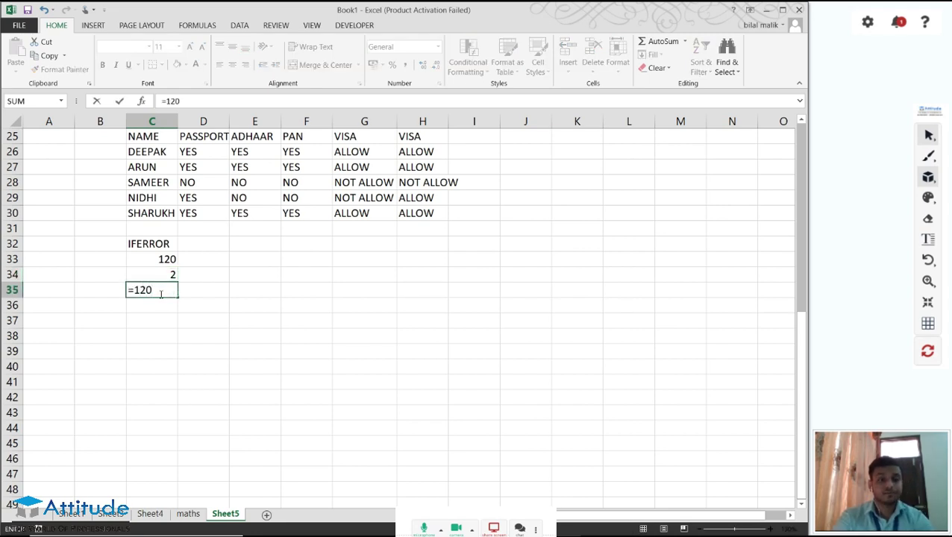
text(/)
click(162, 276)
key(Return)
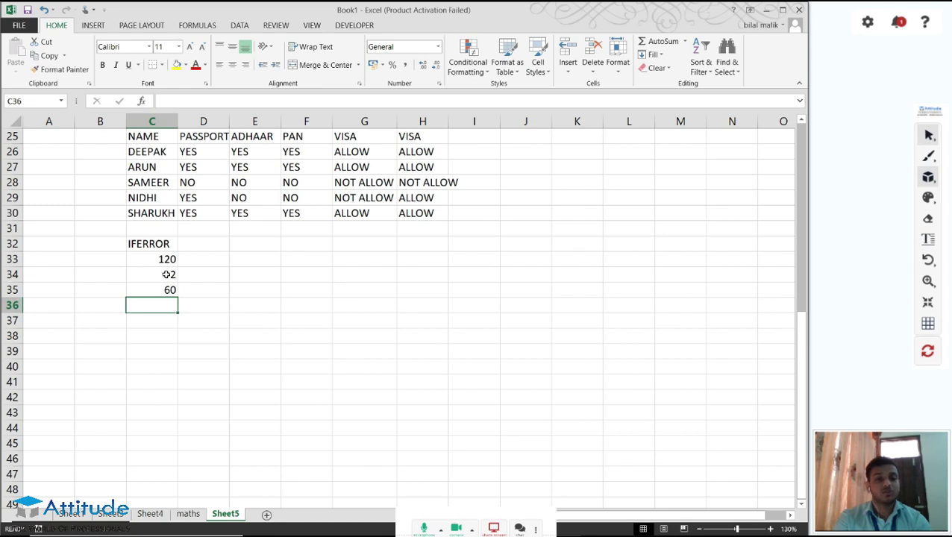
click(167, 291)
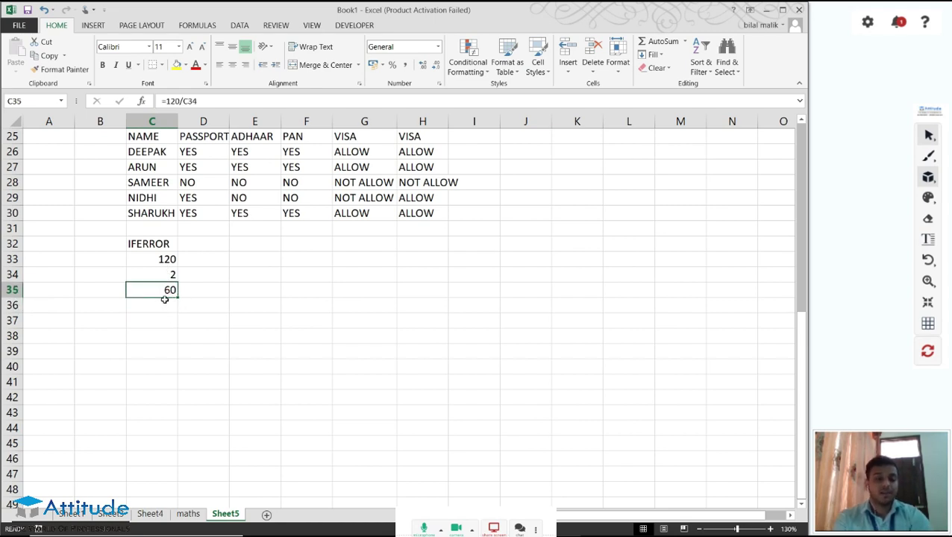
Set C34 to 0 so C35 returns #DIV/0!
key(Up)
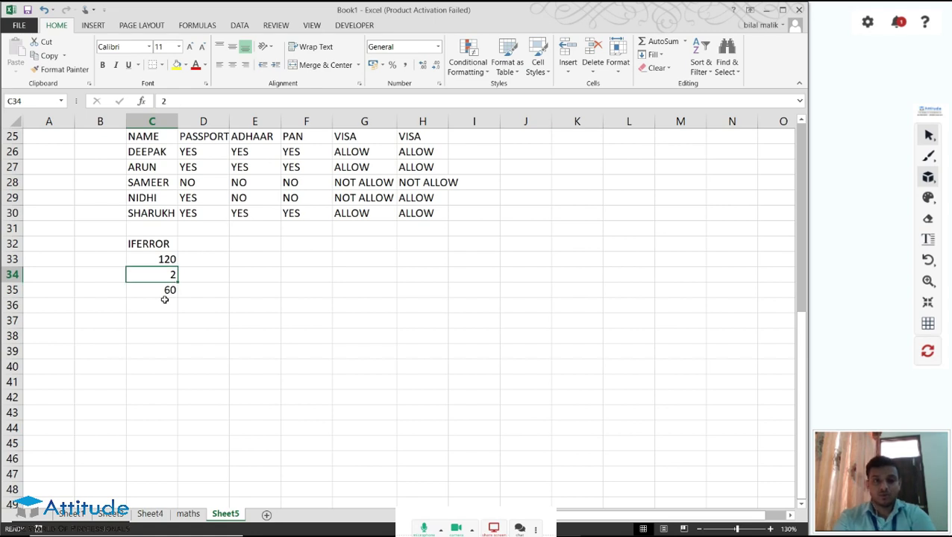
text(0)
key(Return)
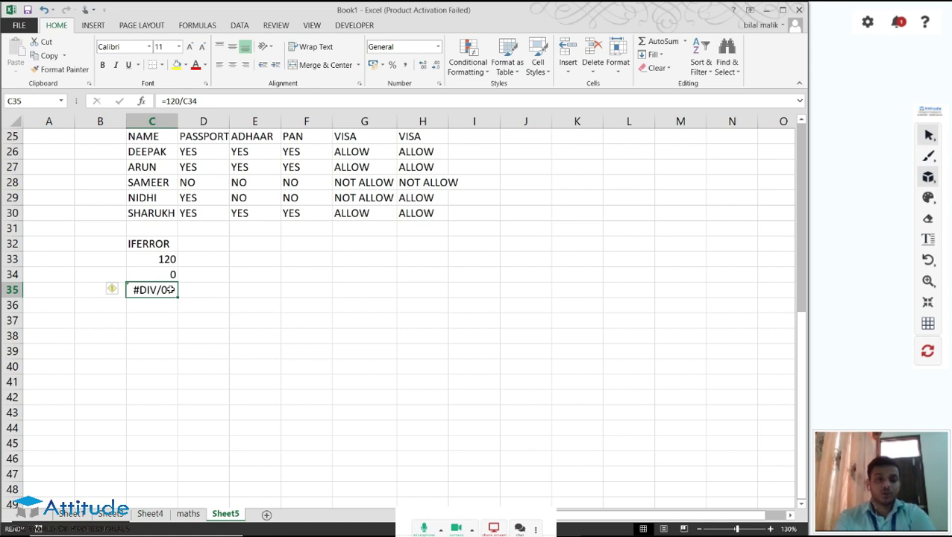
Change C35 to =IFERROR(120/C34,"MISTAKE") so the zero divisor shows MISTAKE
double_click(171, 290)
key(Left)
key(Left)
key(Left)
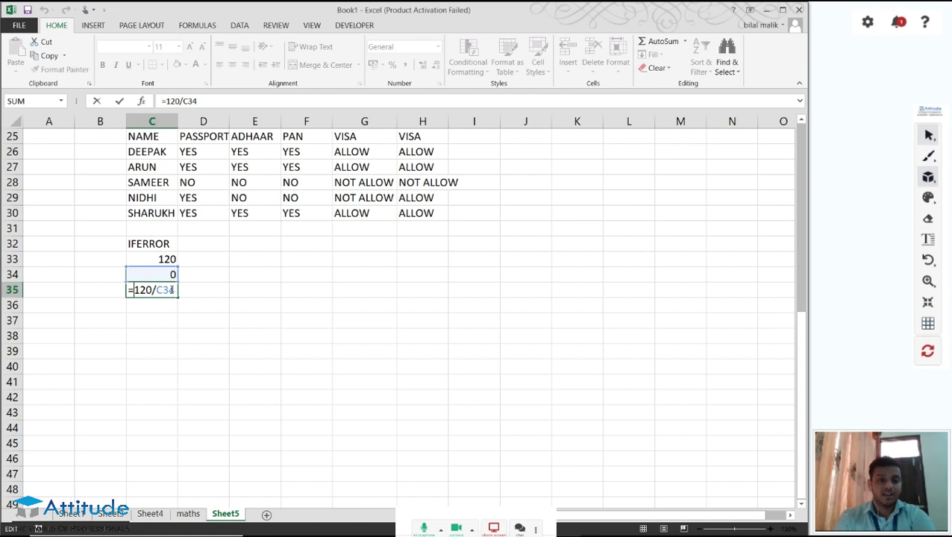
text(IFERR)
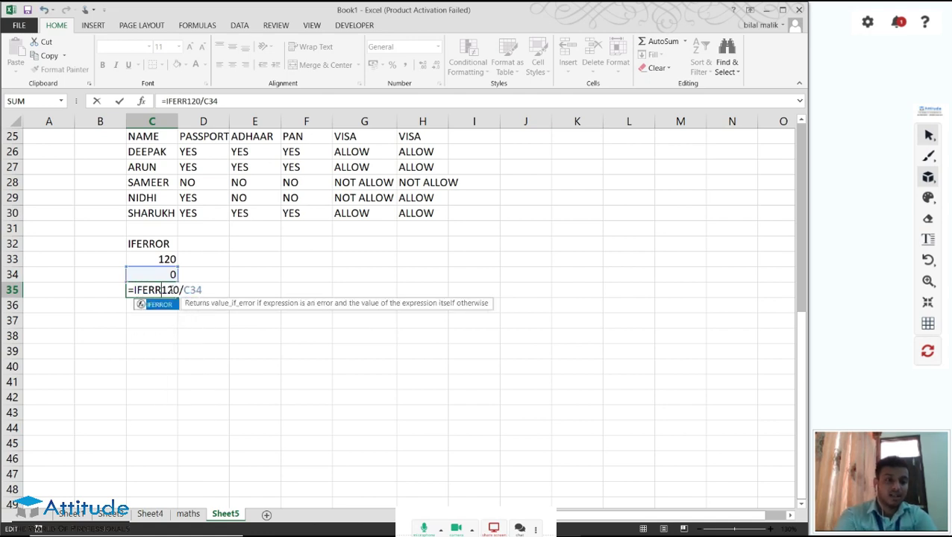
text(OR)
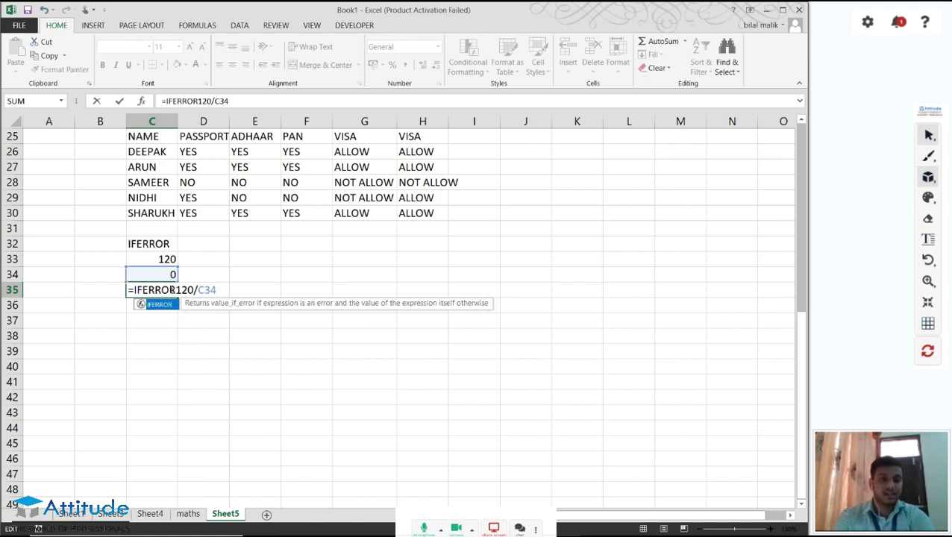
text(()
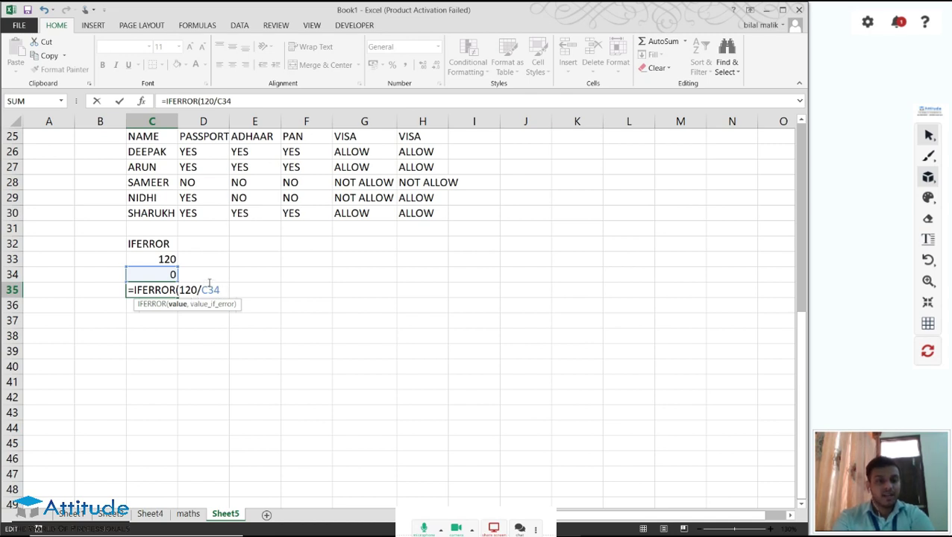
text(,)
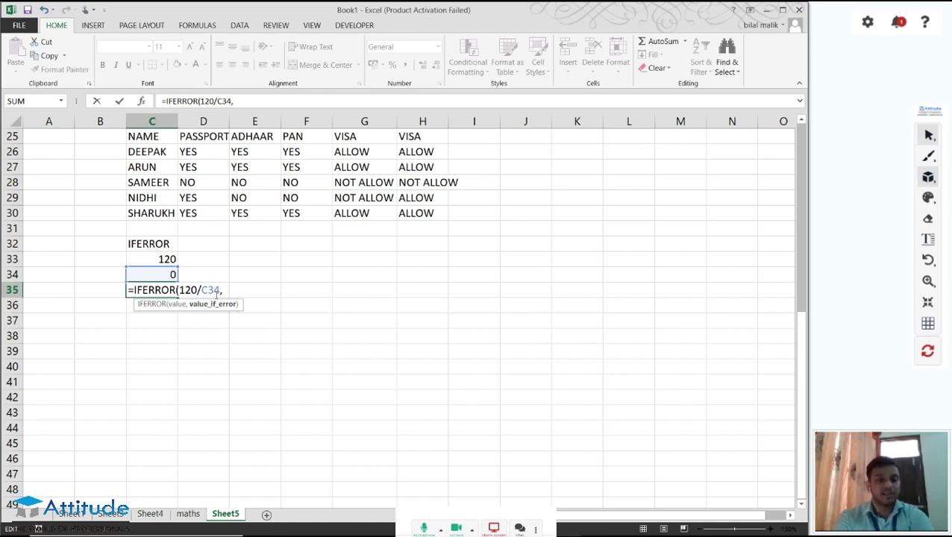
text("MISTA)
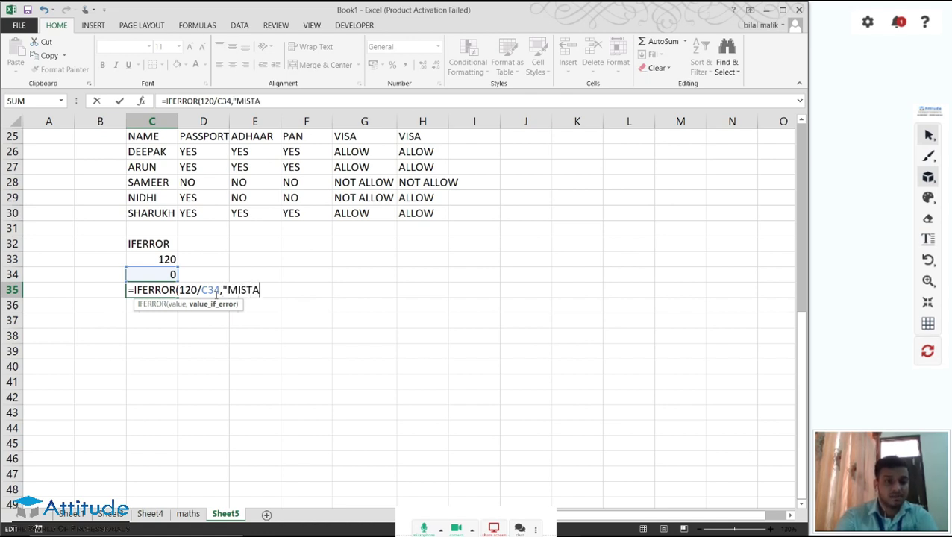
text(KE")
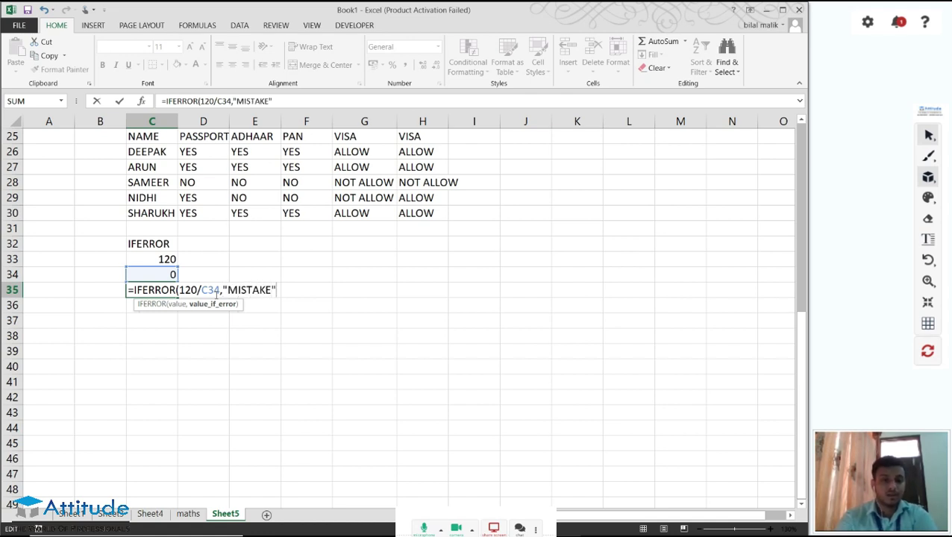
text())
key(ctrl+Return)
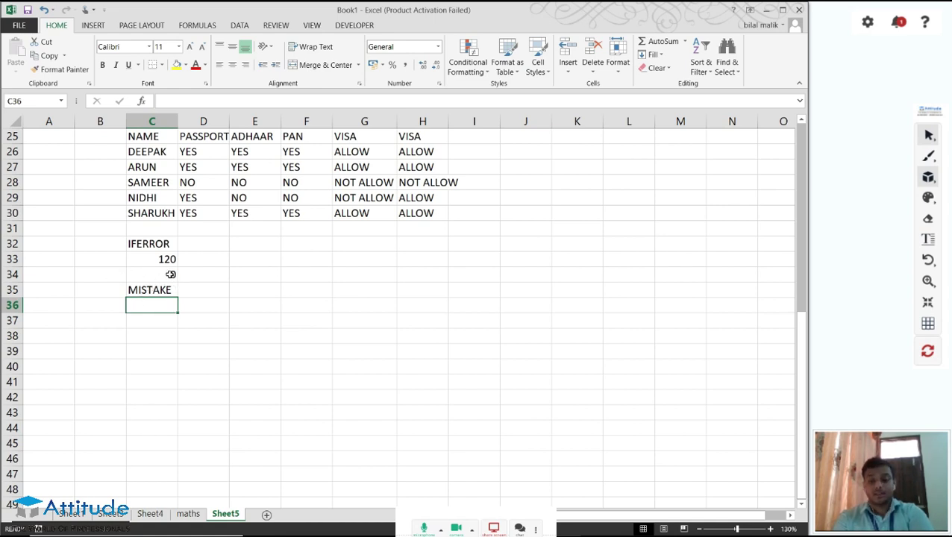
Restore C34 to 2 so C35 shows 60, then switch to the 'excel ppt' presentation
double_click(172, 275)
text(2)
key(Return)
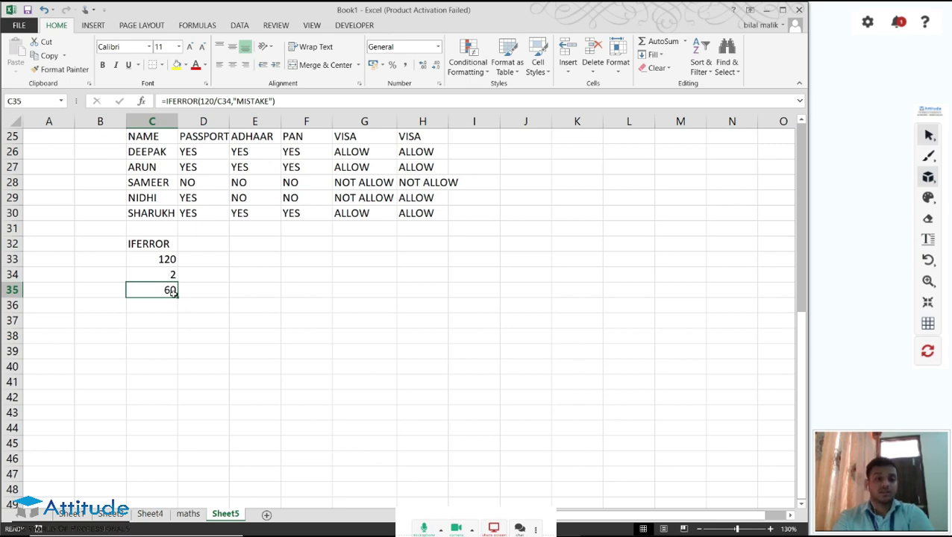
scroll(219, 278, up, 4)
scroll(220, 278, up, 4)
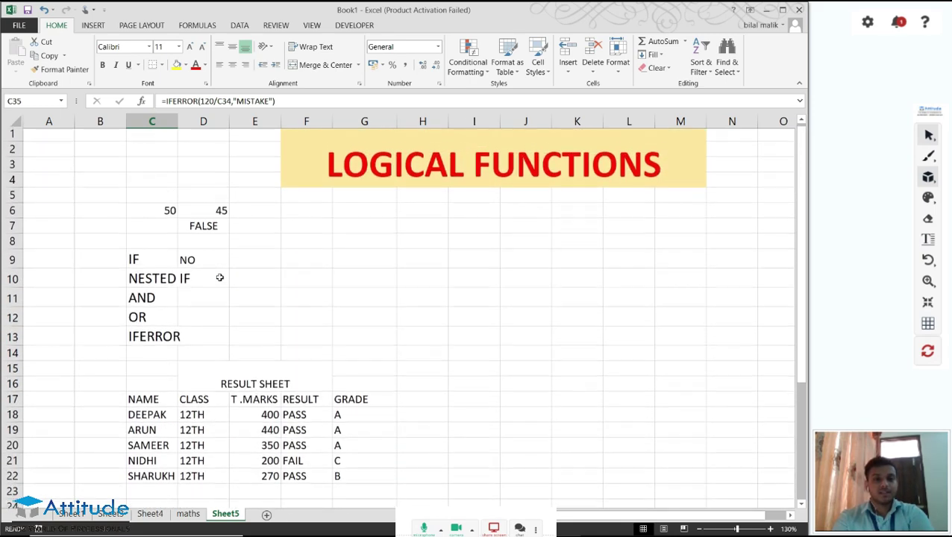
scroll(219, 277, down, 3)
scroll(219, 278, down, 3)
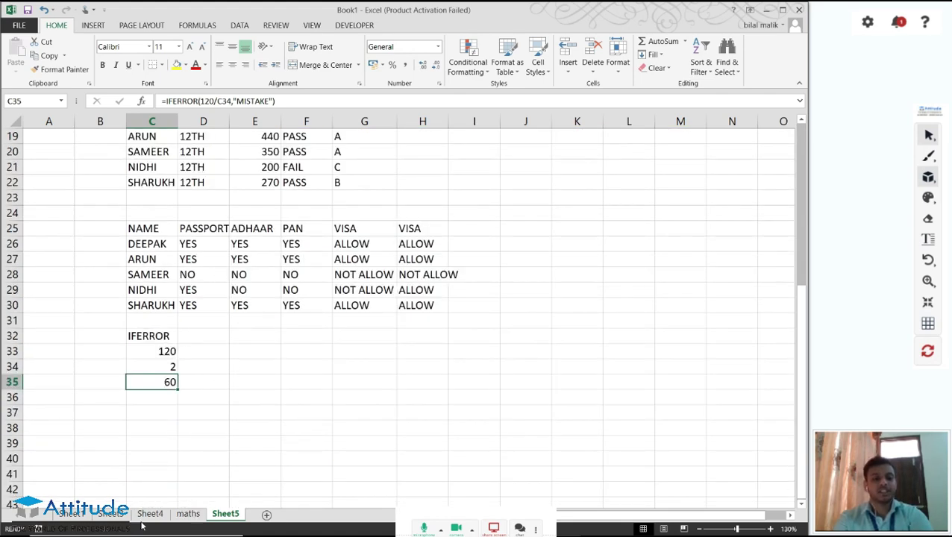
mouse_move(100, 532)
key(alt+Tab)
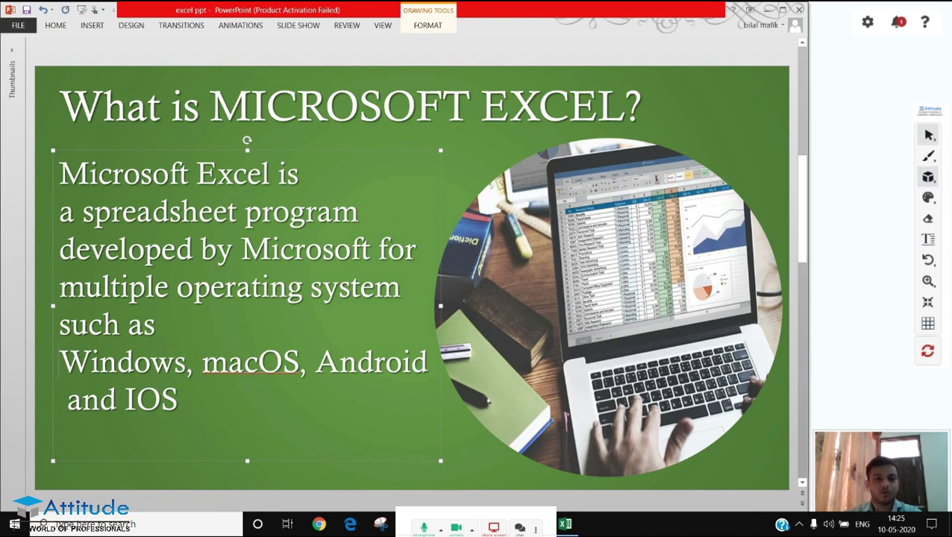
Scroll the 'excel ppt' presentation back up to the 'What is MICROSOFT EXCEL?' slide
drag(803, 179, 799, 101)
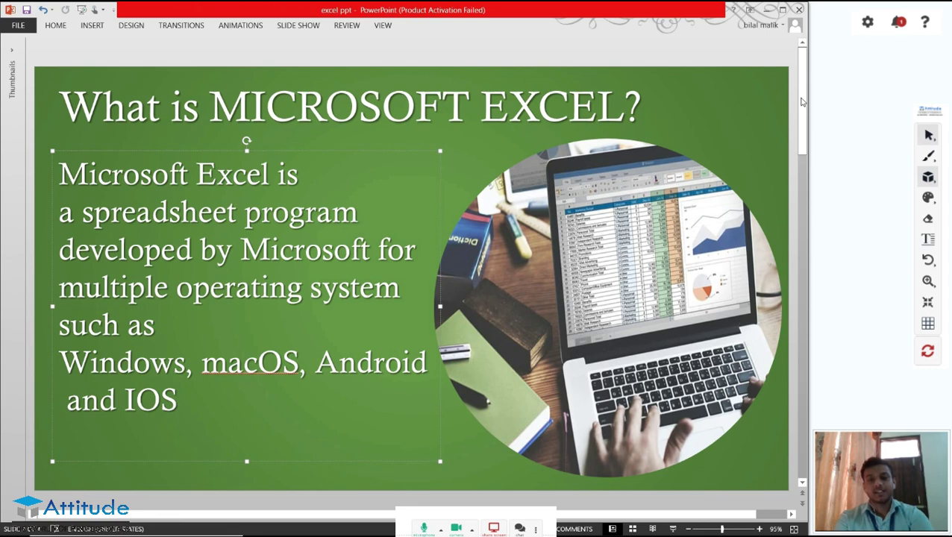